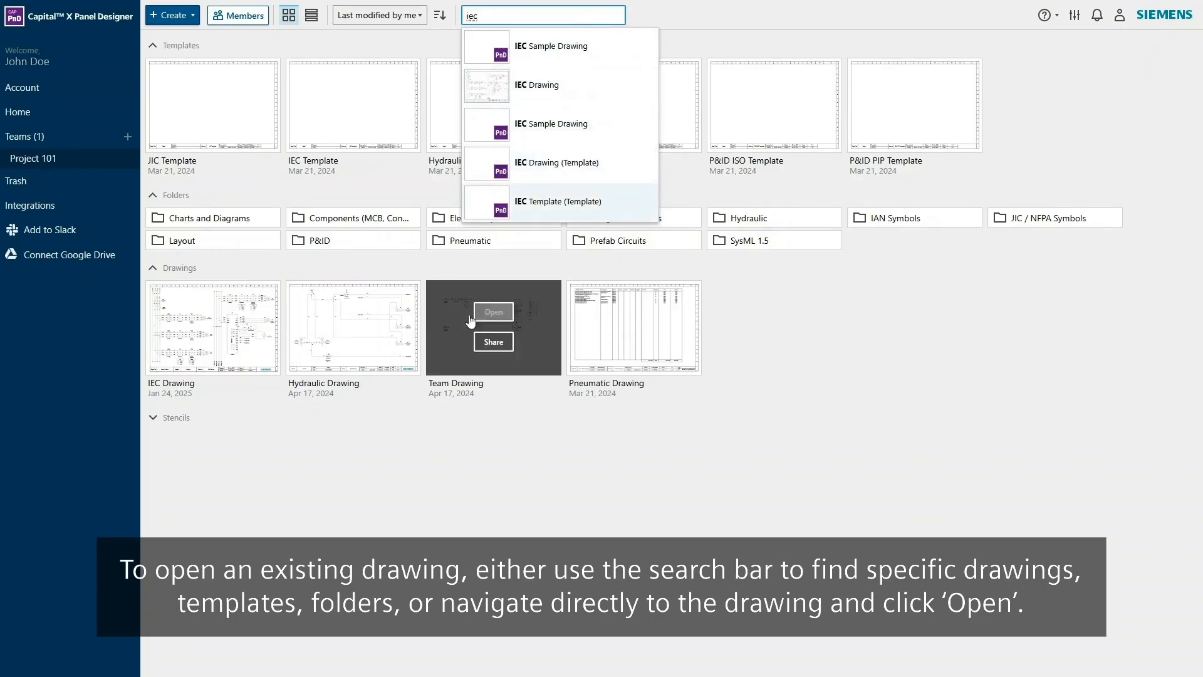
Enable a share link on the IEC Drawing so anyone with the link can edit it.
mouse_move(218, 321)
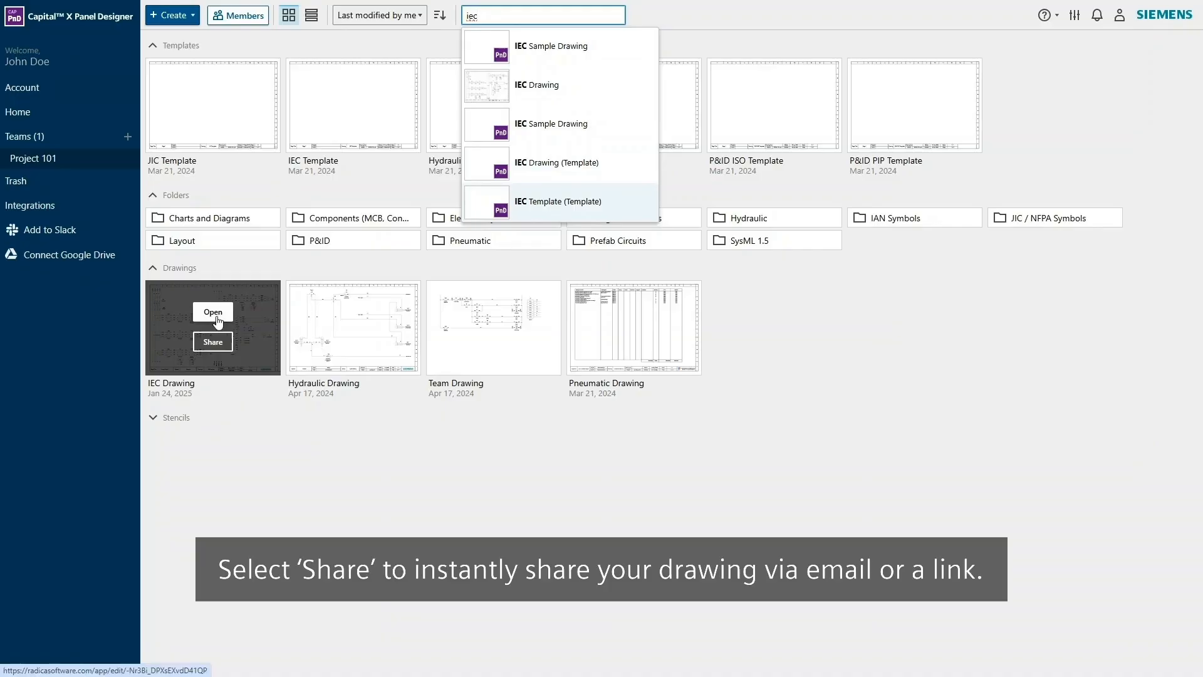
left_click(225, 346)
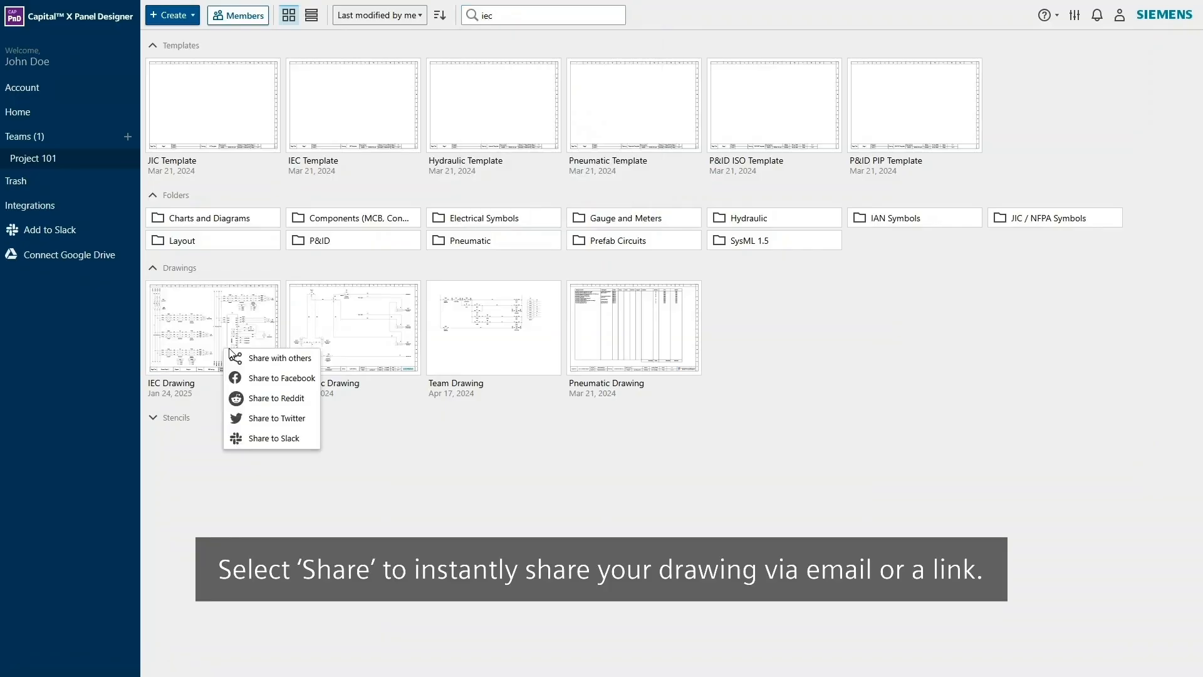
left_click(300, 363)
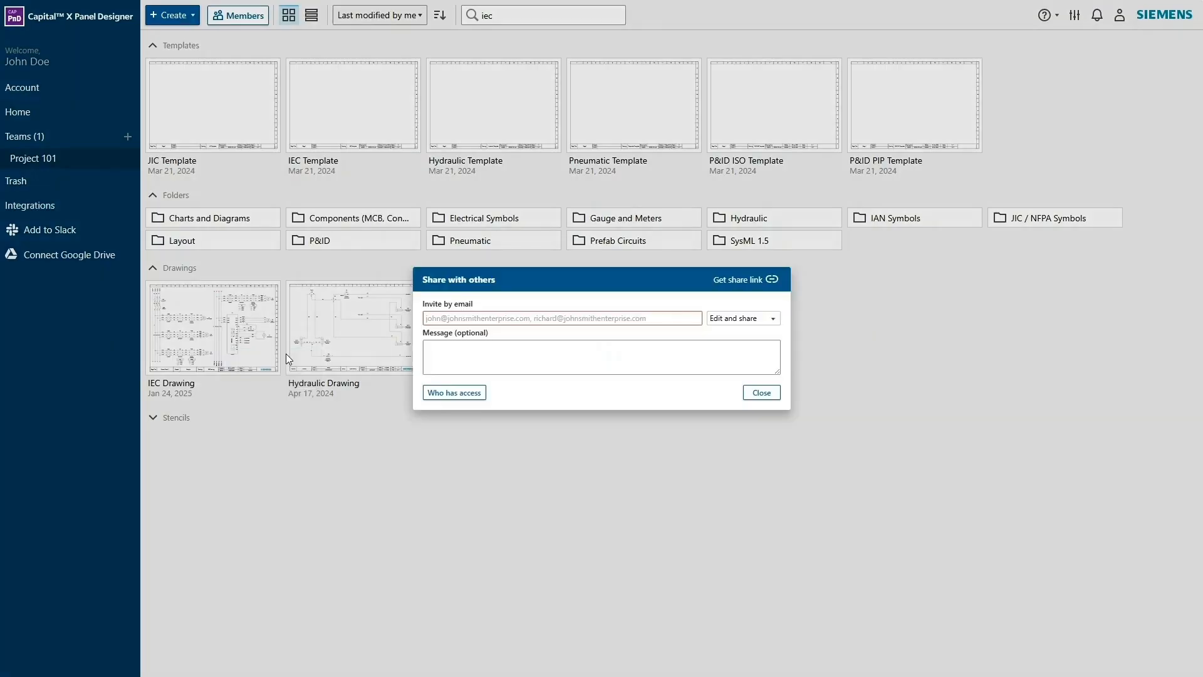
left_click(746, 280)
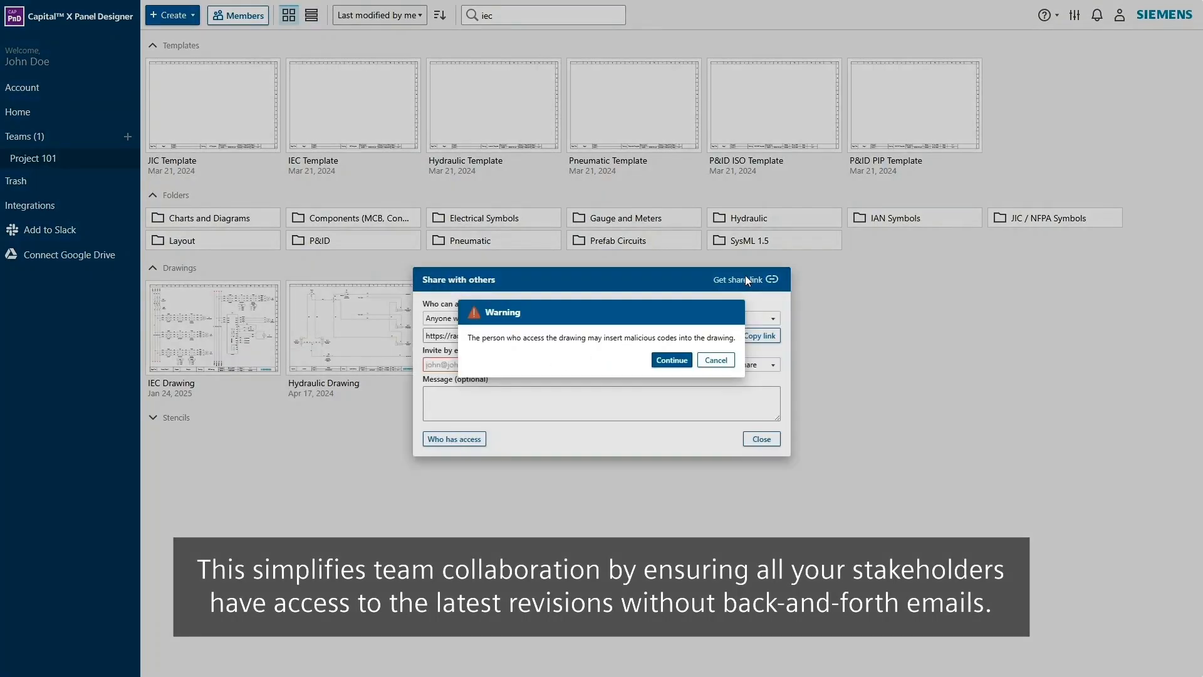
left_click(677, 361)
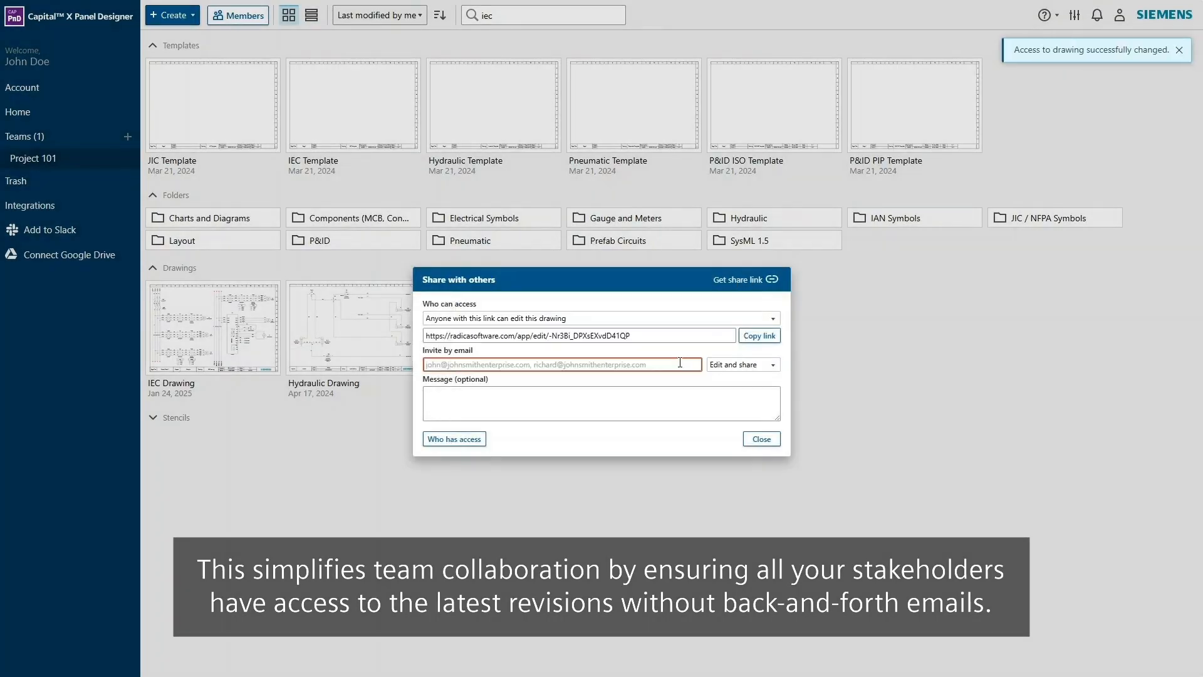
left_click(745, 365)
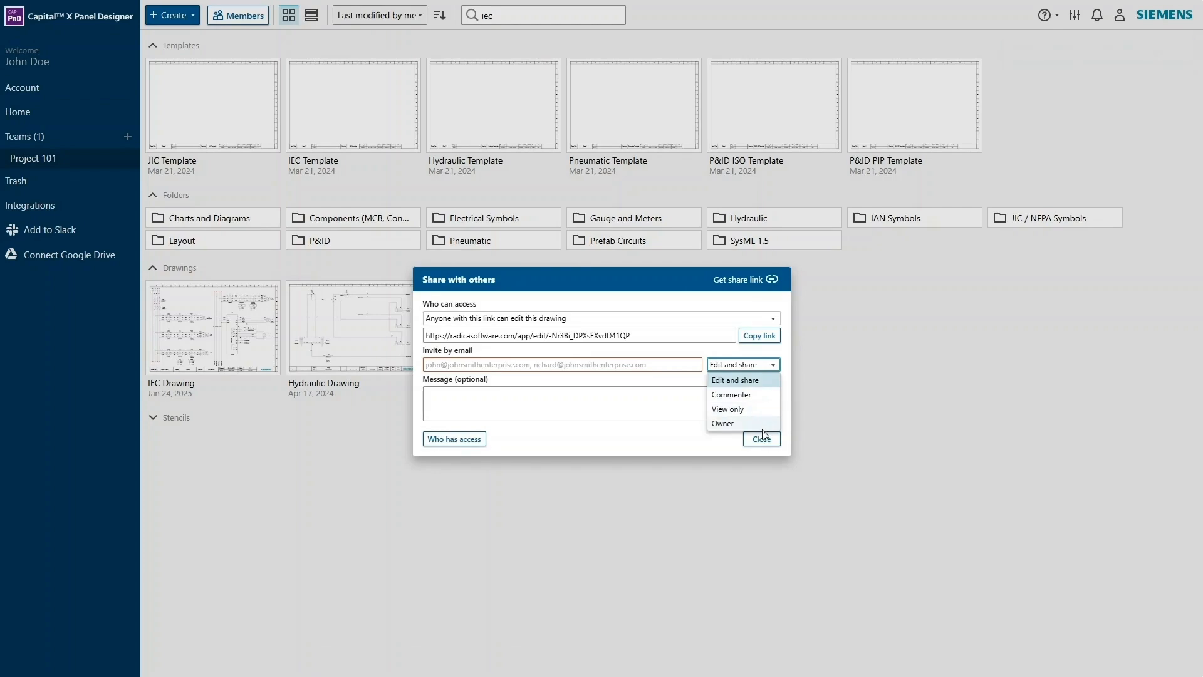
left_click(763, 438)
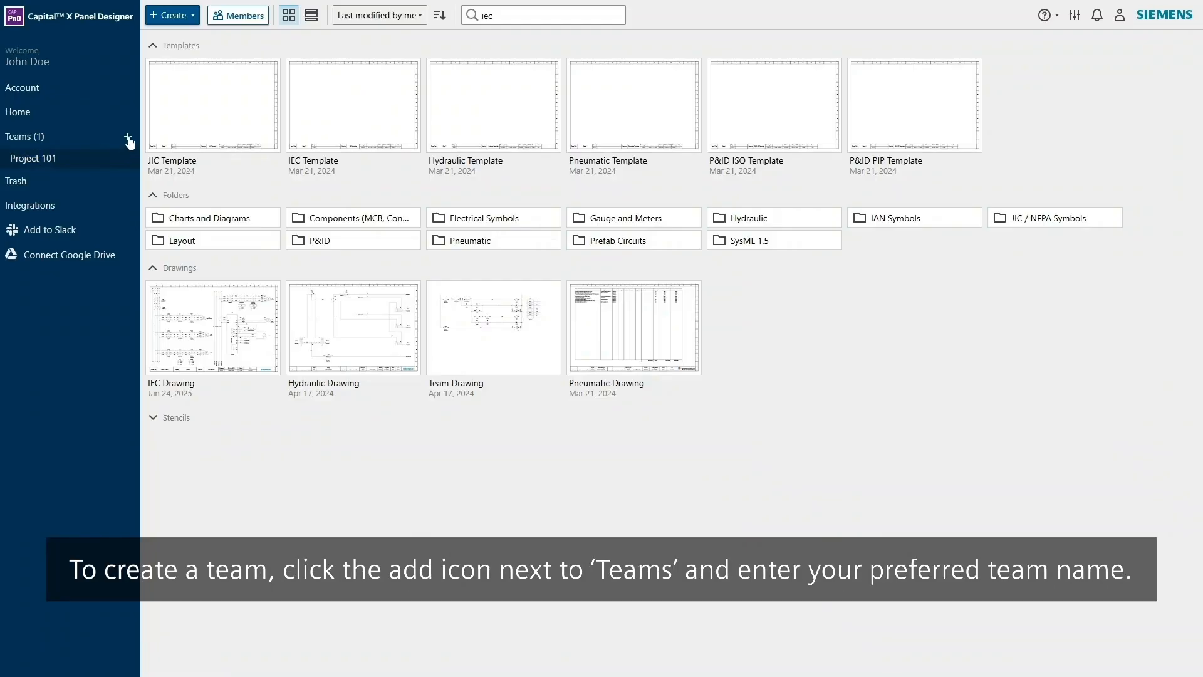
Create the team 'Smart', inviting a suggested colleague's e-mail with Owner permission.
left_click(128, 138)
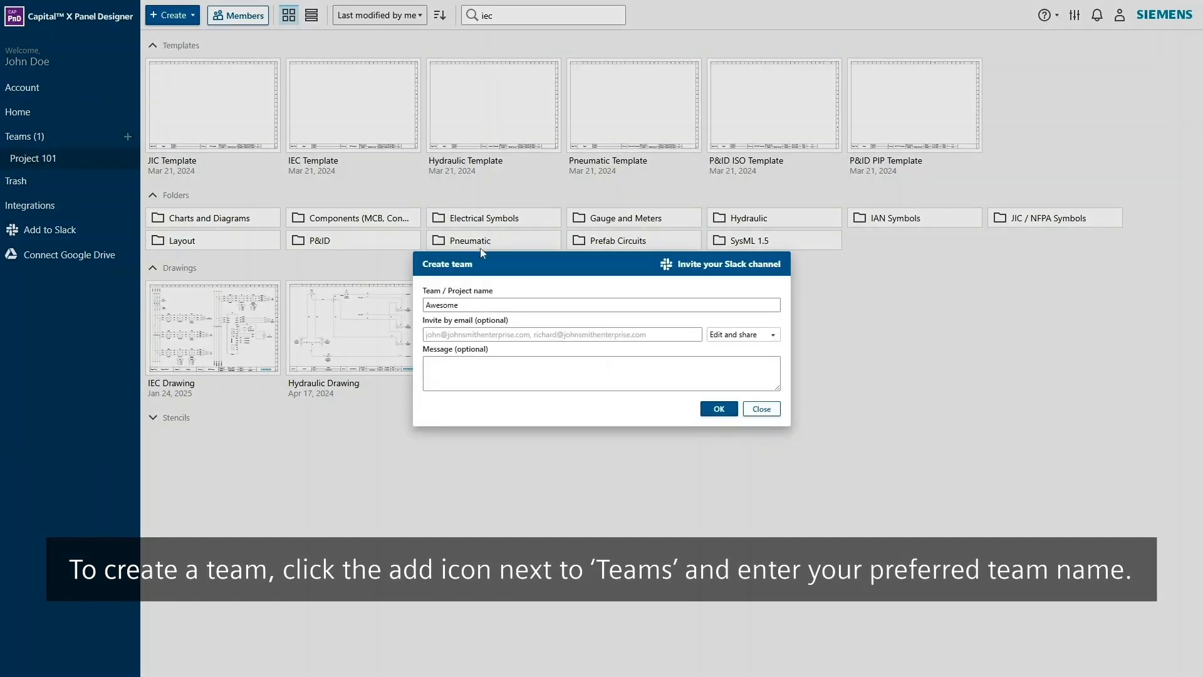
left_click(557, 304)
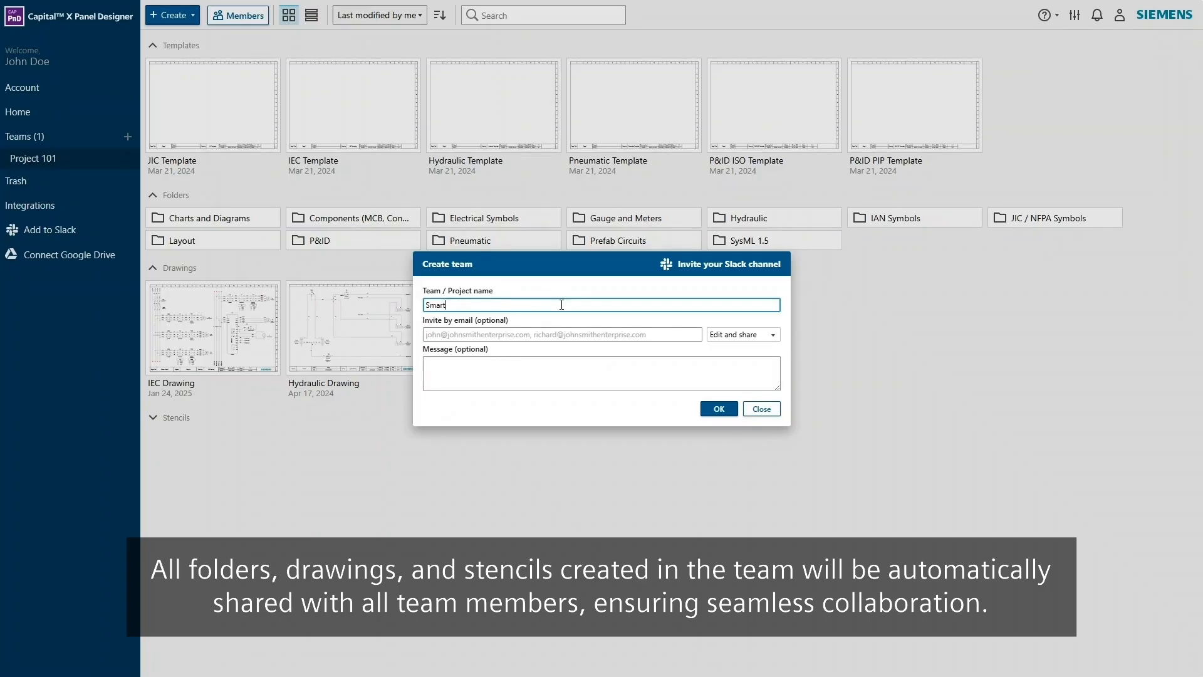
left_click(578, 333)
left_click(566, 360)
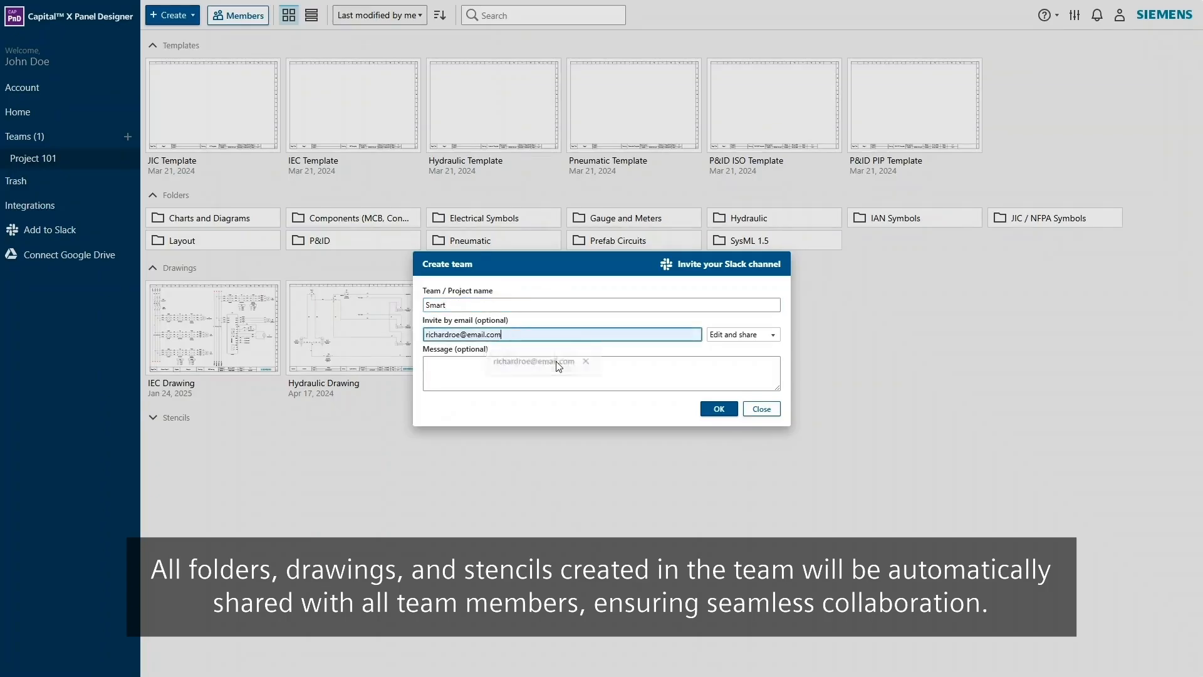
left_click(770, 336)
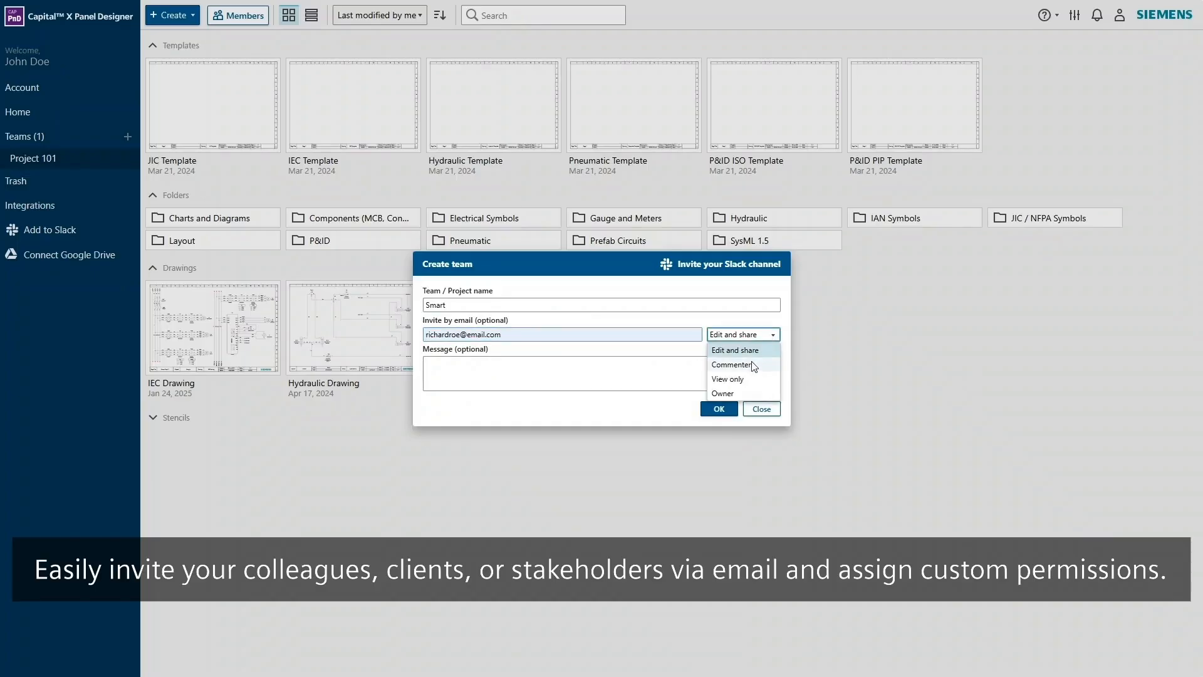
left_click(724, 393)
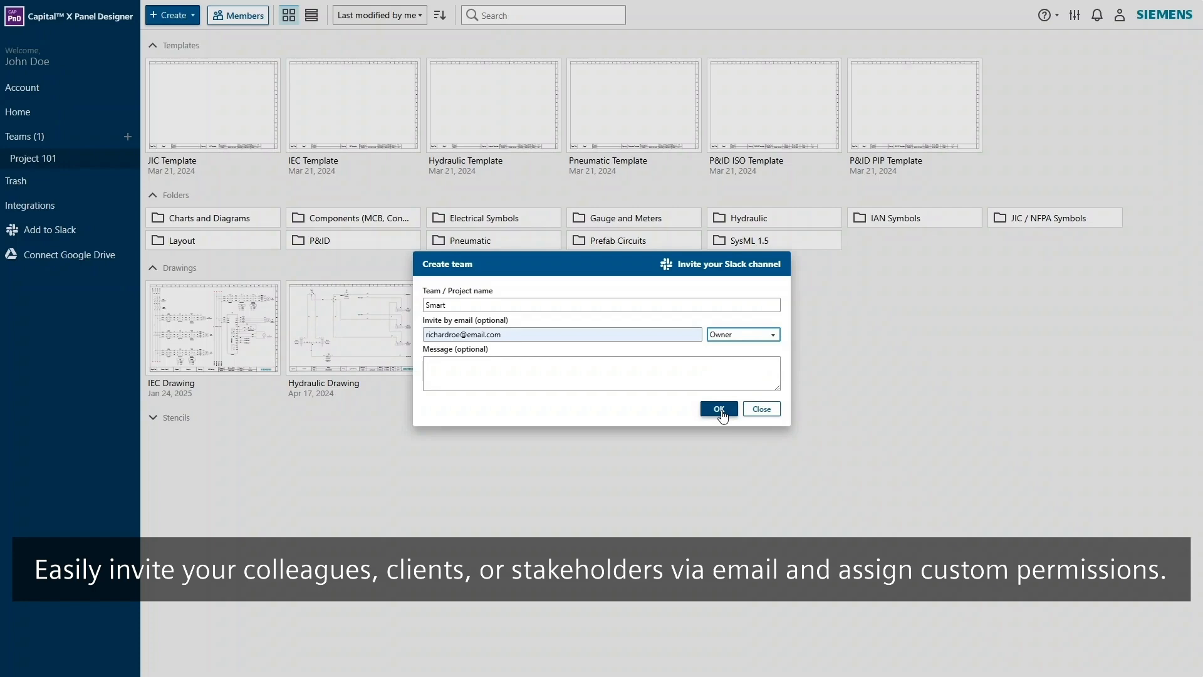
left_click(720, 410)
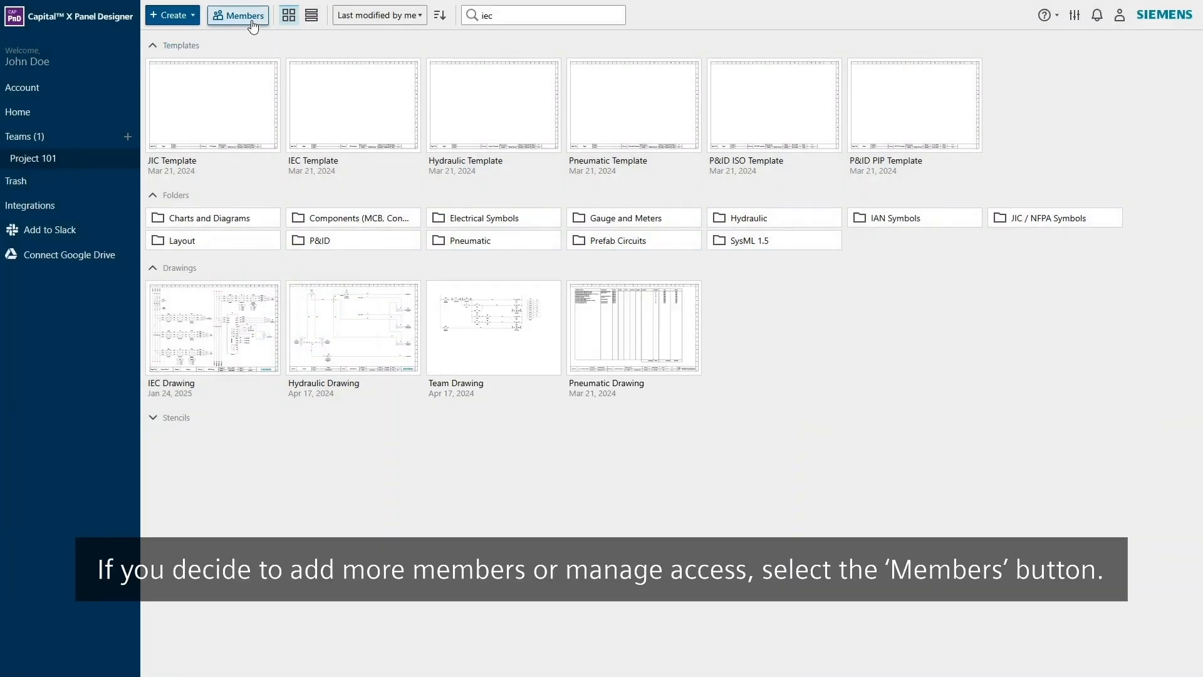
left_click(252, 18)
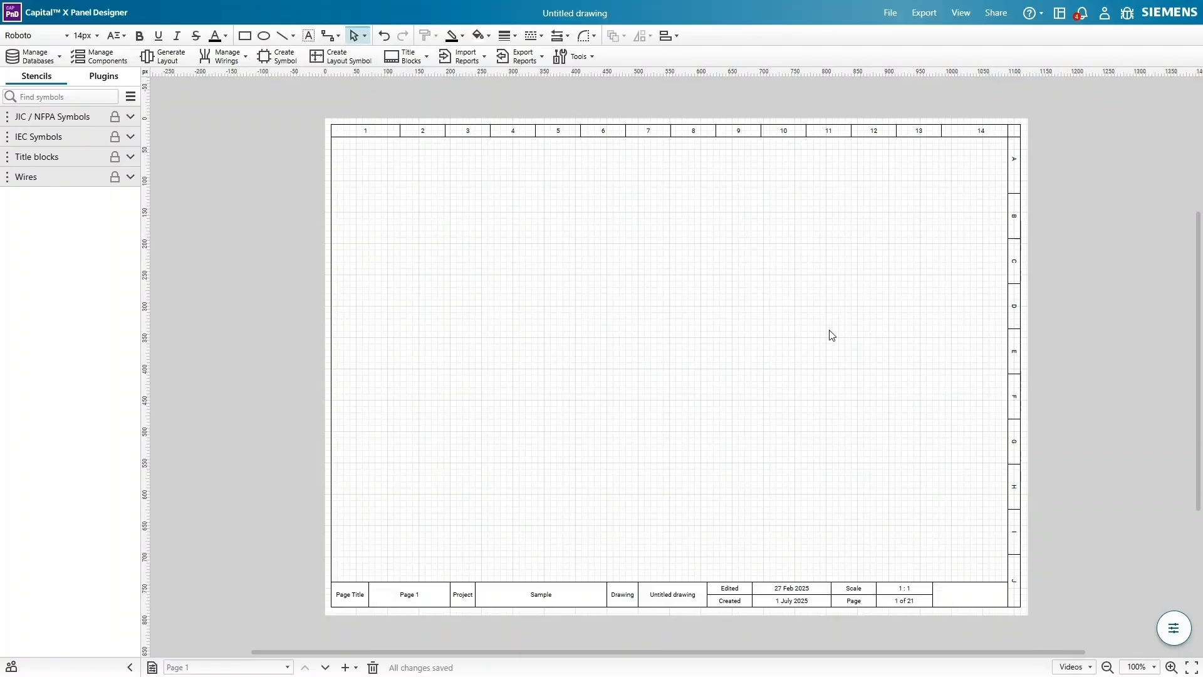
Retitle the drawing 'Sample drawing'.
left_click(587, 14)
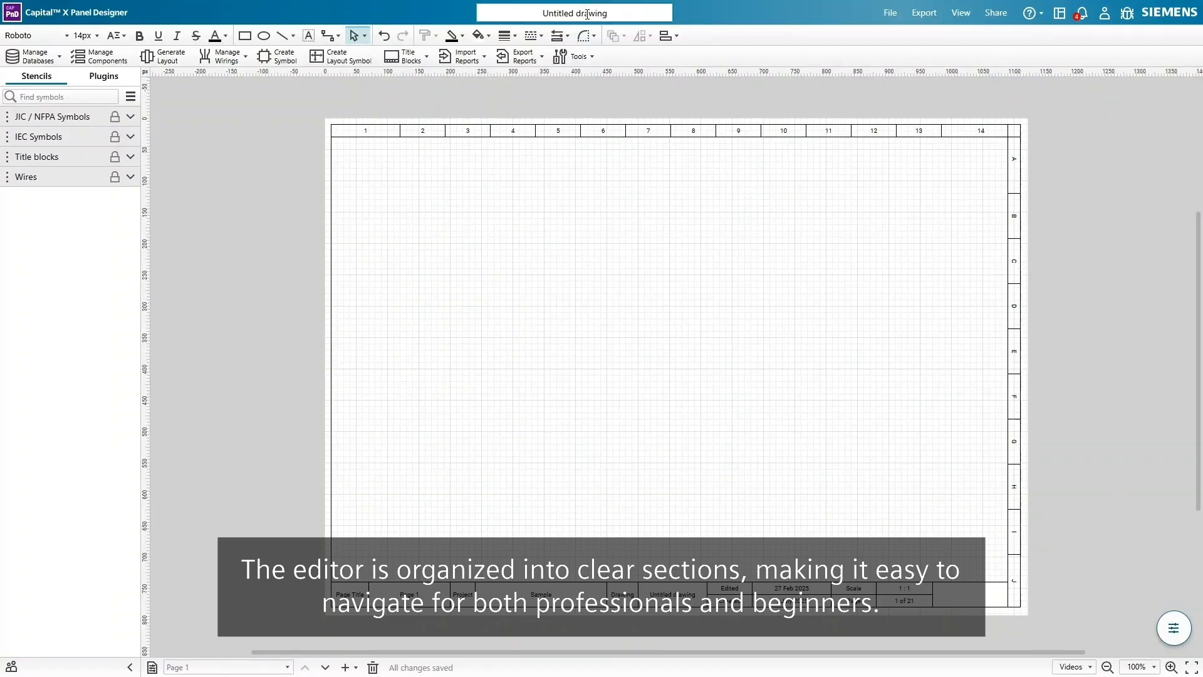
key("ctrl+a")
type("Sample drawing")
key("Return")
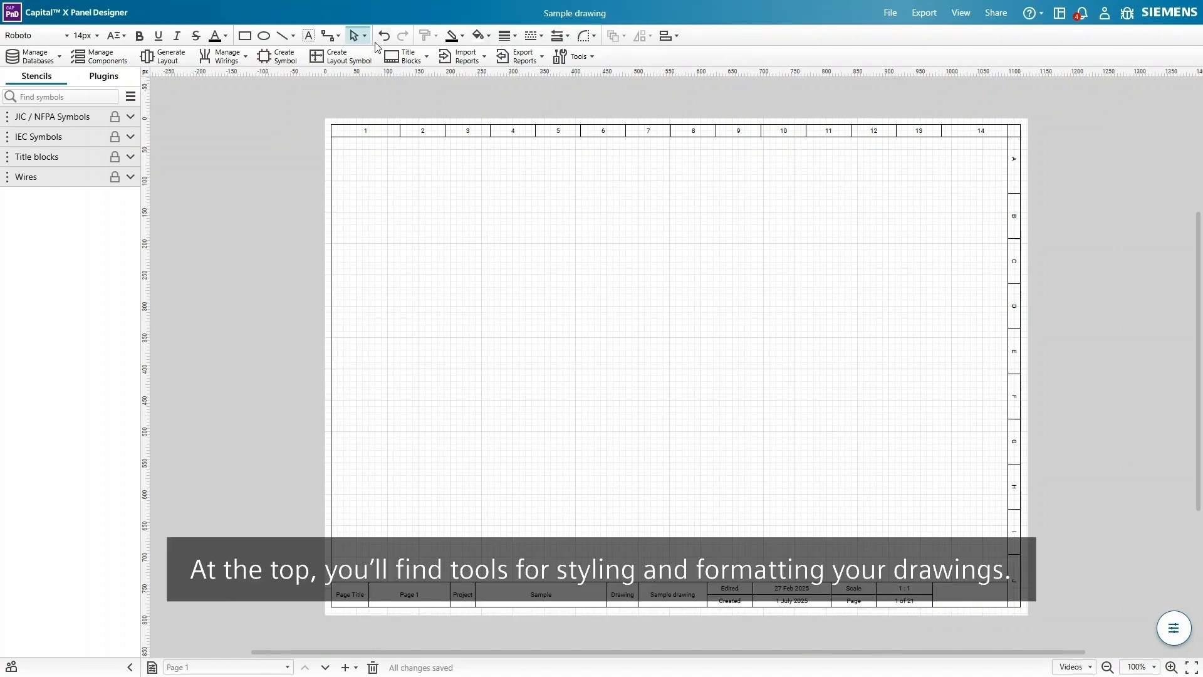
Browse the database list, then bring up the stencil library options.
left_click(34, 63)
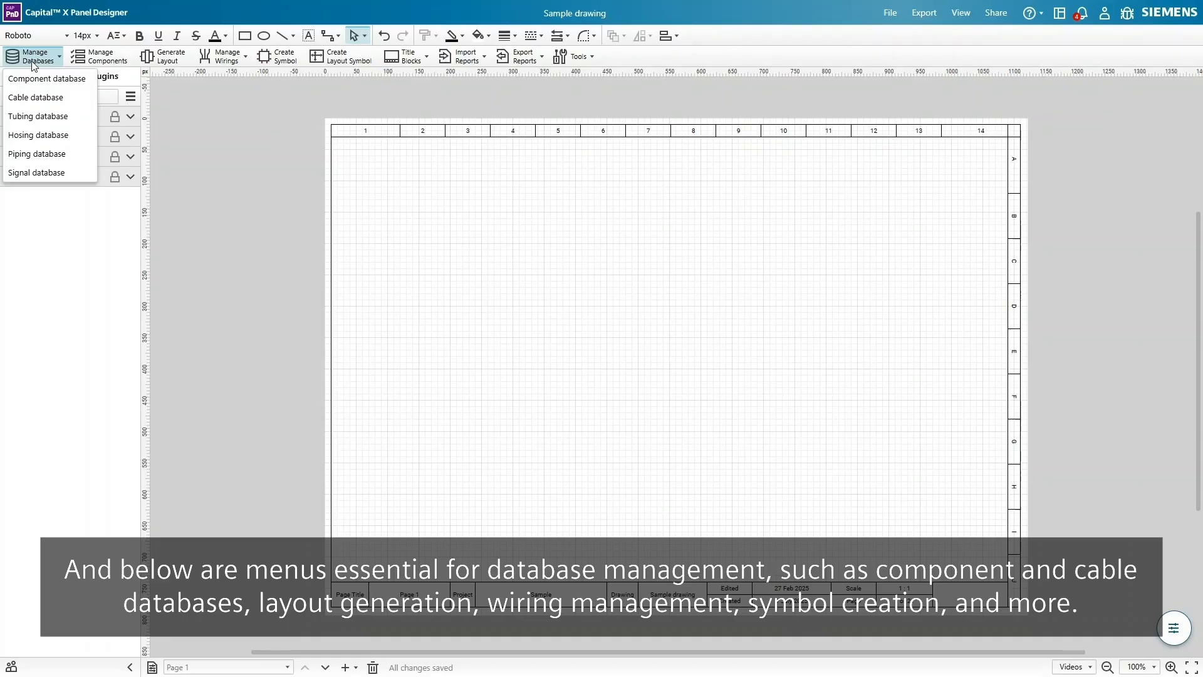
left_click(34, 64)
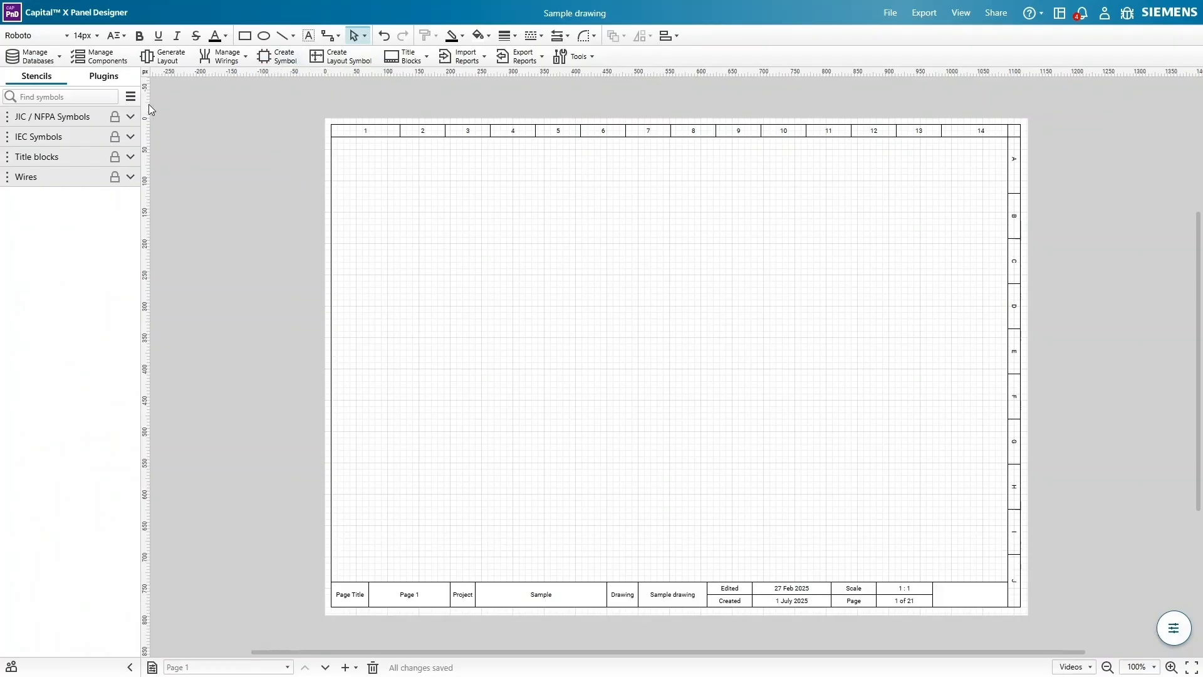
left_click(131, 98)
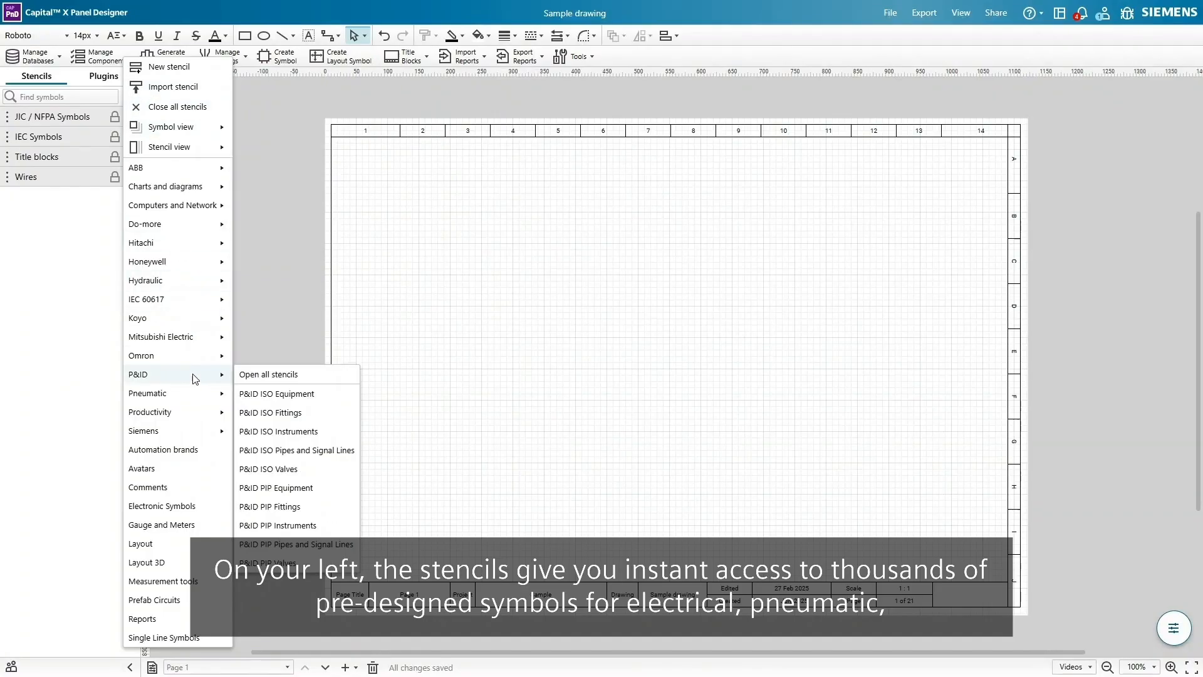
From JIC / NFPA Symbols, place Circuit Breaker 3P, Contactor and Thermal Overload side by side.
mouse_move(199, 286)
mouse_move(193, 380)
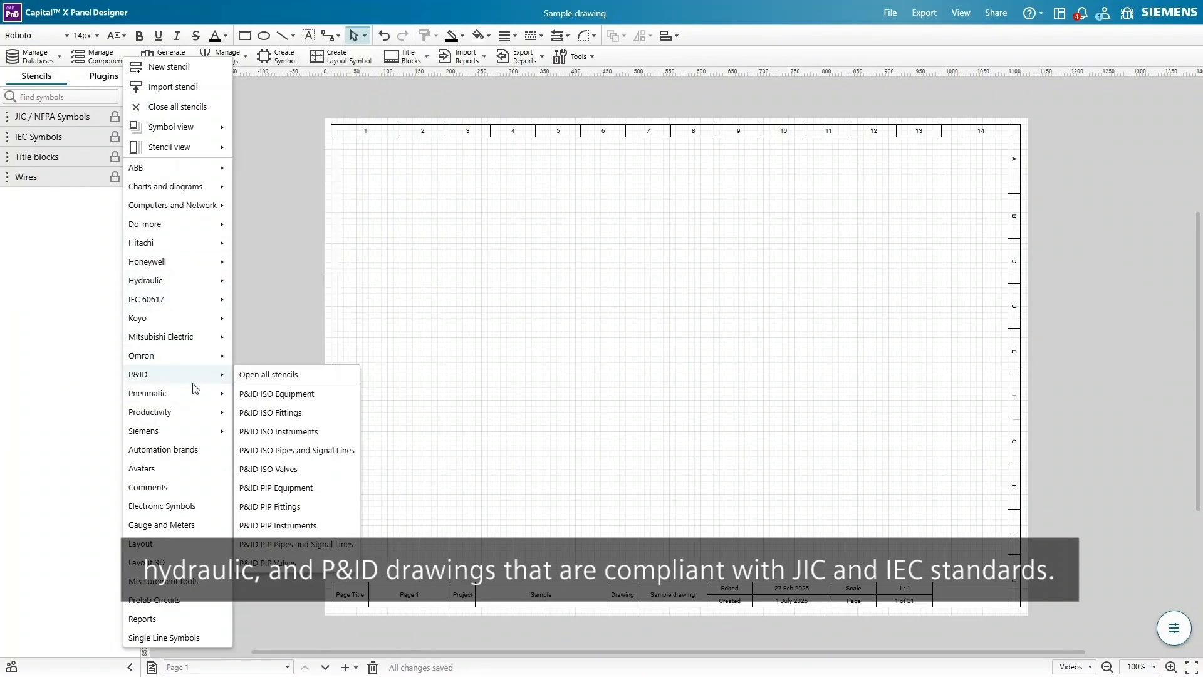
left_click(82, 119)
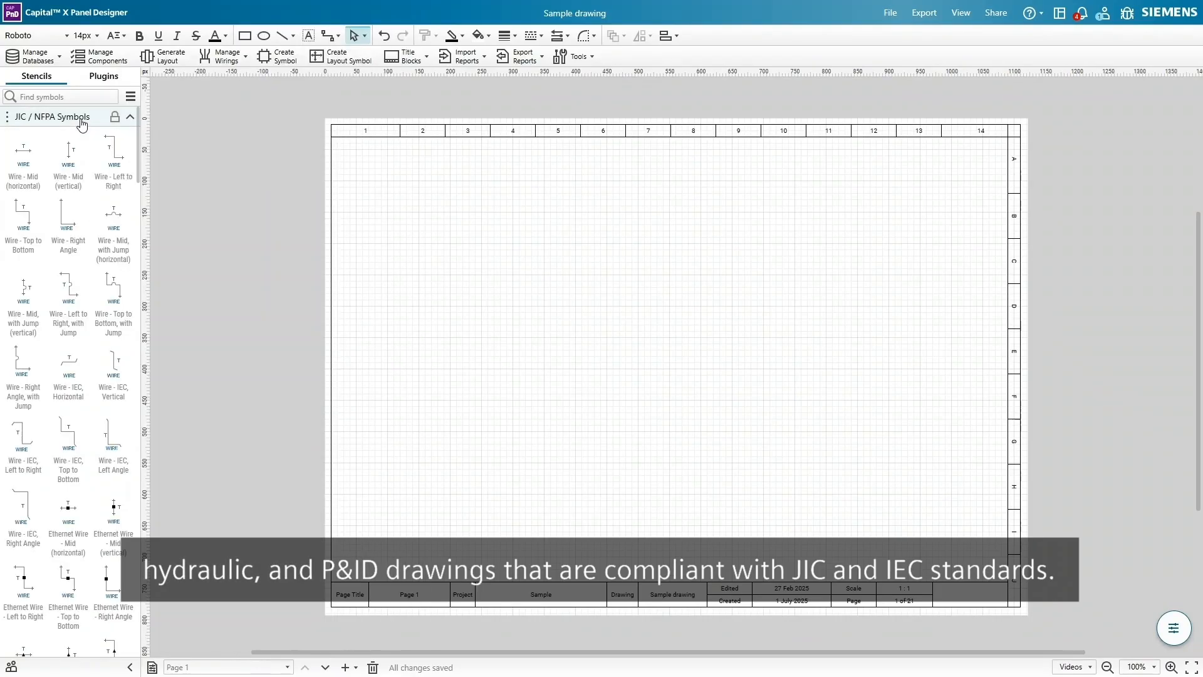
scroll(99, 238, "down", 15)
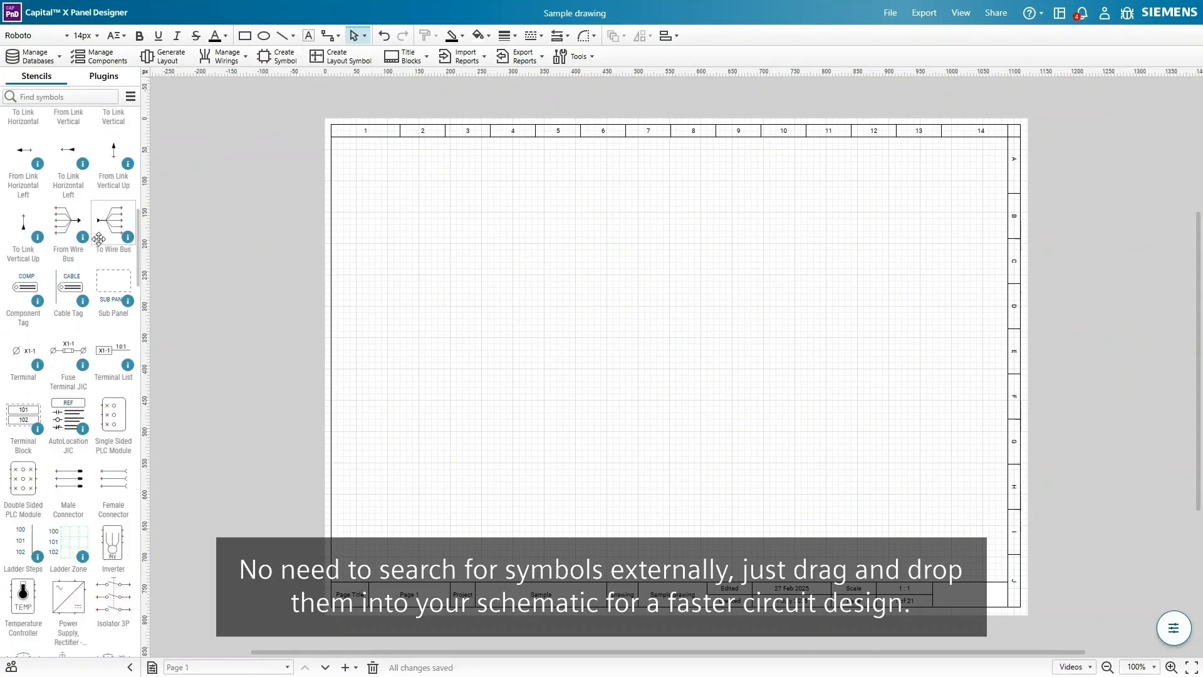
scroll(99, 239, "down", 3)
left_click_drag(23, 174, 405, 230)
left_click_drag(113, 321, 465, 229)
left_click_drag(68, 395, 530, 230)
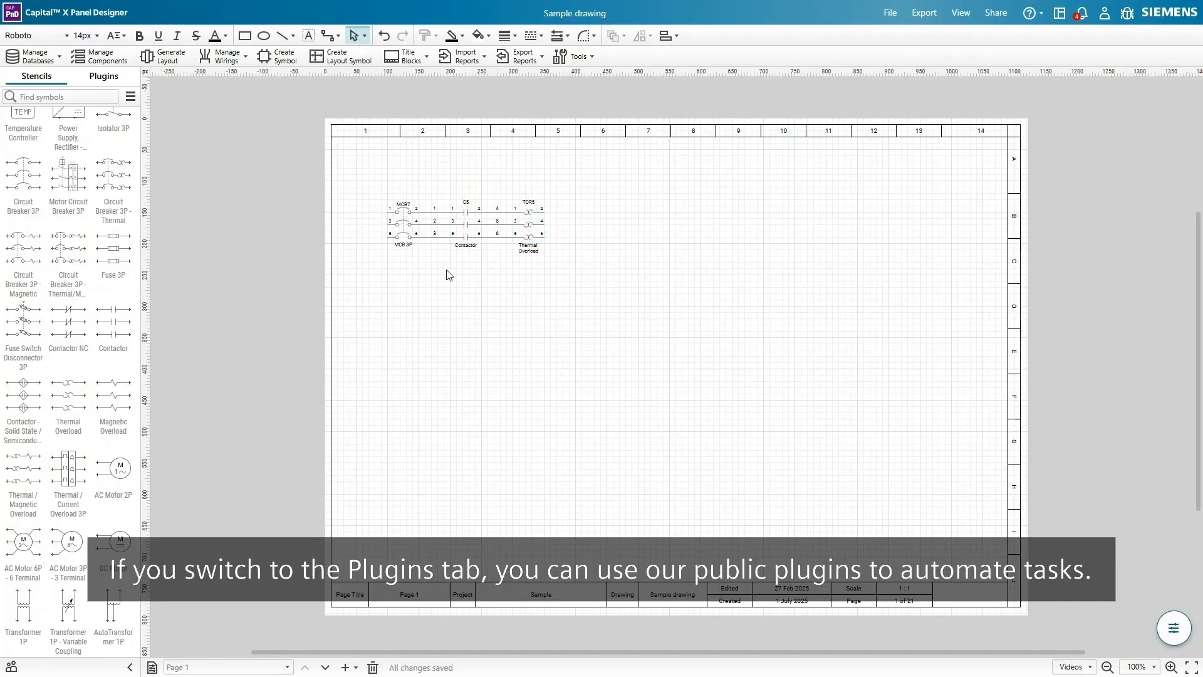
Run Export labelling, keep Tab Separated Values, and cancel without exporting.
left_click(125, 79)
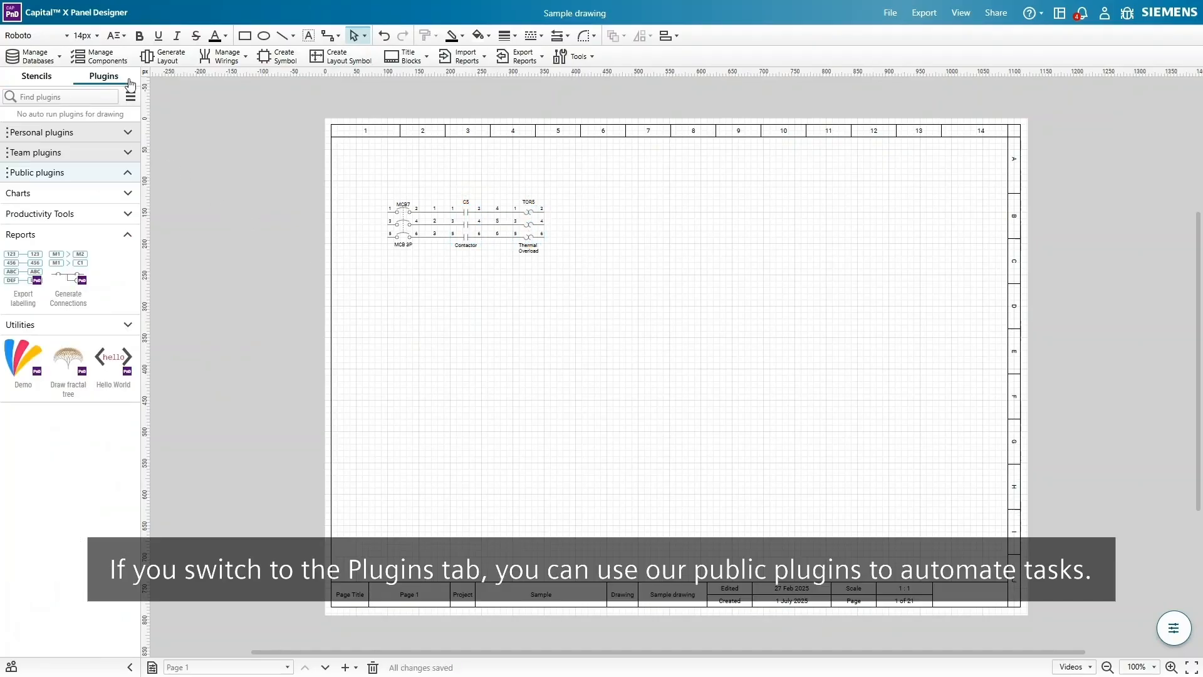
mouse_move(33, 270)
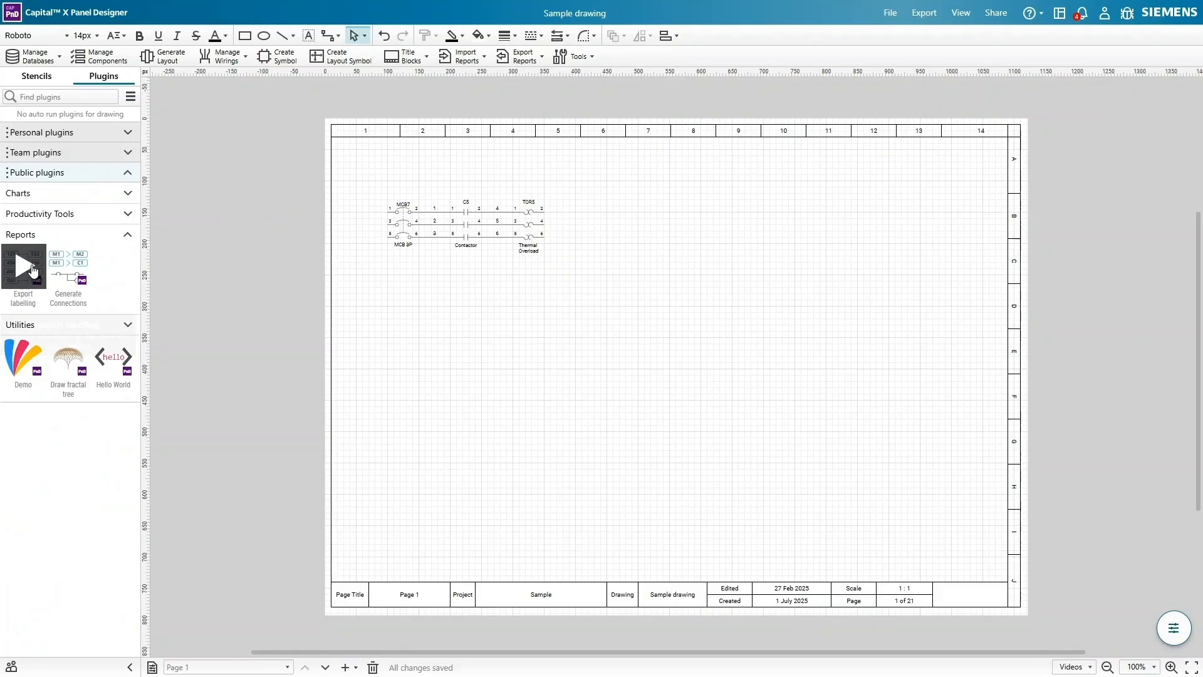
left_click(33, 272)
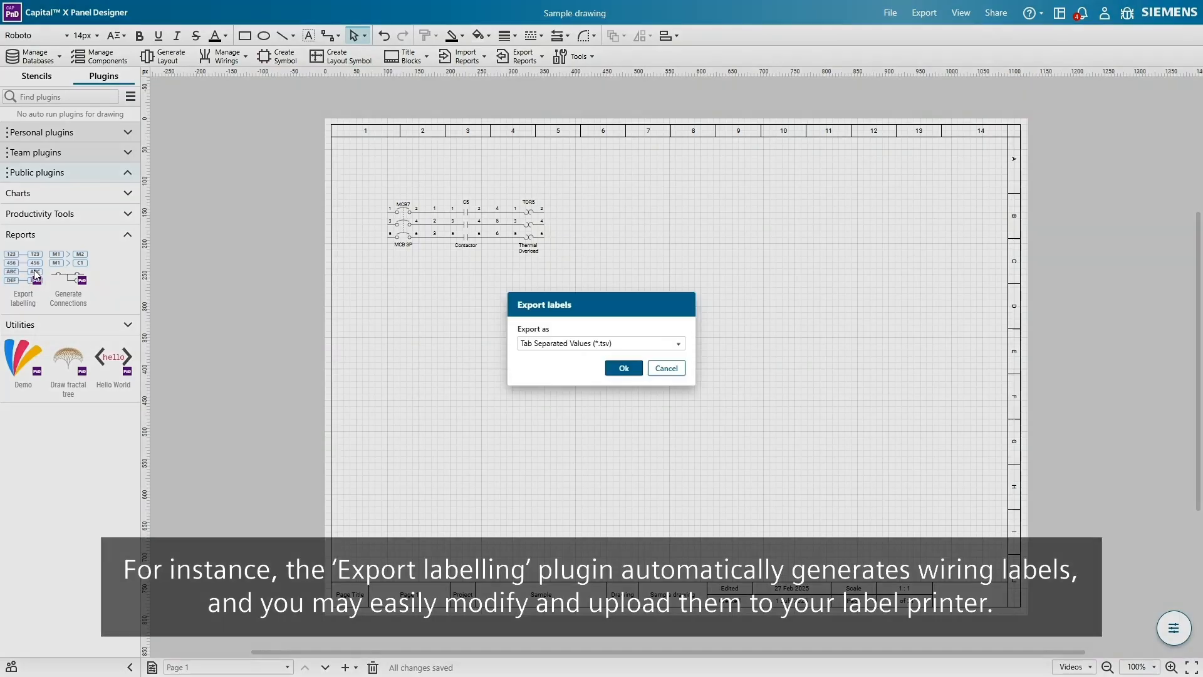
left_click(627, 344)
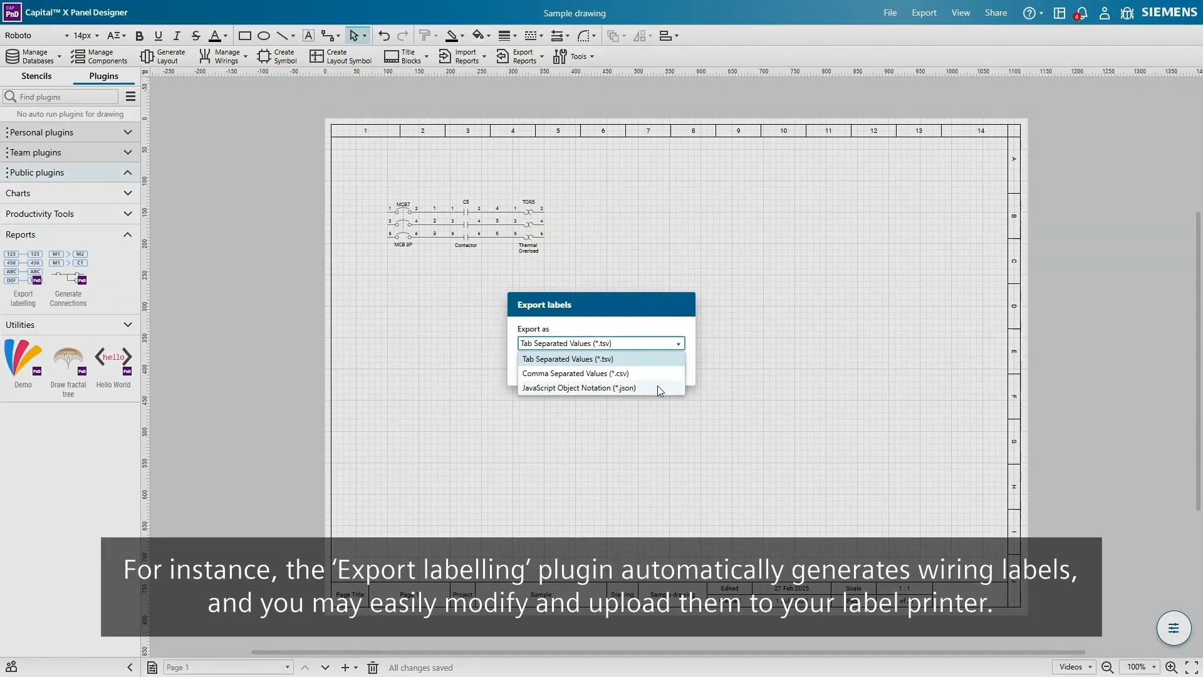
left_click(666, 346)
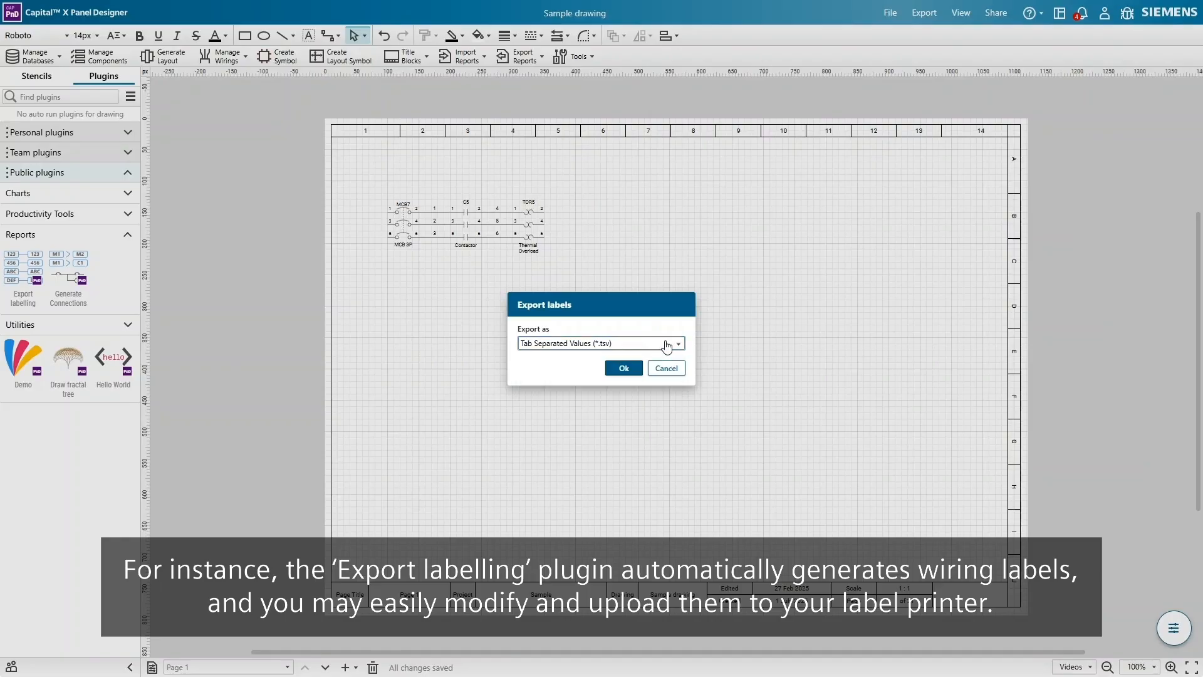
left_click(668, 369)
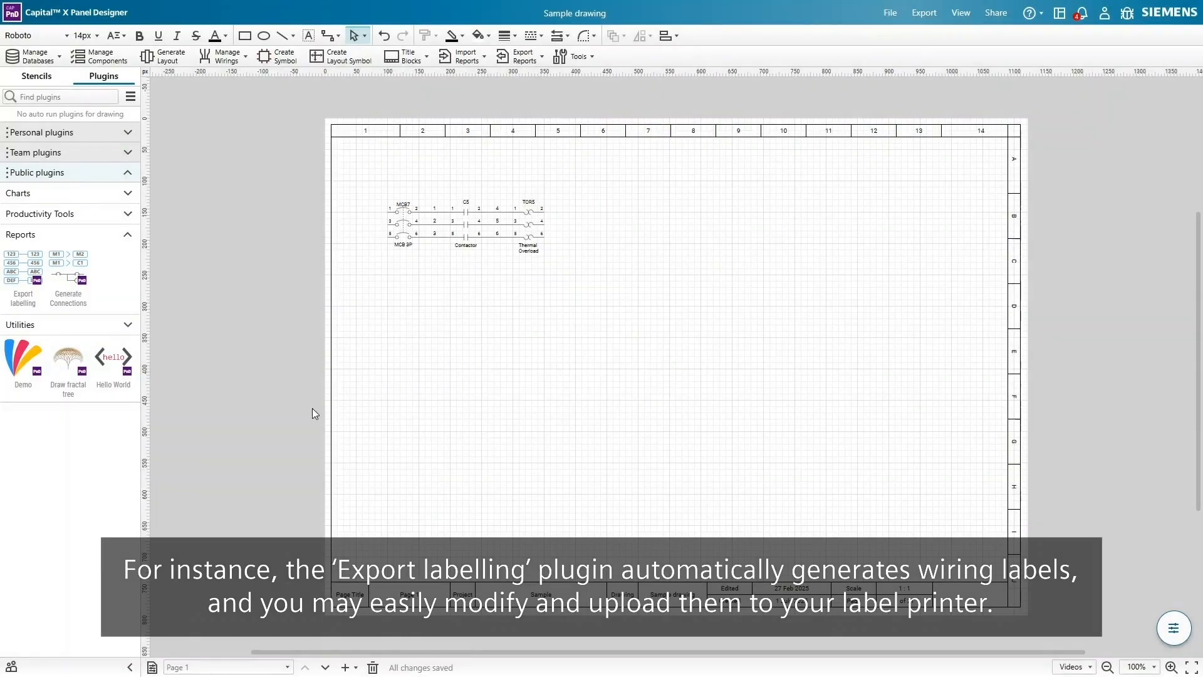
Run the Generate Connections check with reference C1 and close it without generating.
left_click(87, 256)
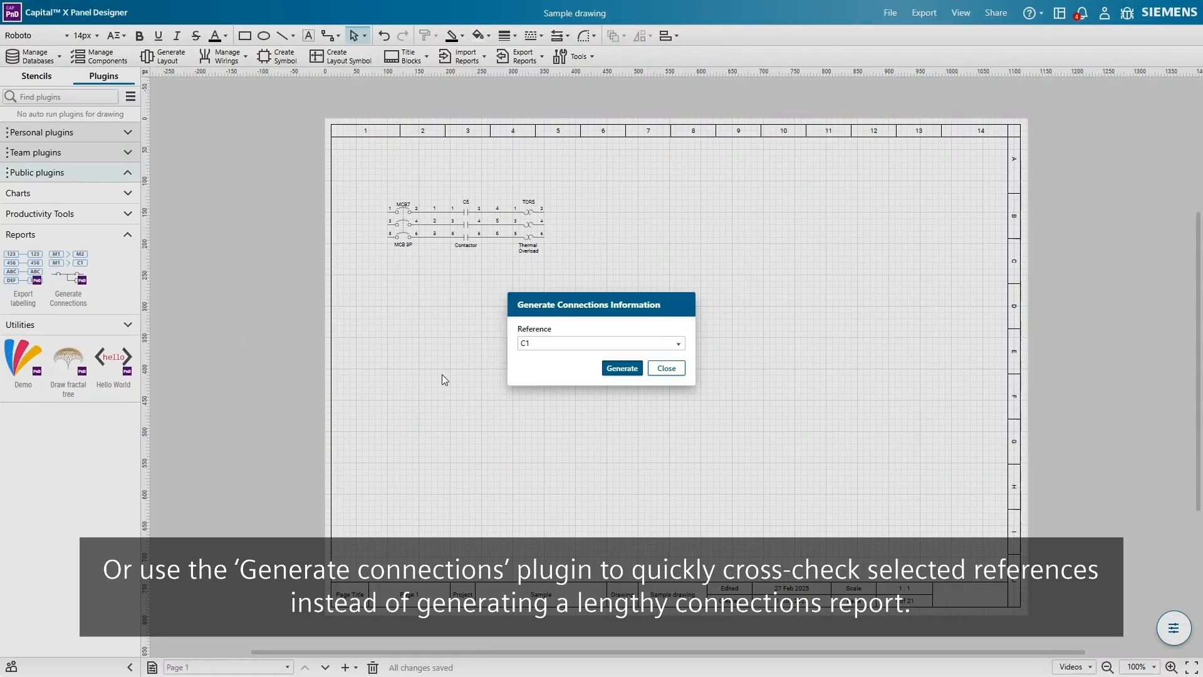
left_click(571, 346)
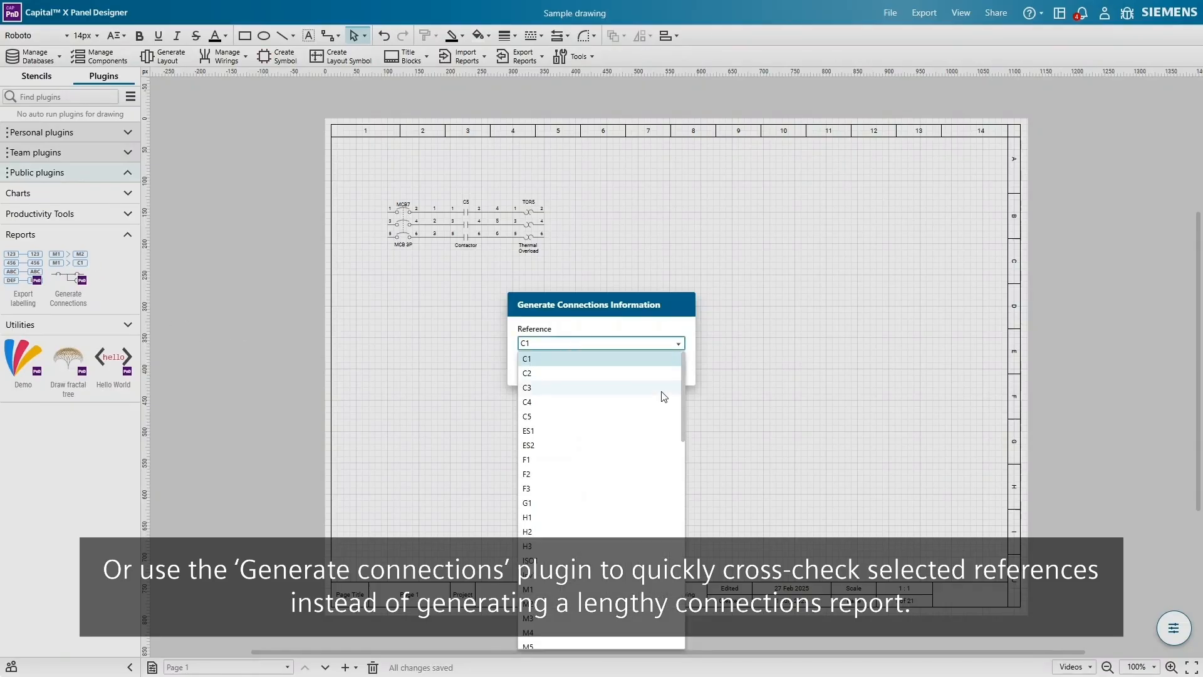
left_click(667, 348)
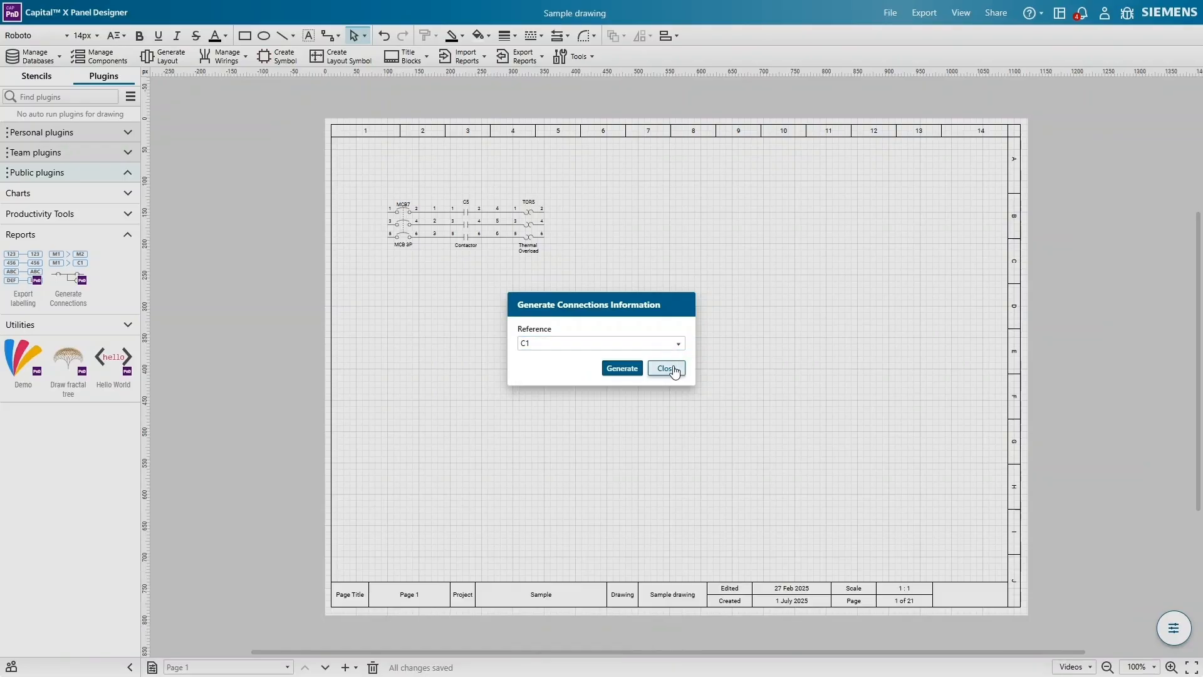
left_click(666, 368)
Check the plugin options and the team-drawing status, then bring up Page setup.
left_click(131, 96)
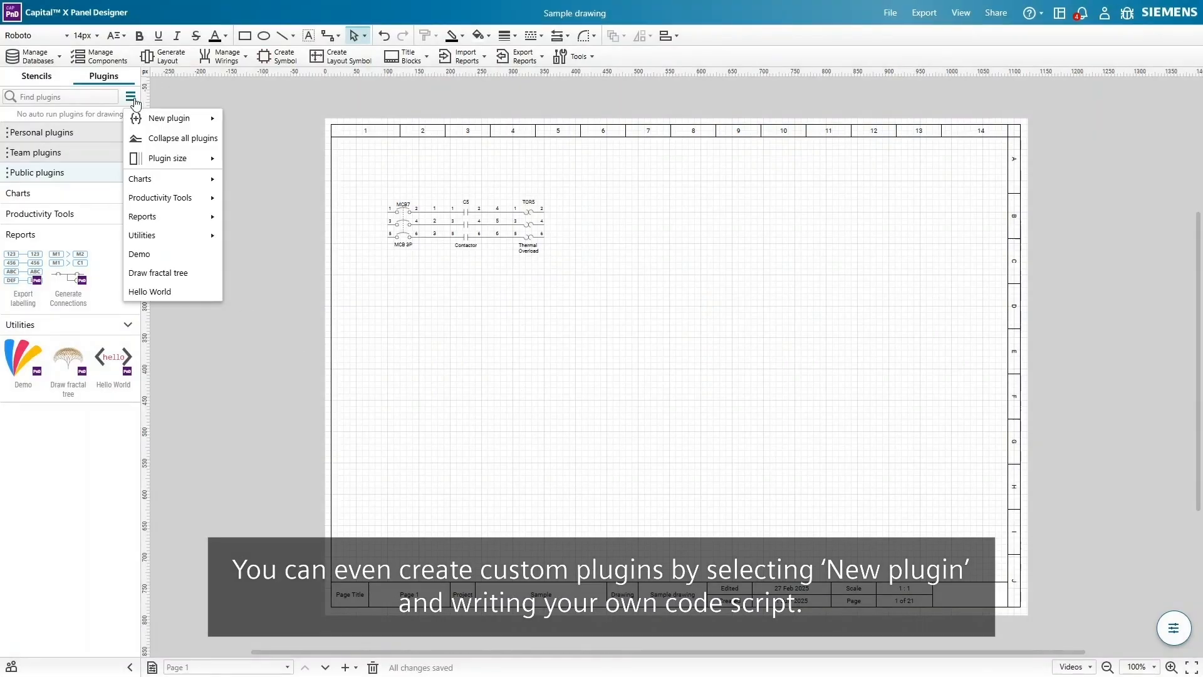
mouse_move(196, 121)
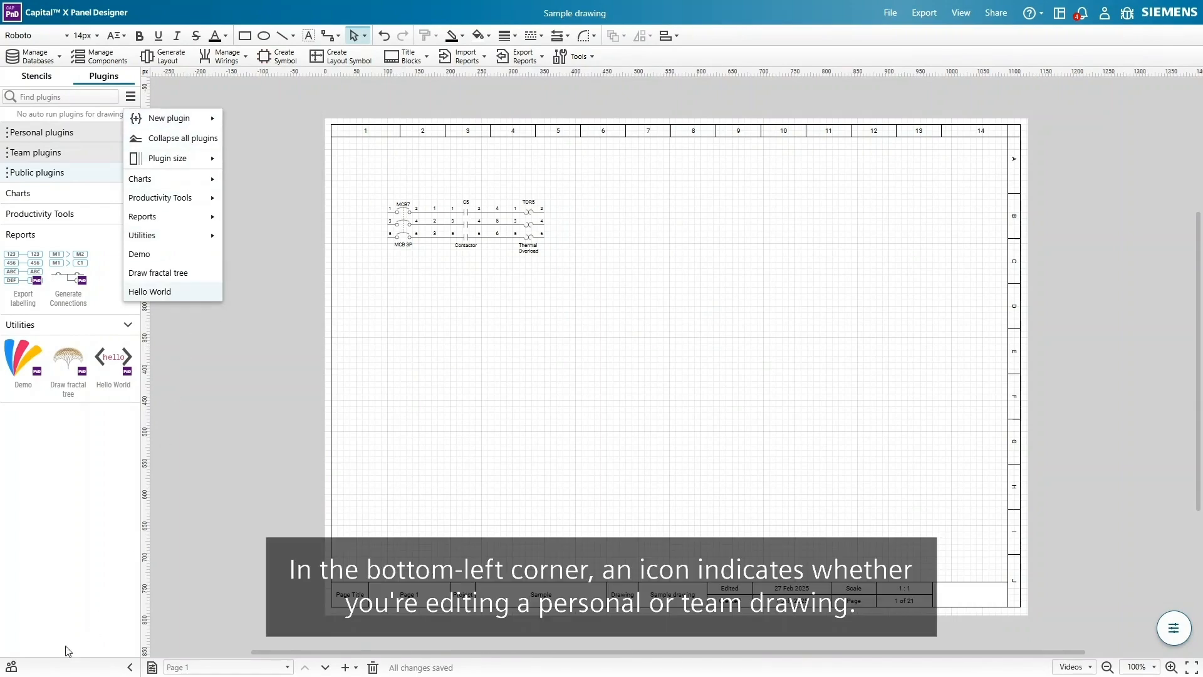
left_click(12, 668)
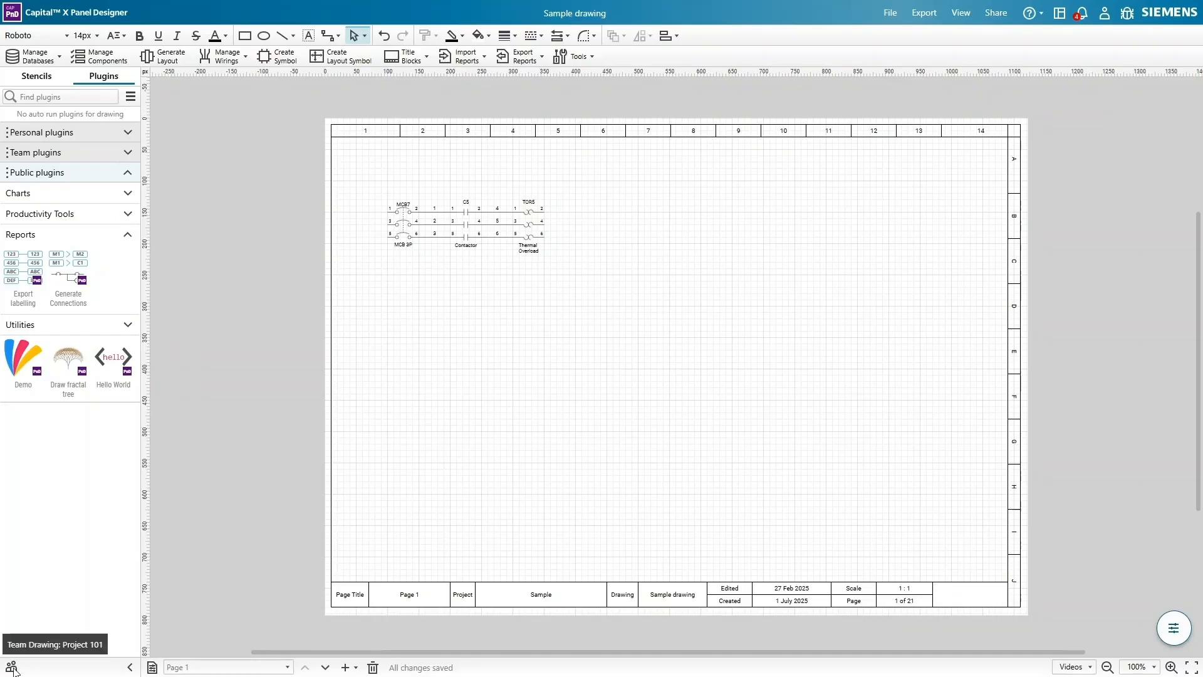
left_click(152, 668)
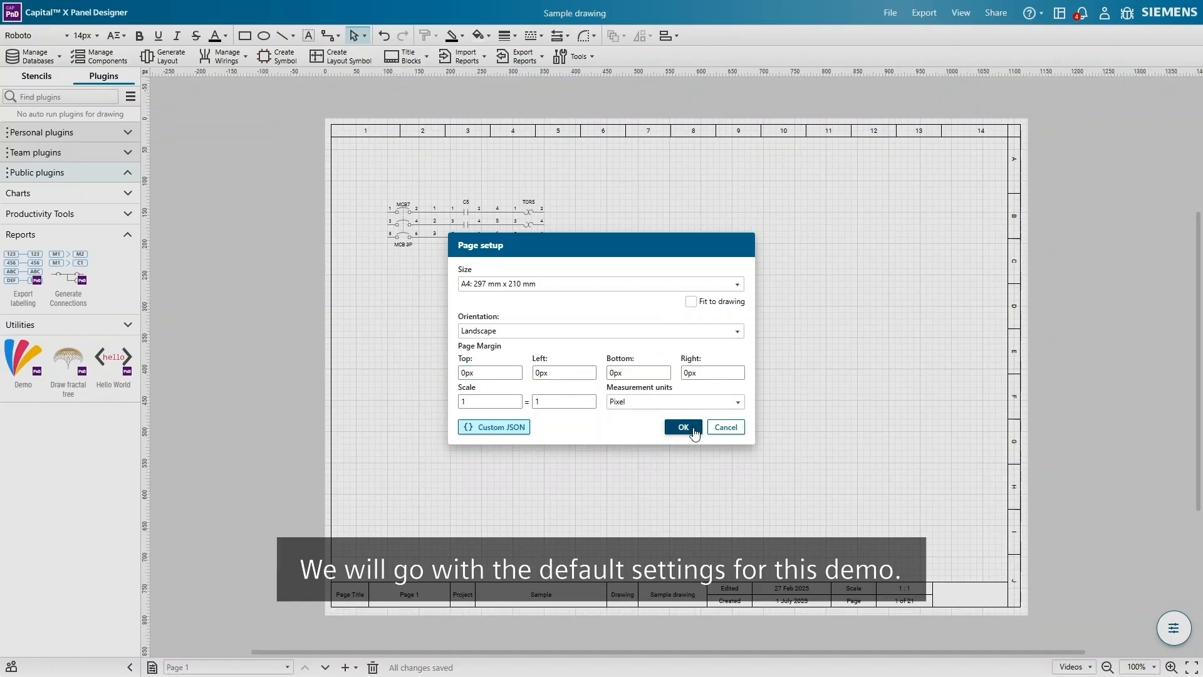
Accept the default A4 297 x 210 mm landscape page setup with zero margins.
left_click(683, 427)
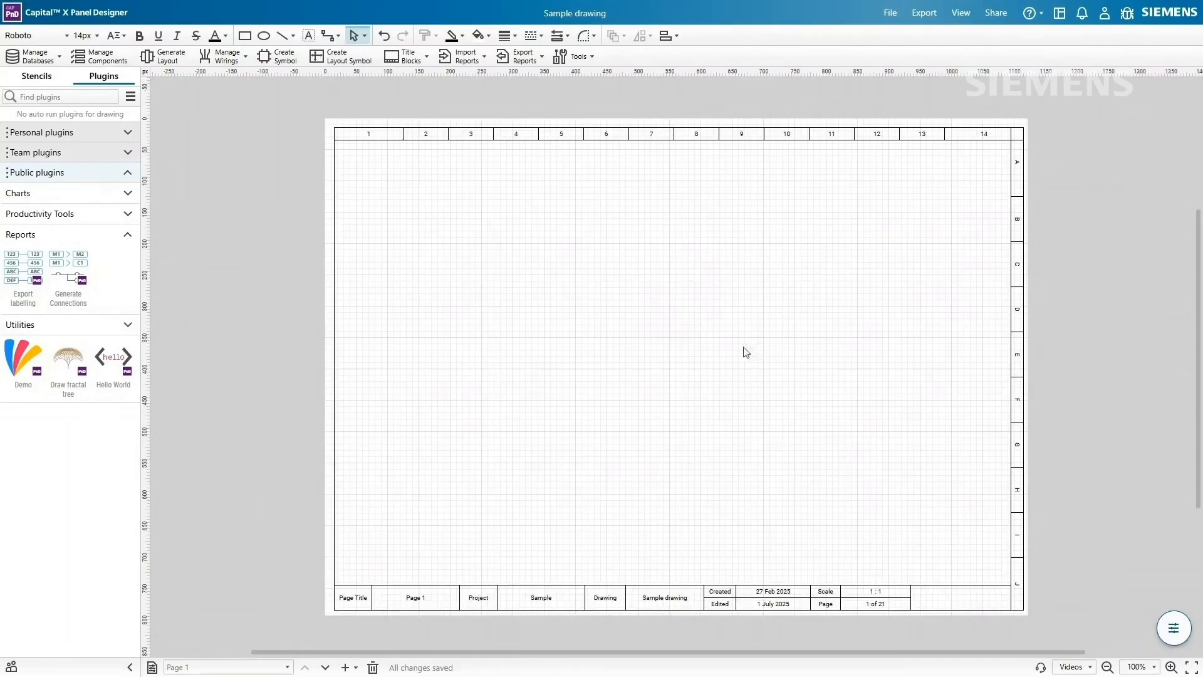
Enable 'Renumber wires after splitting' under Capital X Panel Designer Options in Preferences.
left_click(891, 14)
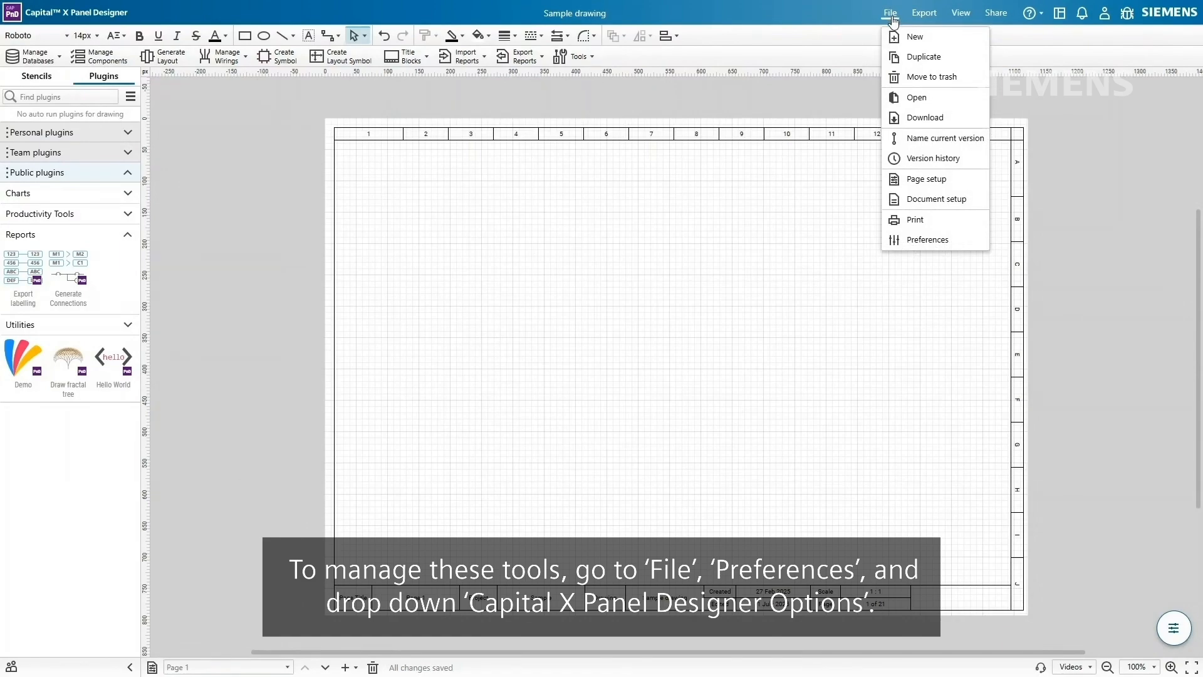
left_click(911, 240)
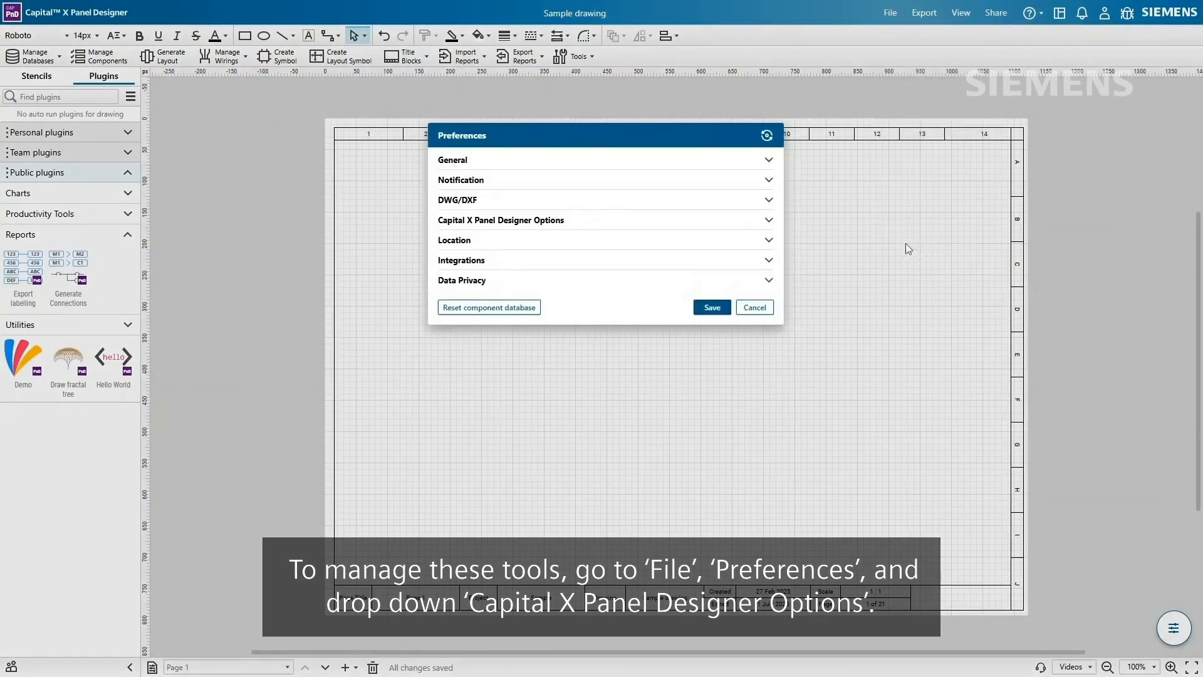
left_click(769, 220)
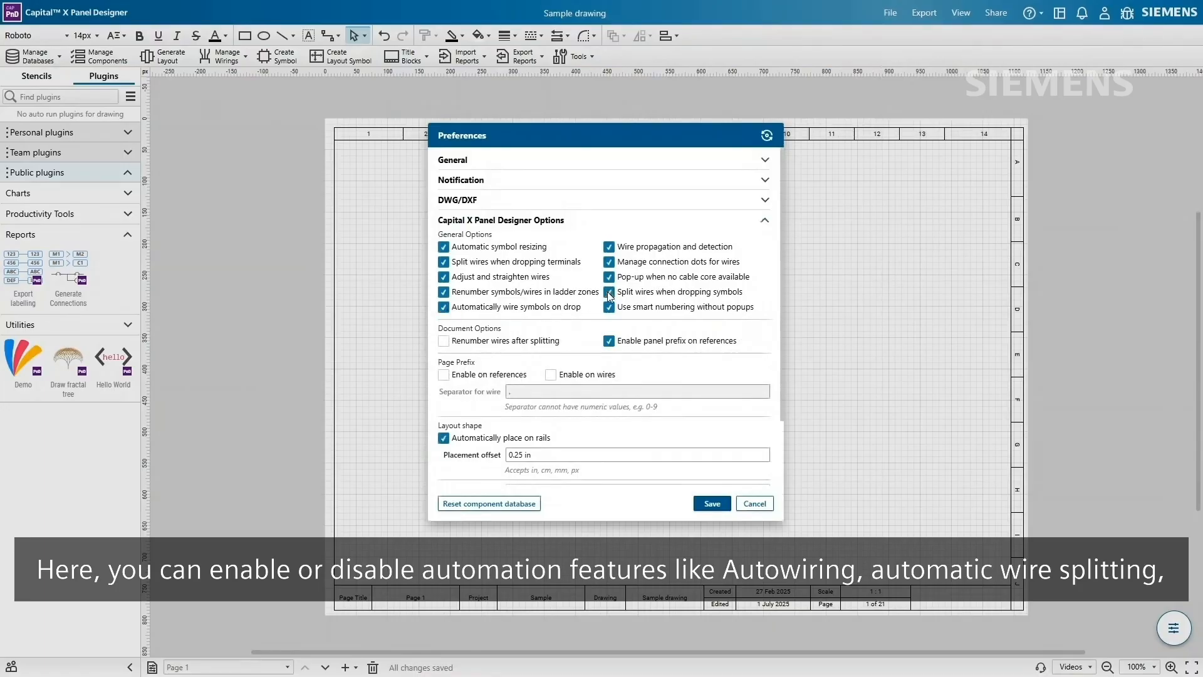
left_click(443, 341)
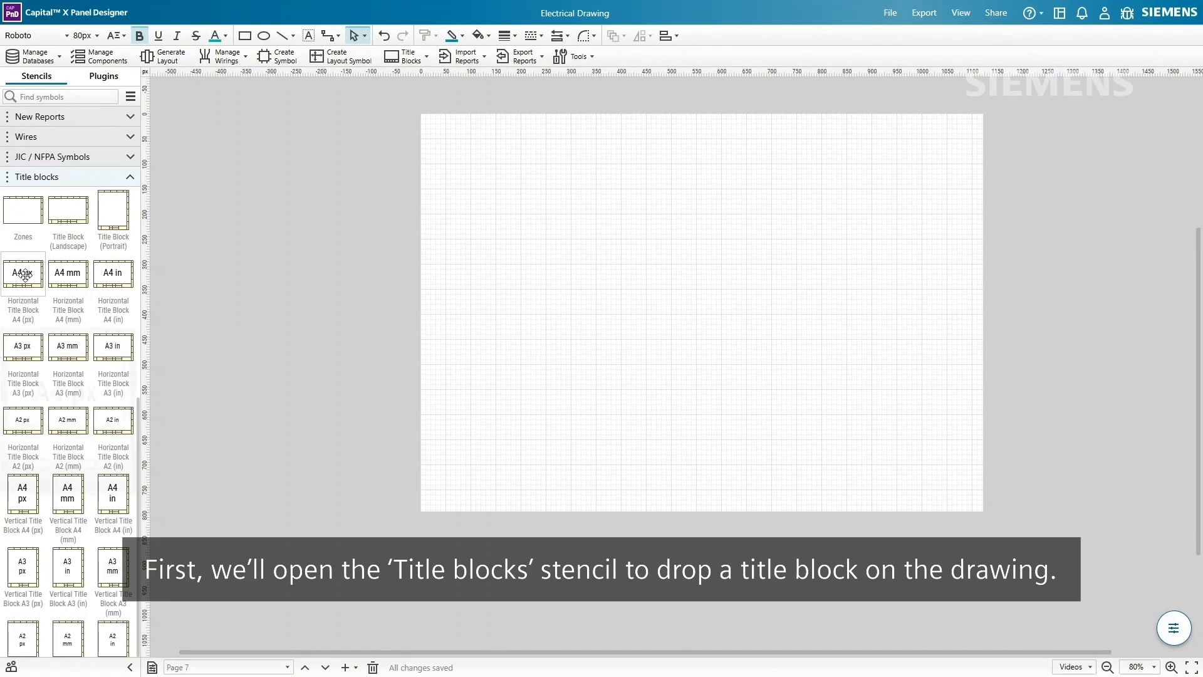
Place the Horizontal Title Block A4 (px) and inspect its Page 7 and 1 : 1 scale fields.
left_click_drag(44, 285, 705, 317)
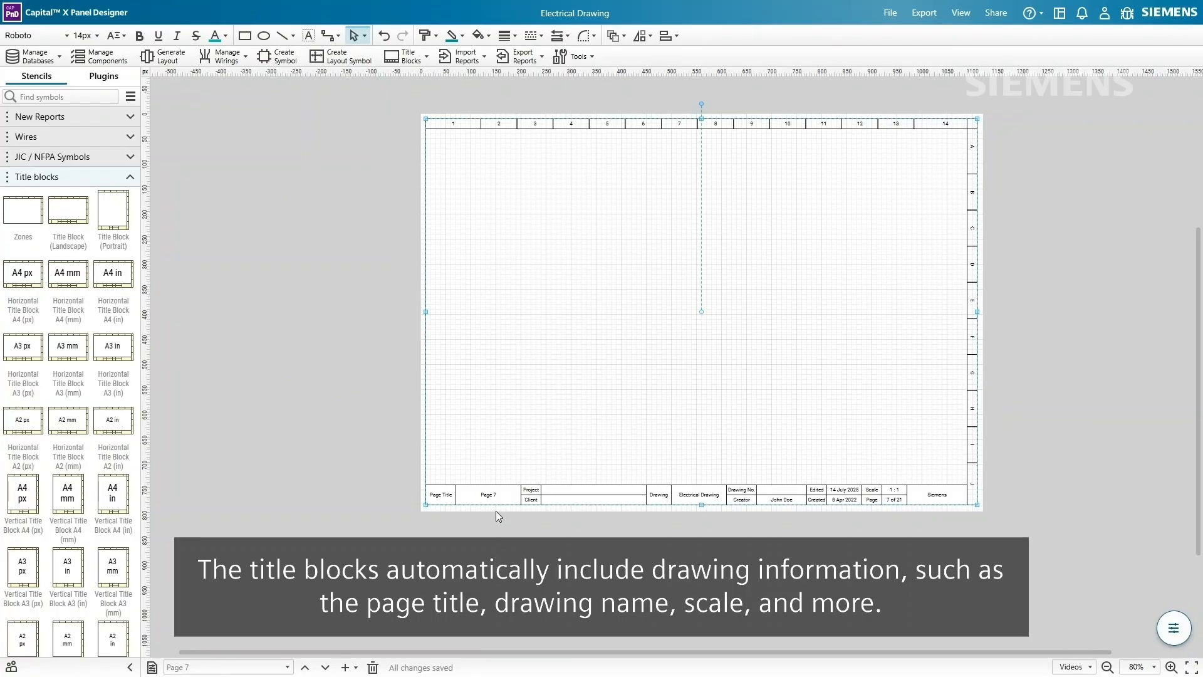
scroll(496, 510, "up", 3, "ctrl")
scroll(495, 511, "up", 3, "ctrl")
left_click(523, 477)
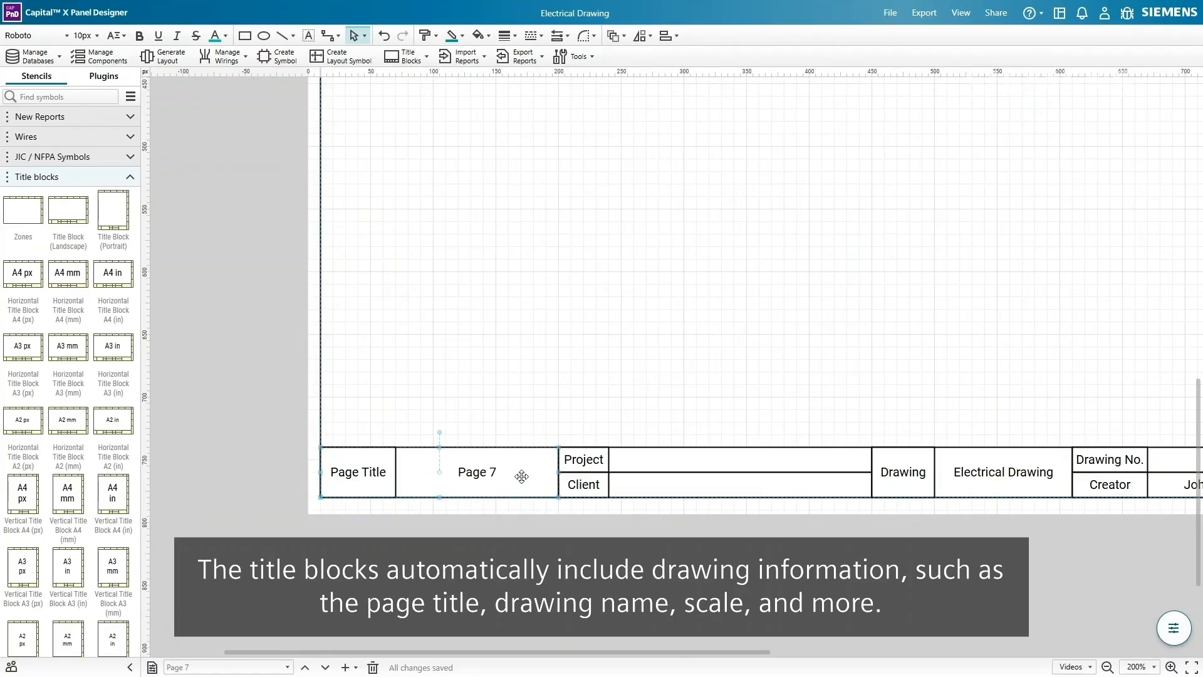
middle_click_drag(1018, 477, 476, 466)
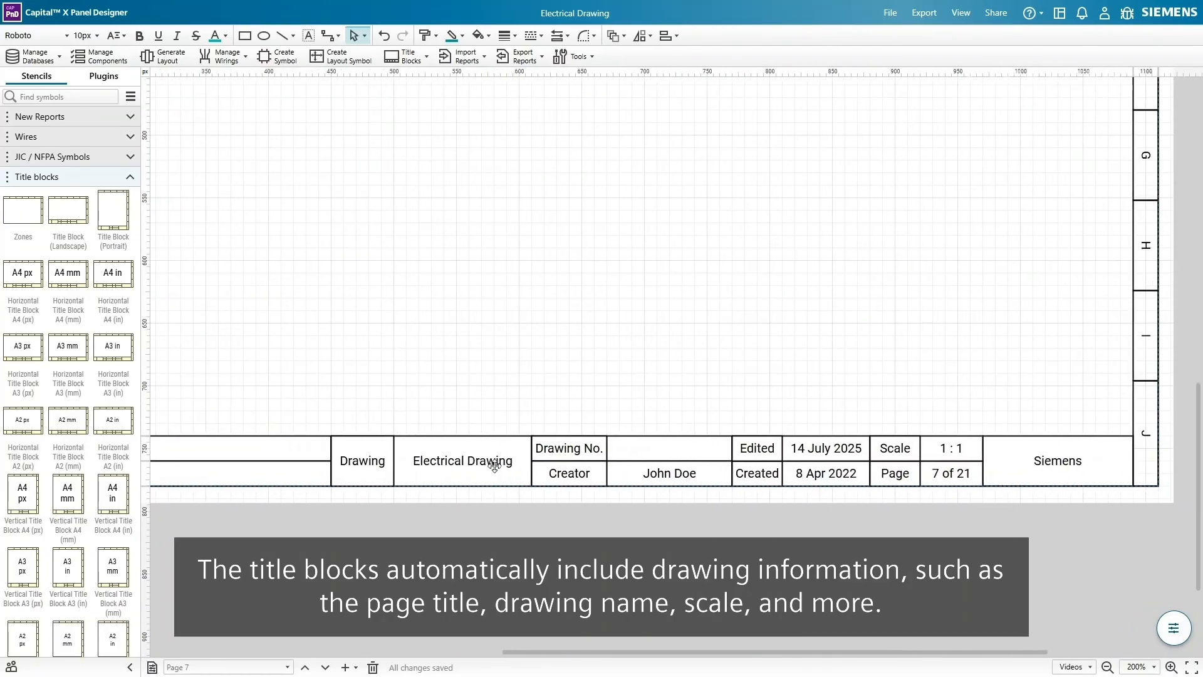
left_click(971, 448)
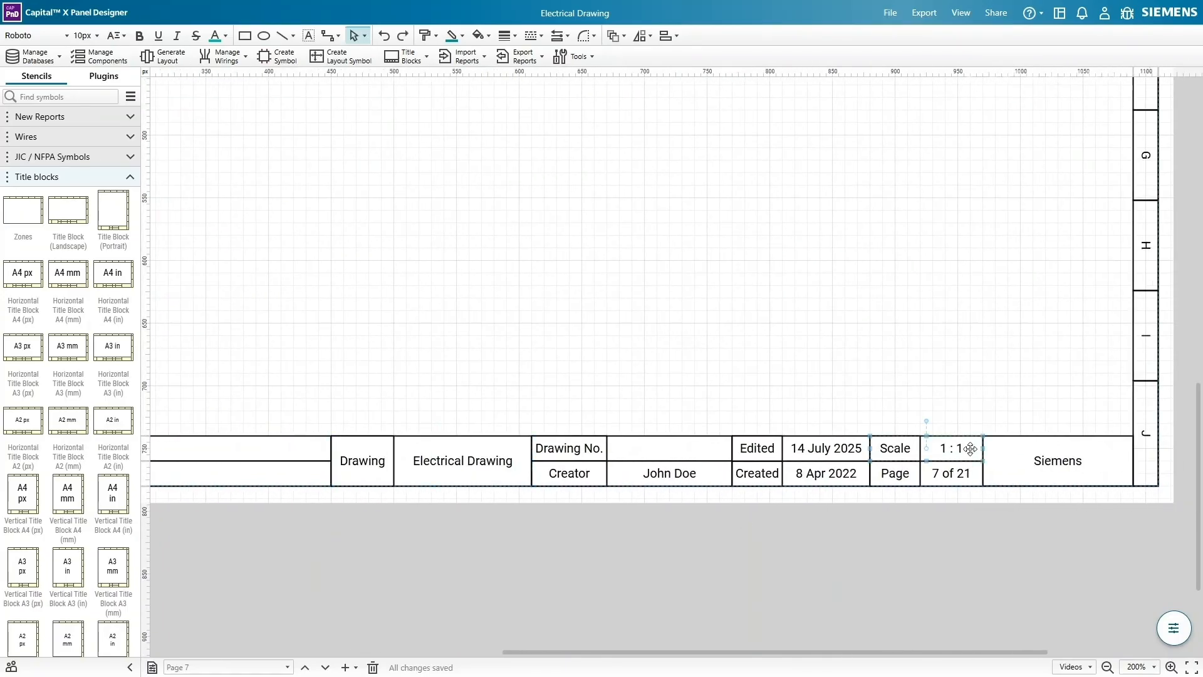
middle_click_drag(288, 394, 778, 411)
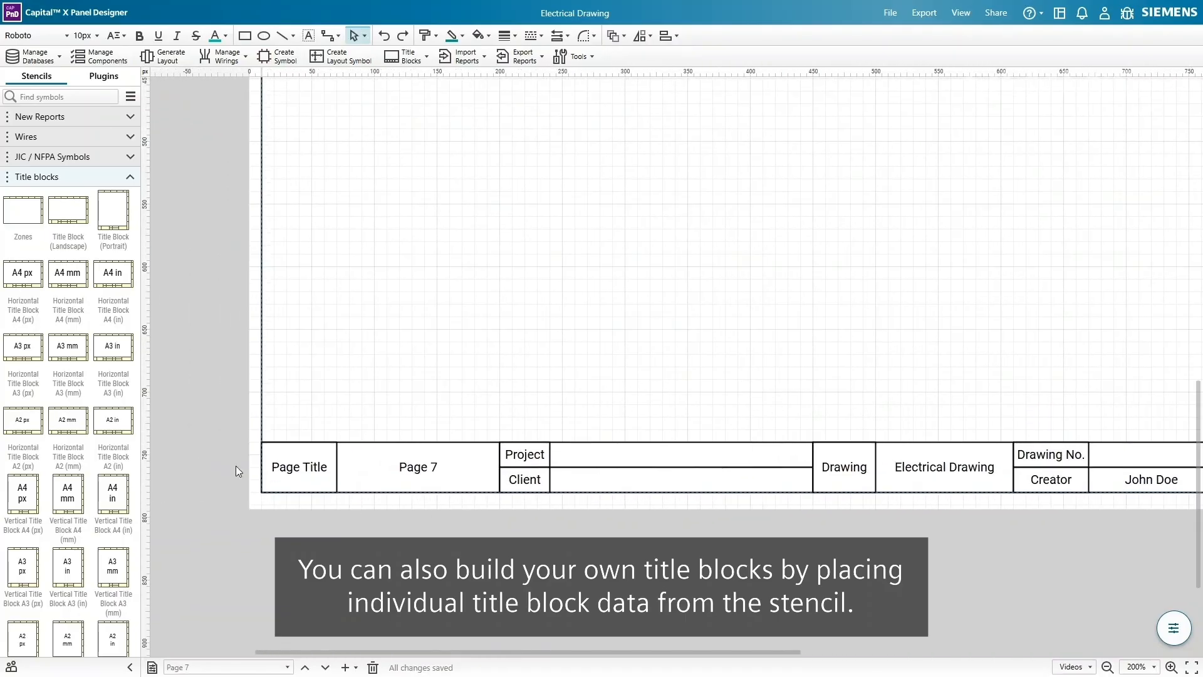
Add a narrowed Label Creator field above the title block's left end, selecting both together.
scroll(113, 275, "down", 10)
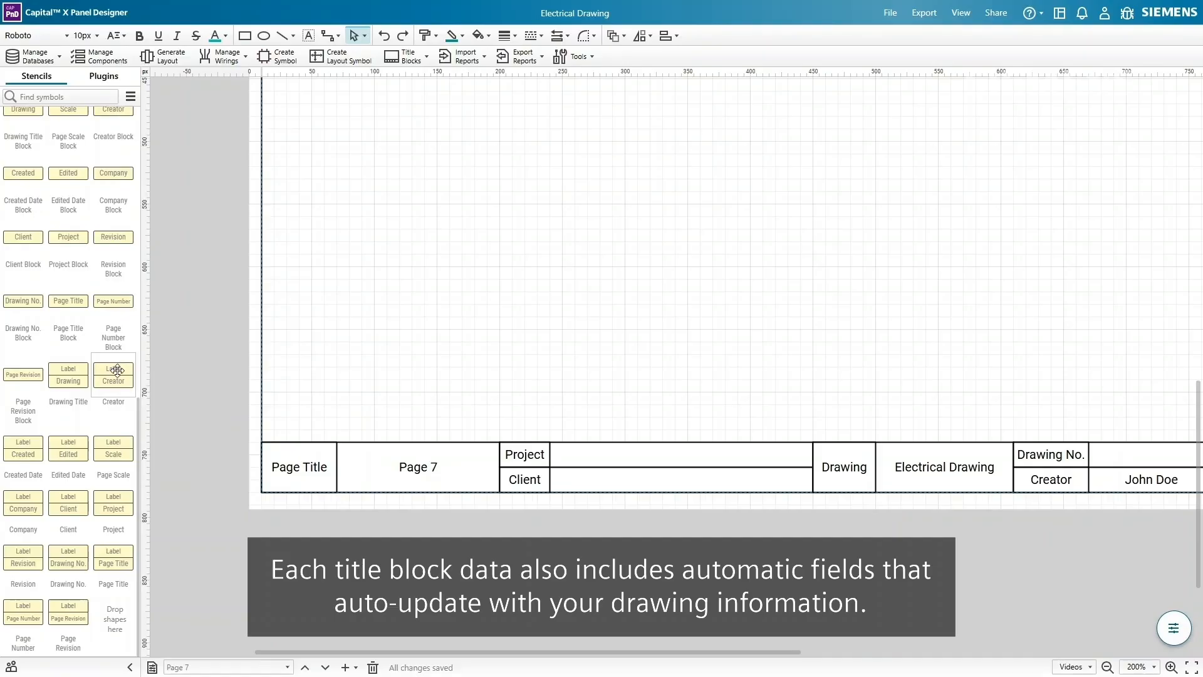
left_click_drag(118, 371, 390, 407)
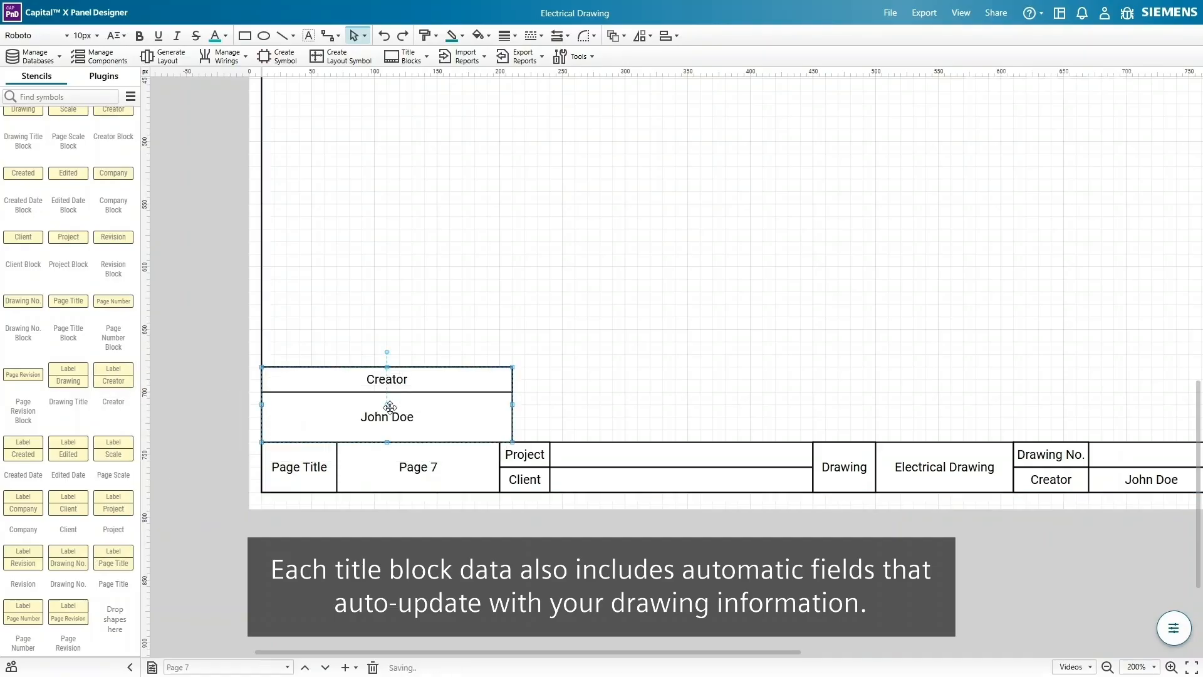
left_click_drag(512, 403, 499, 403)
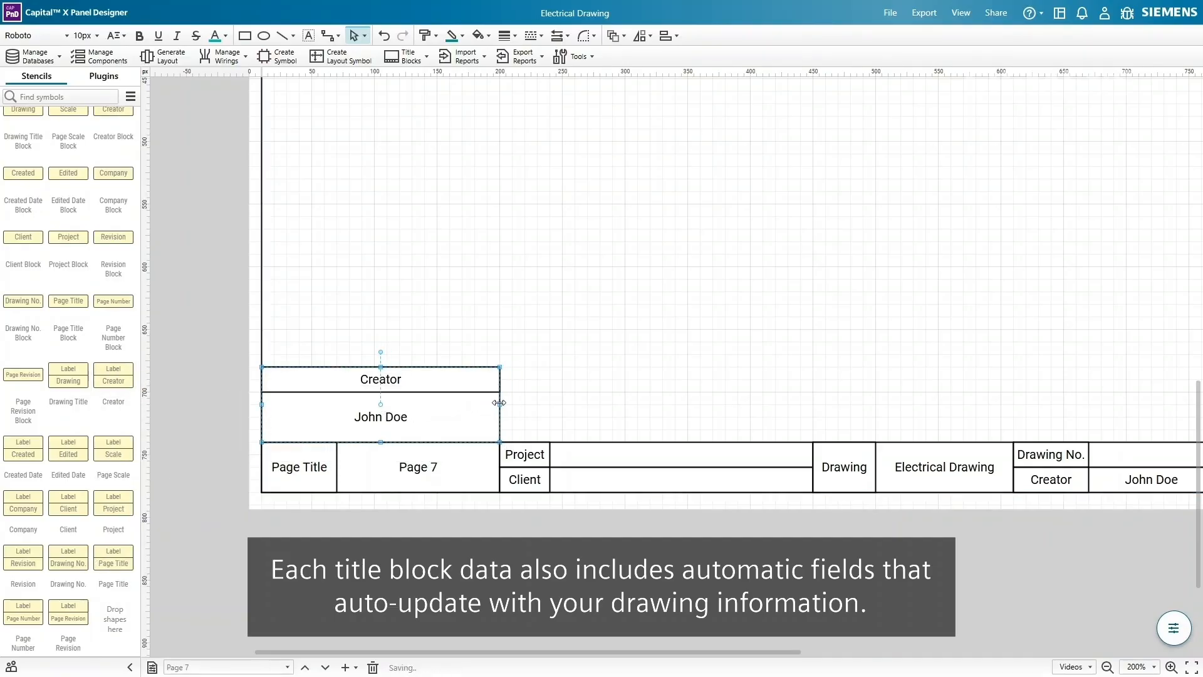
left_click(538, 409)
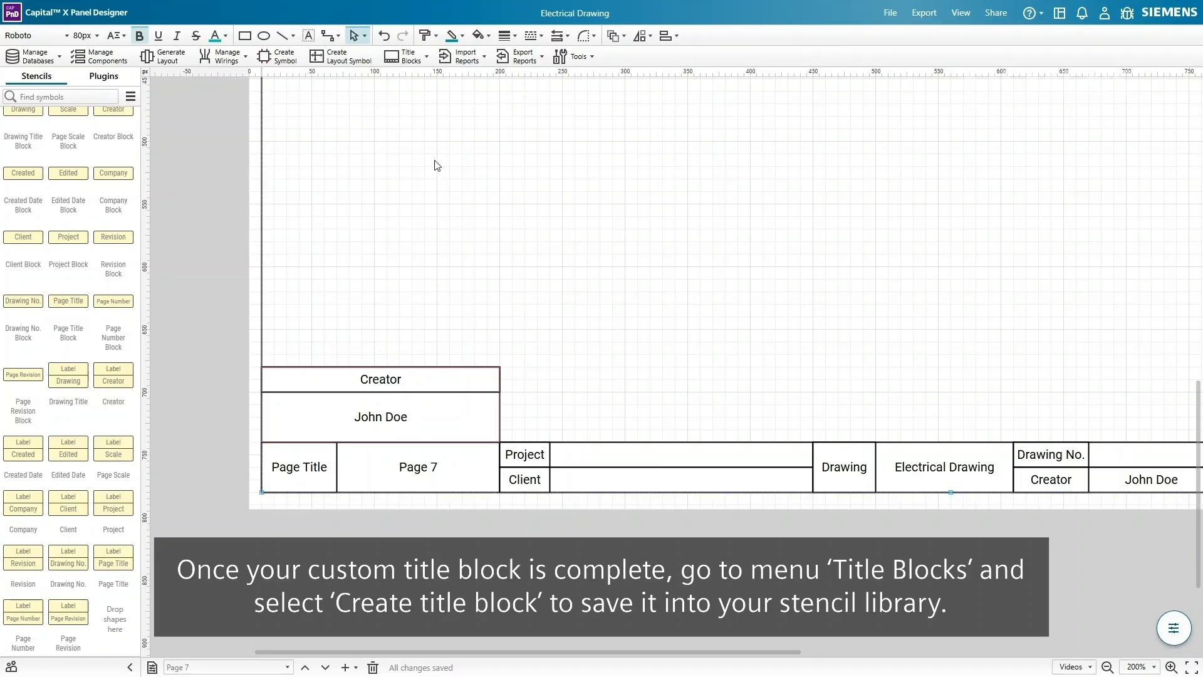
Save the combined title block as TitleBlock 1 in a new stencil and place it on the page.
left_click(414, 71)
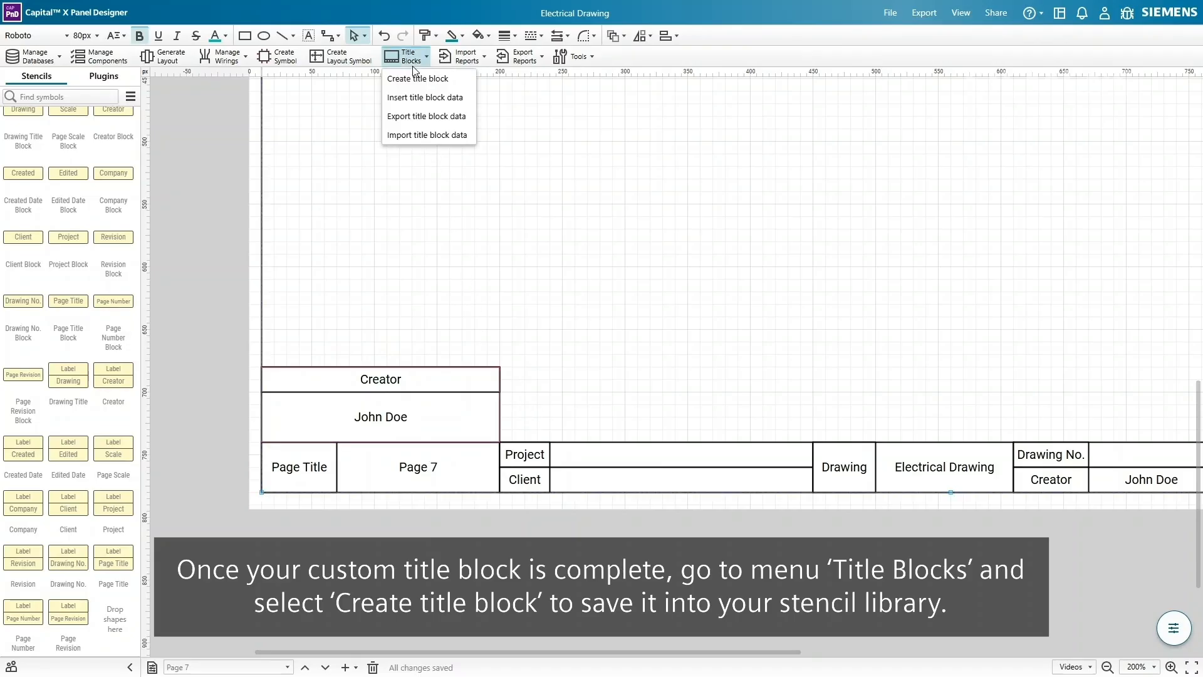
left_click(459, 79)
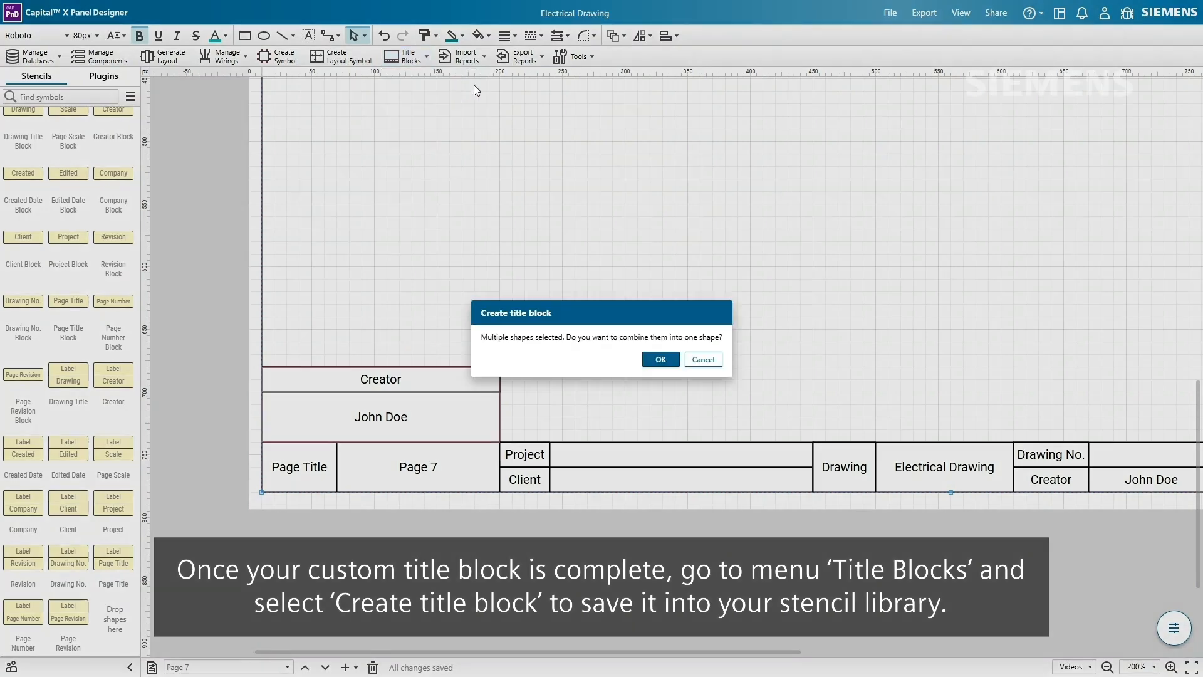
left_click(665, 356)
left_click(608, 321)
left_click(567, 335)
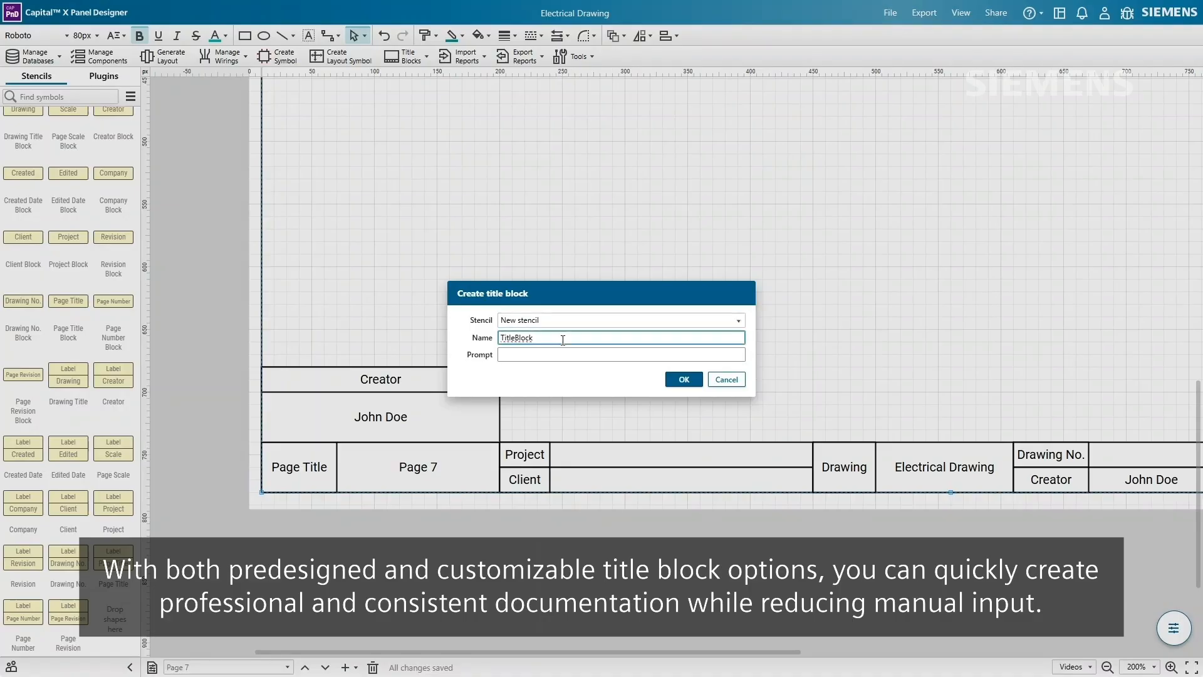
left_click(684, 379)
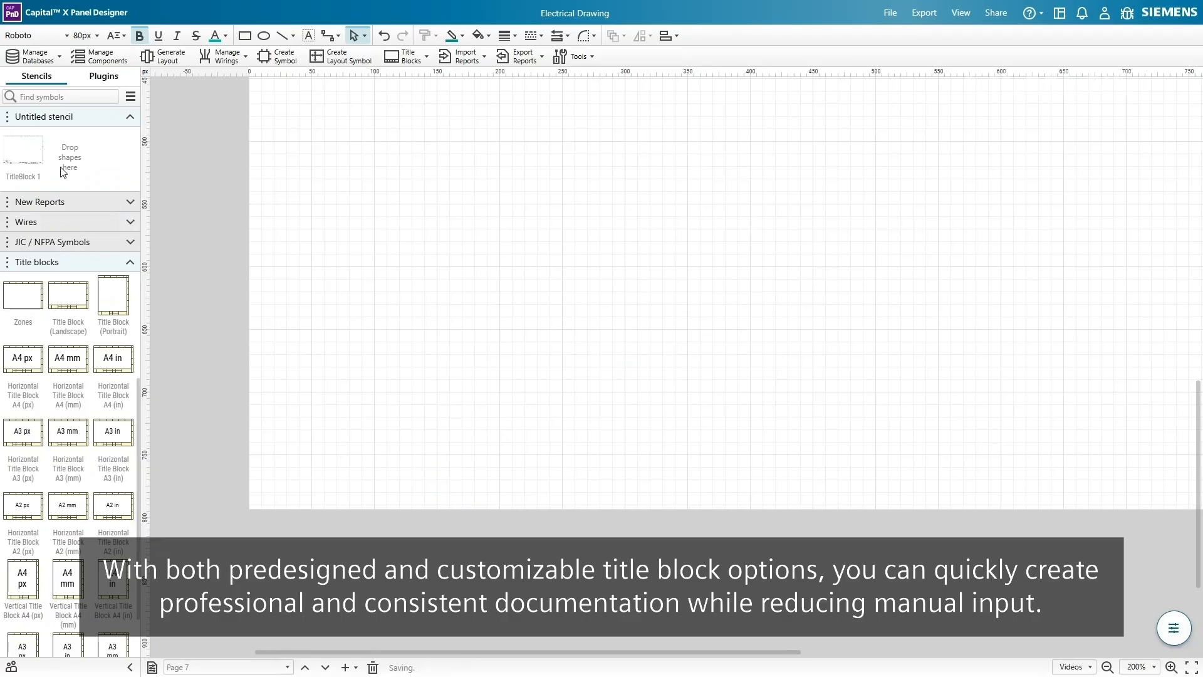
left_click_drag(23, 151, 360, 264)
left_click(359, 264)
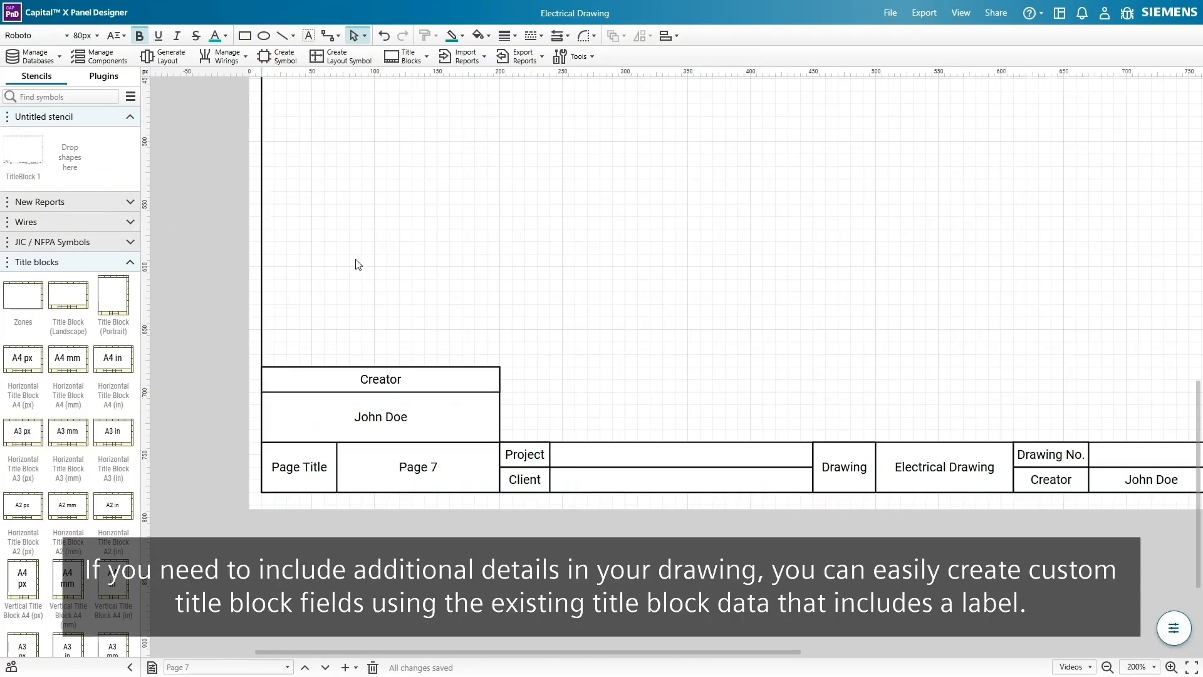
Drop the extra Creator block beside Creator, switch it to Vertical layout, and relabel it 'Last revised by'.
scroll(69, 282, "down", 10)
left_click_drag(112, 376, 628, 403)
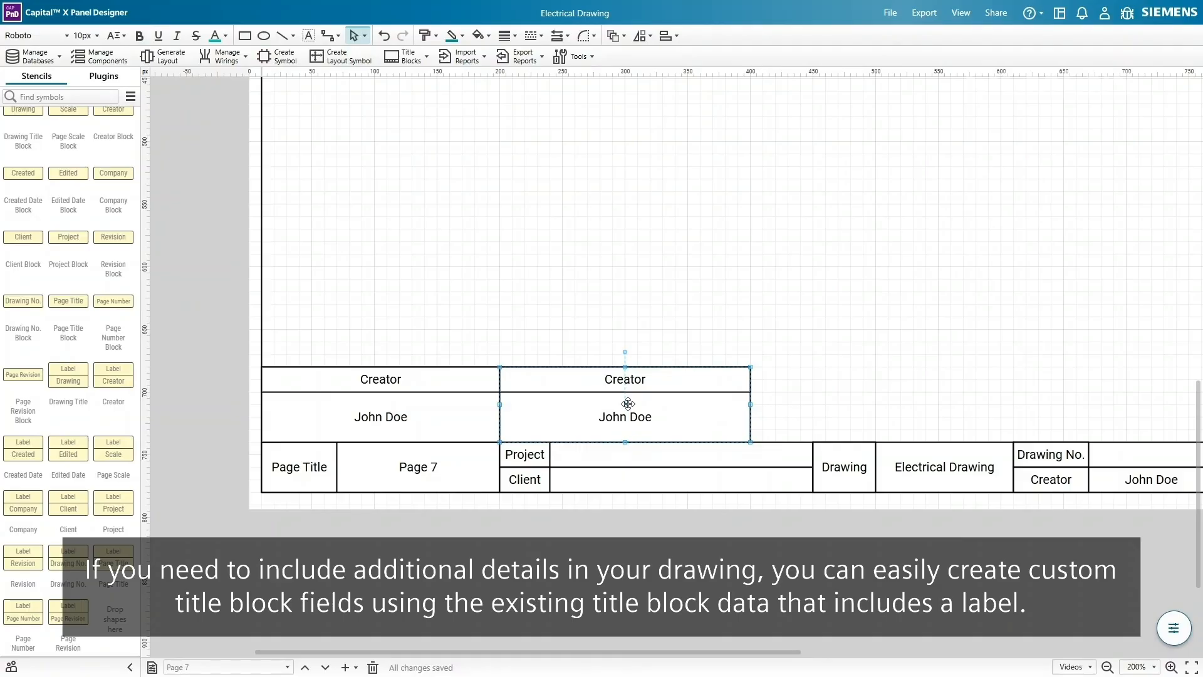
right_click(628, 405)
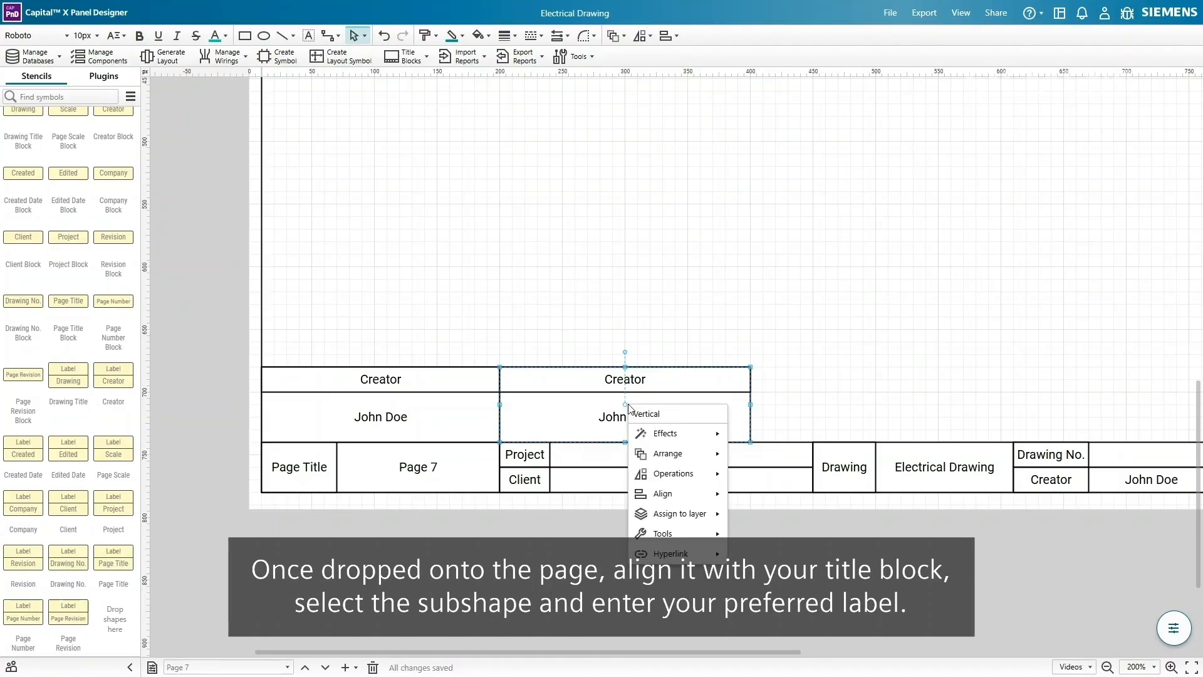
left_click(688, 414)
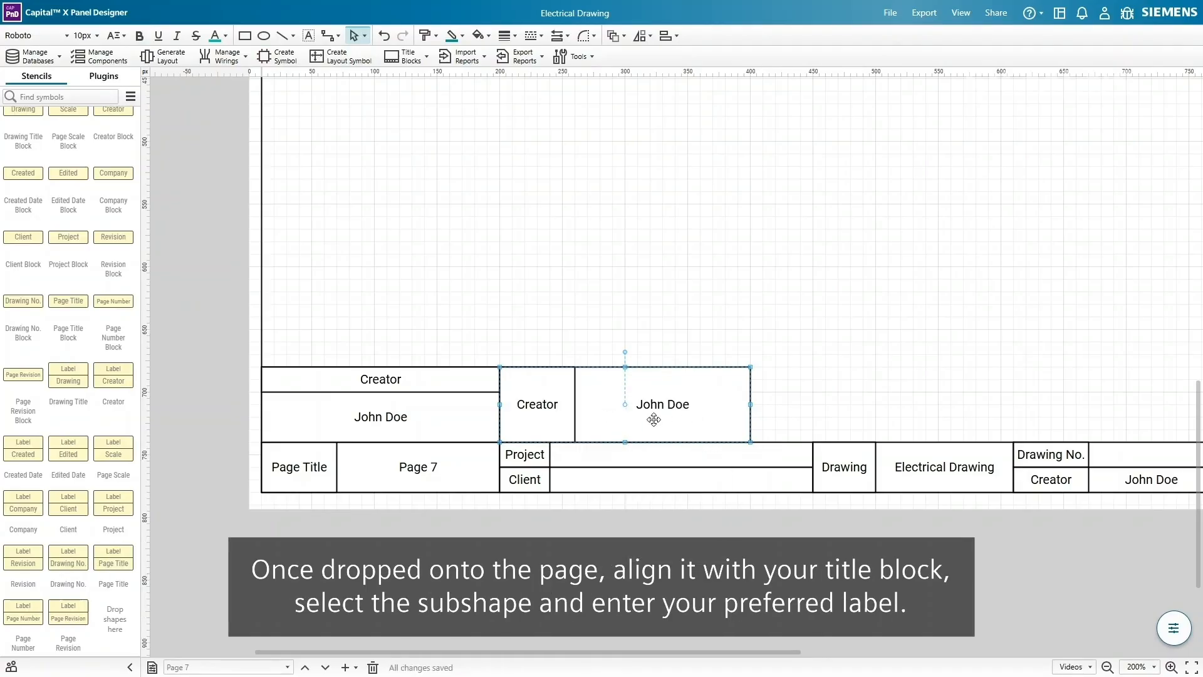
type("Last revised by")
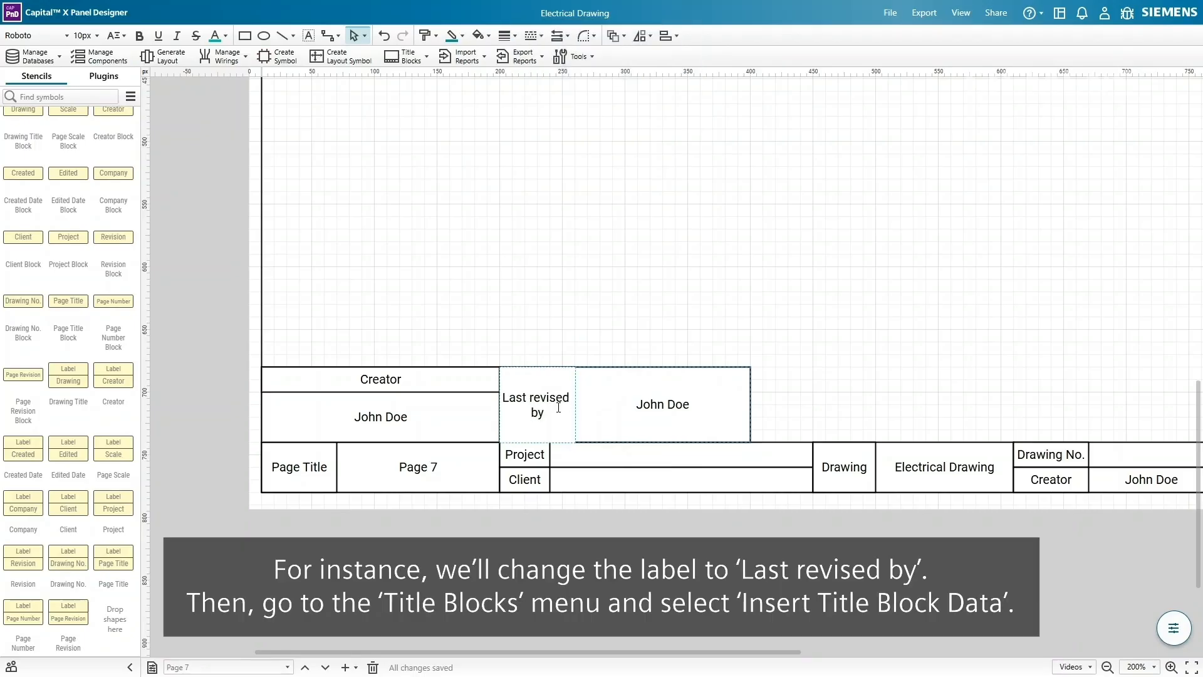
left_click(775, 396)
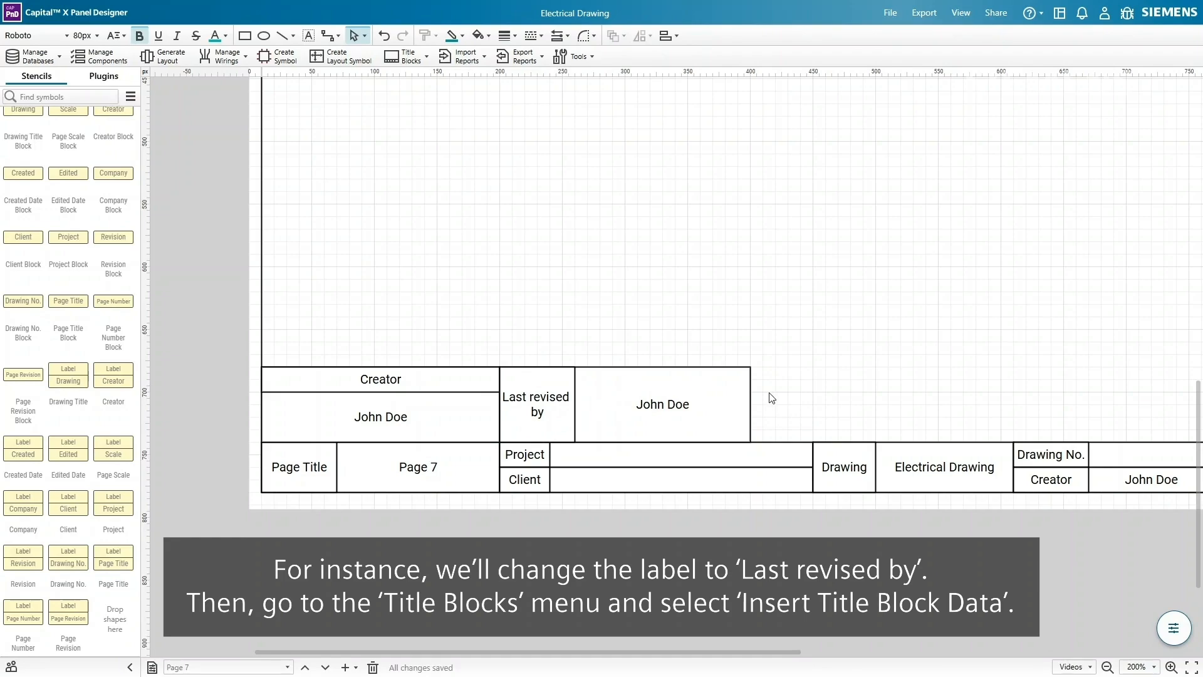
left_click(715, 402)
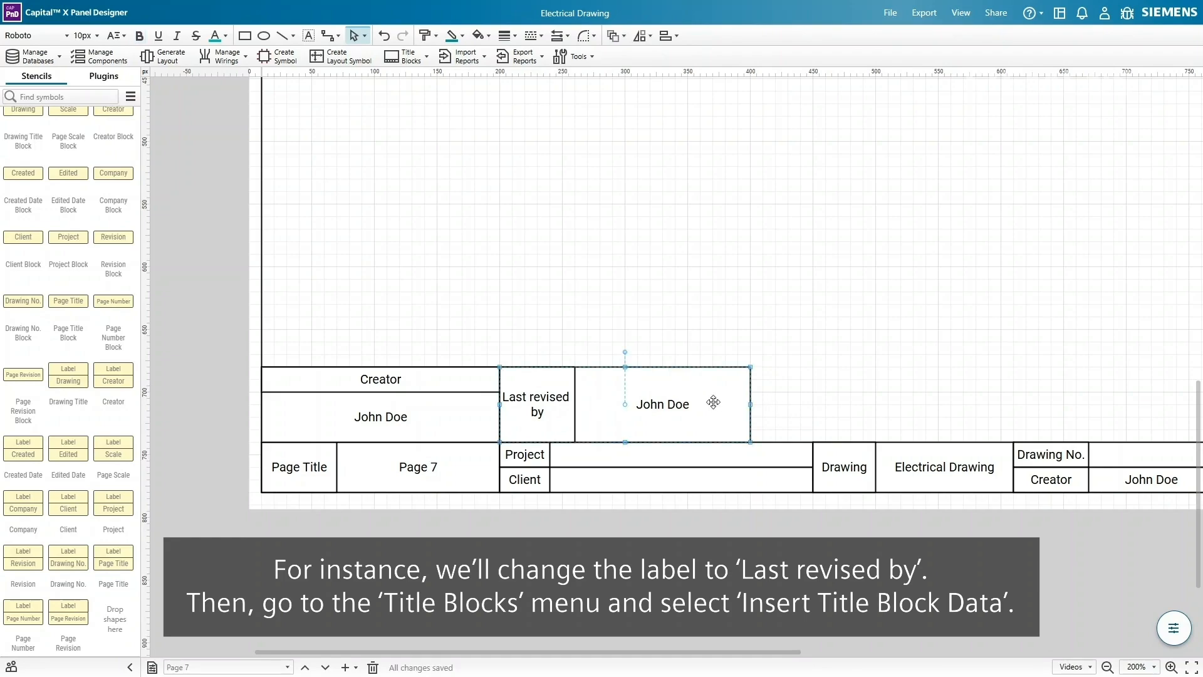
Insert 'Last revised by' title block data with a default reviser name and Document scope.
left_click(424, 62)
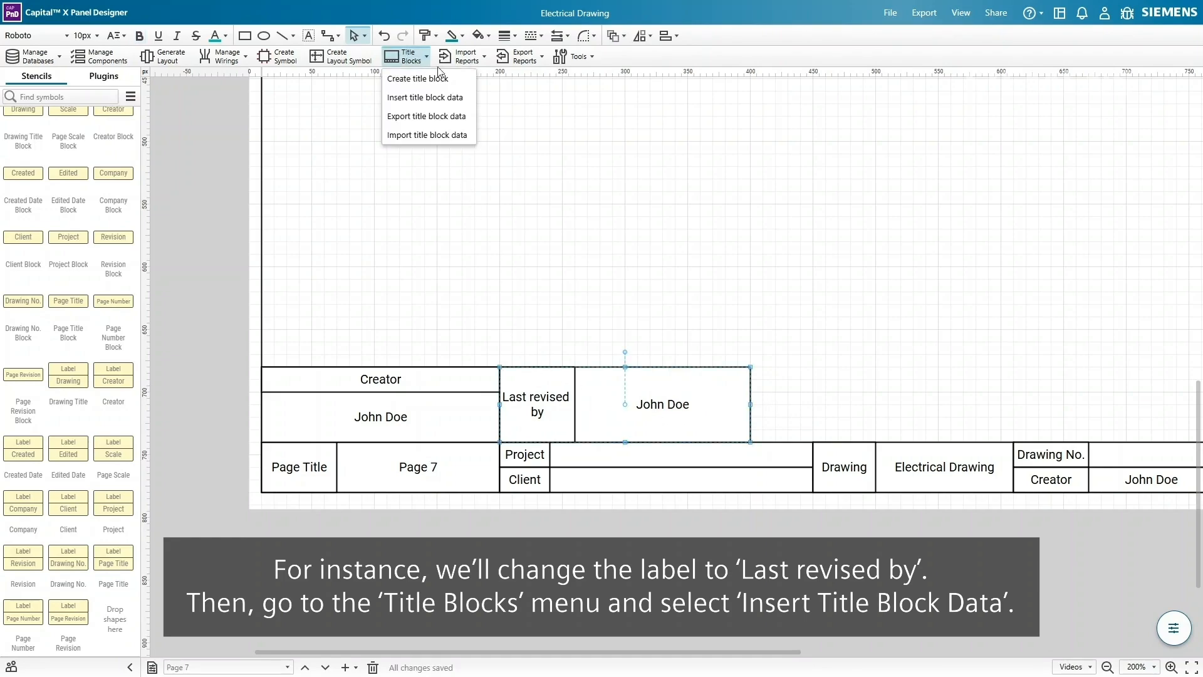
left_click(460, 97)
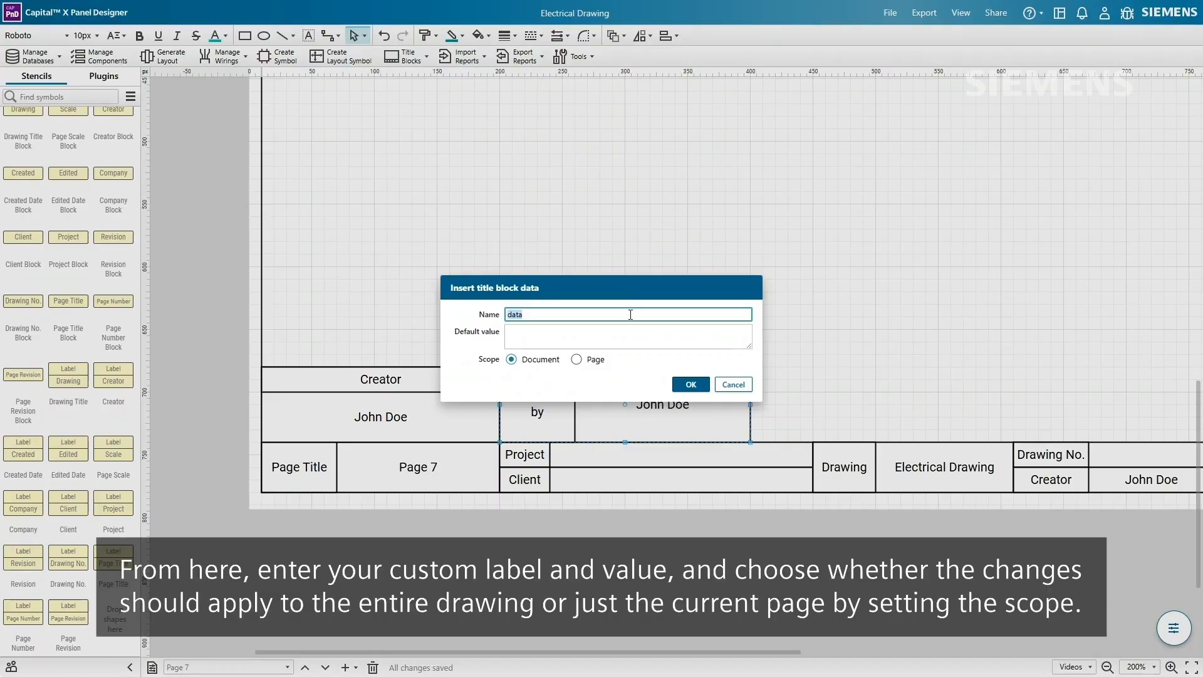
type("Last revised by")
left_click(631, 332)
type("Richard Roe")
left_click(595, 361)
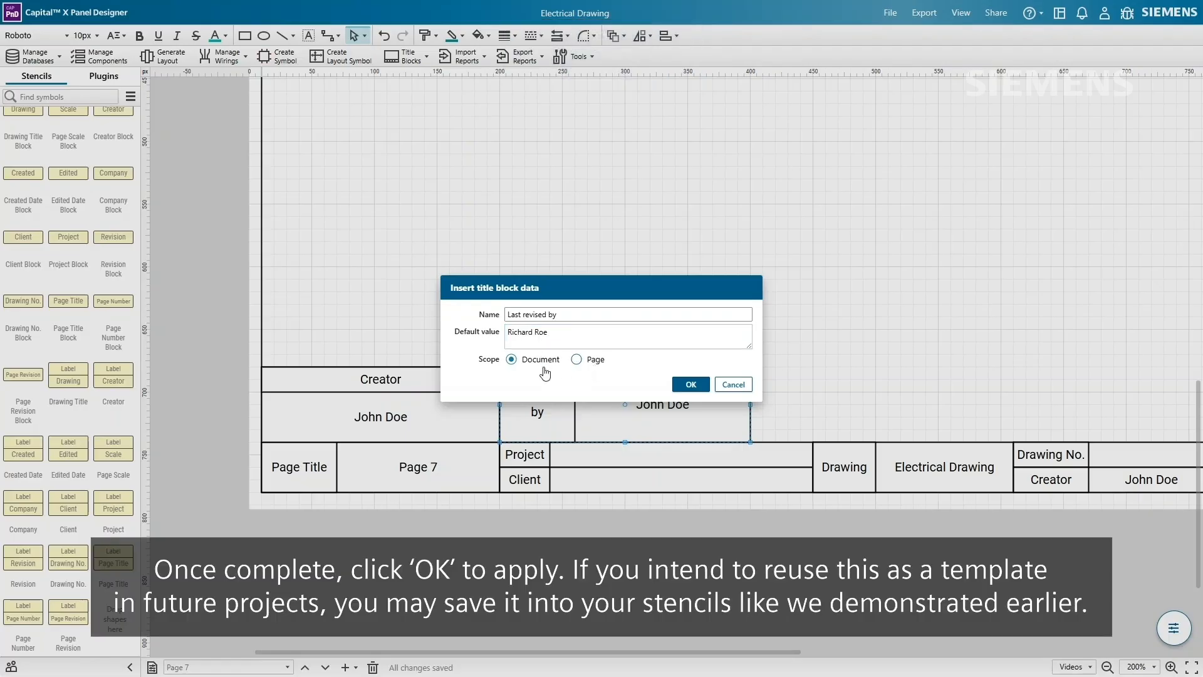
left_click(689, 385)
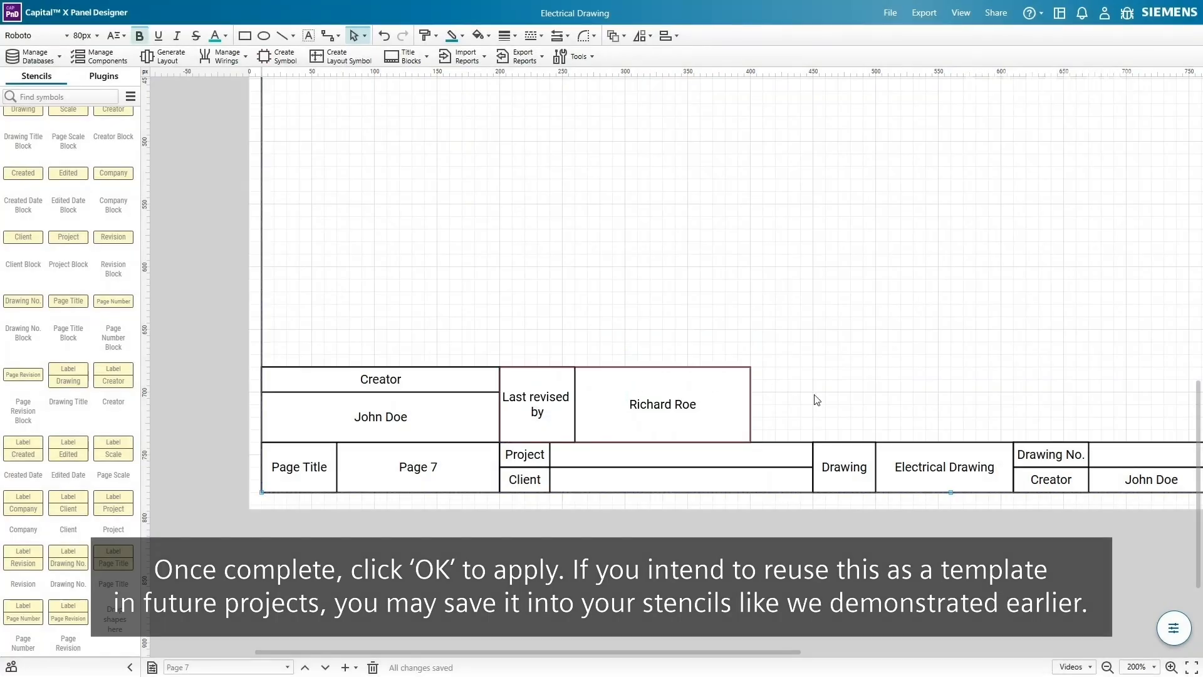
Combine the selected blocks into a title block saved in the Untitled stencil.
left_click(408, 56)
left_click(449, 84)
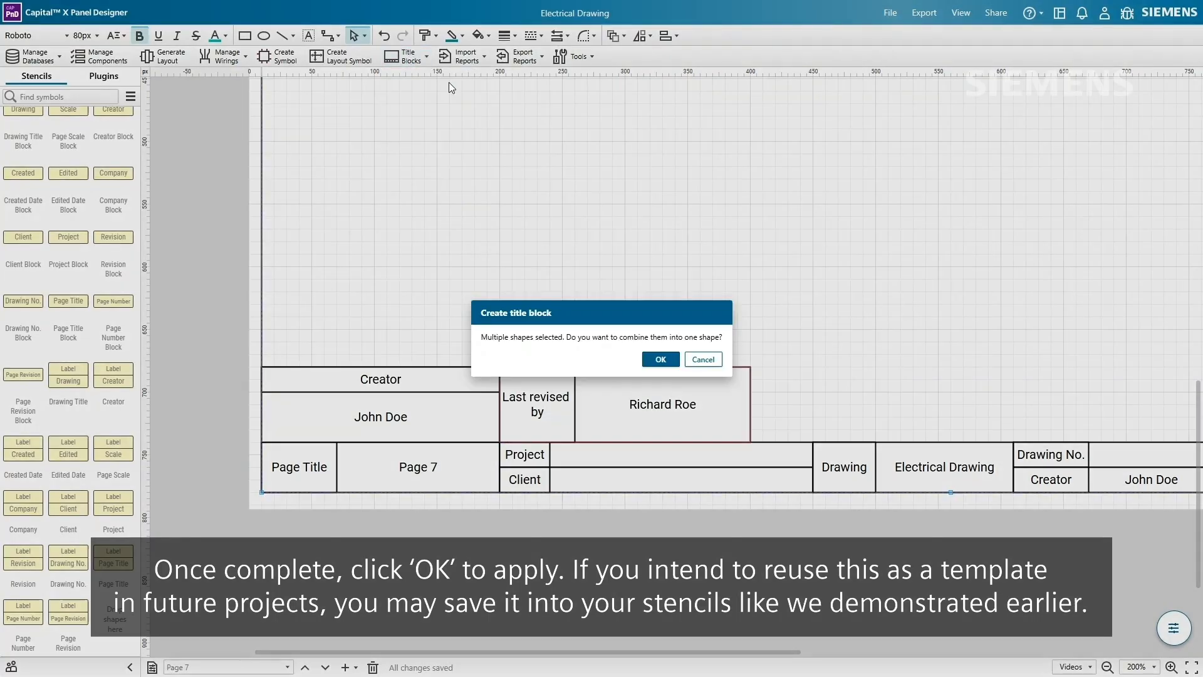
left_click(661, 359)
left_click(580, 321)
left_click(567, 344)
left_click(566, 345)
type("1")
left_click(684, 379)
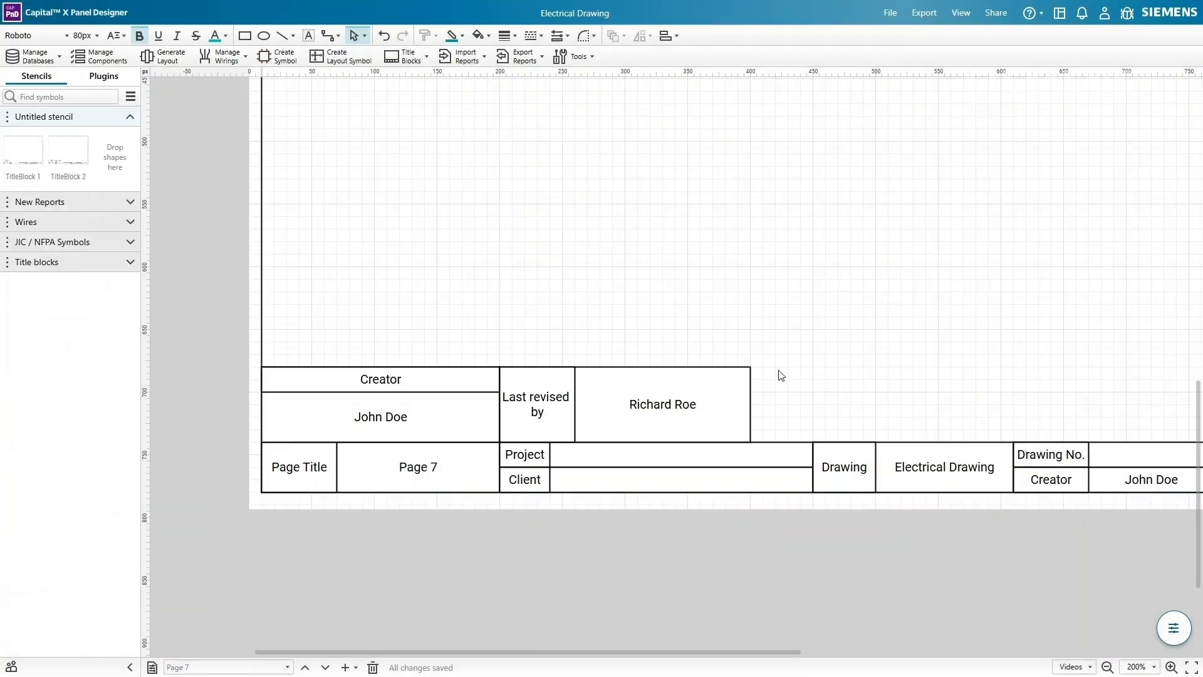
Replace the reviser name in the title block with a different person's name.
scroll(779, 376, "down", 6, "ctrl")
left_click(553, 460)
double_click(551, 462)
key("Caps_Lock")
type("Jo")
key("Caps_Lock")
type("ohn")
key("Caps_Lock")
type("Do")
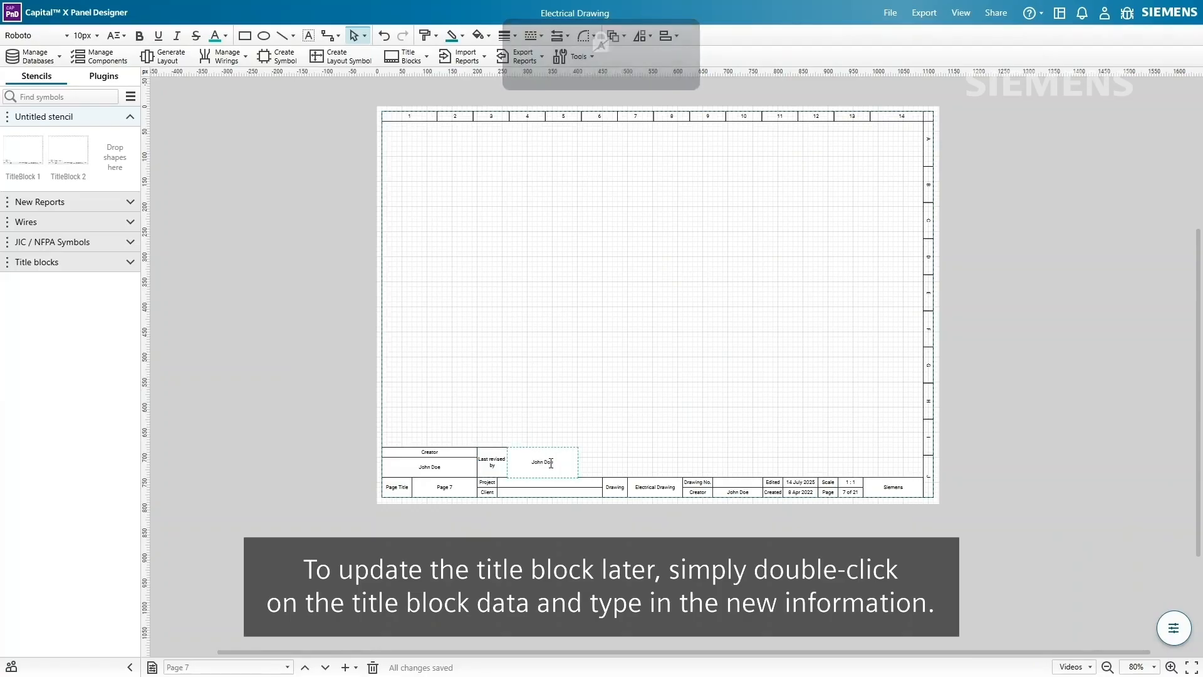
type("e")
left_click(596, 463)
Set title block Client to 'Your client', Drawing No. to 'Drawing number', Project to 'Your project'.
right_click(644, 484)
left_click(718, 498)
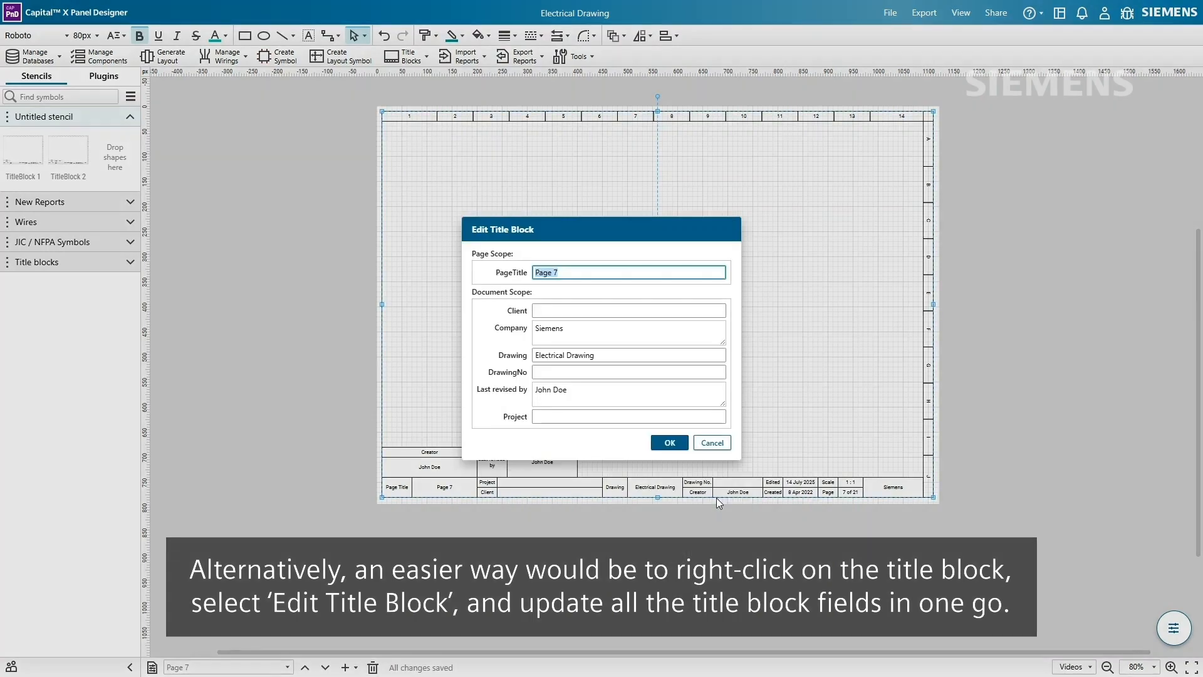
left_click(591, 312)
type("Your client")
key("Tab")
key("Tab")
key("Tab")
type("Drawing number")
key("Tab")
key("Tab")
type("Your projec")
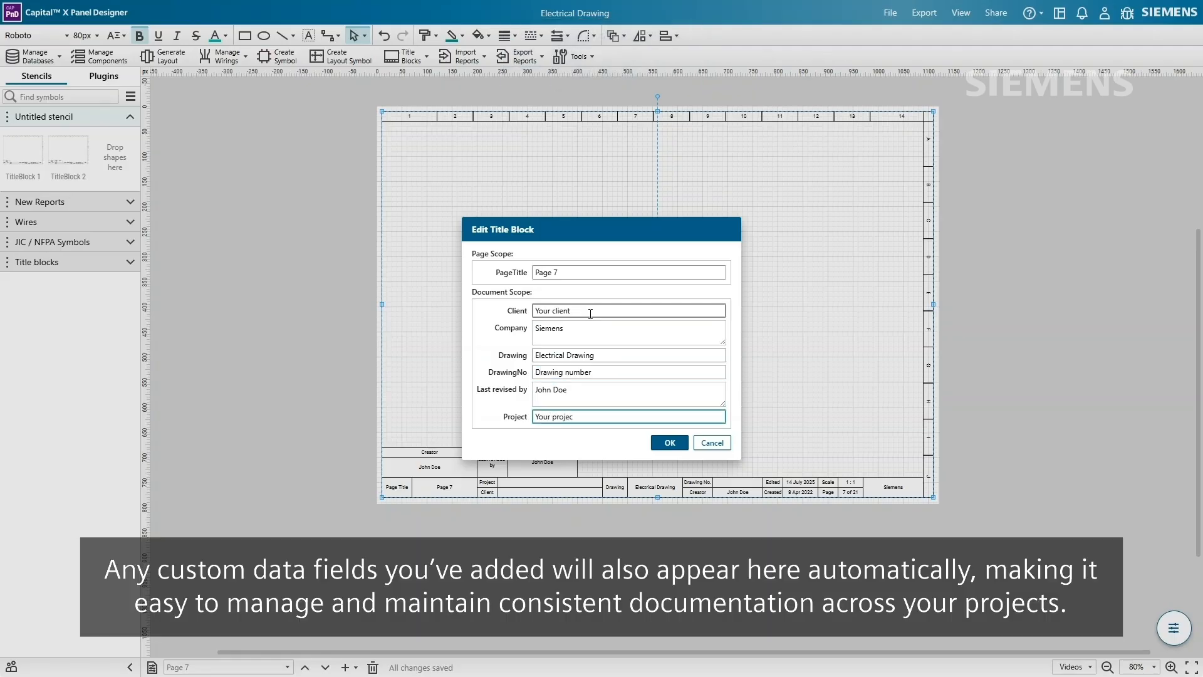
left_click(687, 449)
Scroll the canvas up and left to an empty area of the drawing page.
scroll(708, 548, "up", 5, "ctrl")
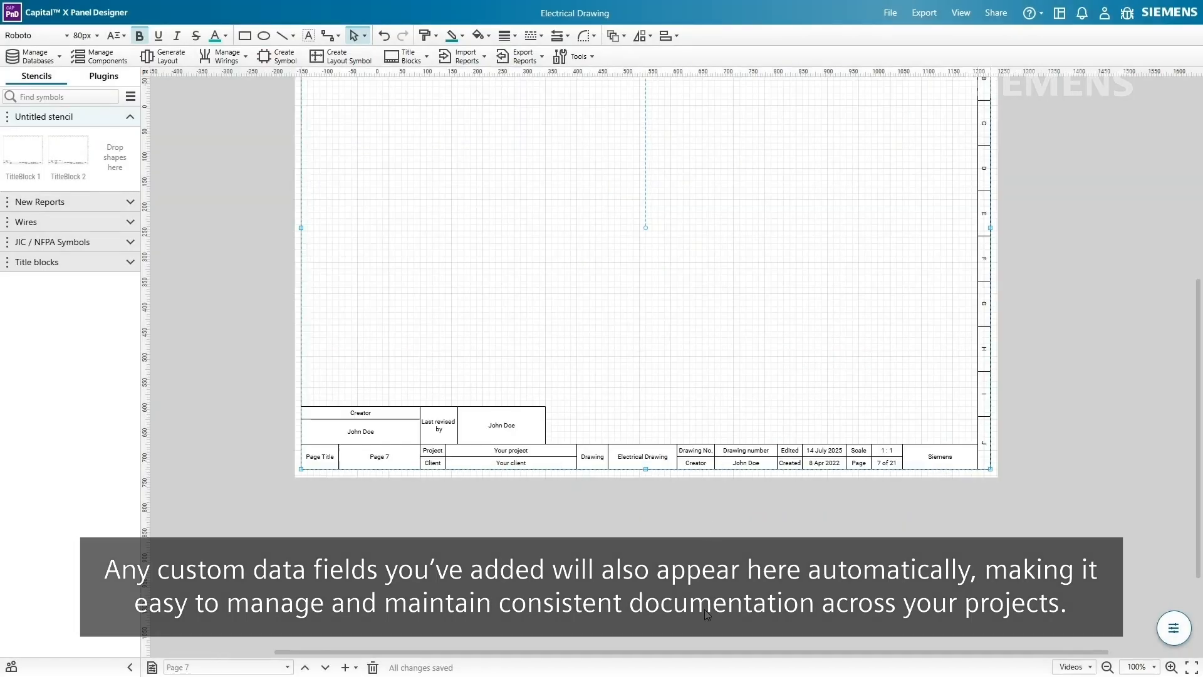
scroll(555, 565, "left", 3)
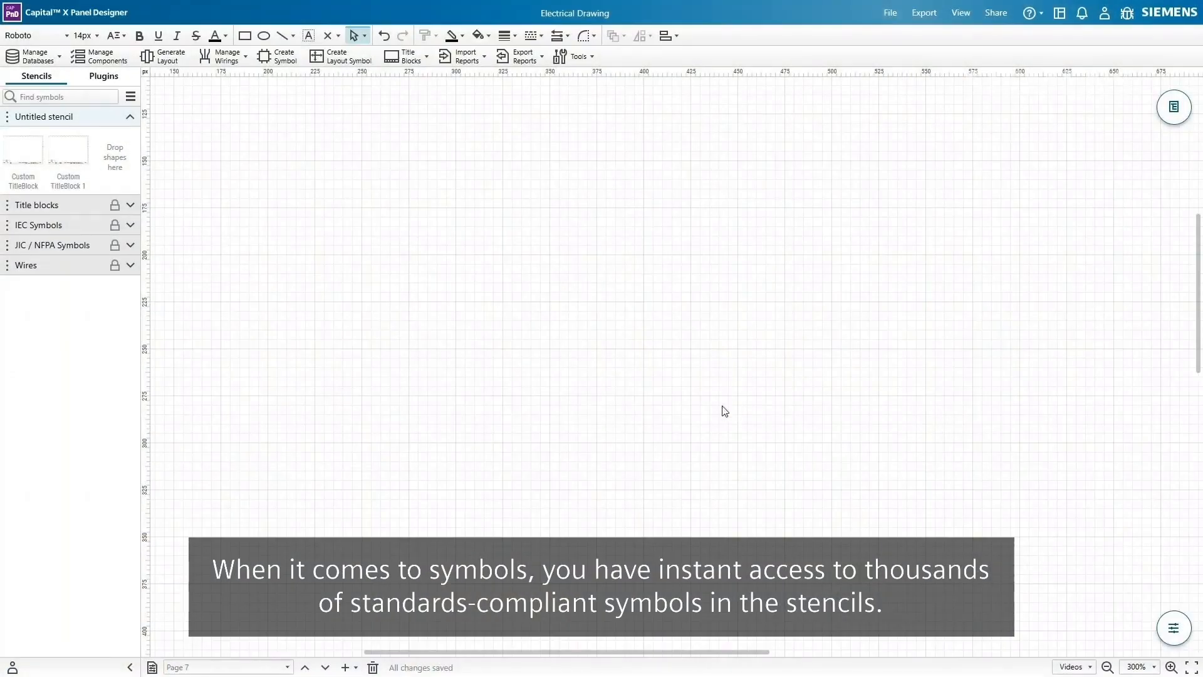
Expand the IEC Symbols stencil and scroll down through its wire symbols.
left_click(50, 245)
scroll(124, 274, "down", 5)
scroll(124, 274, "down", 3)
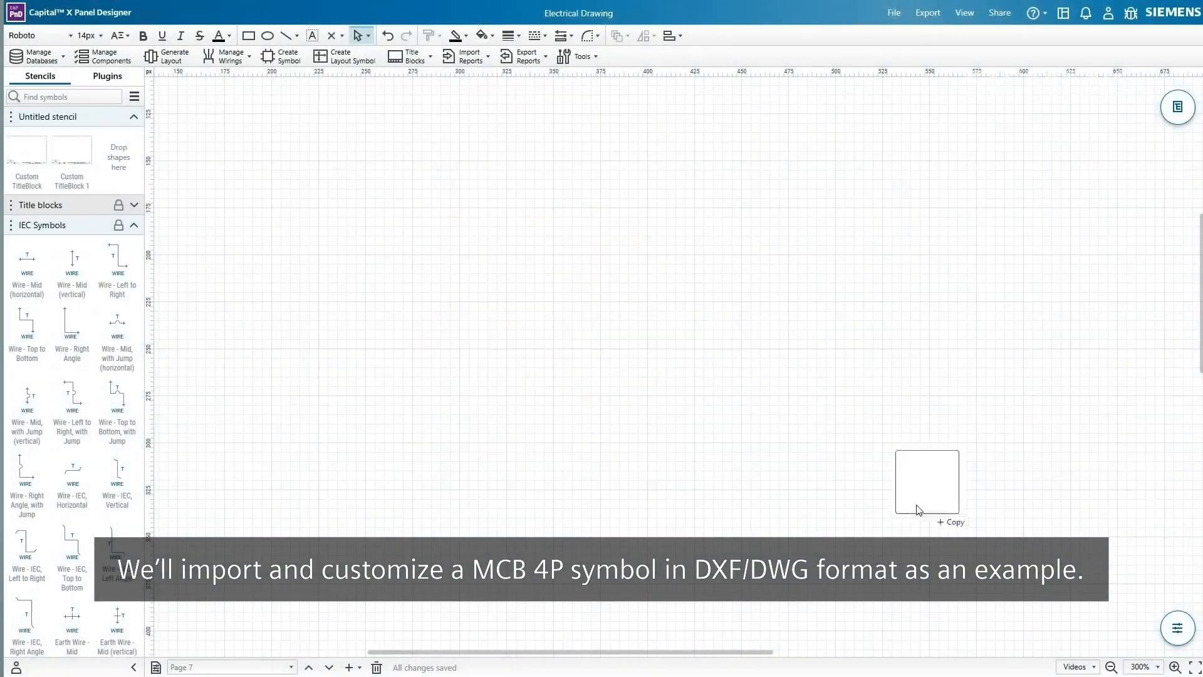
Place the MCB 4P symbol, ungroup it, delete pin numbers 1–8, and regroup it.
left_click_drag(915, 505, 515, 171)
right_click(515, 174)
mouse_move(593, 189)
left_click(687, 248)
left_click_drag(681, 137, 482, 179)
key("Delete")
left_click_drag(493, 226, 480, 147)
key("Delete")
right_click(554, 190)
mouse_move(594, 211)
left_click(707, 240)
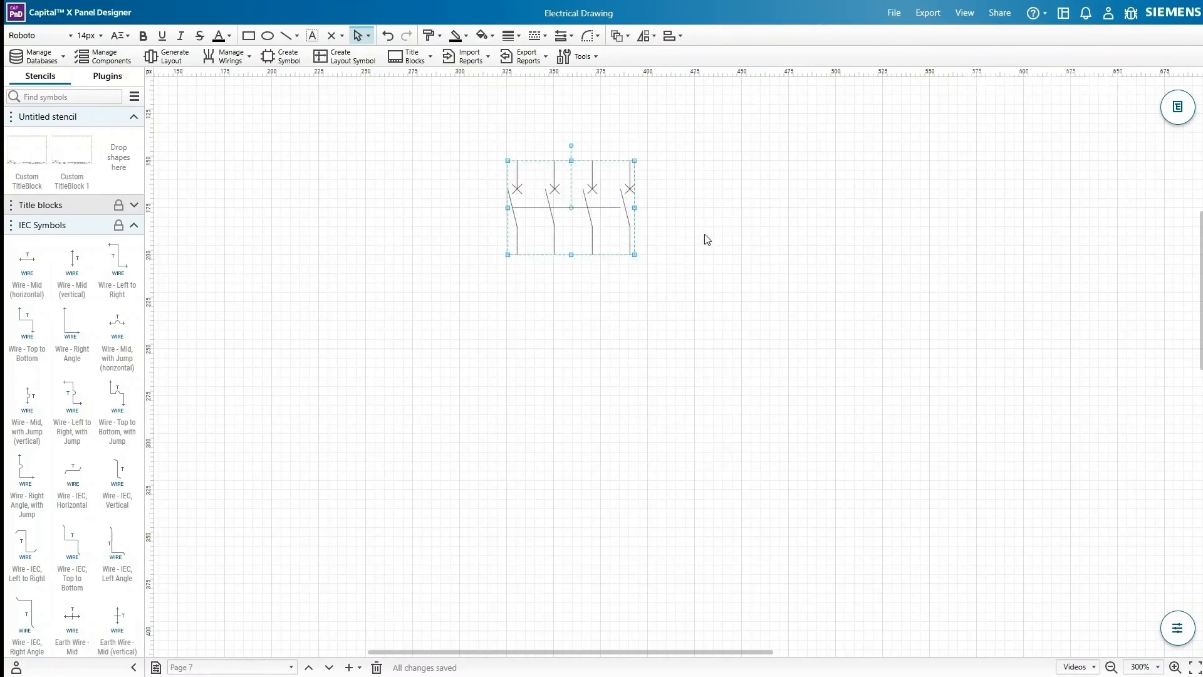
Add connection points at the top and bottom ends of the breaker's poles.
left_click(341, 36)
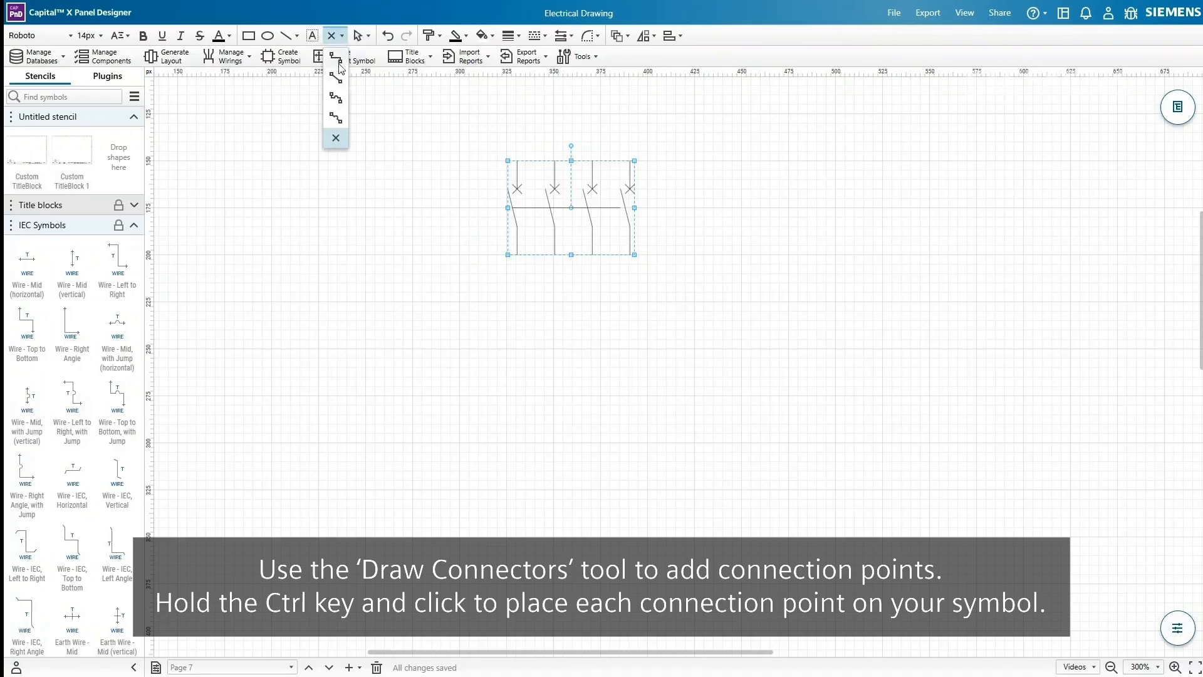
left_click(336, 138)
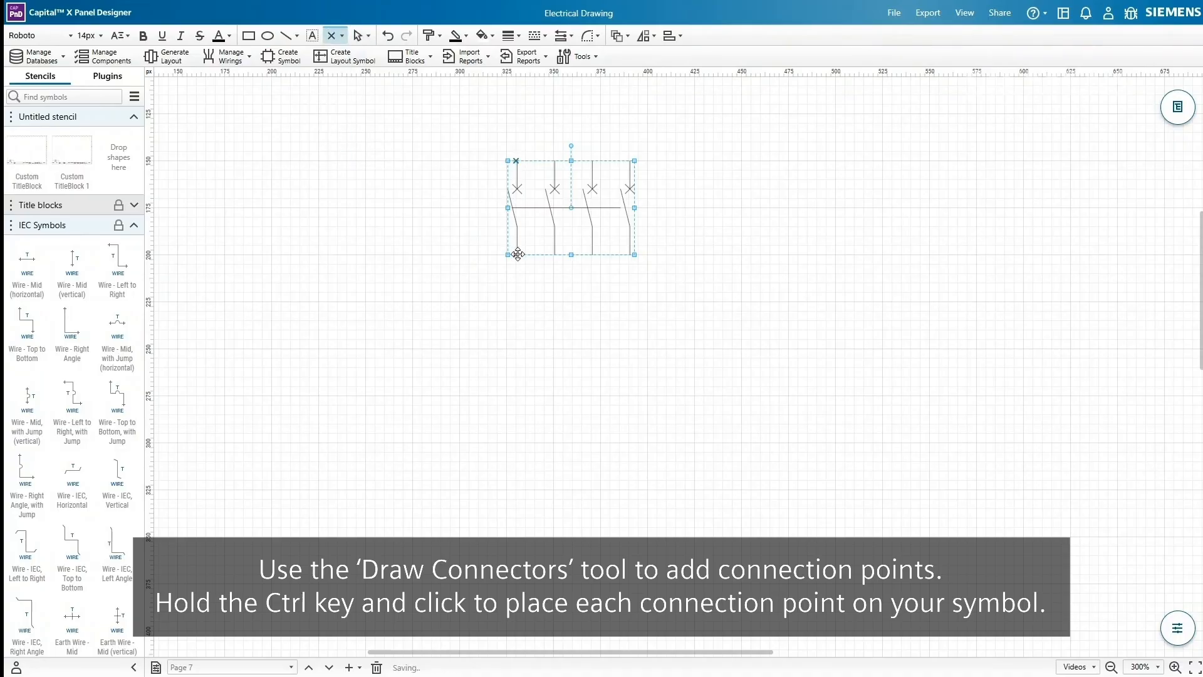
left_click(554, 161, "ctrl")
left_click(629, 161, "ctrl")
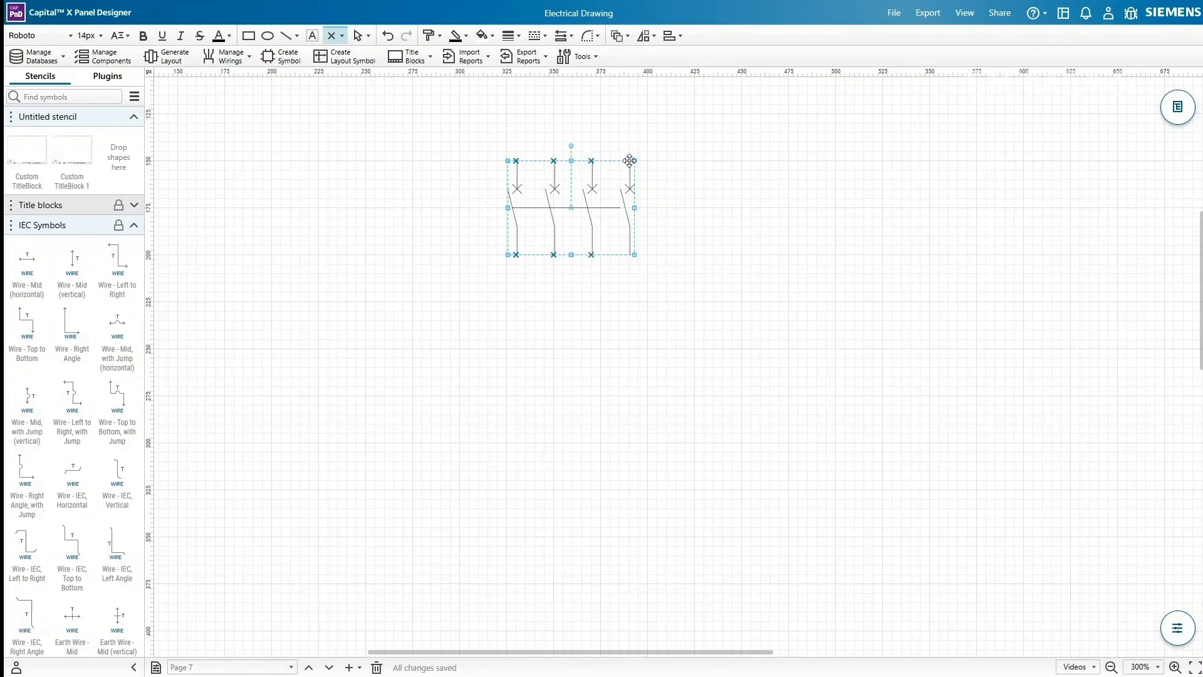
left_click(629, 254, "ctrl")
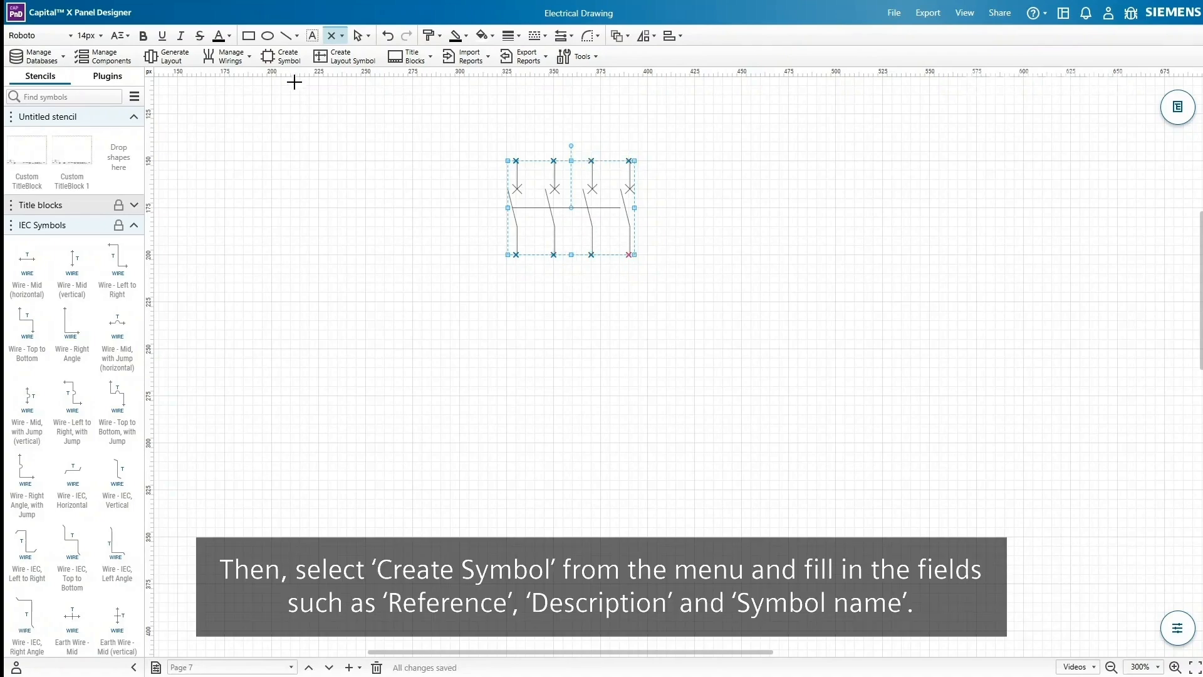
Define the symbol: reference MCB1, description and name Circuit Breaker 4P, vertical, Generic, new stencil.
left_click(292, 58)
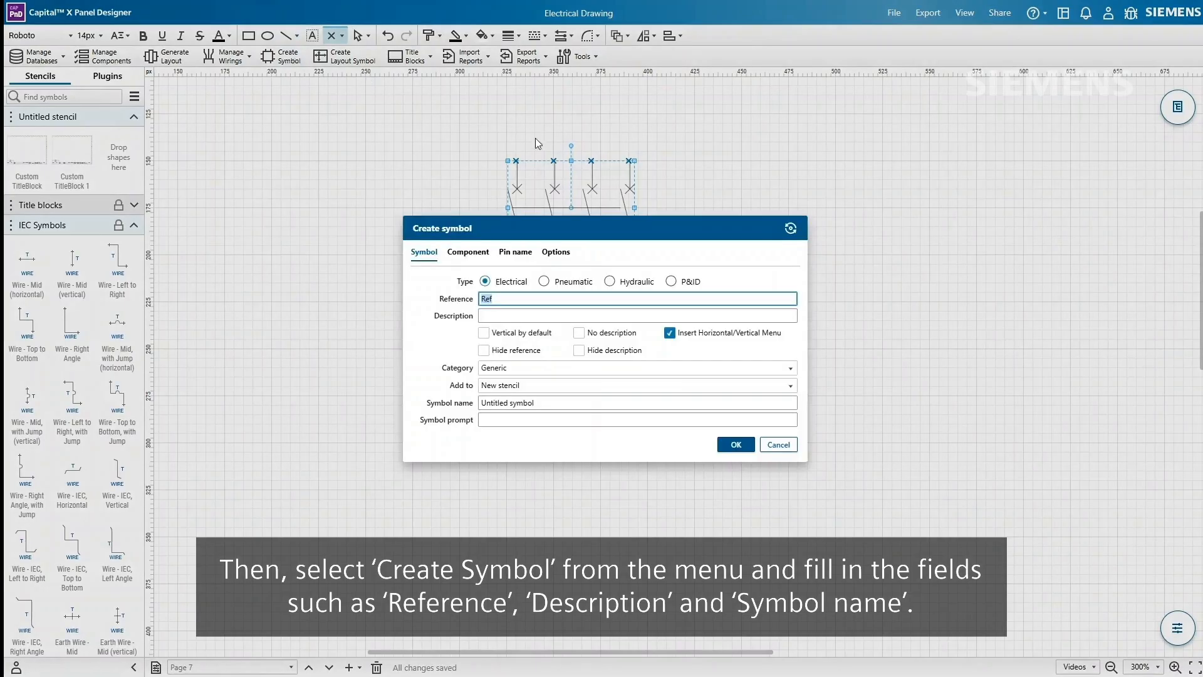
left_click(788, 231)
double_click(506, 300)
type("MCB1")
left_click(641, 317)
type("Circuit Breaker 4P")
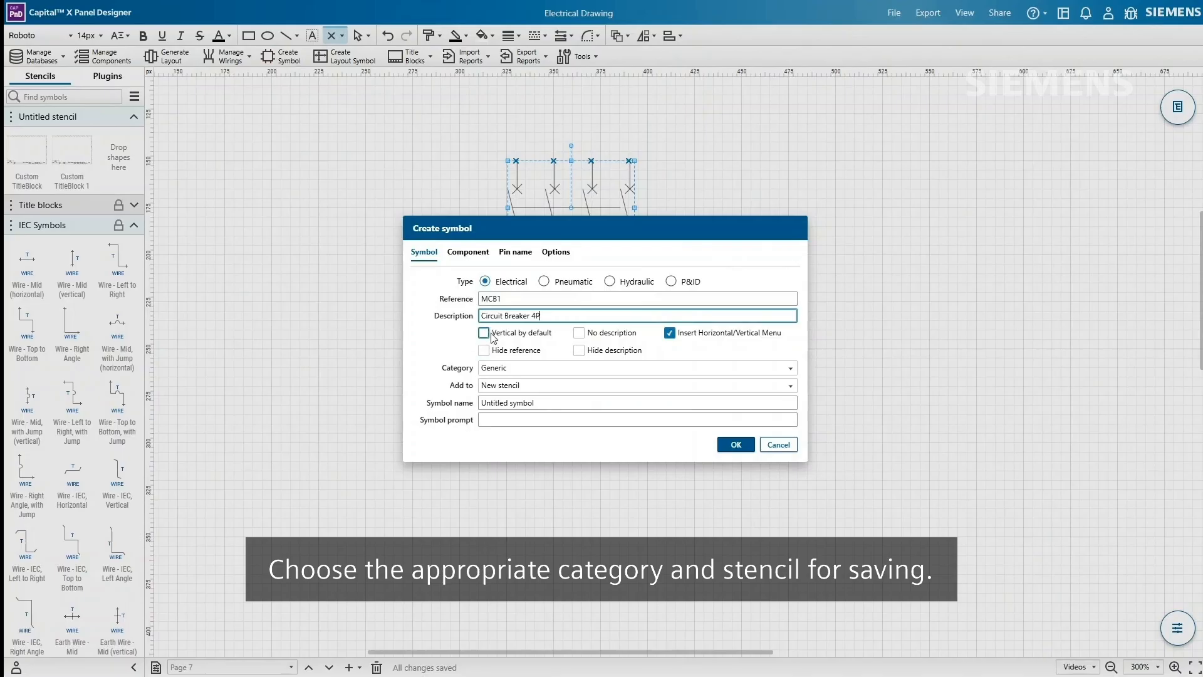
left_click(484, 333)
left_click(556, 370)
left_click(556, 379)
left_click(562, 387)
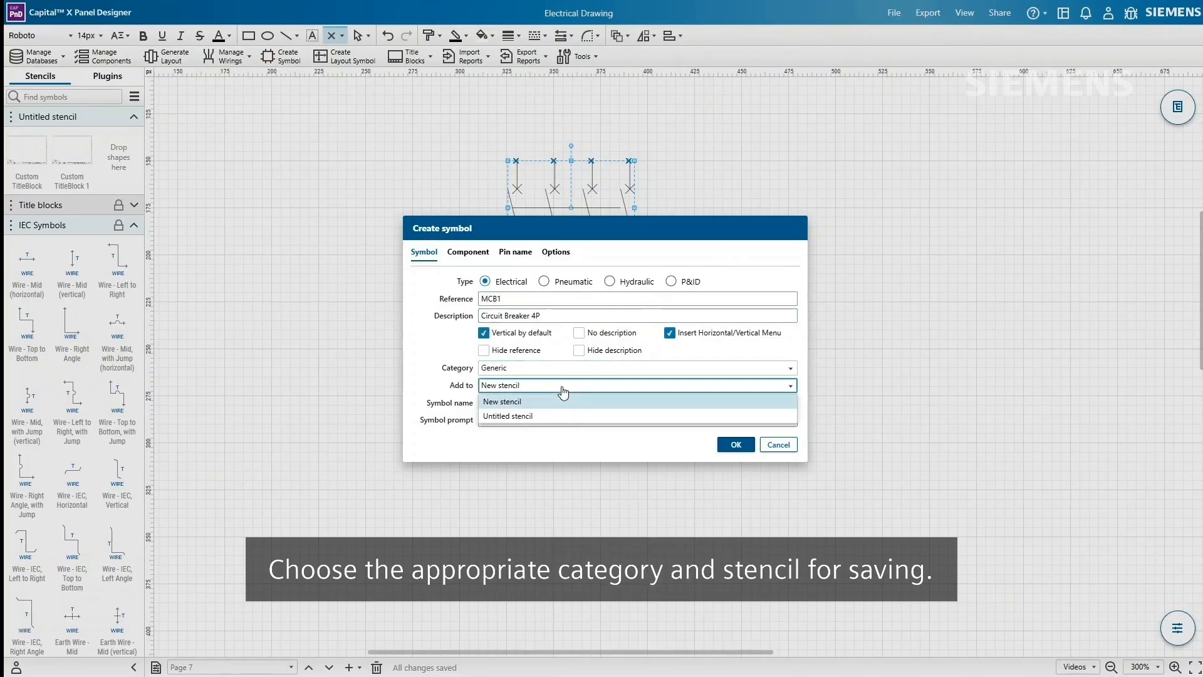
left_click(523, 402)
triple_click(524, 403)
type("Circuit Breaker 4P")
left_click(576, 420)
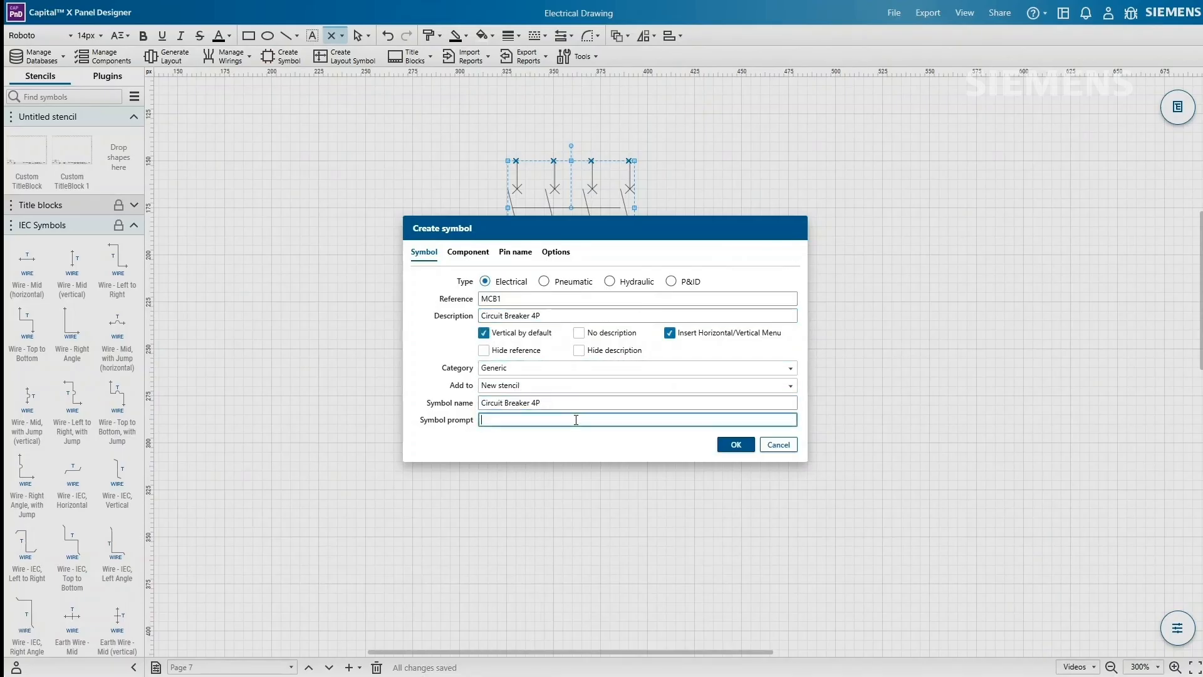
Step through and assign names to all breaker pins, then create the Circuit Breaker 4P symbol.
left_click(517, 256)
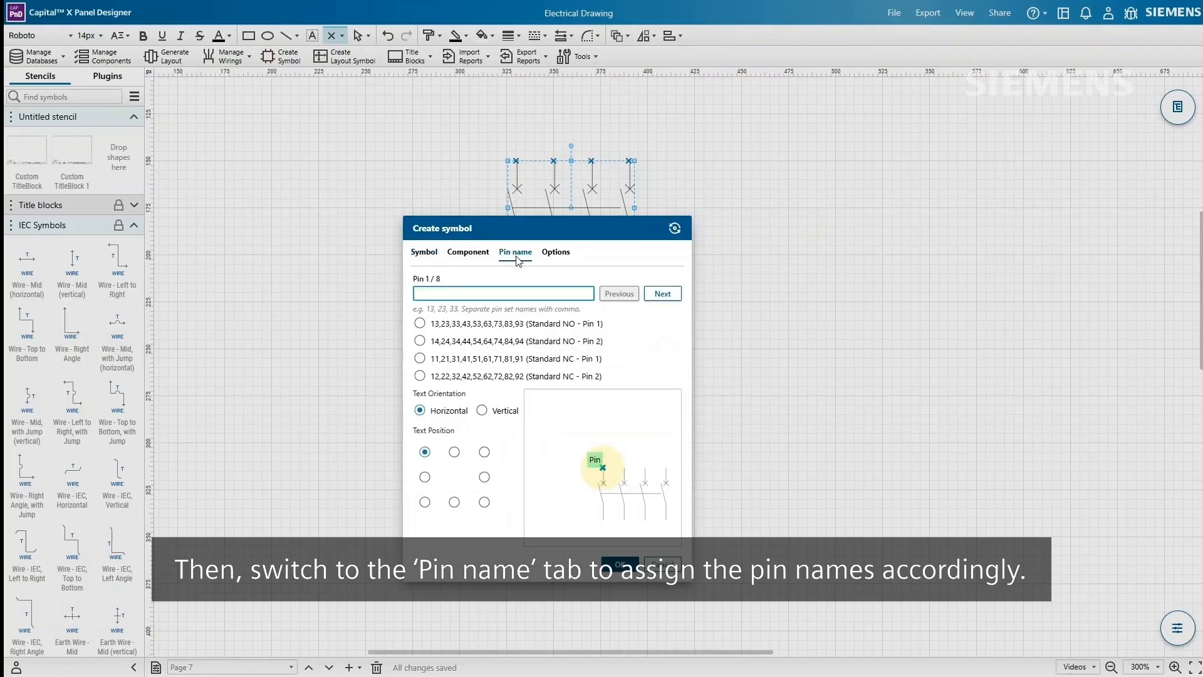
left_click(720, 233)
left_click(721, 233)
left_click(722, 234)
left_click(722, 236)
left_click(723, 237)
left_click(722, 238)
left_click(721, 234)
left_click(677, 504)
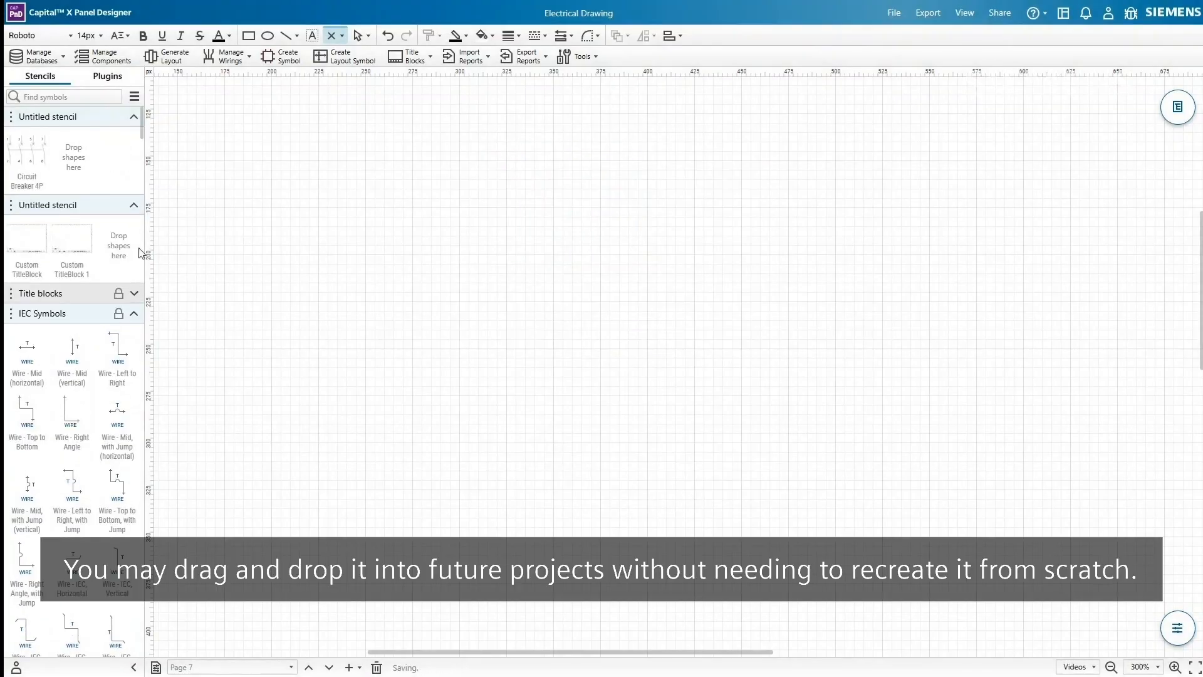
Drop Circuit Breaker 4P symbols from the Untitled stencil: MCB2 beside MCB1, MCB3 and MCB4 below them.
left_click_drag(41, 162, 623, 257)
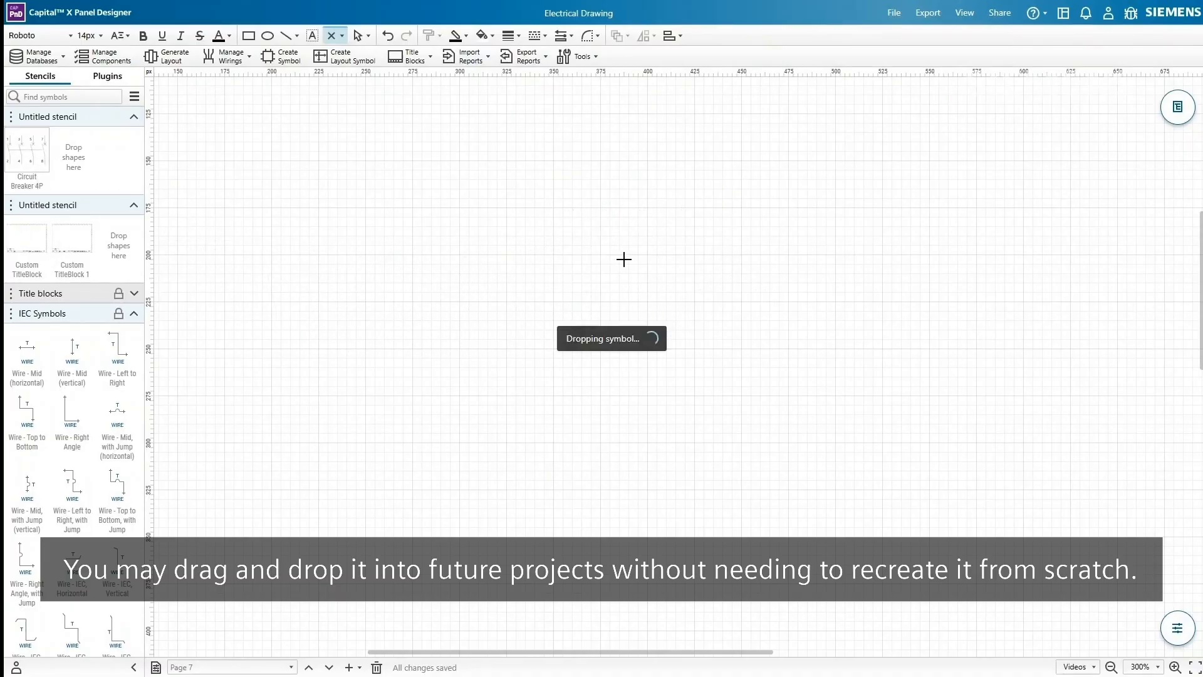
left_click(840, 310)
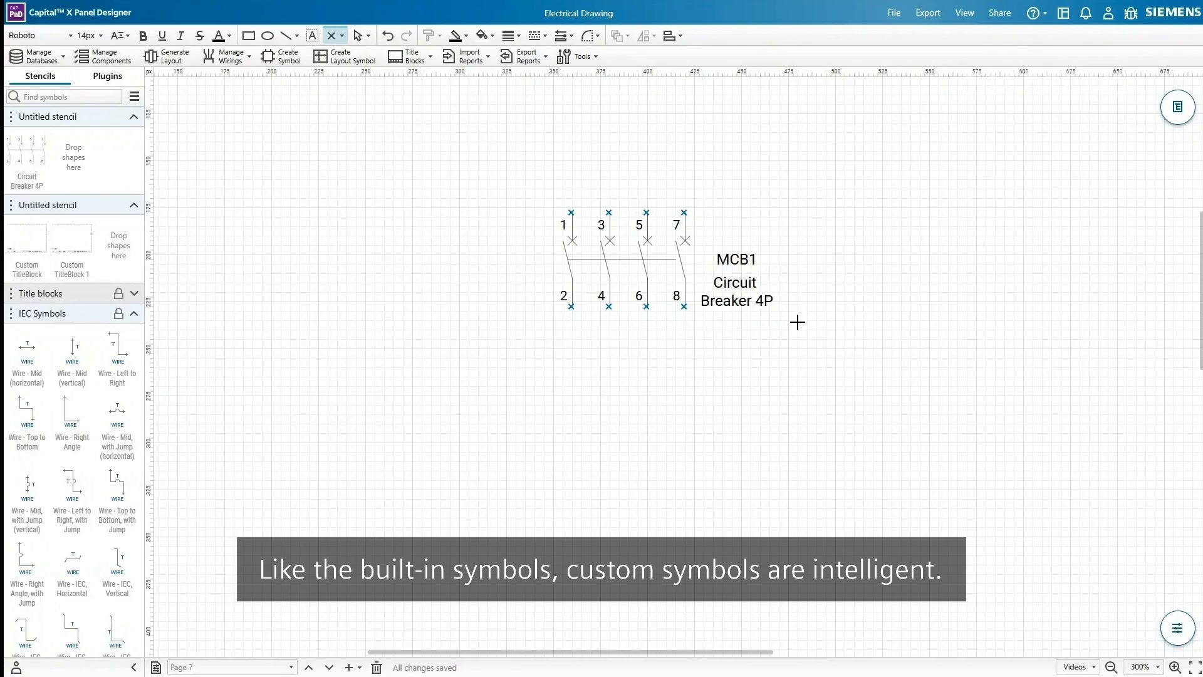
left_click_drag(40, 152, 870, 261)
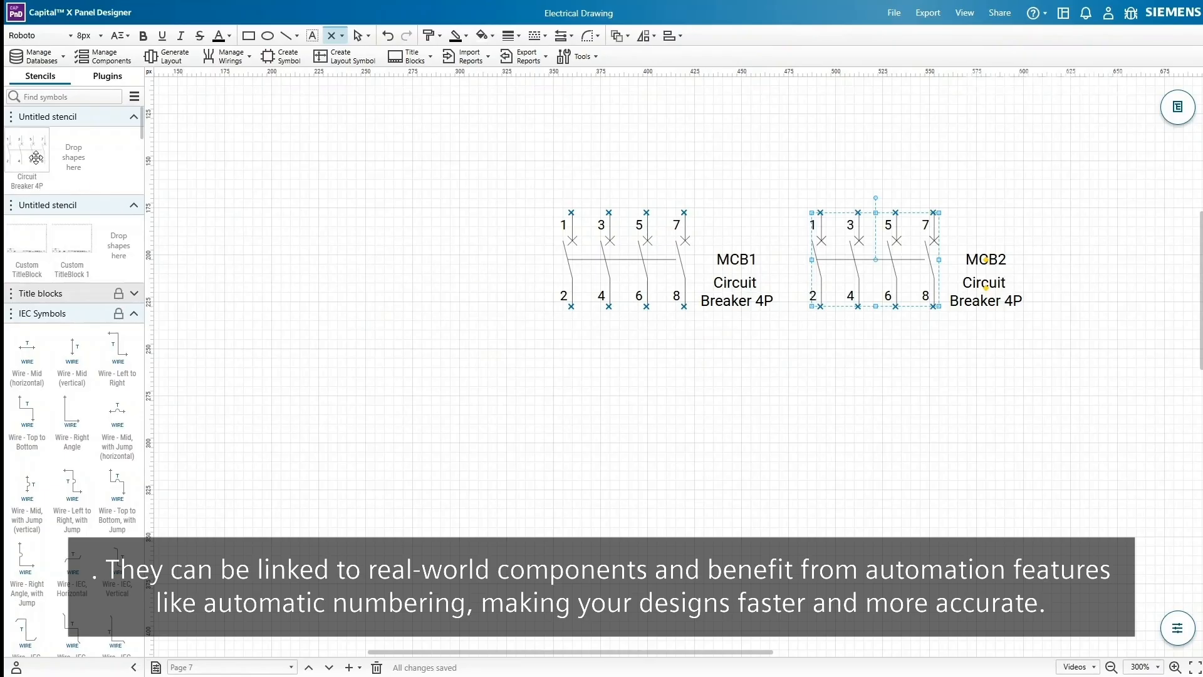
left_click_drag(113, 233, 625, 401)
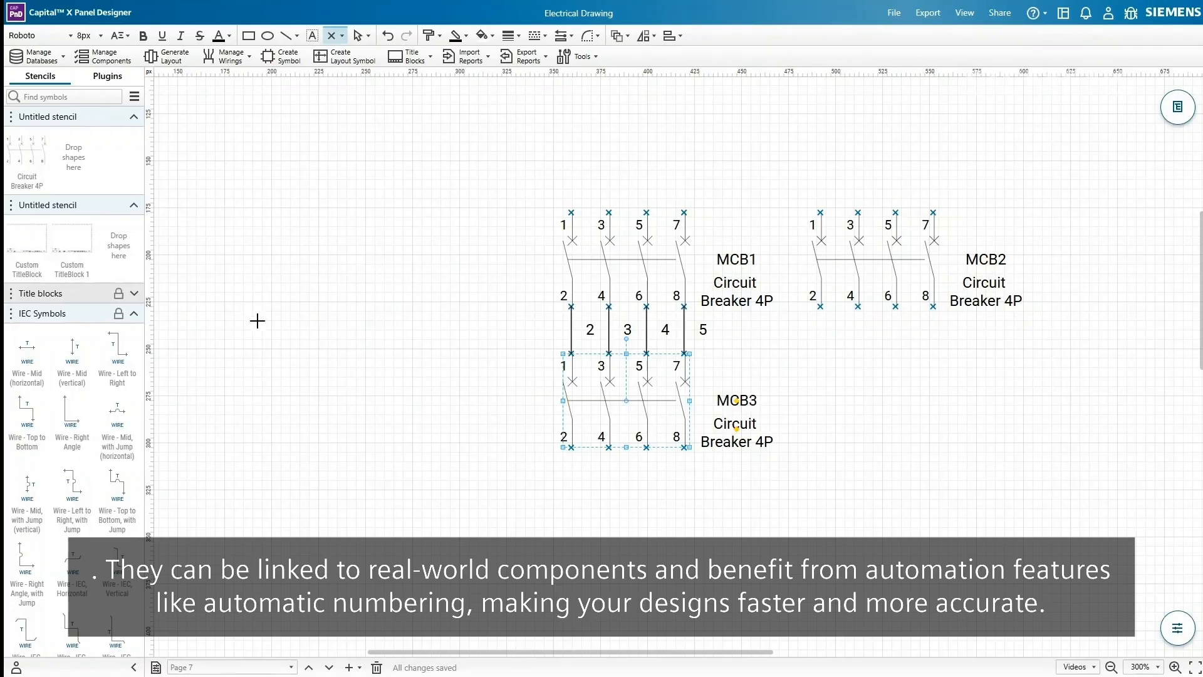
left_click_drag(29, 181, 876, 402)
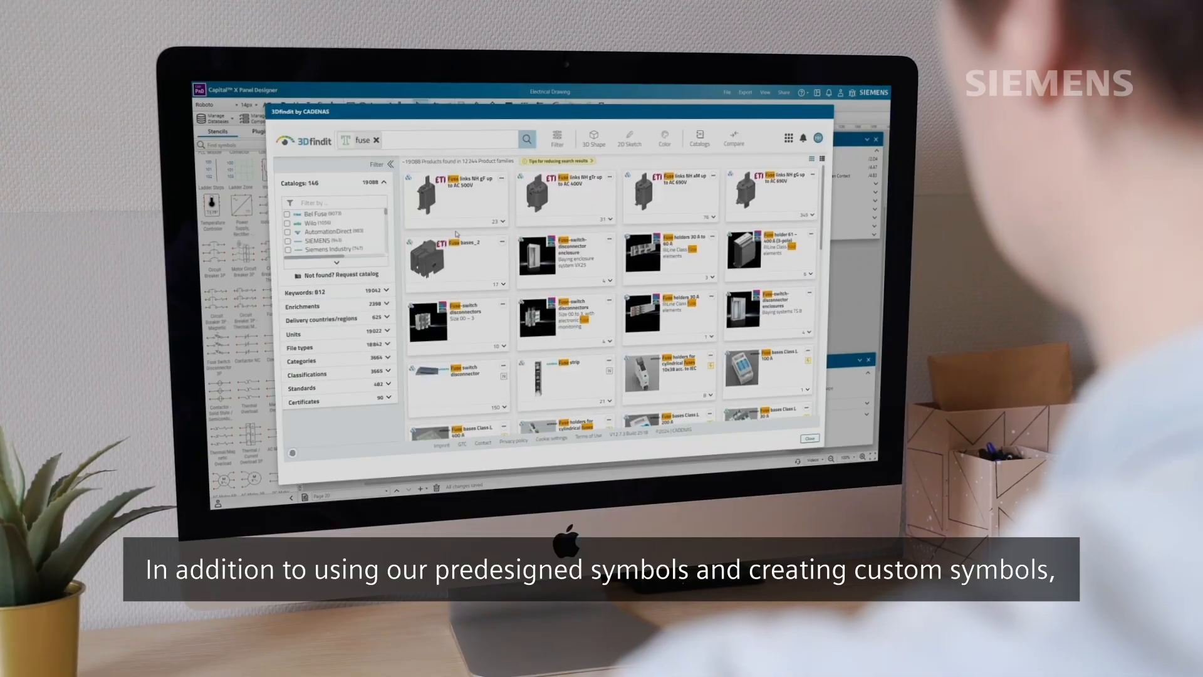
Open the 8WH20001MG08 fuse terminal block from the fuse results and browse its Similar parts.
scroll(456, 235, "down", 5)
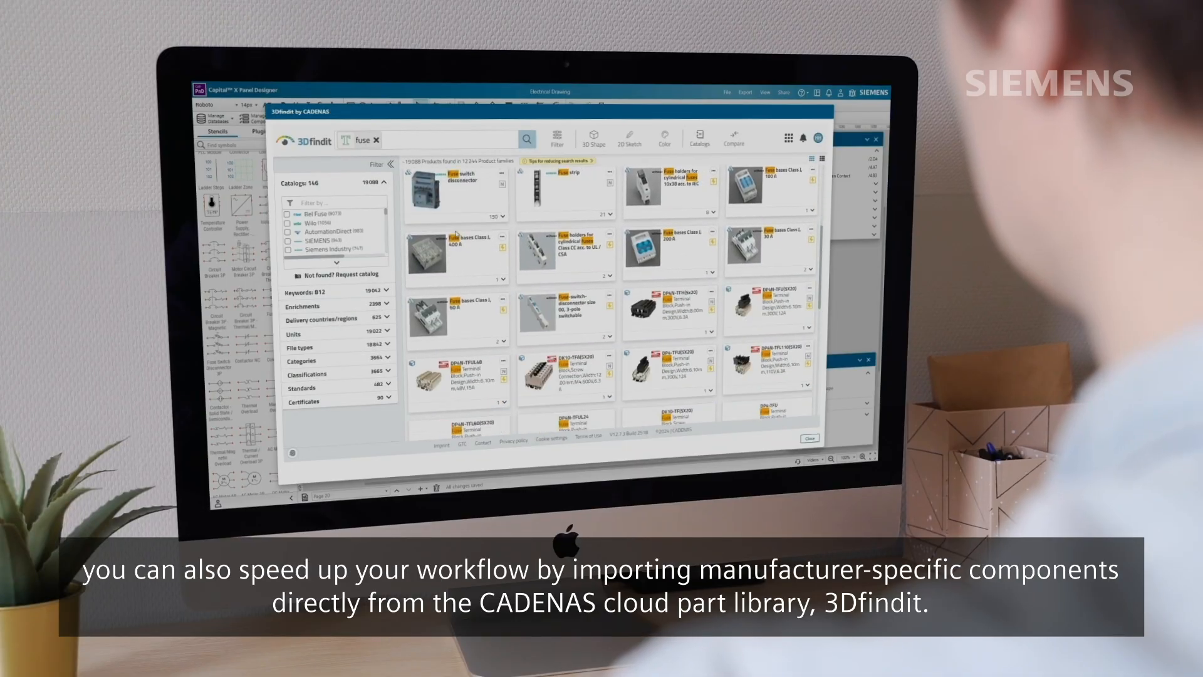
scroll(456, 235, "down", 2)
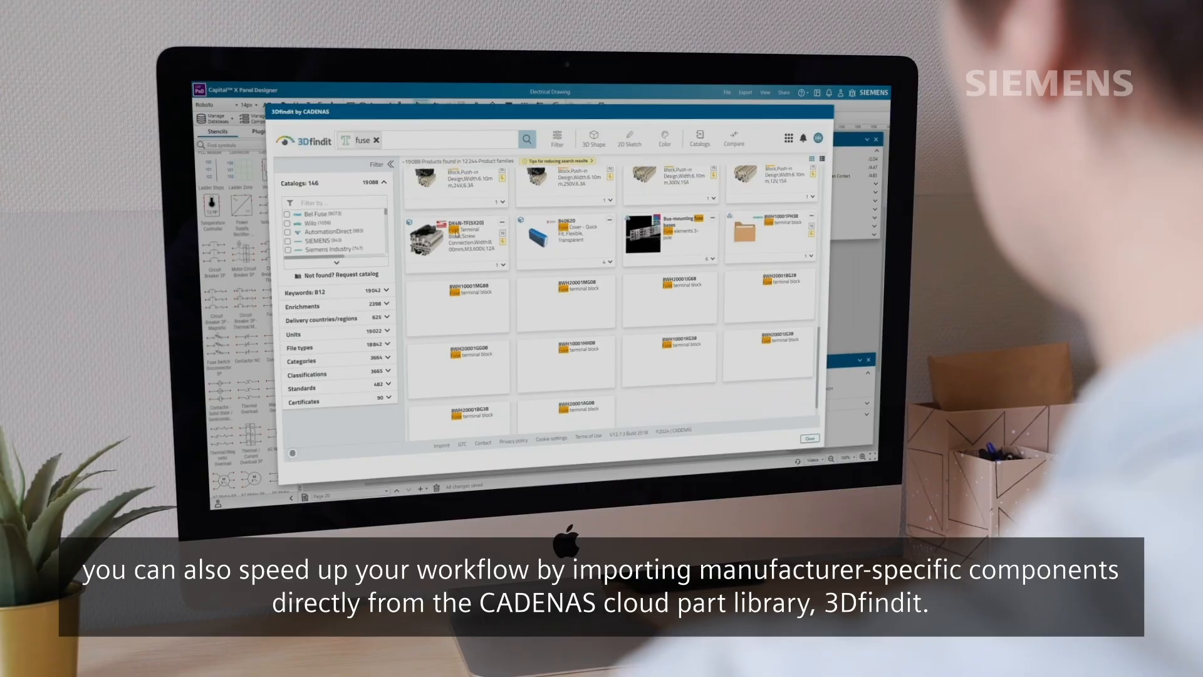
left_click(564, 285)
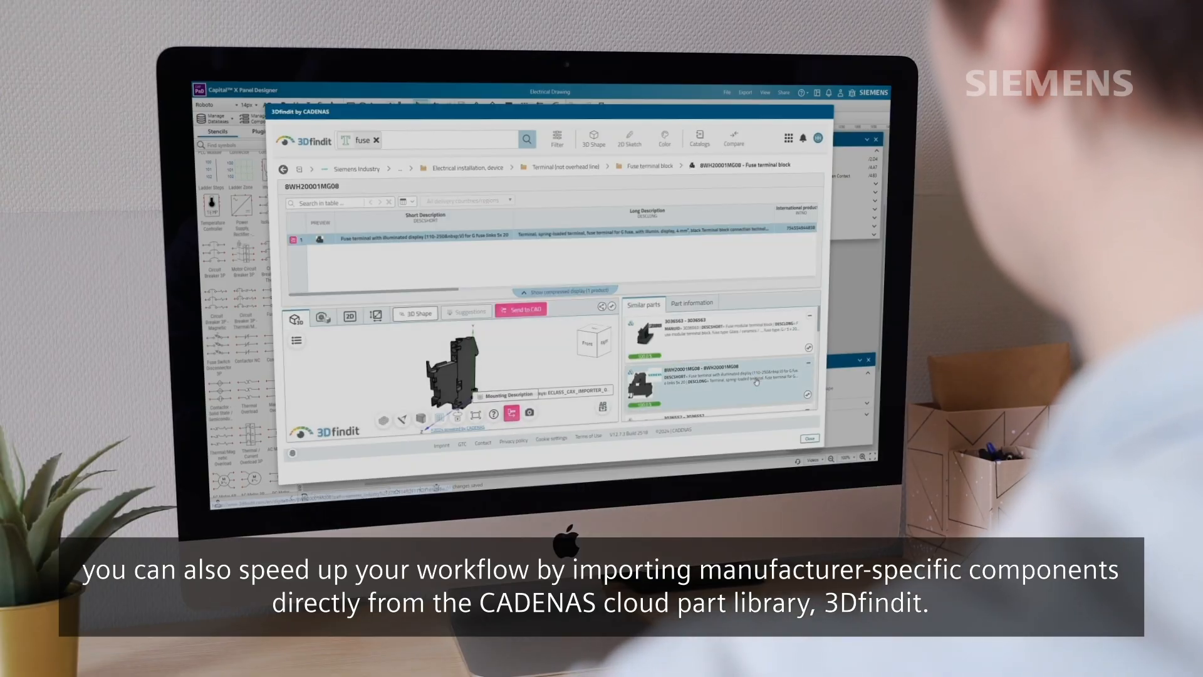
scroll(749, 373, "down", 3)
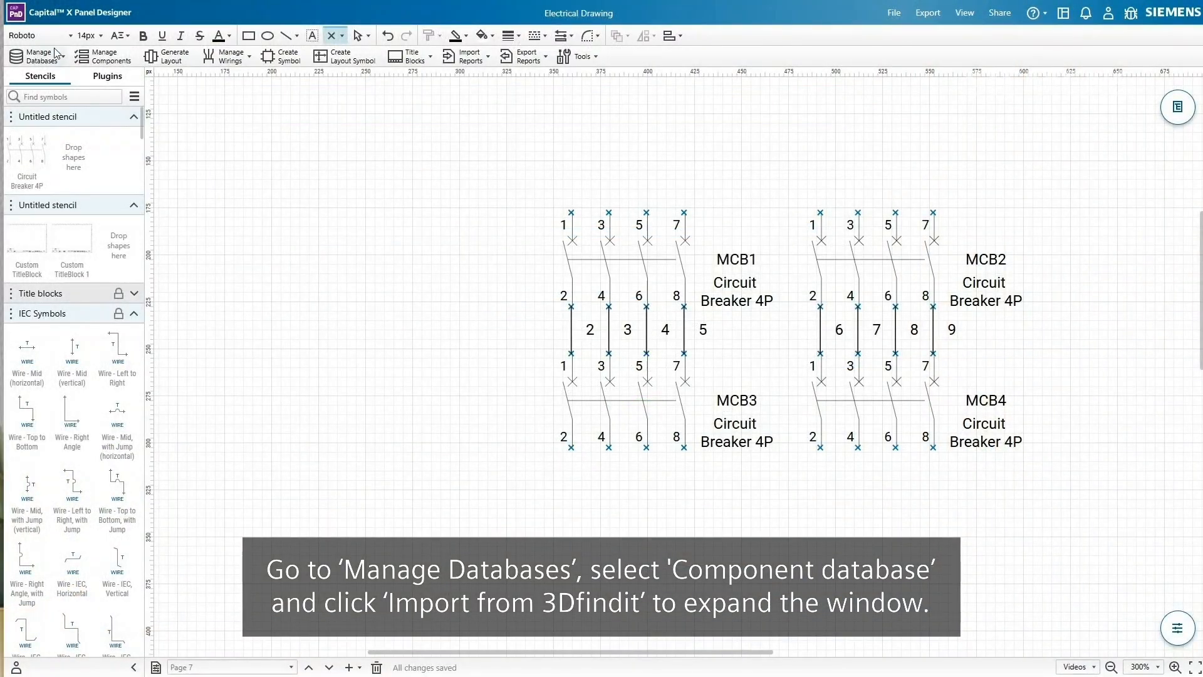
In the 3Dfindit catalog, filter to Electronics (PCB) and SIEMENS, and search 6ES75211BH000AB0.
left_click(56, 53)
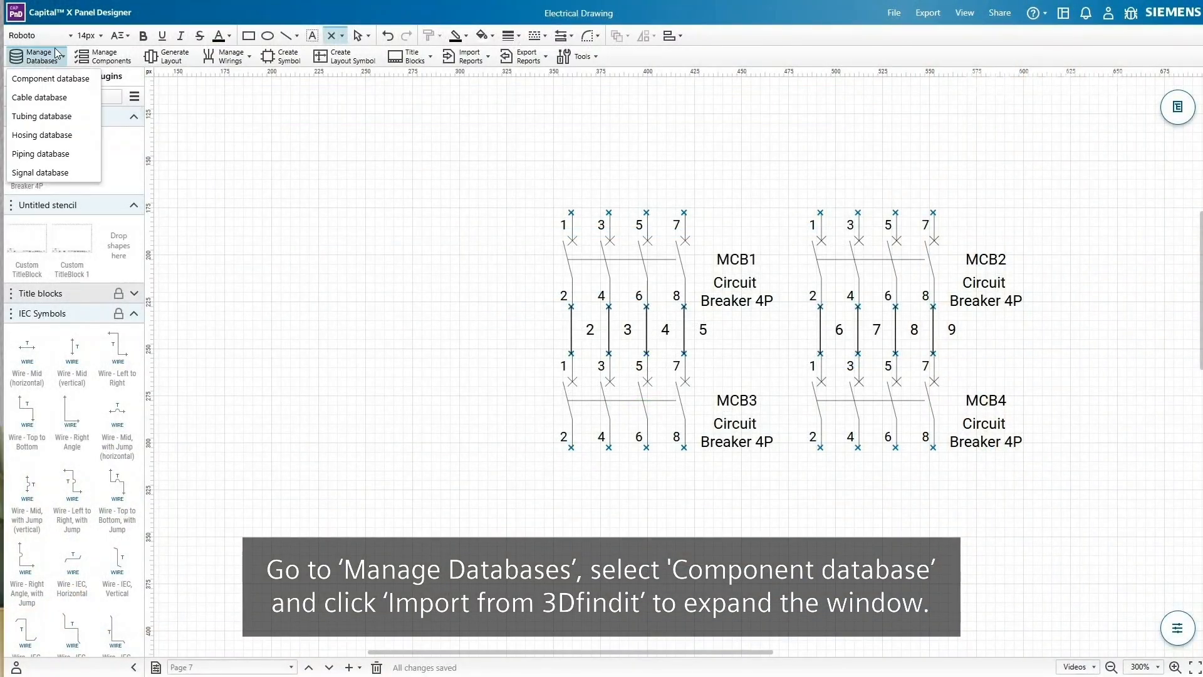
left_click(80, 81)
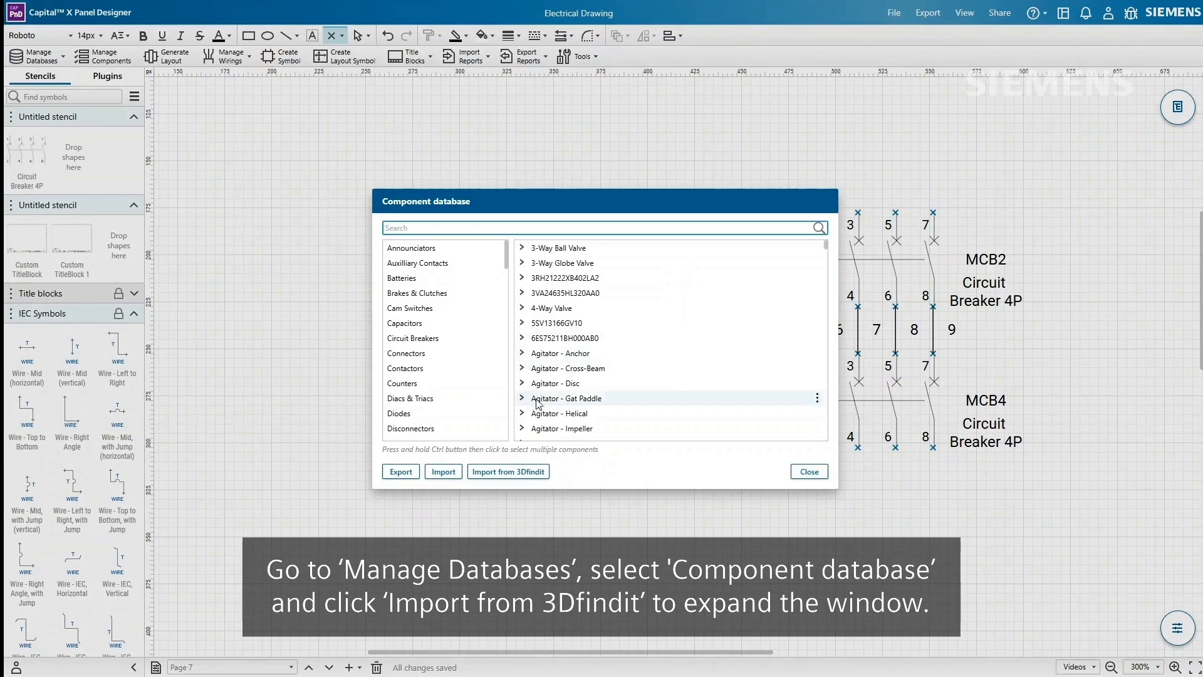
left_click(530, 473)
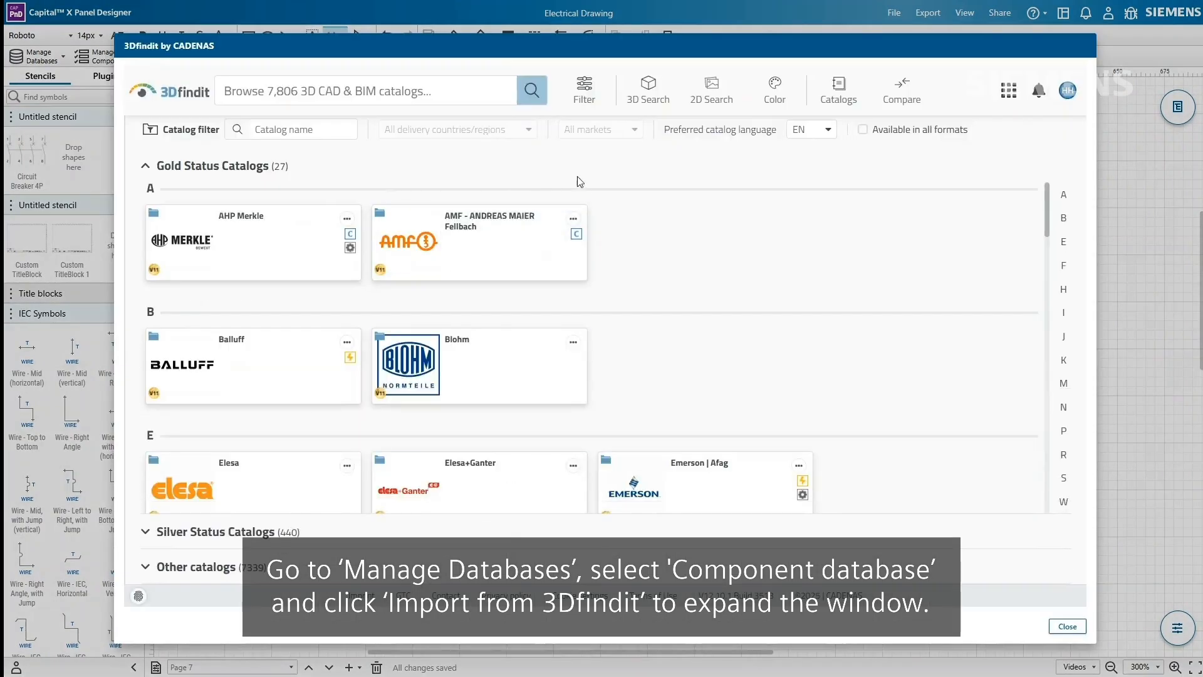
left_click(584, 91)
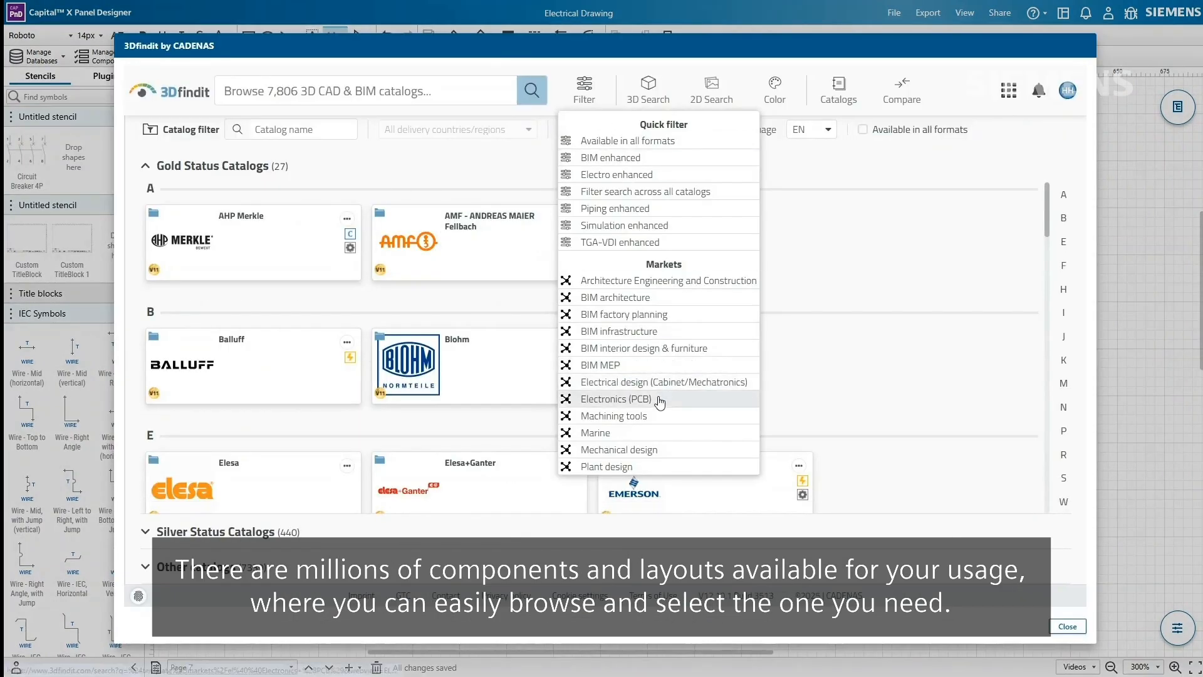
left_click(658, 401)
left_click(188, 263)
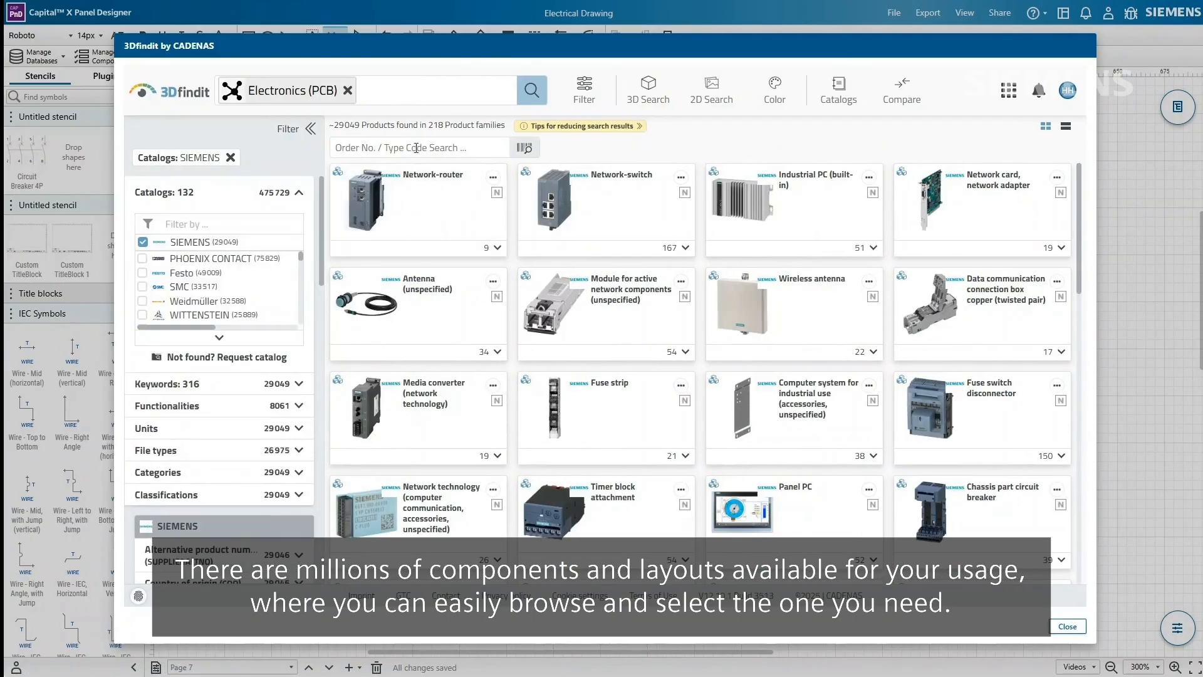
left_click(456, 89)
type("6ES75211BH000AB0")
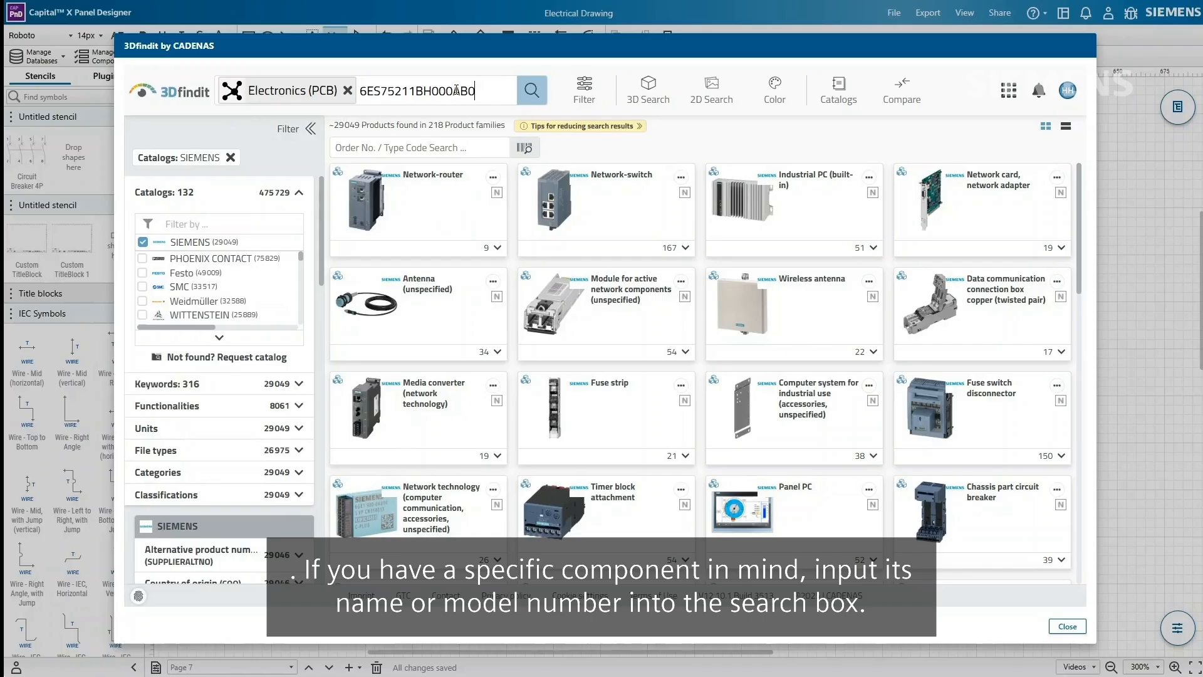
key("Return")
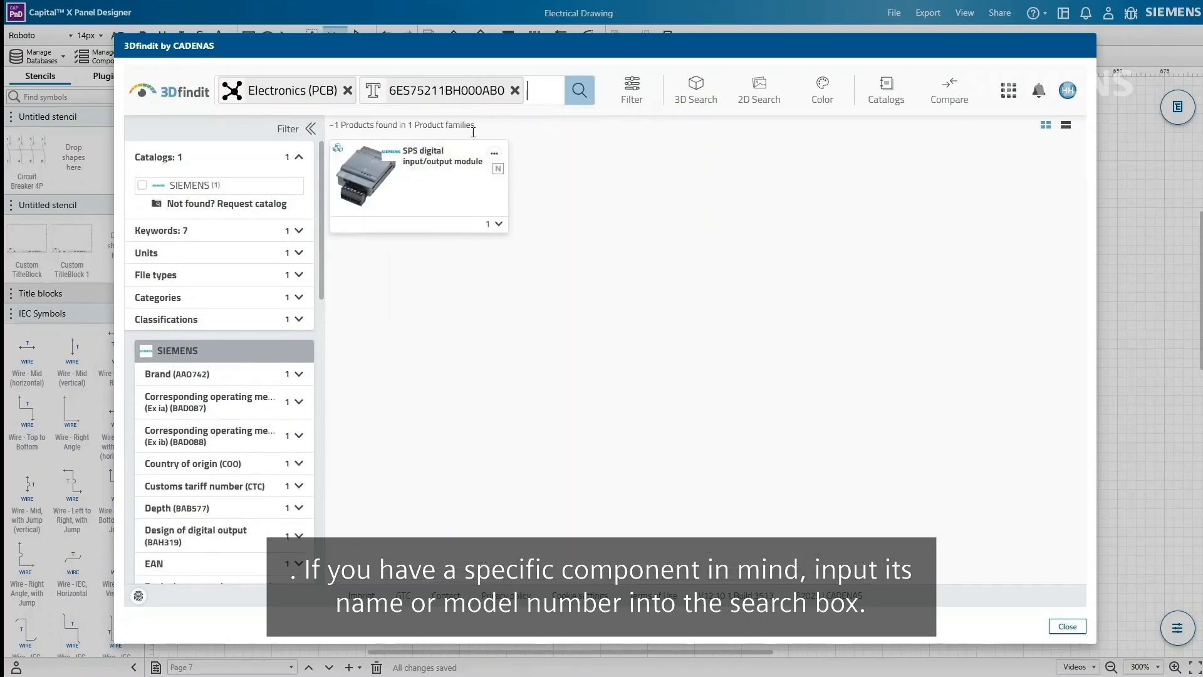
Send the SPS digital I/O module to CAD as a layout symbol in a new stencil.
left_click(454, 188)
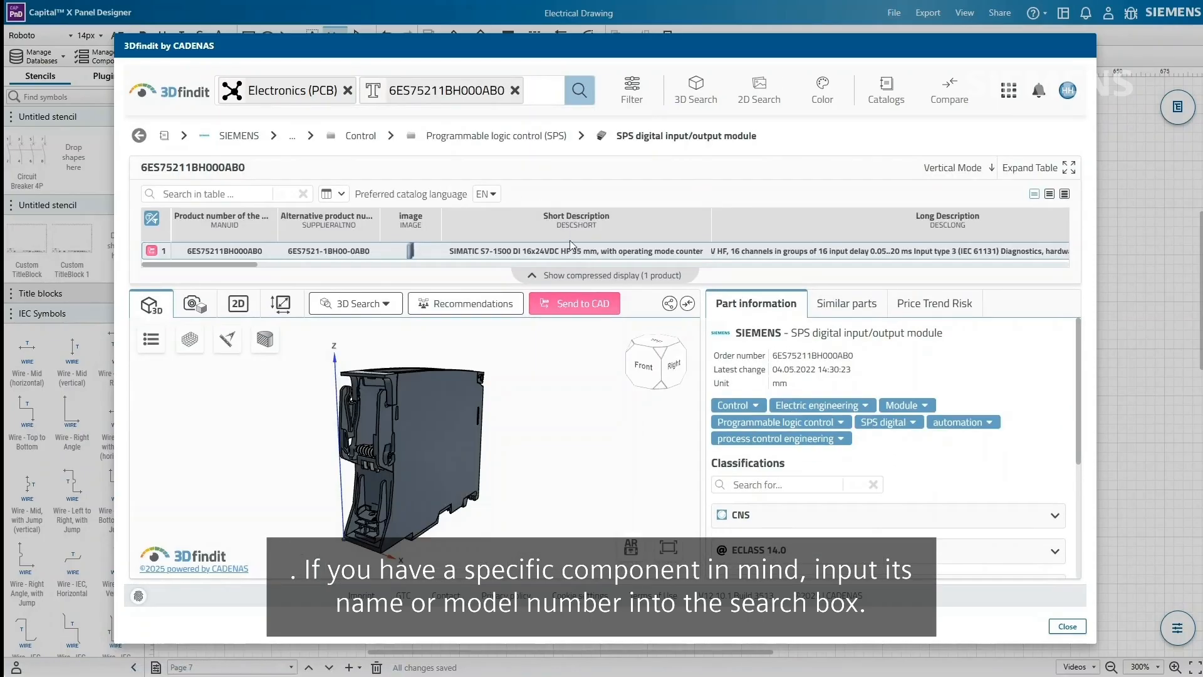
left_click(600, 304)
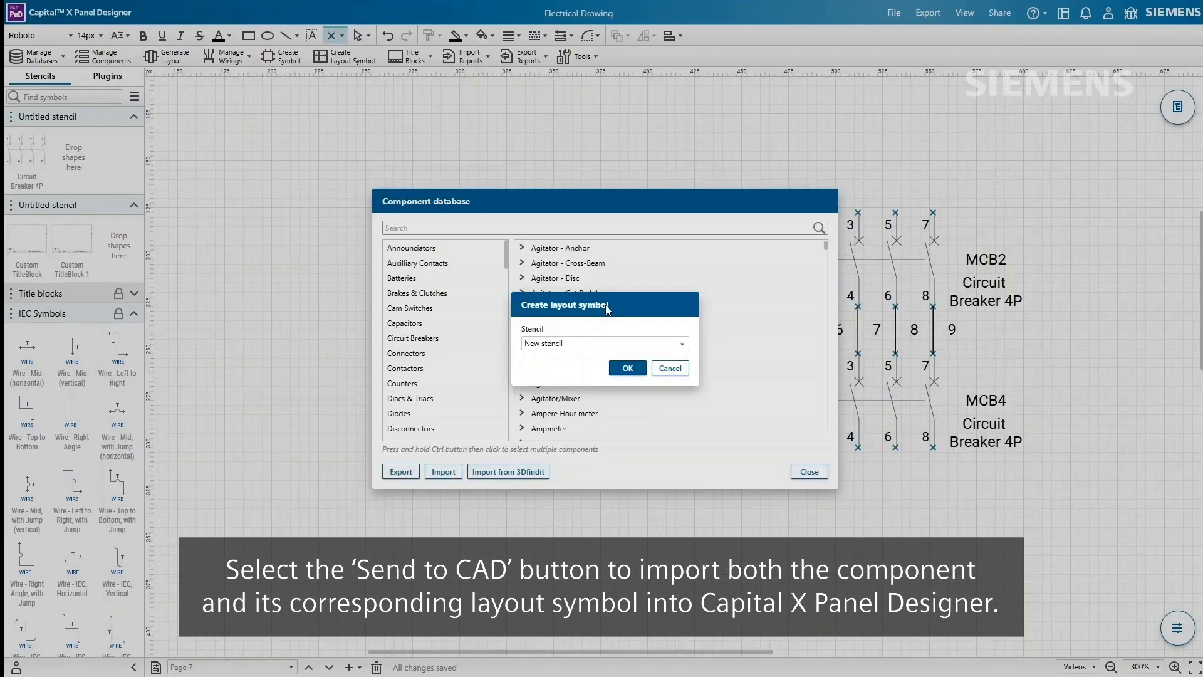
left_click(623, 344)
left_click(638, 355)
left_click(628, 369)
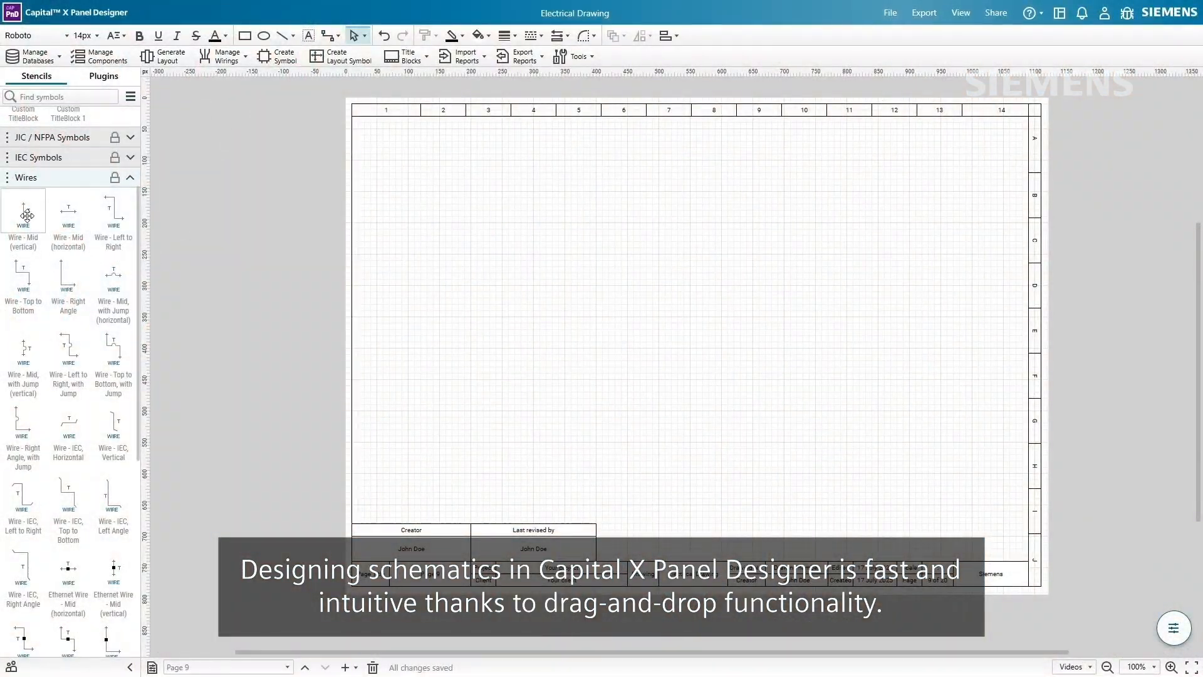
Place a vertical wire down page 9 and confirm its name as 24vdc.
left_click_drag(27, 215, 297, 223)
left_click_drag(378, 186, 384, 473)
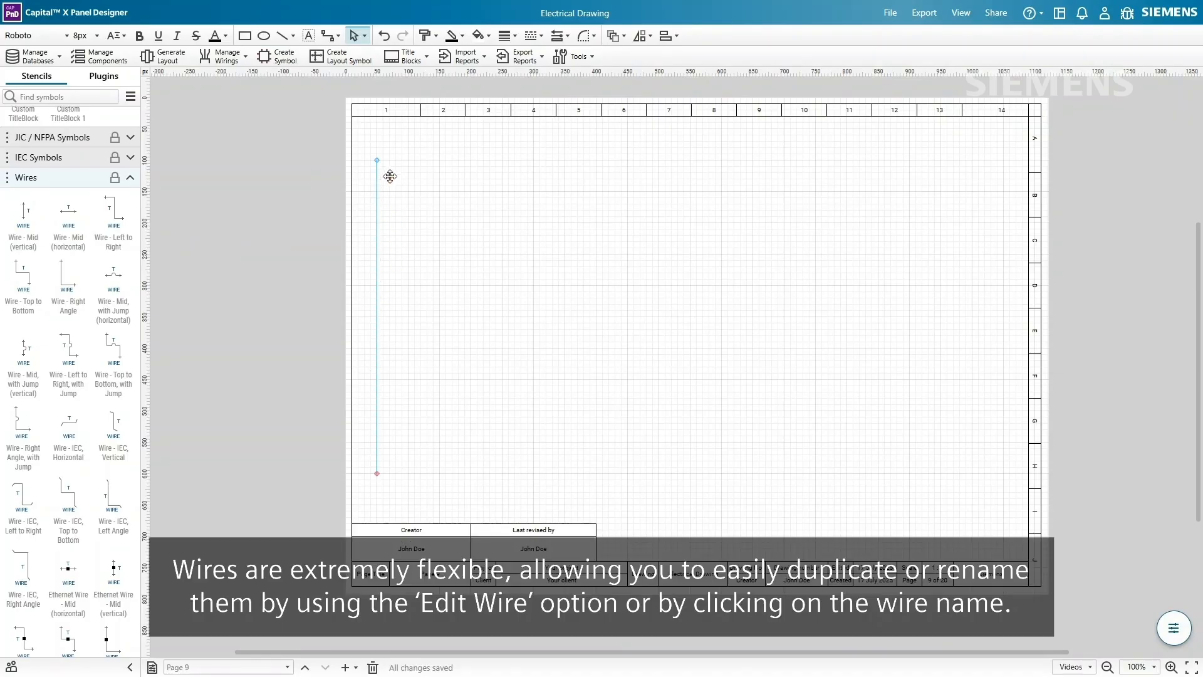
scroll(388, 170, "up", 4, "ctrl")
right_click(386, 169)
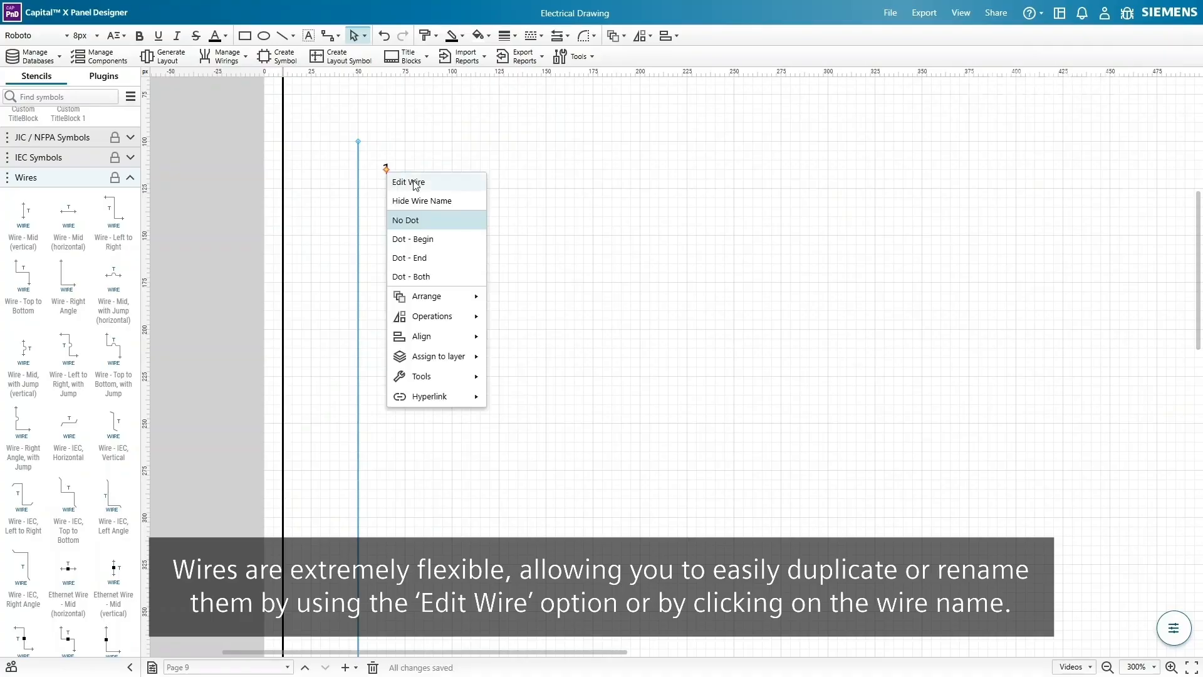
left_click(413, 182)
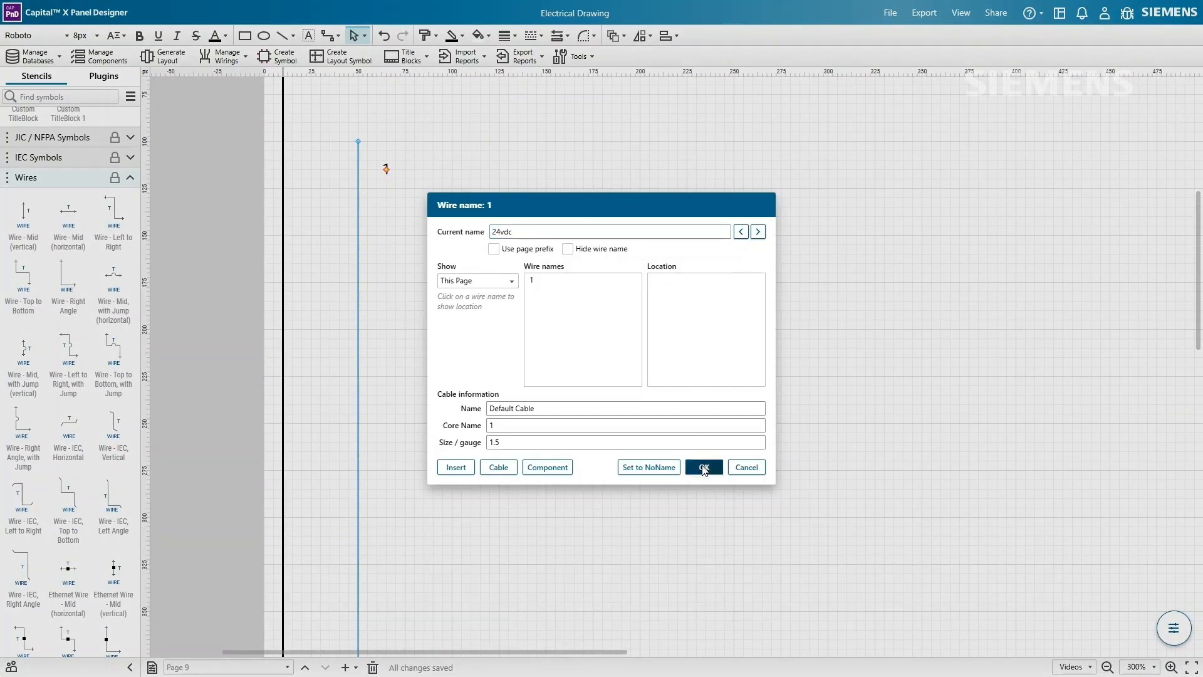
left_click(704, 467)
Duplicate the 24vdc wire to the right and rename the copy 0vdc.
left_click_drag(357, 200, 641, 255, "ctrl")
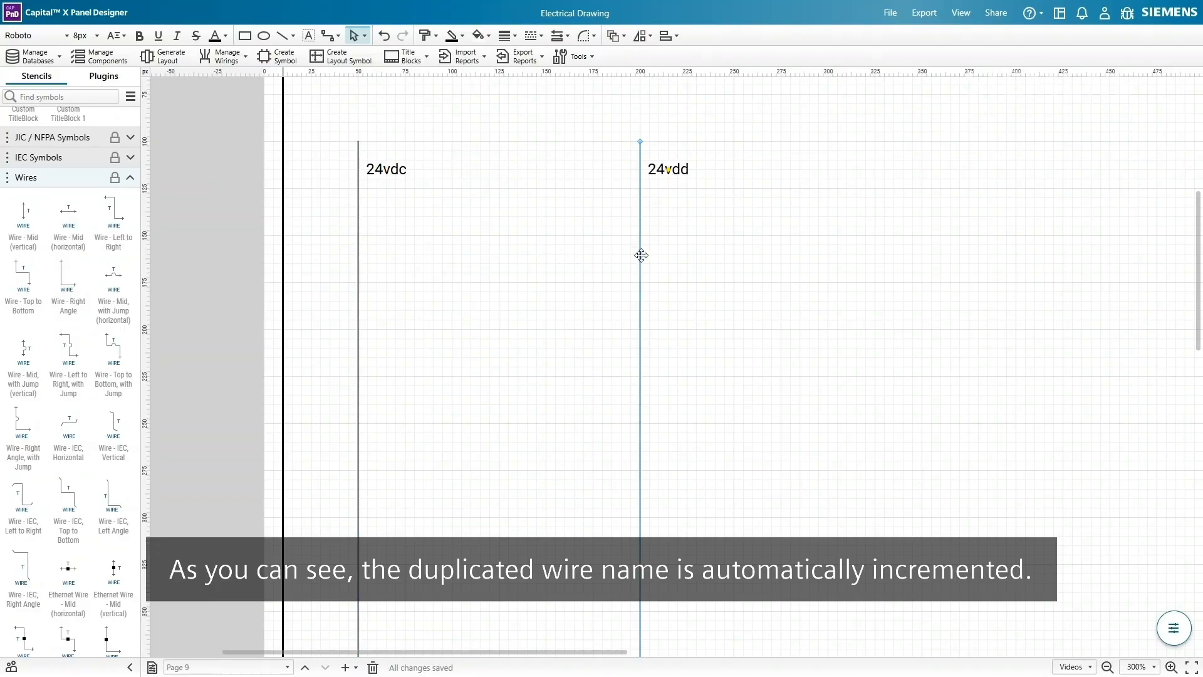
double_click(671, 173)
type("0vdc")
left_click(822, 253)
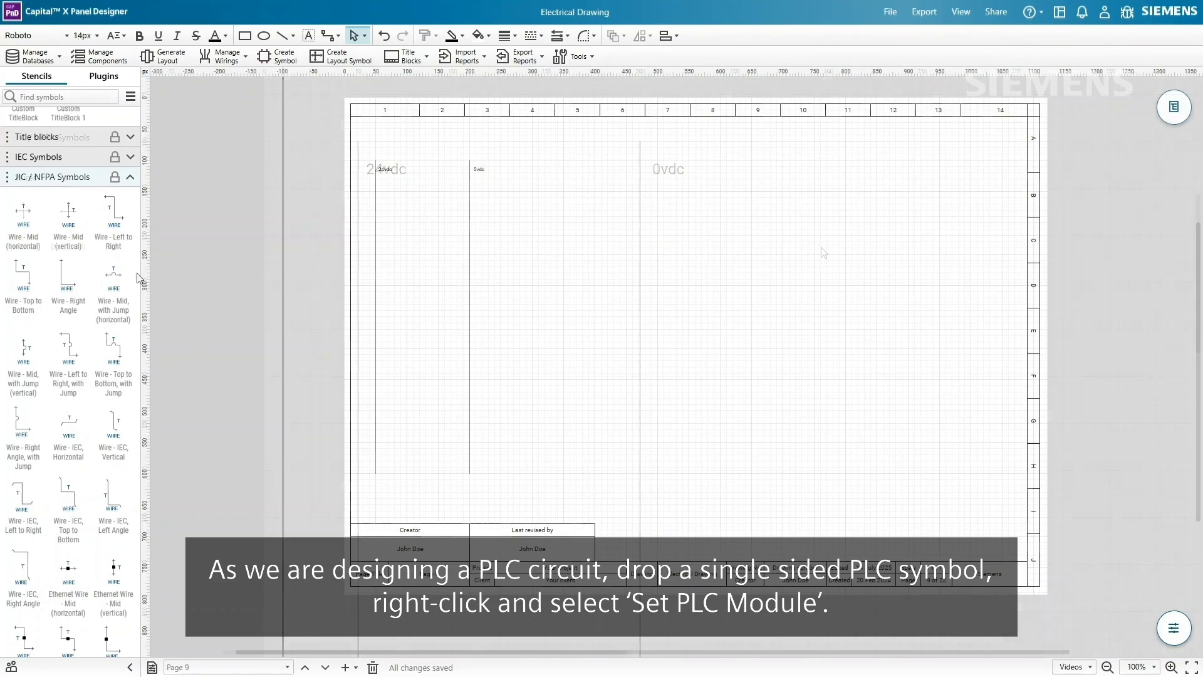
Drop a single-sided PLC module and generate 10 points from 24vdc at 50 px spacing.
scroll(115, 255, "down", 14)
mouse_move(116, 255)
left_mouse_down()
mouse_move(409, 271)
mouse_move(625, 201)
left_mouse_up()
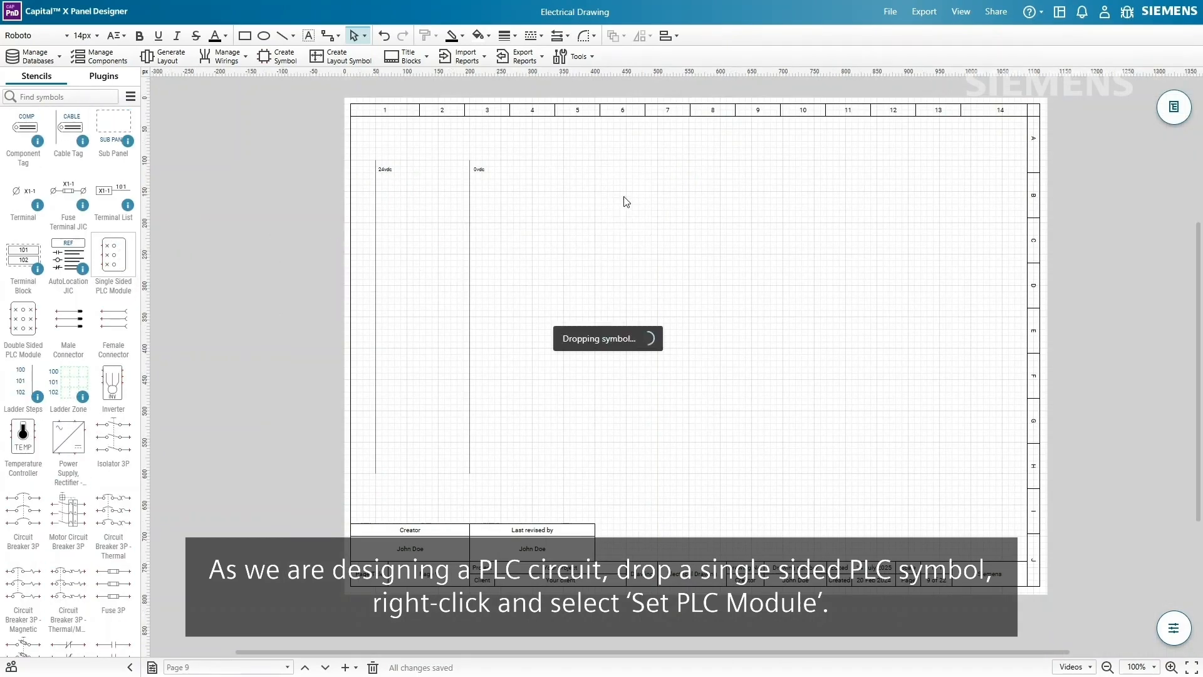
right_click(623, 197)
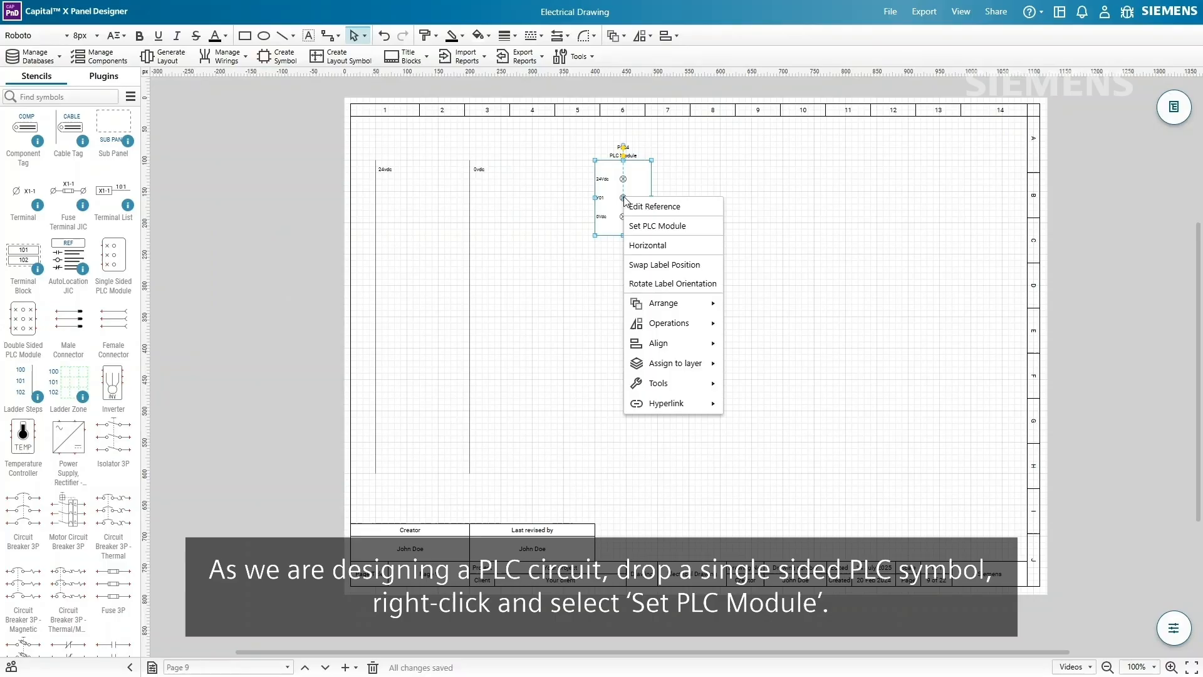
left_click(677, 226)
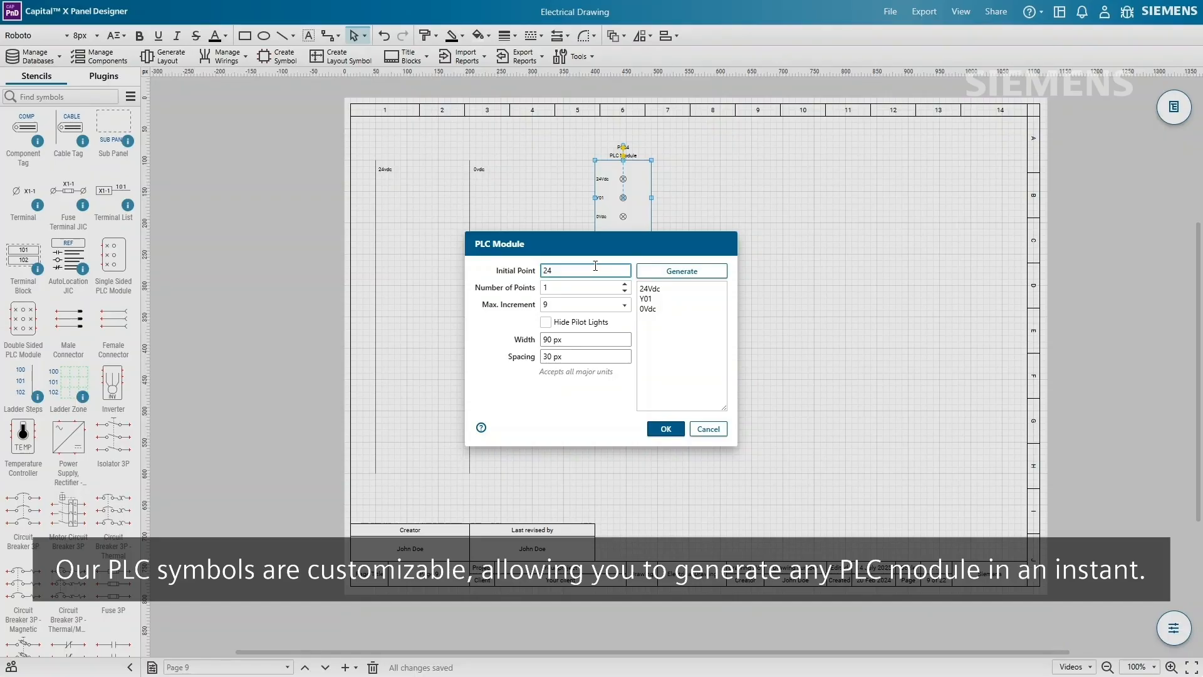
type("24vdc")
left_click(587, 285)
type("10")
left_click(544, 358)
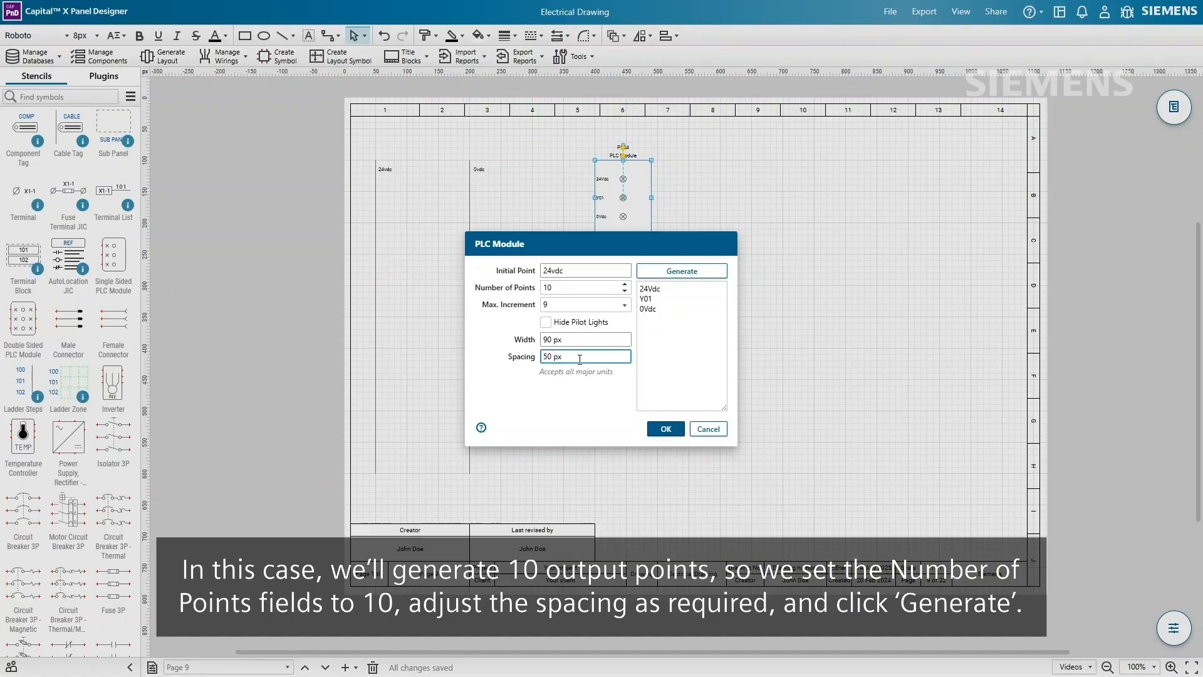
left_click(692, 273)
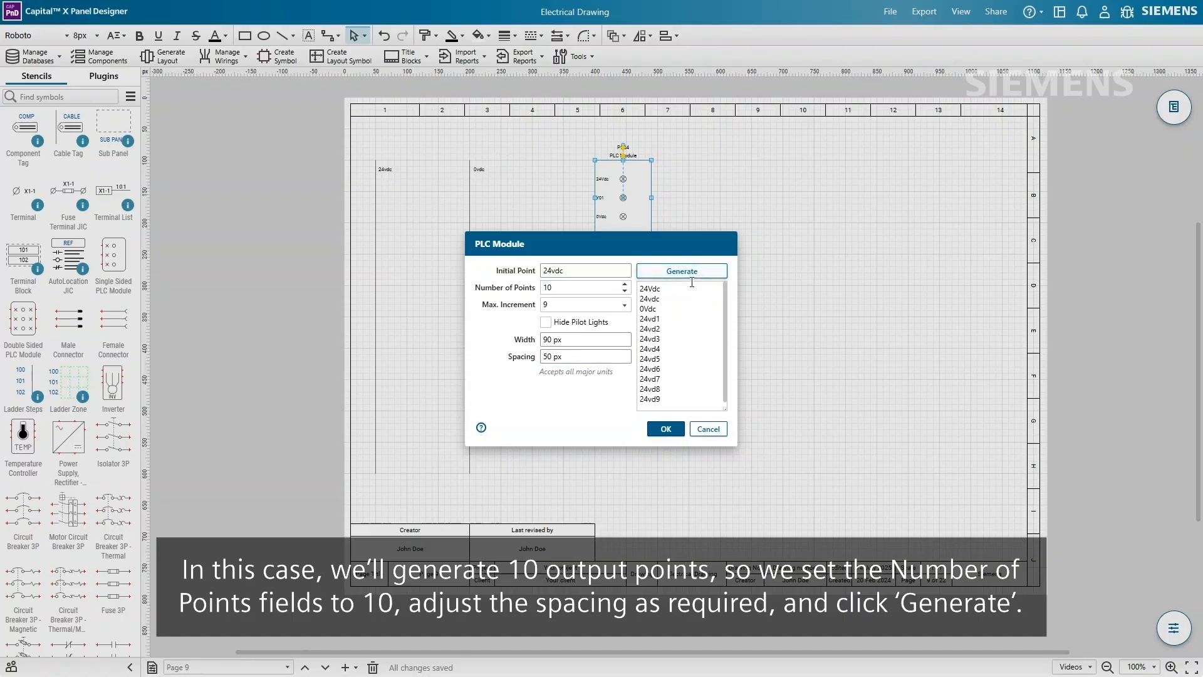
Rename the generated pin labels to X00–X07 and create the module.
left_click_drag(642, 298, 663, 391)
key("BackSpace")
type("X00")
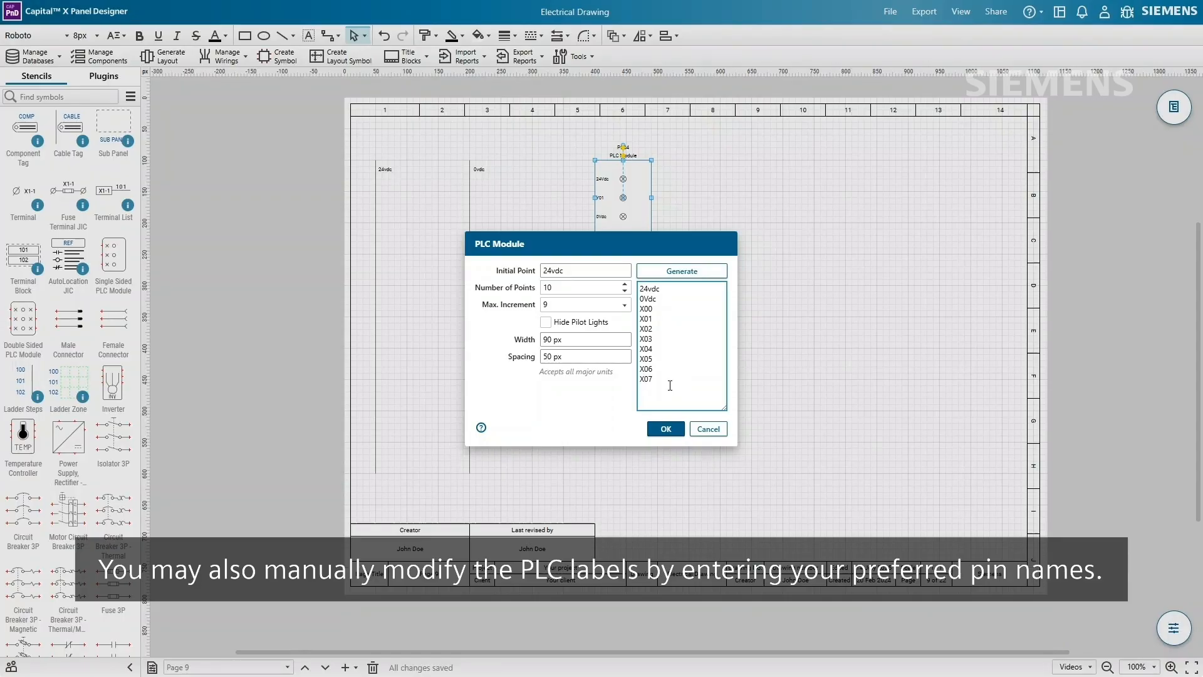
left_click(676, 430)
Connect a horizontal wire from the 24vdc rail to the PLC module's 24vdc pin.
scroll(63, 251, "down", 15)
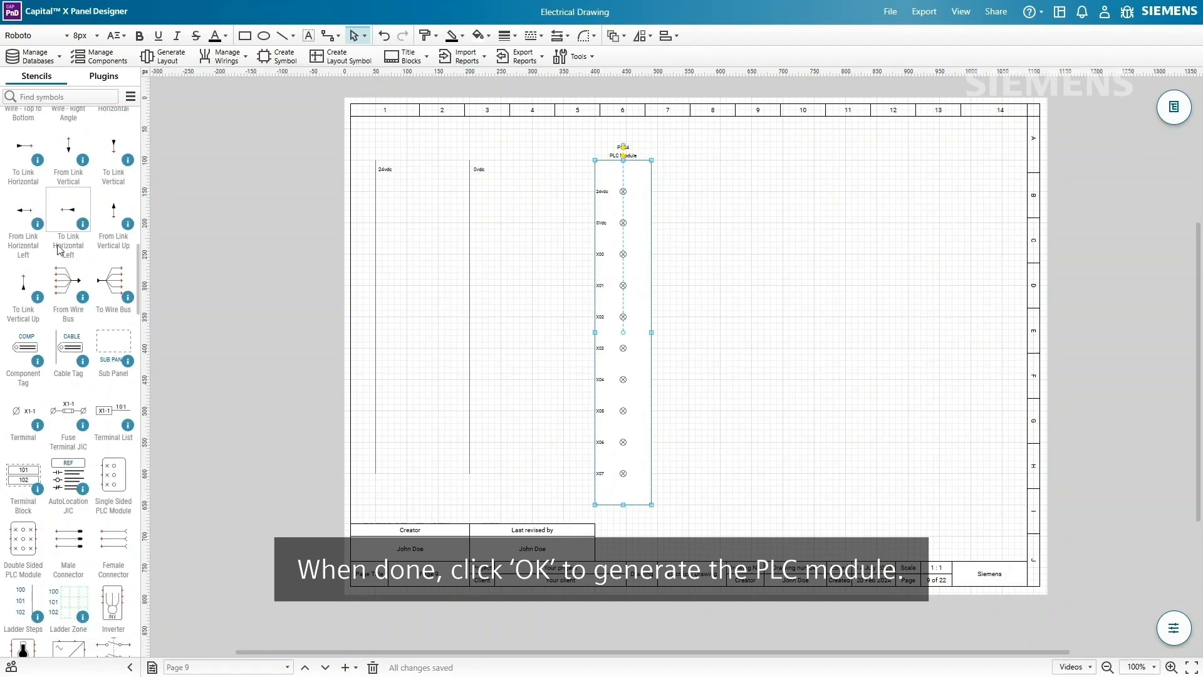
scroll(63, 251, "up", 10)
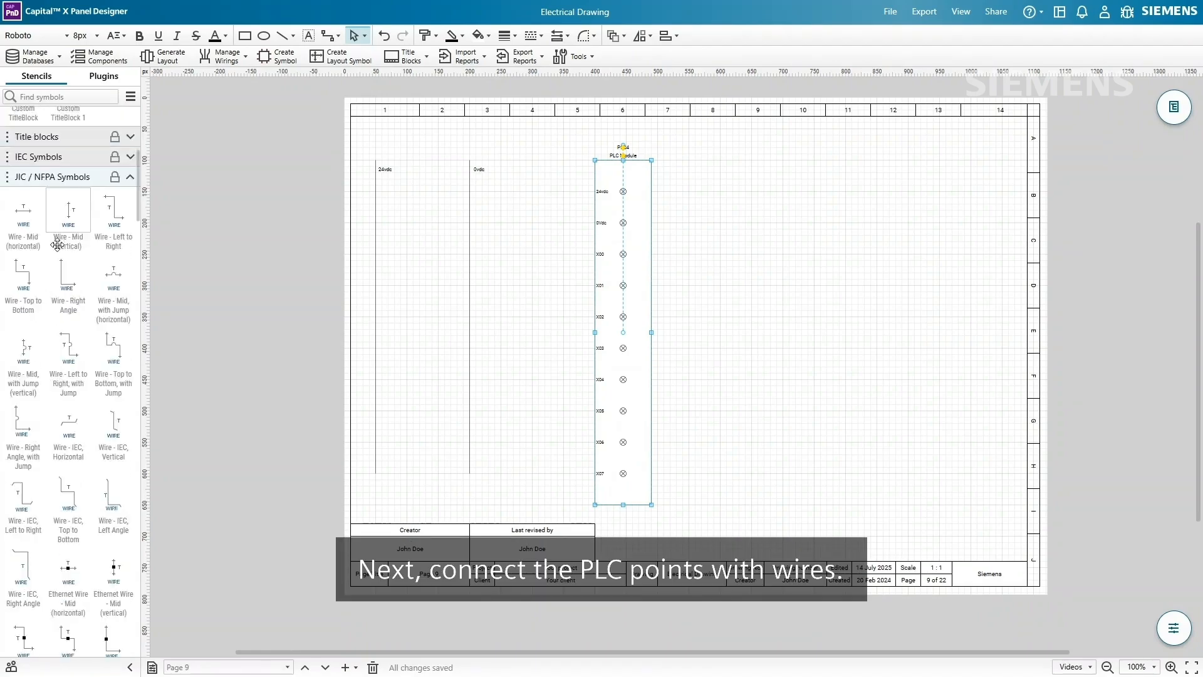
left_click_drag(24, 266, 301, 197)
scroll(497, 189, "up", 2, "ctrl")
left_click(289, 212)
left_click(311, 236)
left_click(308, 194)
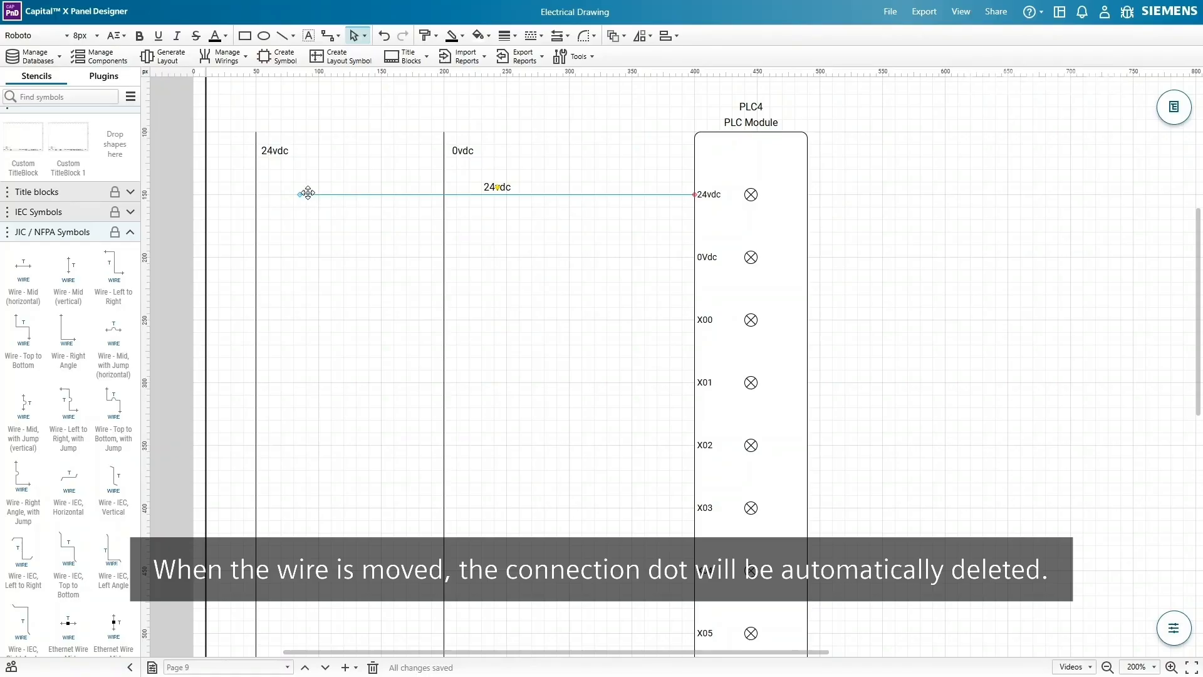
left_click_drag(291, 193, 257, 194)
Copy the wire to link the 0vdc rail to the 0Vdc pin, and hide both wire names.
left_click_drag(623, 196, 626, 259, "ctrl")
left_click_drag(256, 257, 447, 260)
right_click(572, 248)
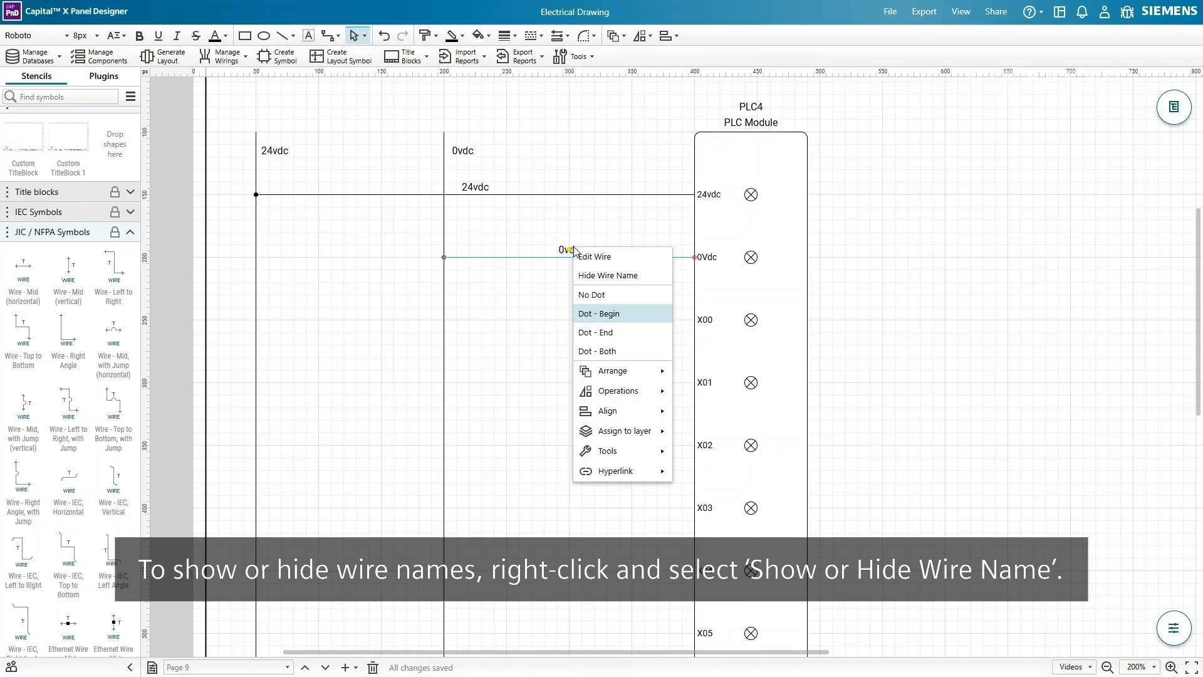
left_click(611, 277)
right_click(489, 191)
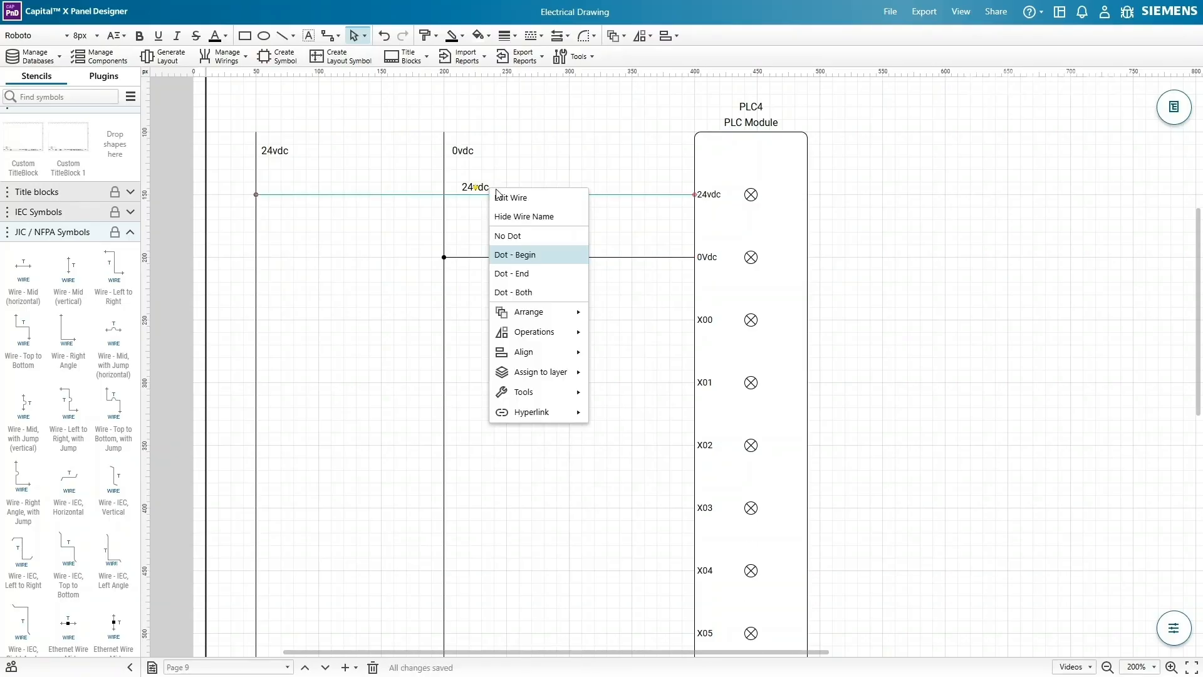
left_click(533, 215)
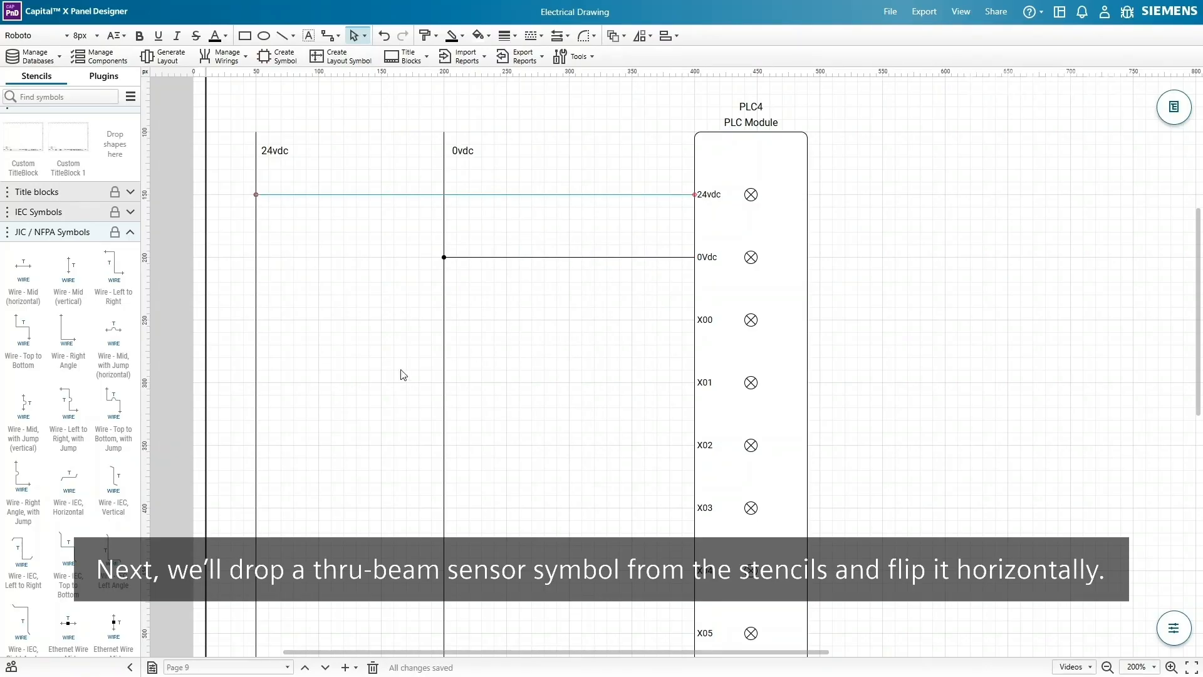
Place a thru-beam photoelectric sensor, make it horizontal, and align it with X02 and X03.
scroll(97, 349, "down", 15)
scroll(95, 351, "down", 15)
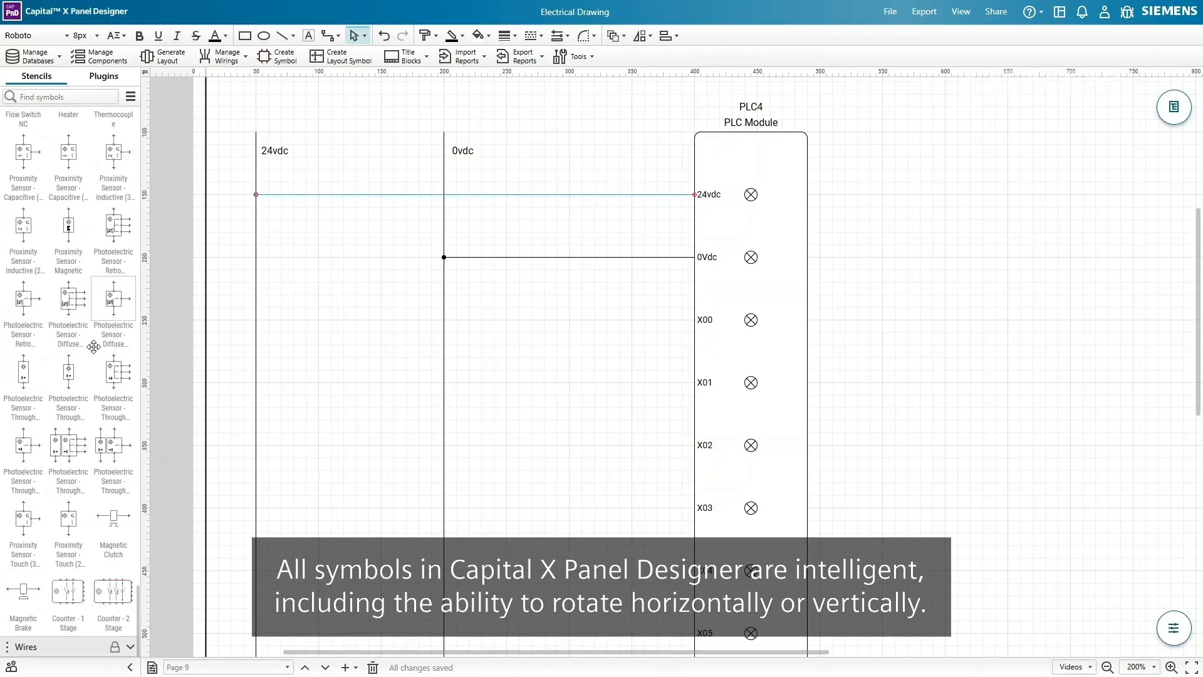
left_click_drag(113, 445, 345, 476)
right_click(345, 475)
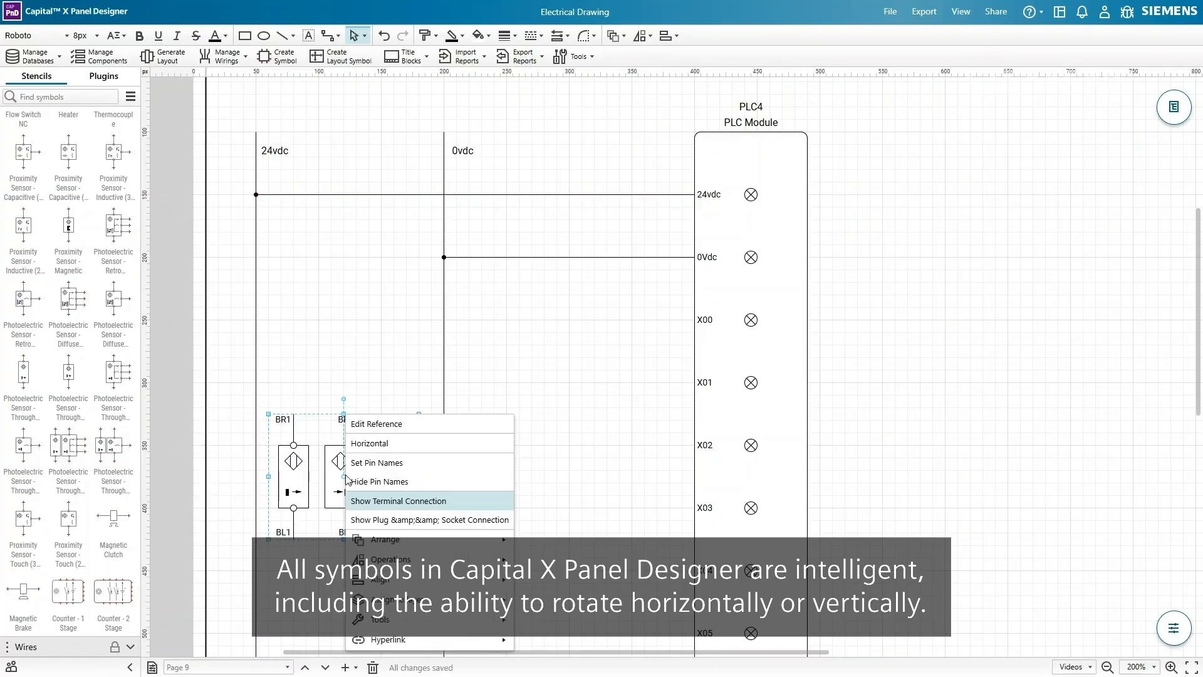
left_click(395, 445)
left_click_drag(358, 417, 356, 436)
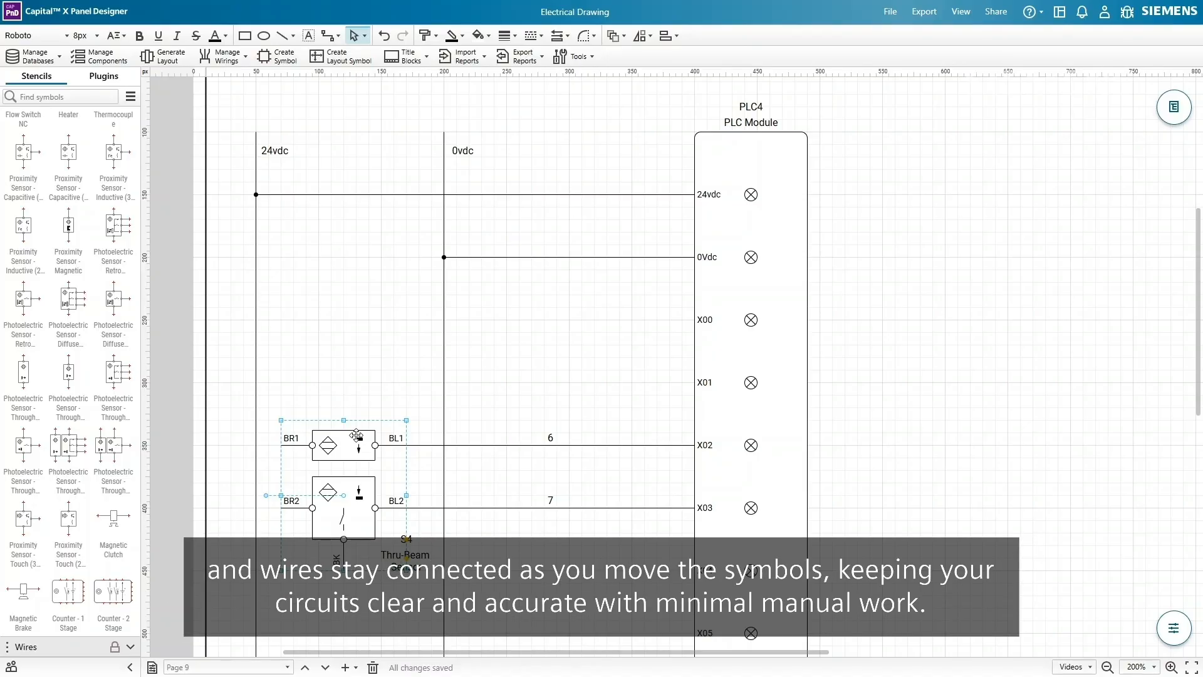
mouse_move(358, 429)
left_mouse_down()
mouse_move(357, 369)
mouse_move(357, 435)
left_mouse_up()
scroll(56, 403, "up", 5)
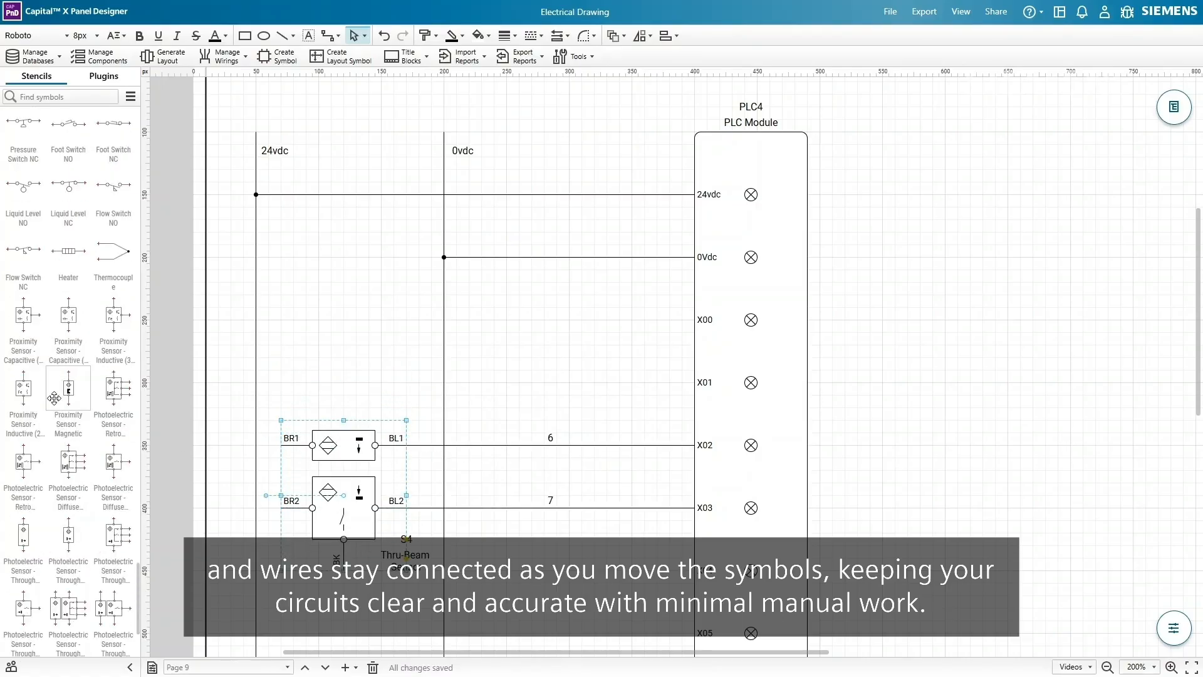
scroll(57, 403, "up", 1)
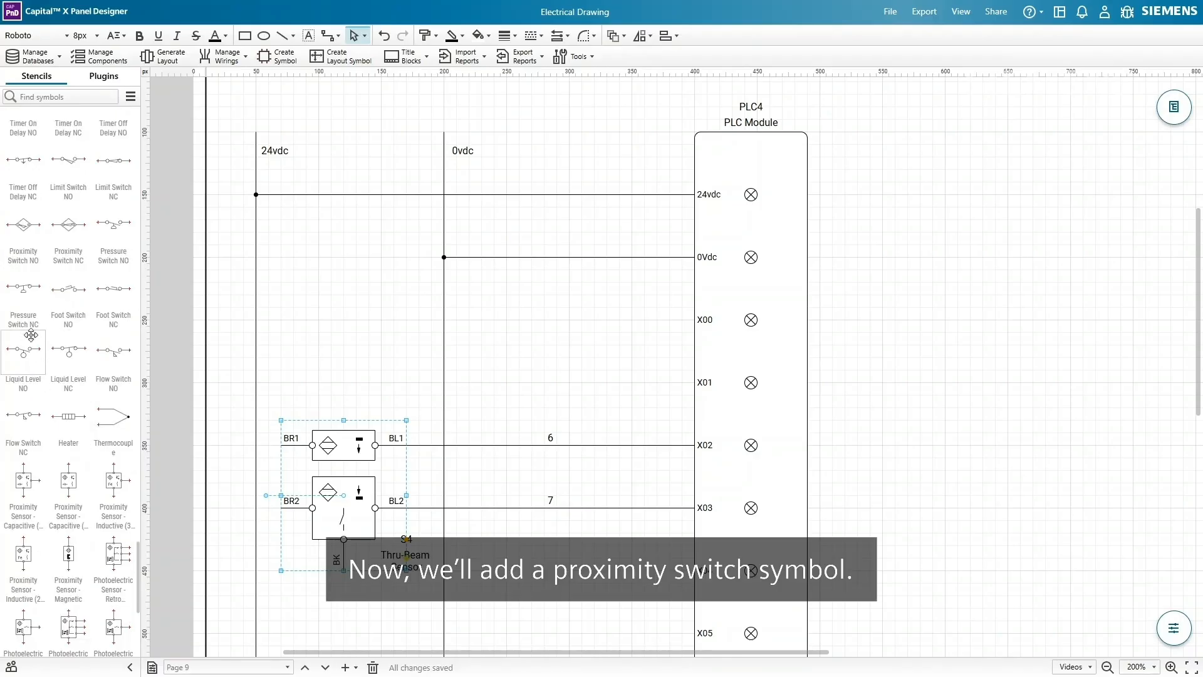
Place proximity switch PX5 on the X00 row with its description hidden, and copy it to X01.
left_click_drag(28, 230, 537, 322)
right_click(538, 321)
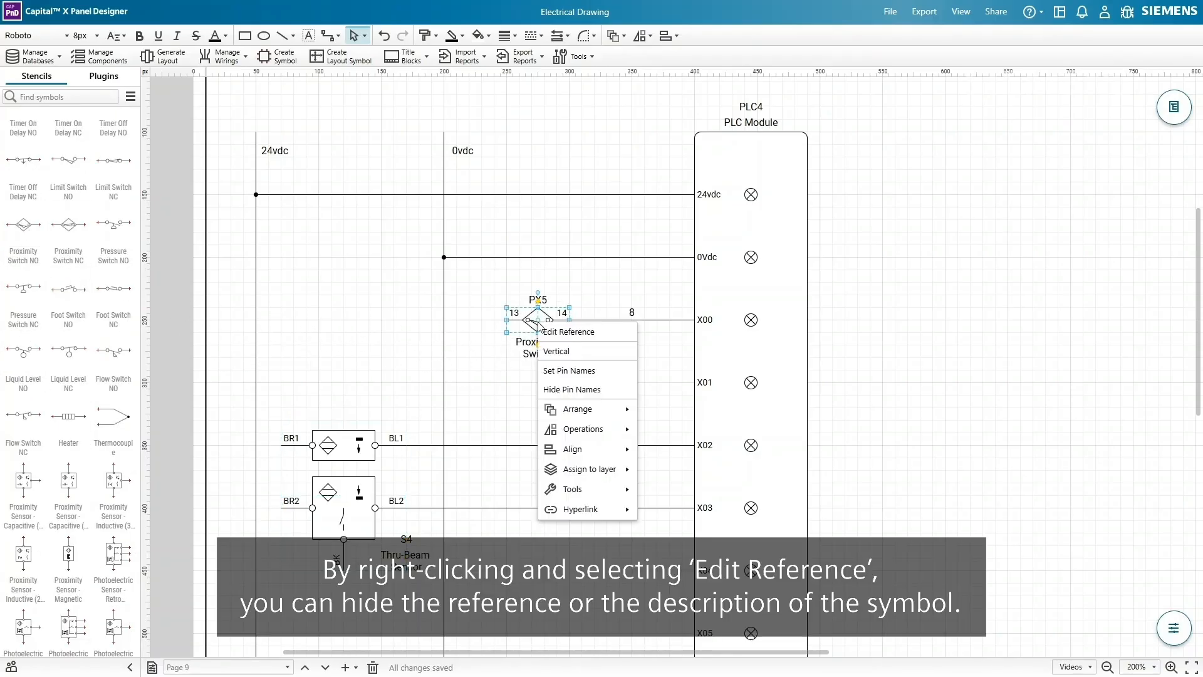
left_click(607, 337)
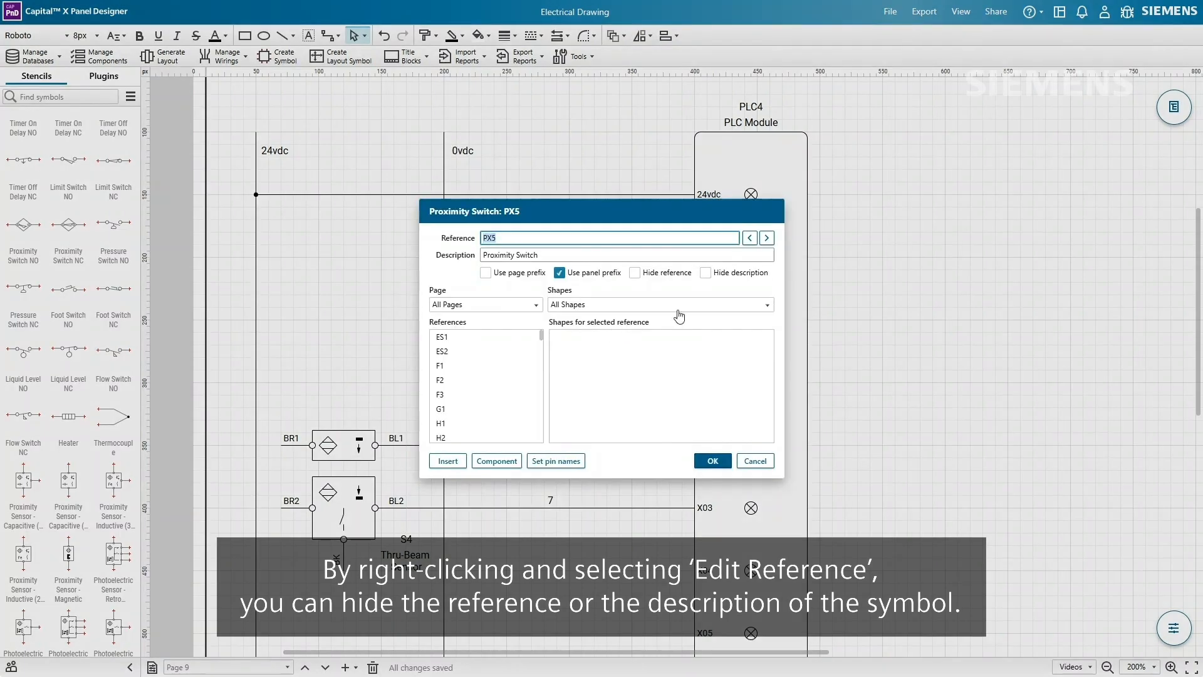
left_click(706, 273)
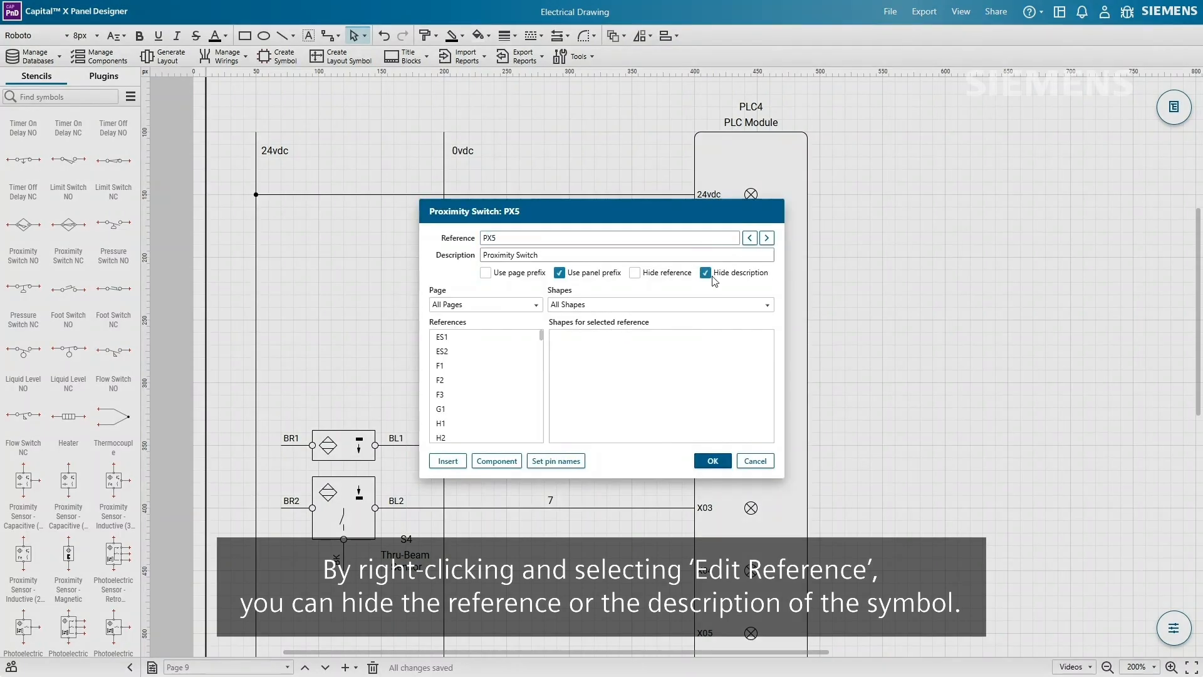
left_click(713, 460)
left_click_drag(542, 324, 534, 387, "ctrl")
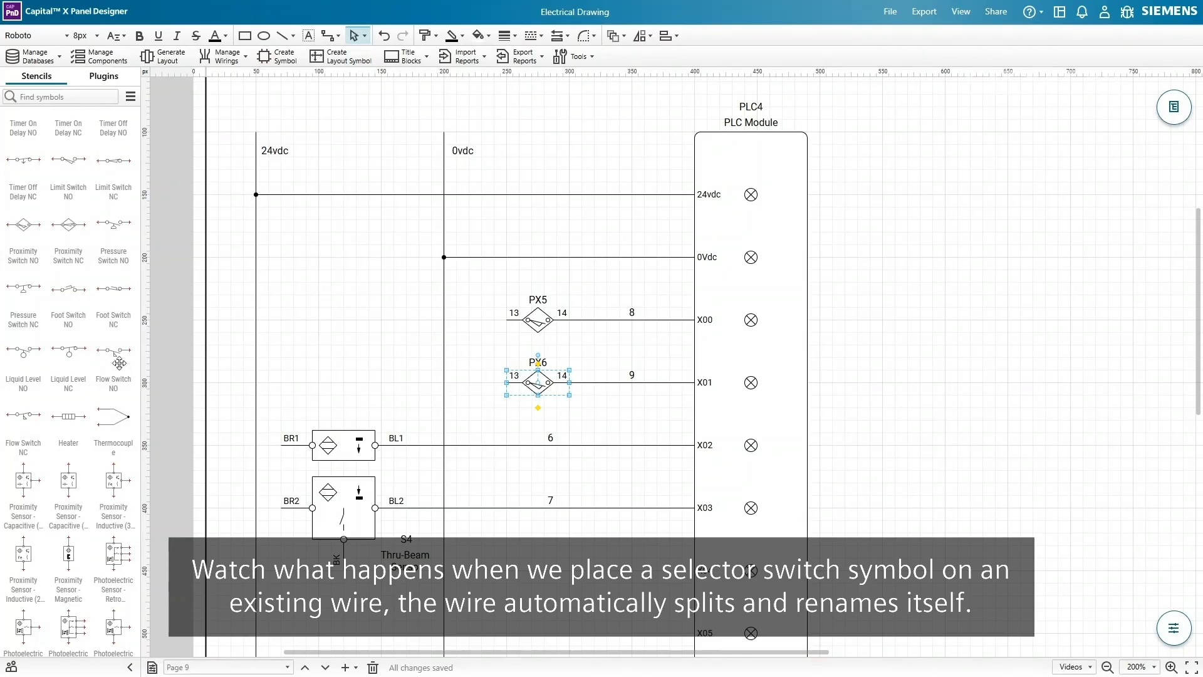
Drop selector switch SS3 onto the X02 wire and set its description to 'Auto on'.
scroll(94, 313, "up", 3)
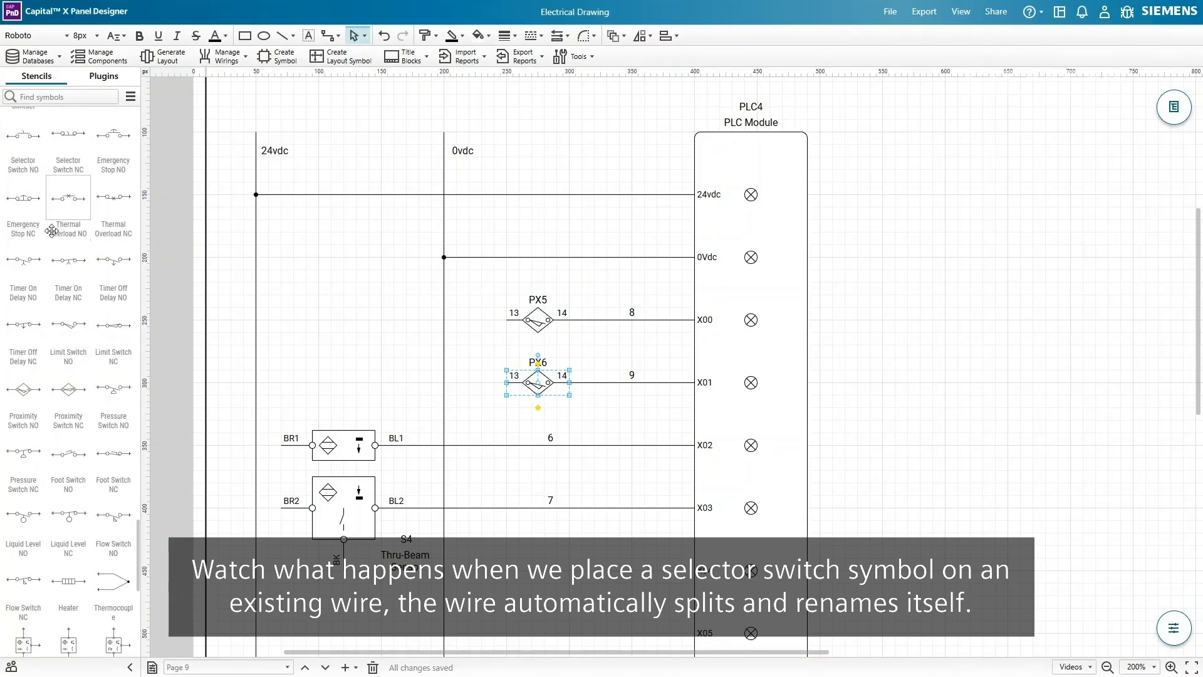
left_click_drag(23, 135, 539, 447)
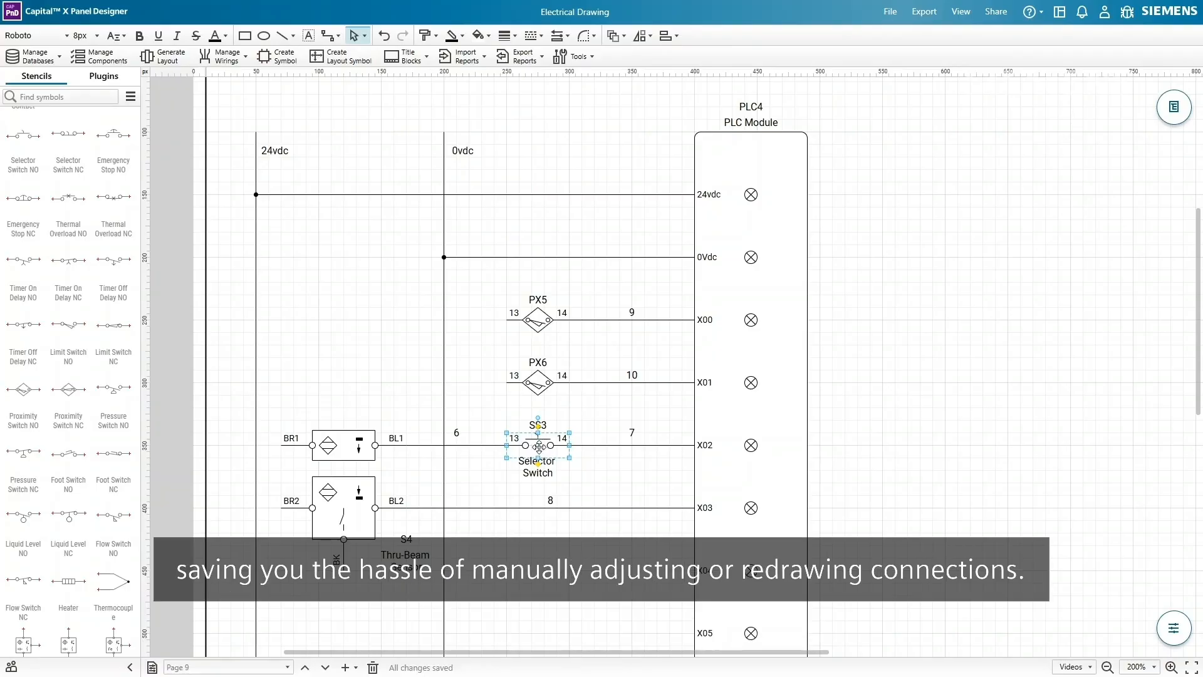
right_click(539, 446)
left_click(552, 457)
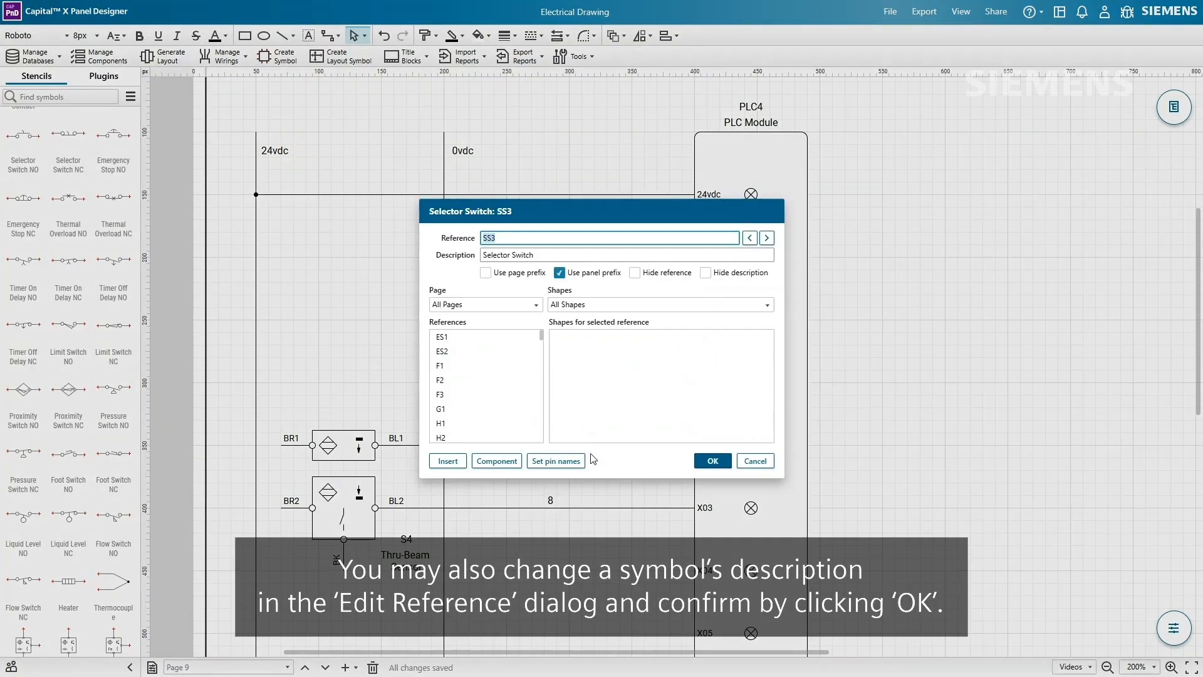
triple_click(544, 254)
type("Auto on")
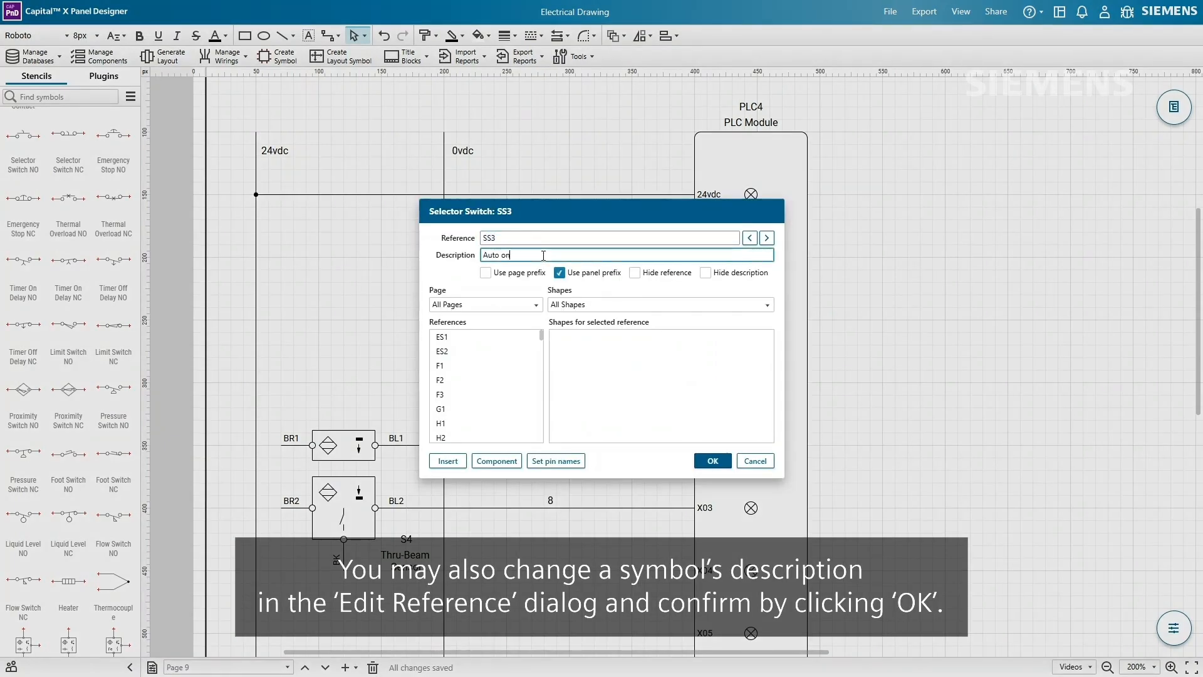
left_click(717, 463)
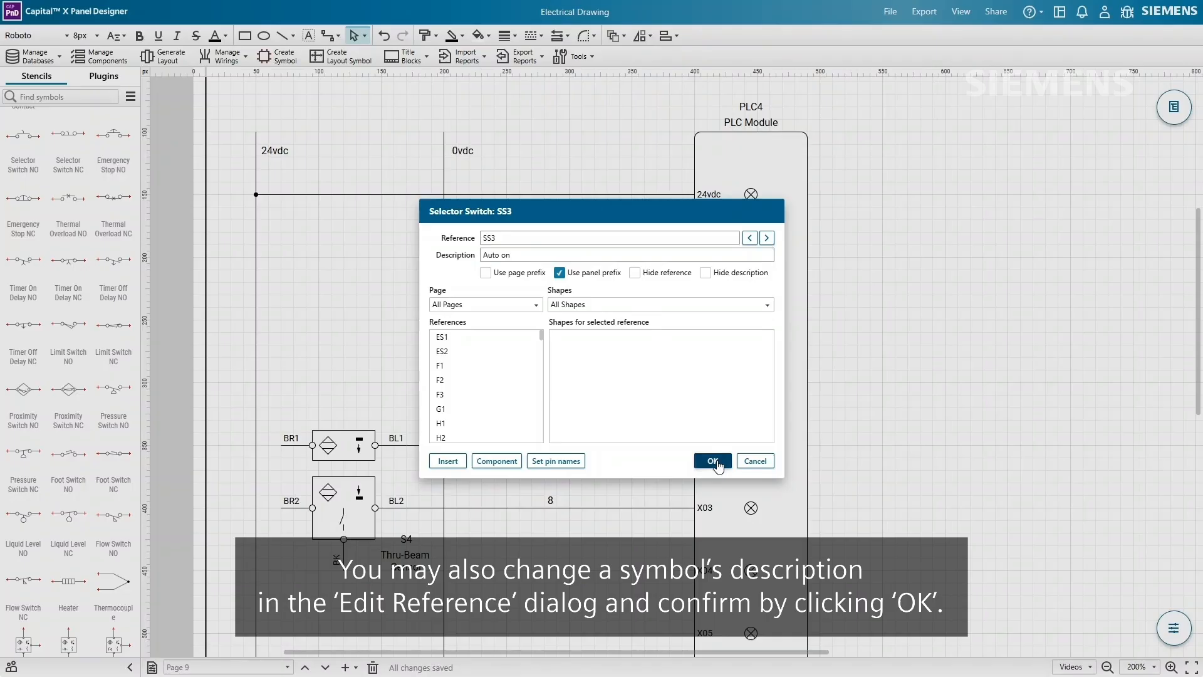
left_click(715, 462)
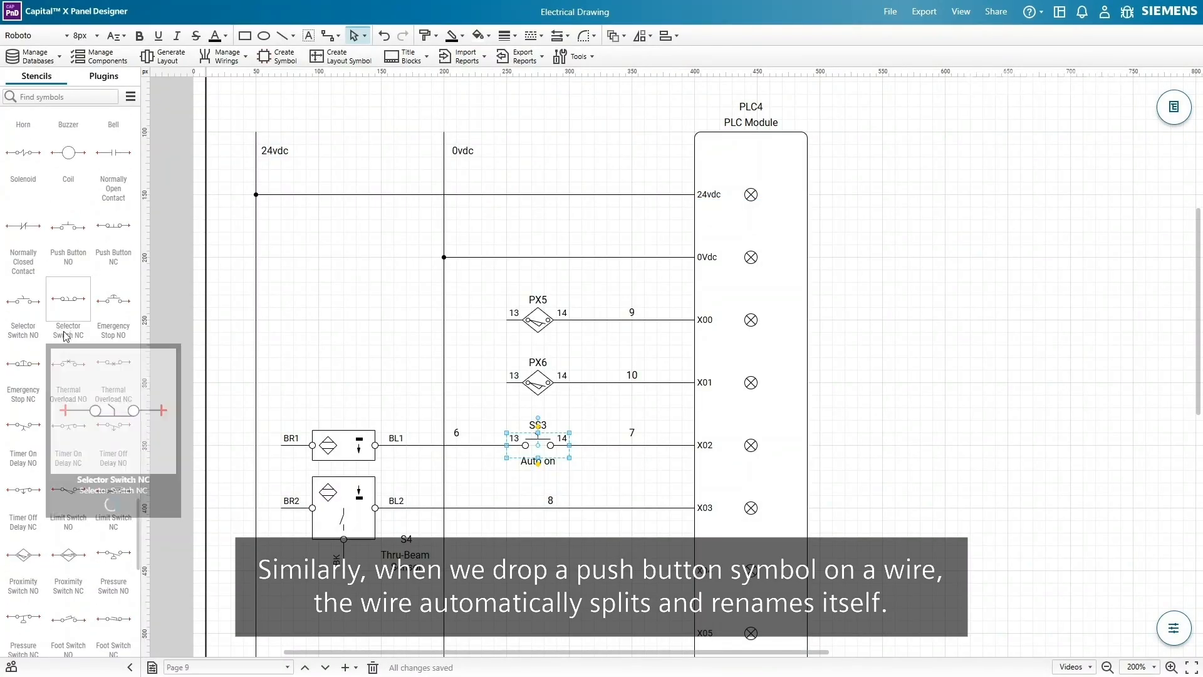
Drop push button PB3 onto the X03 wire with the description 'Feeder Start / Stop'.
scroll(63, 330, "up", 1)
left_click_drag(68, 227, 538, 508)
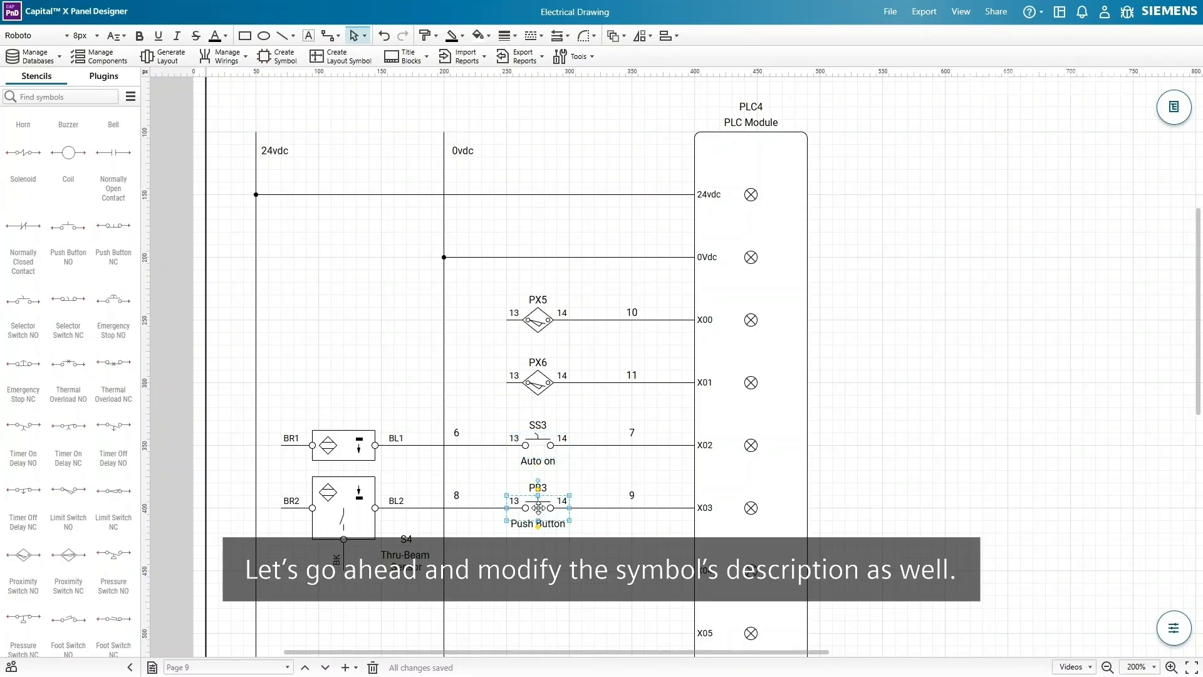
right_click(538, 508)
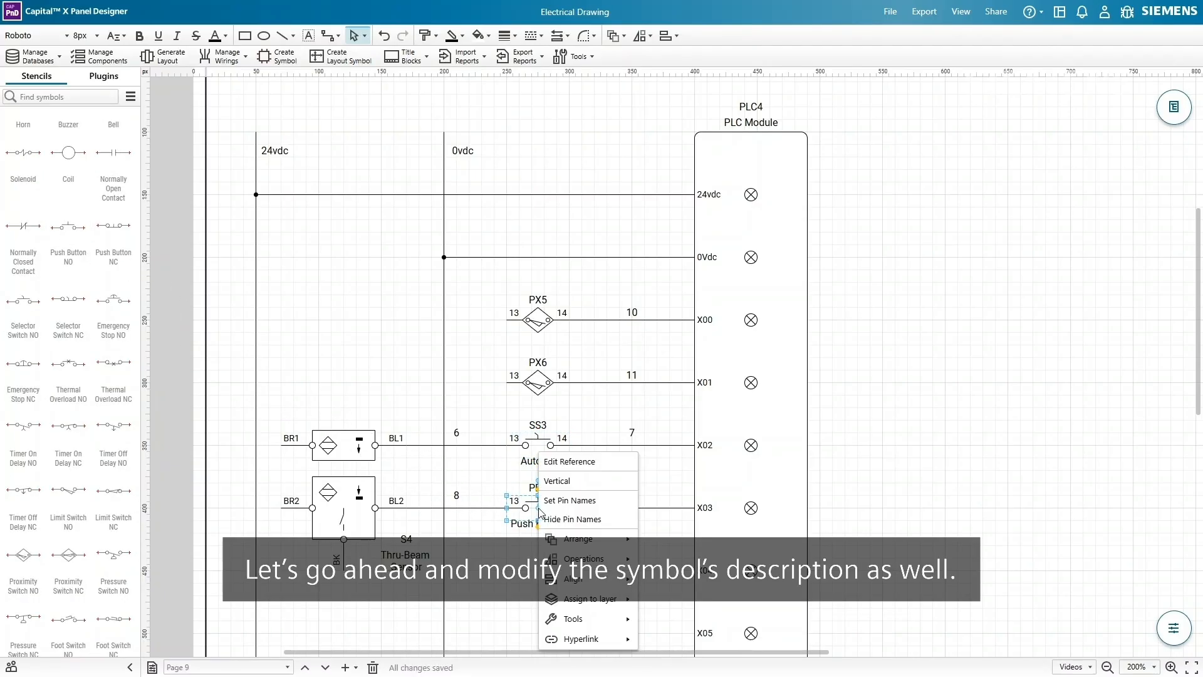
left_click(583, 462)
left_click(635, 255)
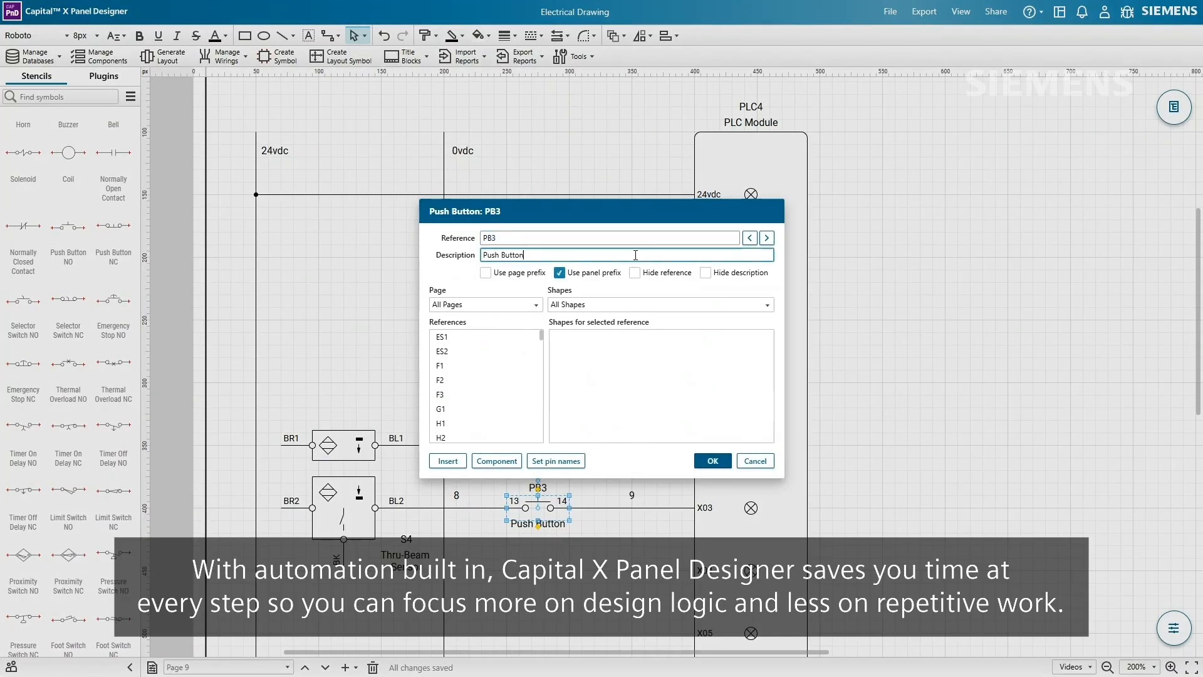
key("ctrl+a")
type("Feeder Start / St")
left_click(712, 461)
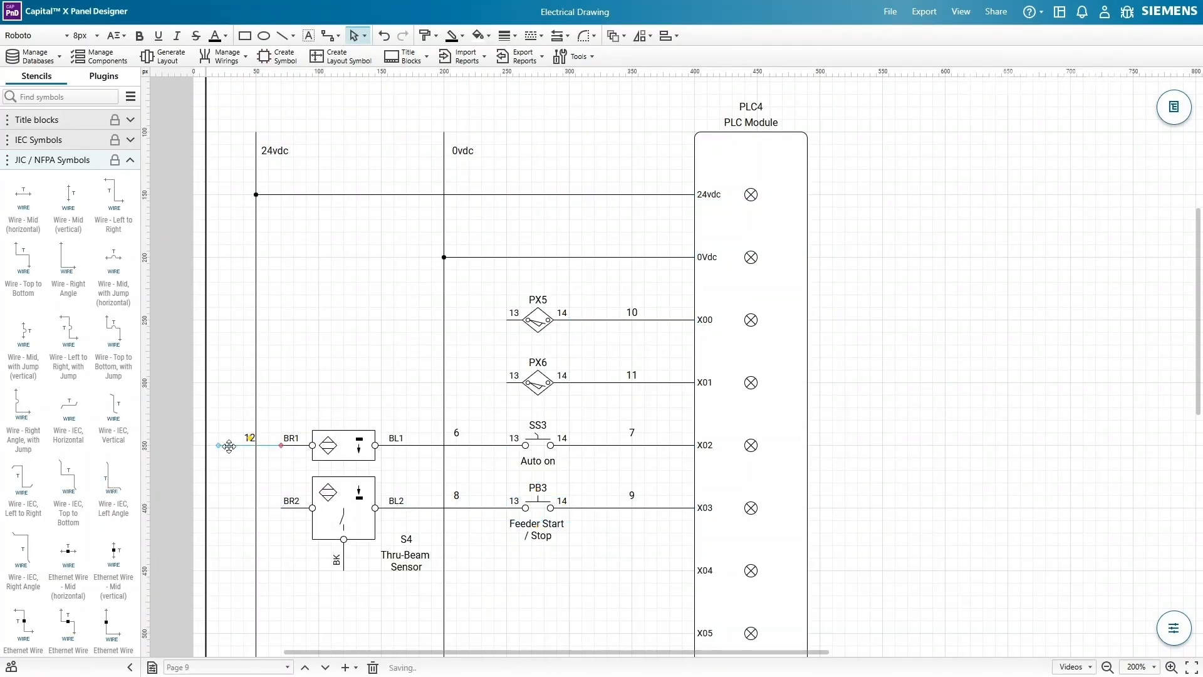
Wire the sensor to the 24vdc rail with the wire name hidden, and copy it to BR2.
left_click_drag(229, 445, 250, 446)
right_click(257, 445)
left_click(273, 488)
left_click_drag(270, 508, 270, 508, "ctrl")
Wire PX5 to the 0vdc rail and hide the names of that wire, wire 6 and wire 8.
left_click_drag(30, 199, 478, 393)
right_click(472, 320)
left_click(514, 347)
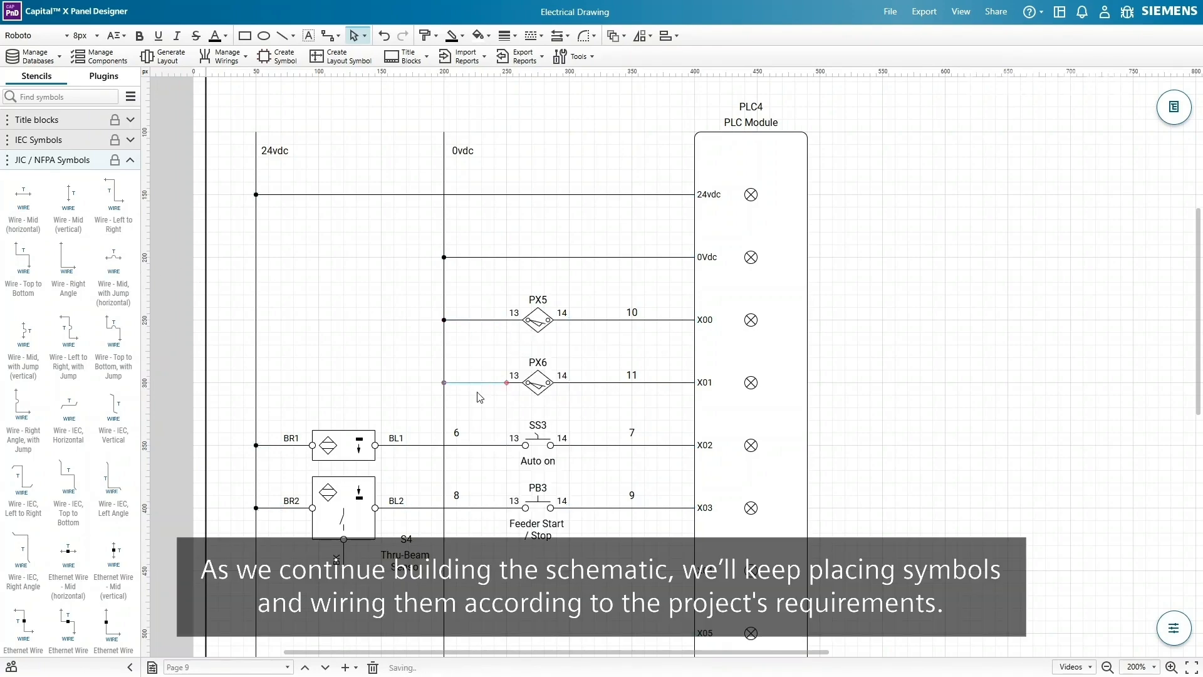
right_click(457, 432)
left_click(479, 443)
right_click(456, 494)
left_click(513, 445)
Add a right-angle wire to X04 and show its name 12.
left_click_drag(68, 257, 695, 569)
right_click(689, 570)
left_click(737, 438)
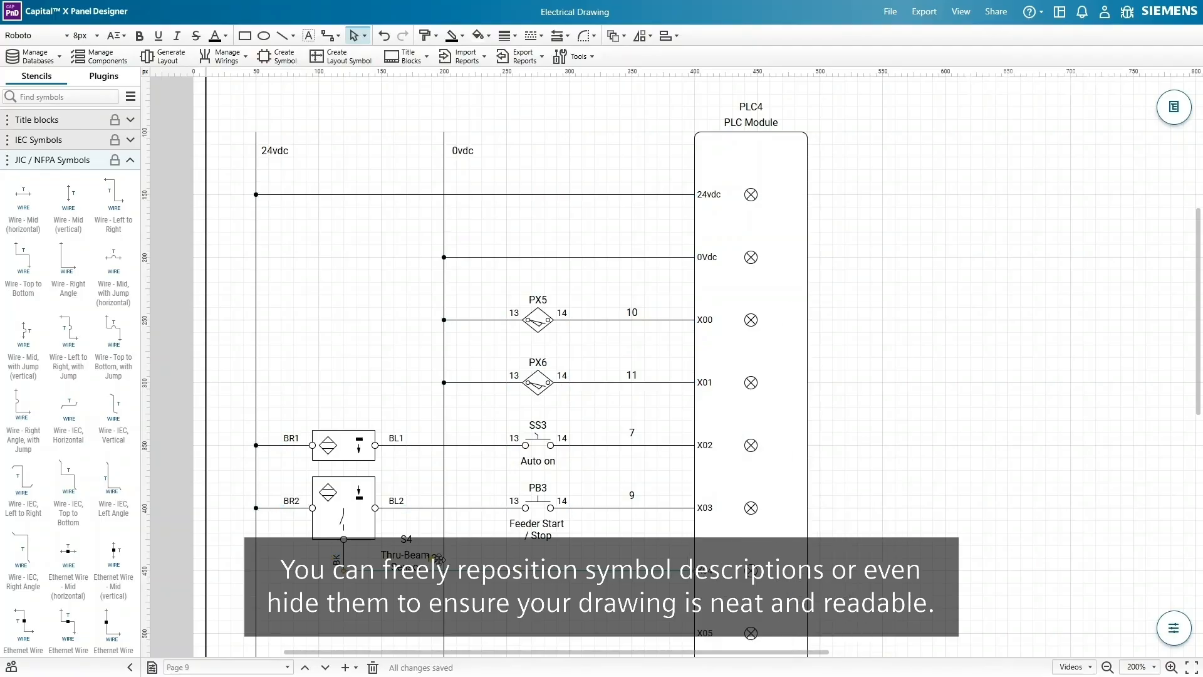
Rename the PX5, PX6 and SS3 wire labels to X00, X01 and X02.
left_click(634, 318)
double_click(633, 313)
type("X00")
left_click(631, 374)
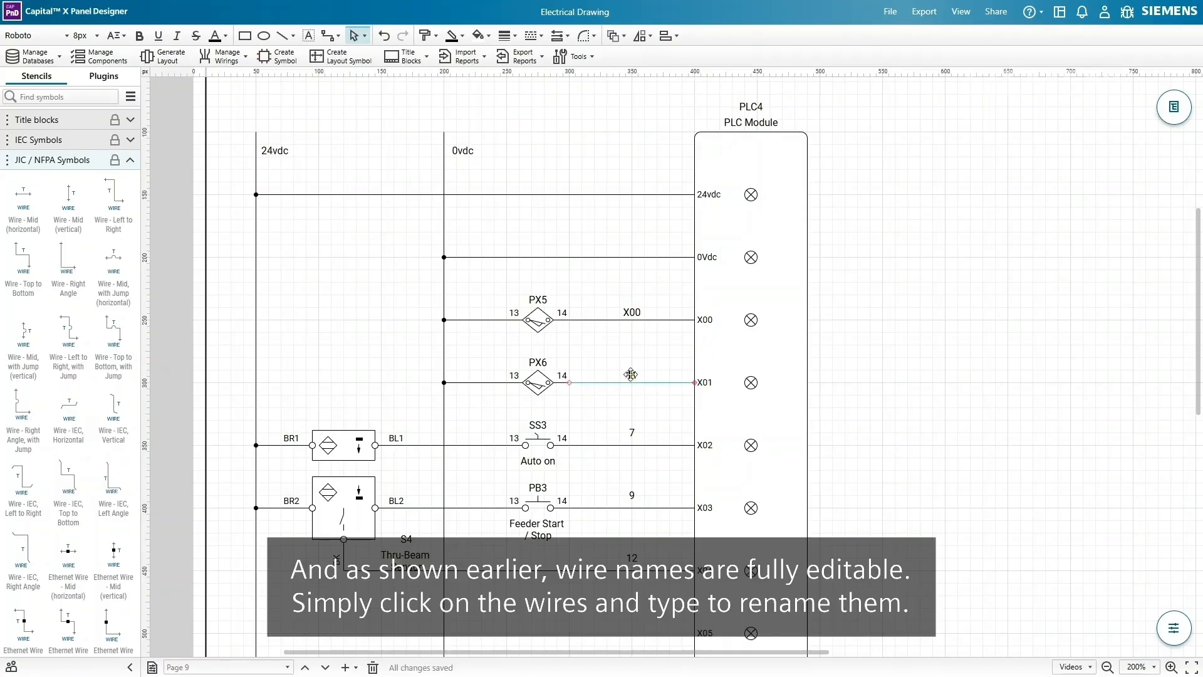
double_click(631, 376)
type("X01")
left_click(631, 433)
double_click(632, 432)
type("X02")
Rename the Feeder Start / Stop wire to X03 and start renaming sensor wire 12 to X04.
left_click(633, 495)
double_click(632, 495)
type("X03")
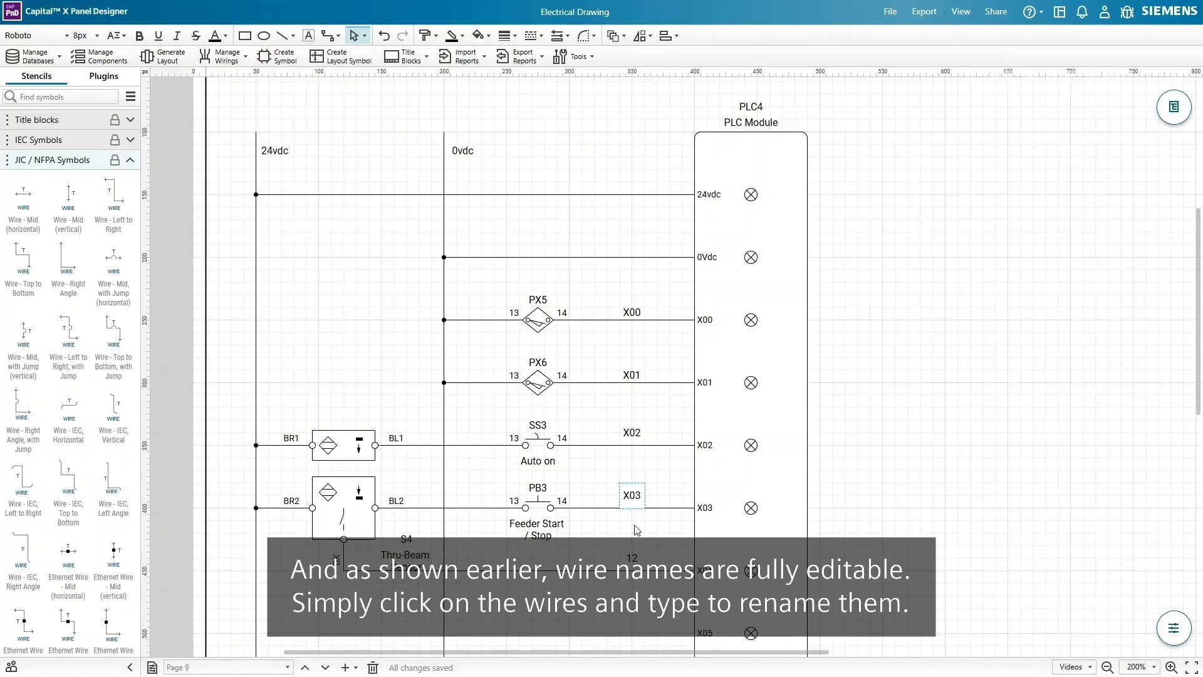
left_click(632, 558)
double_click(632, 558)
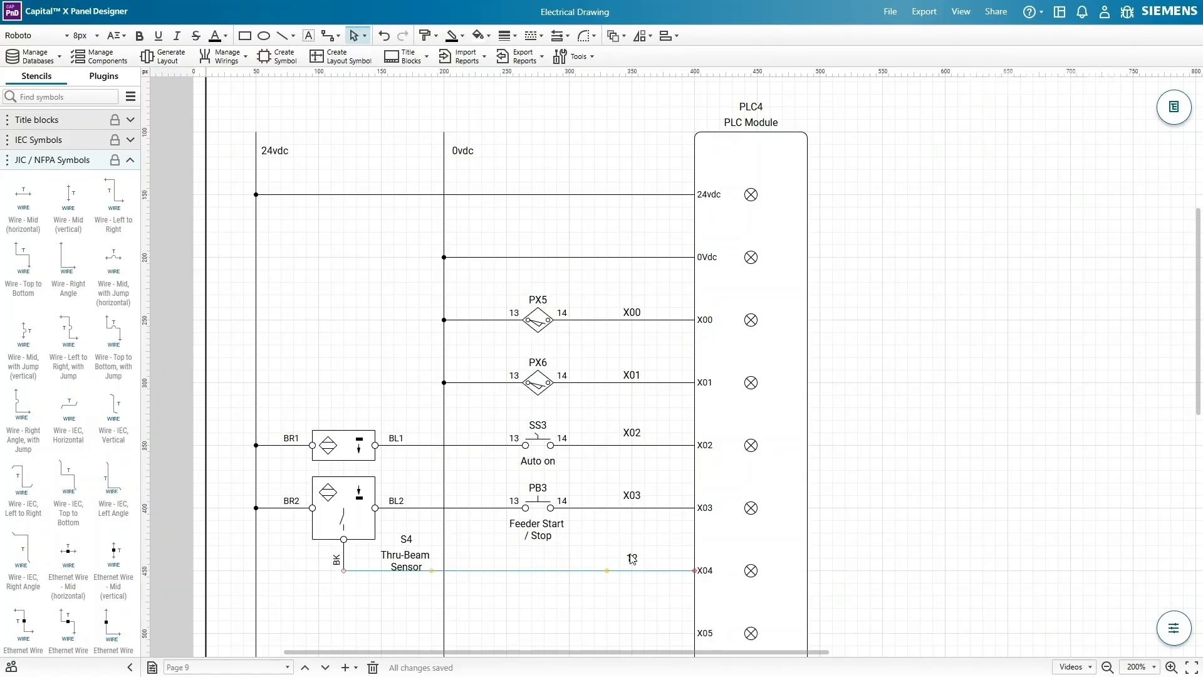
type("X04")
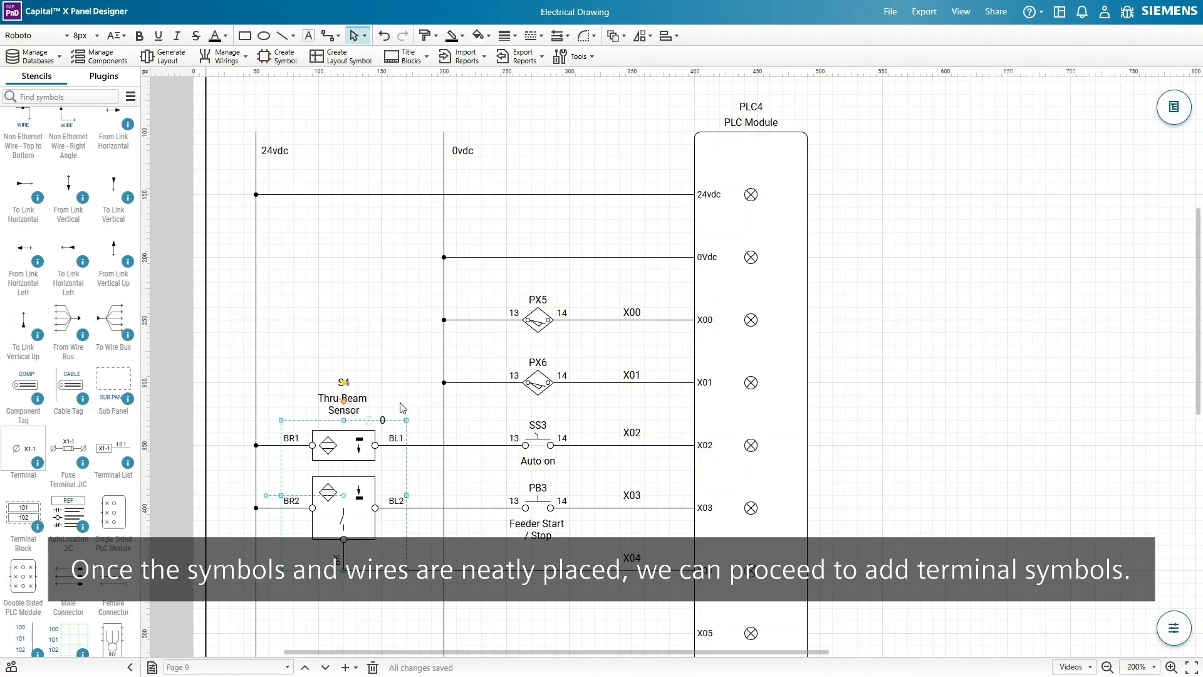
Place terminals on the PLC input wires, including a copy left of PX6.
left_click_drag(403, 408, 591, 318)
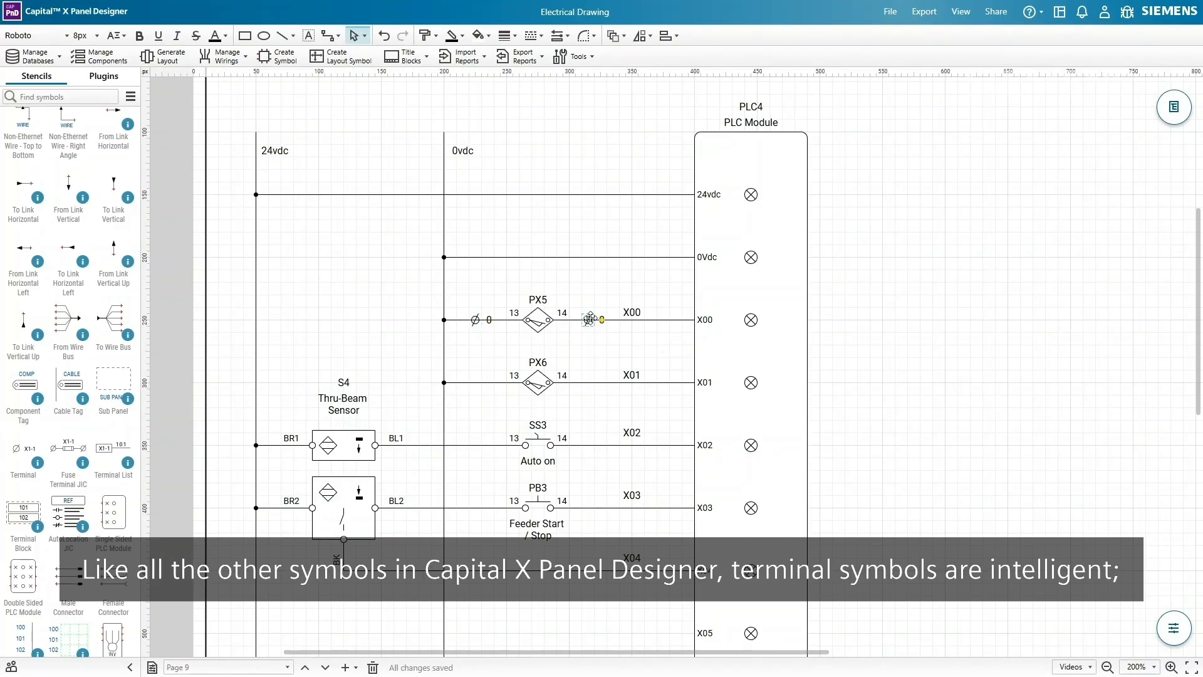
key("ctrl+v")
left_click_drag(589, 384, 275, 508, "ctrl")
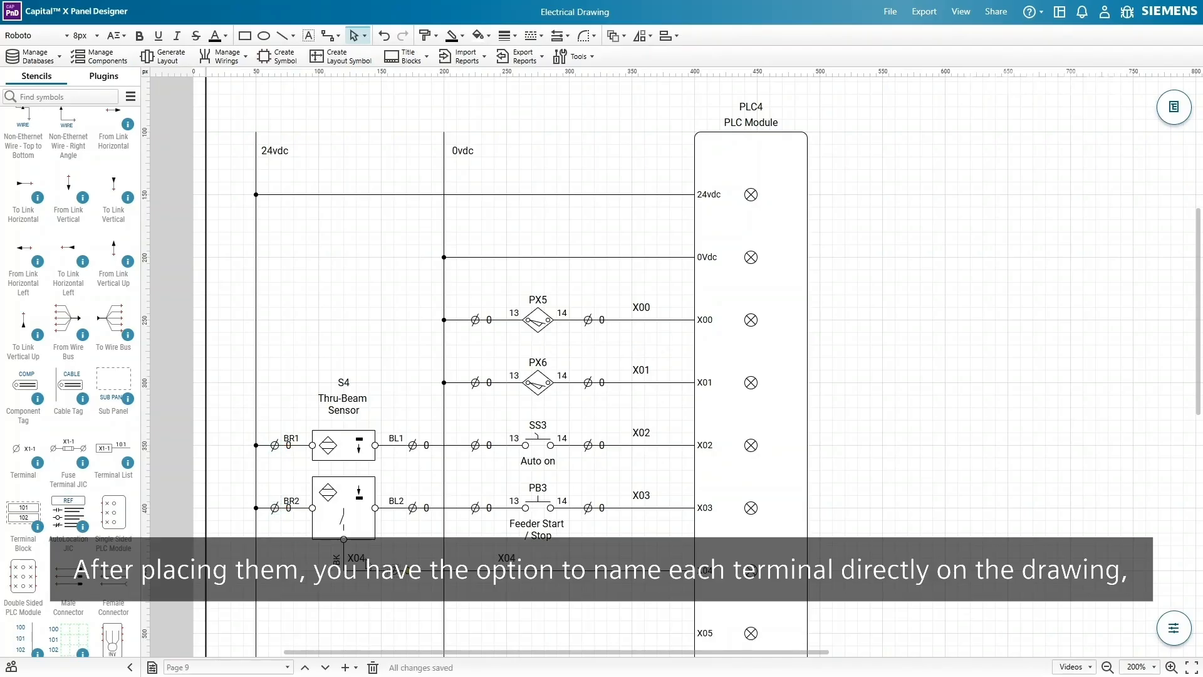
Move the X04 wire name label to the right along its wire.
right_click(364, 561)
left_click(429, 444)
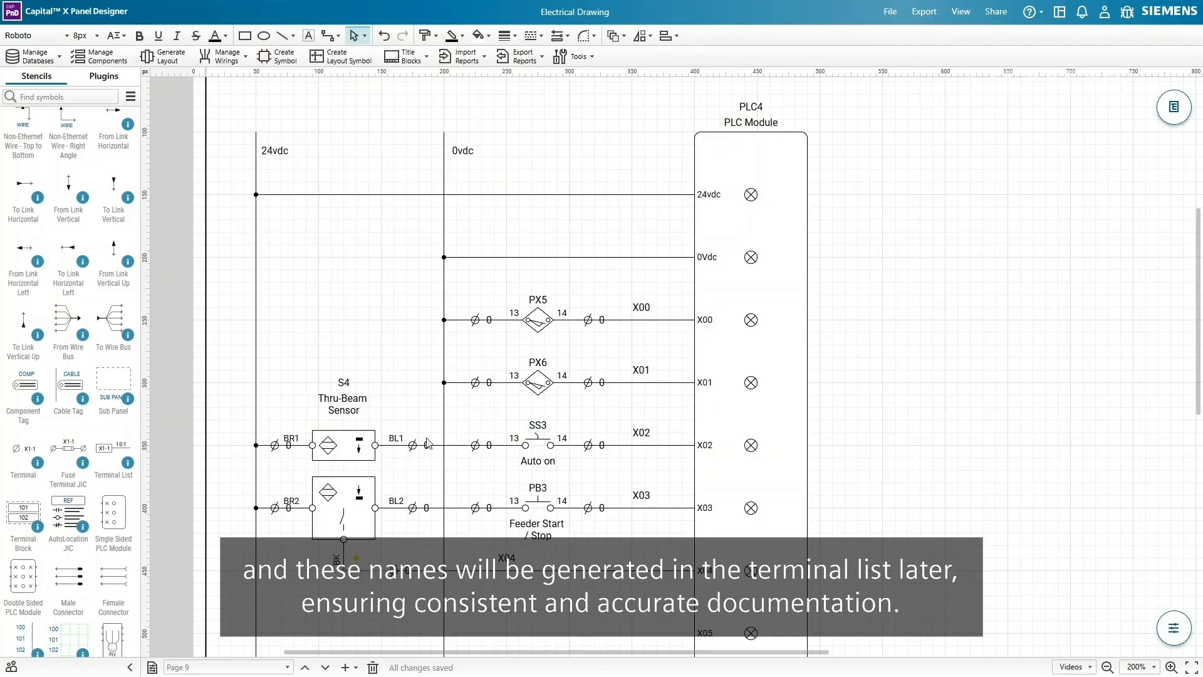
left_click_drag(508, 557, 644, 557)
left_click(585, 548)
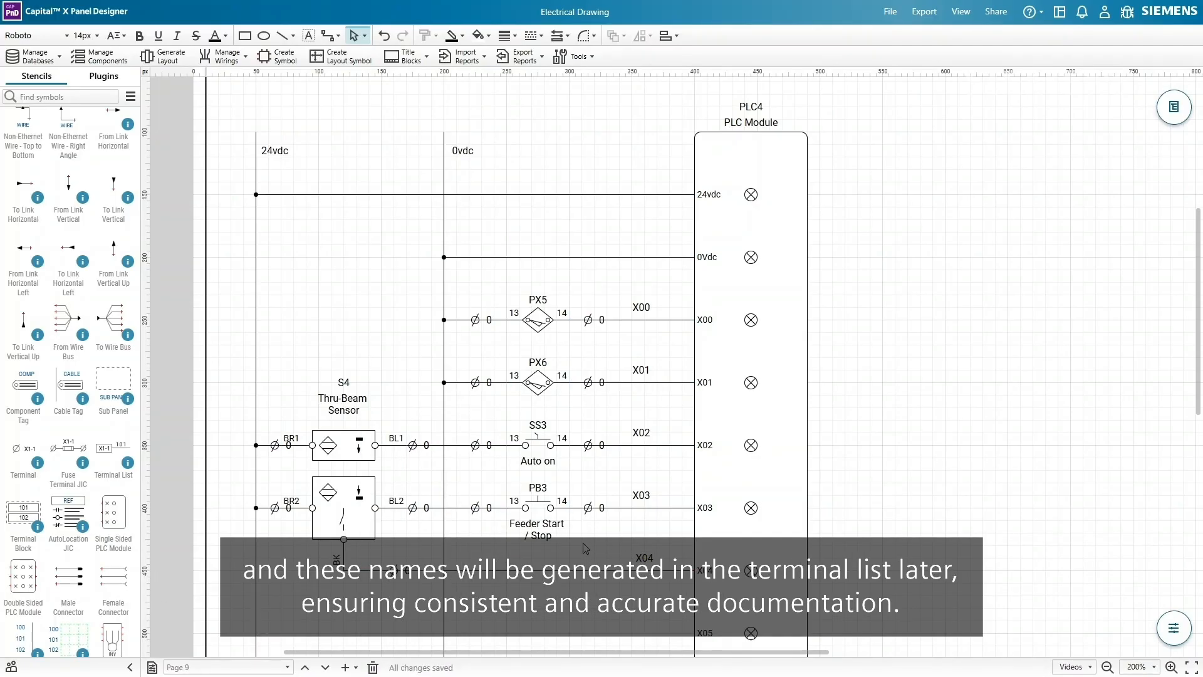
Move the X4-1 and X4-2 terminal names above the terminals on either side of PX5.
left_click(475, 321)
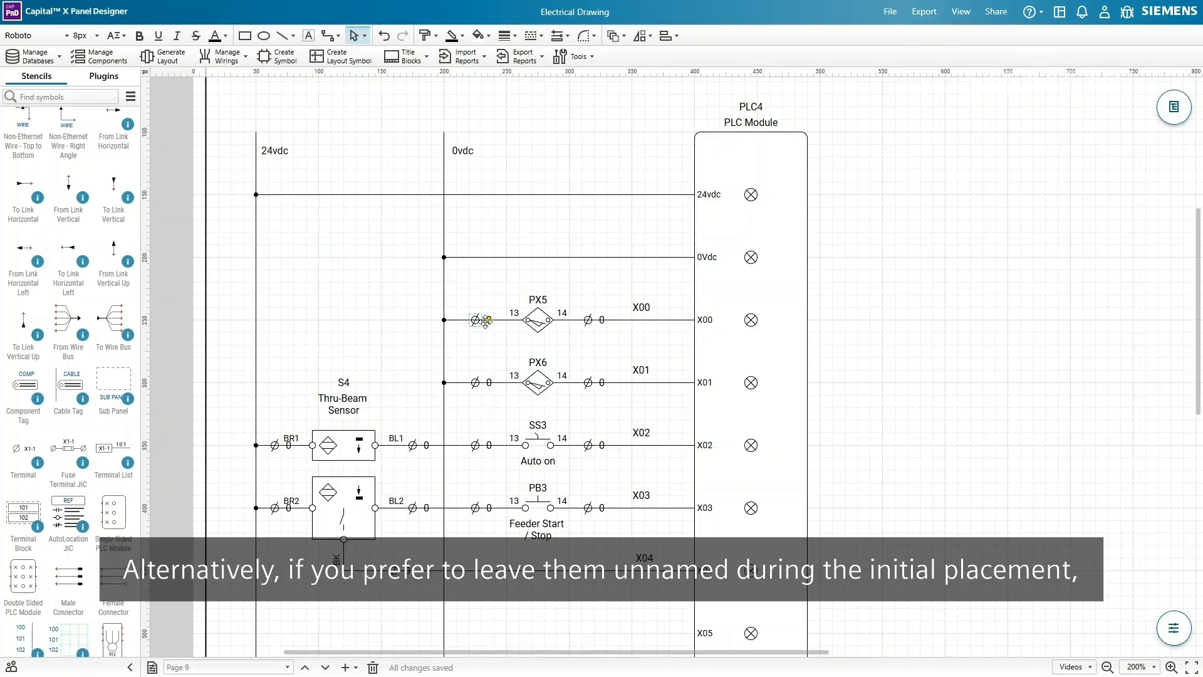
left_click_drag(478, 305, 475, 304)
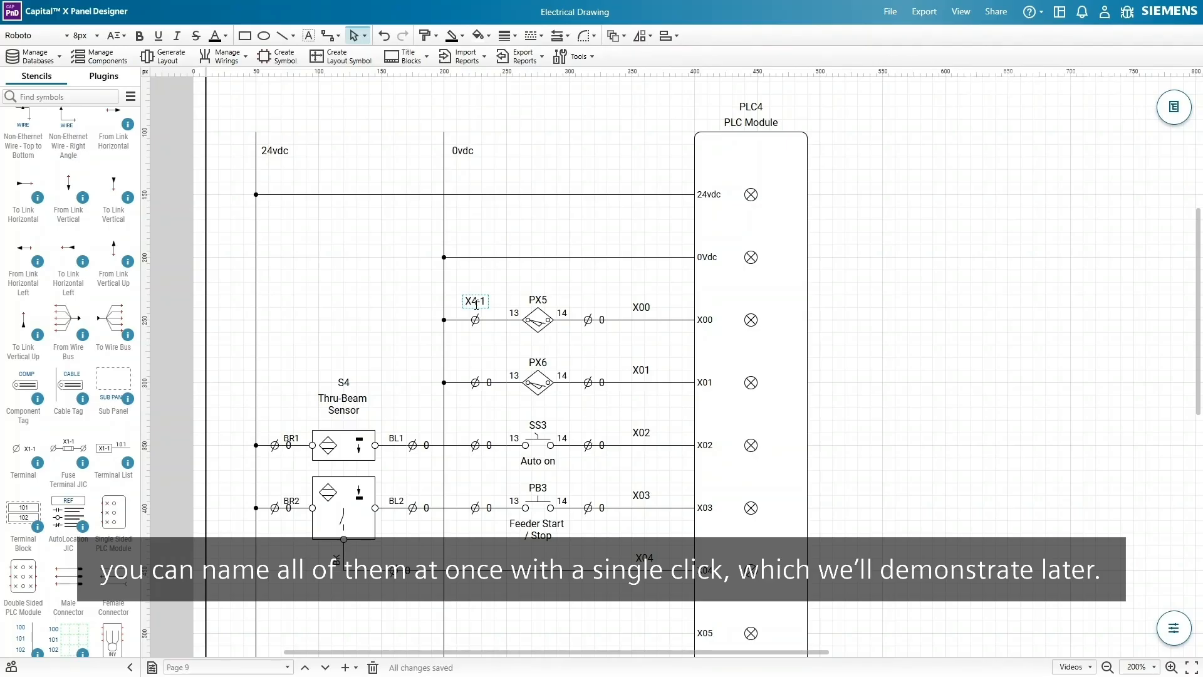
left_click(590, 321)
left_click_drag(601, 319, 586, 302)
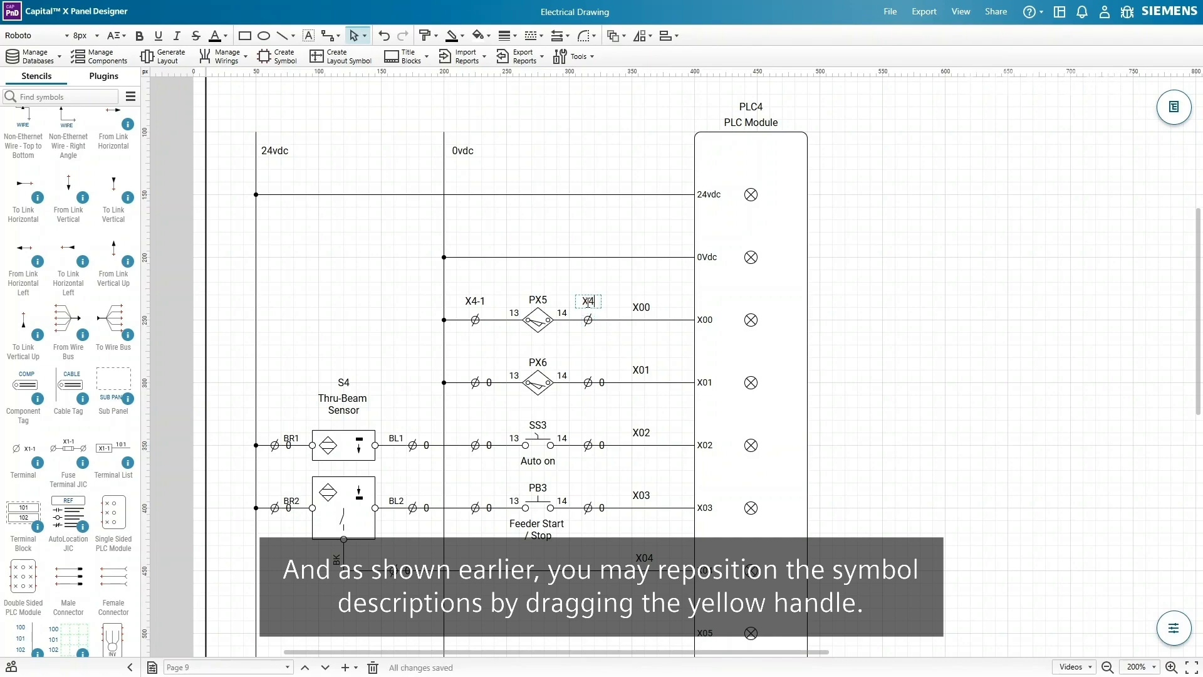
left_click(618, 312)
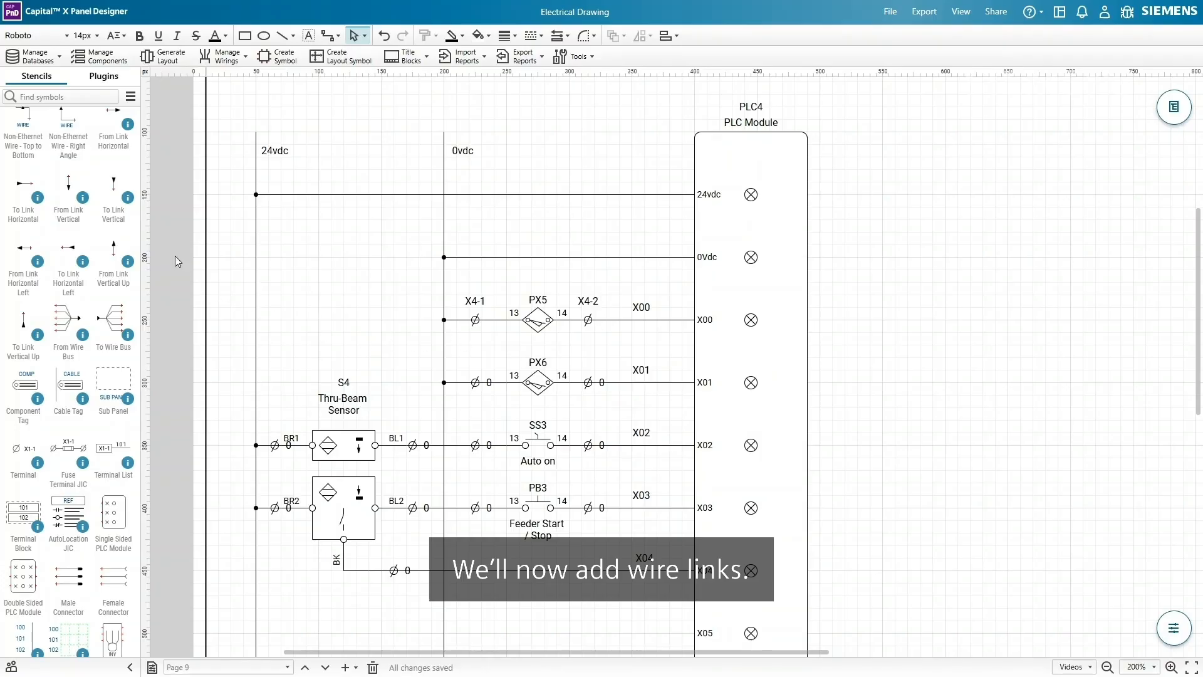
Place To Link Vertical symbols at the rail tops and From Link Vertical symbols at the 24vdc and 0vdc rail bottoms.
left_click_drag(113, 185, 446, 147)
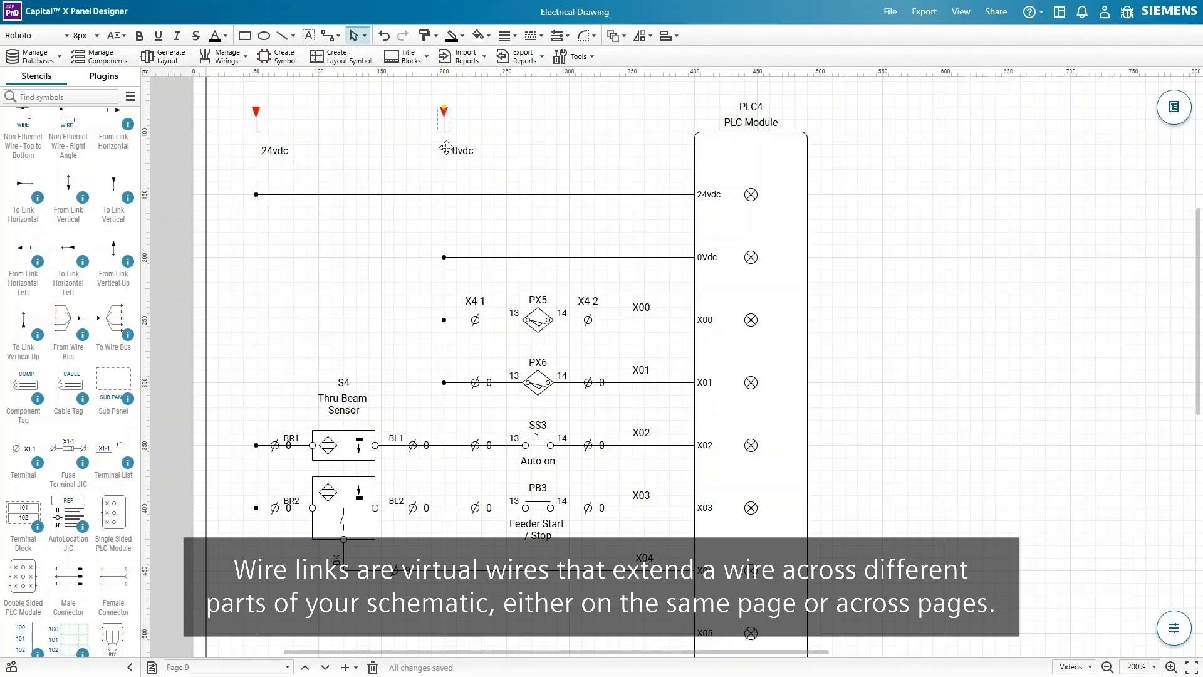
scroll(445, 147, "down", 5)
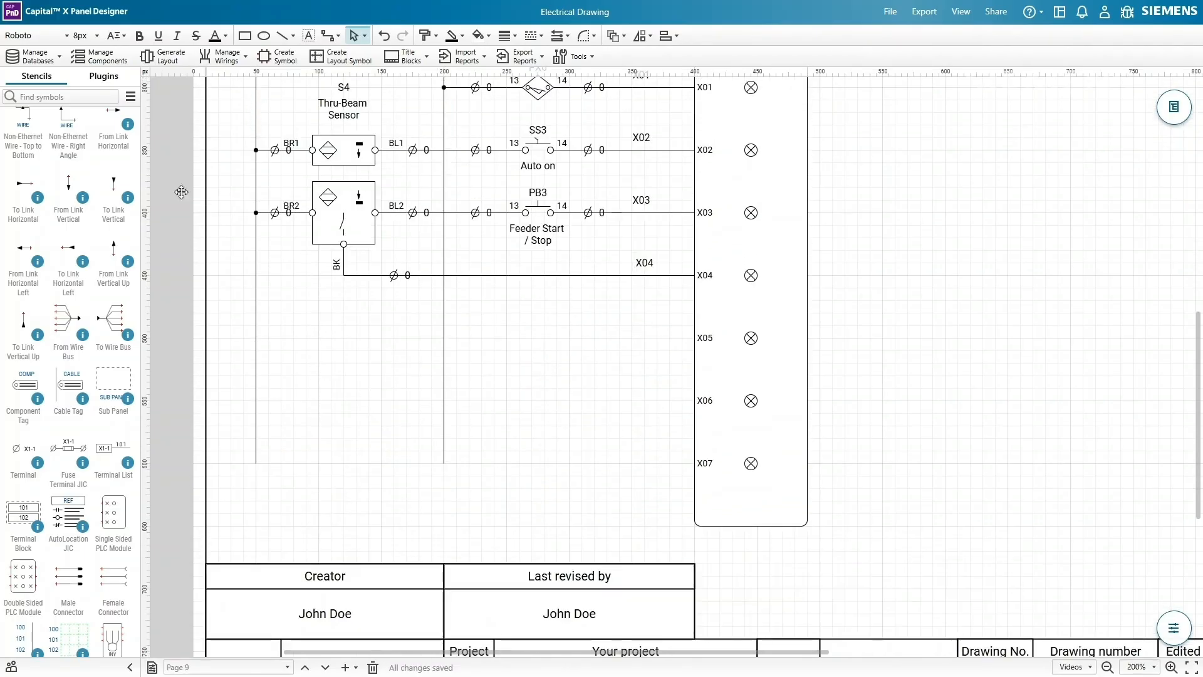
left_click_drag(75, 205, 444, 481)
left_click(458, 481)
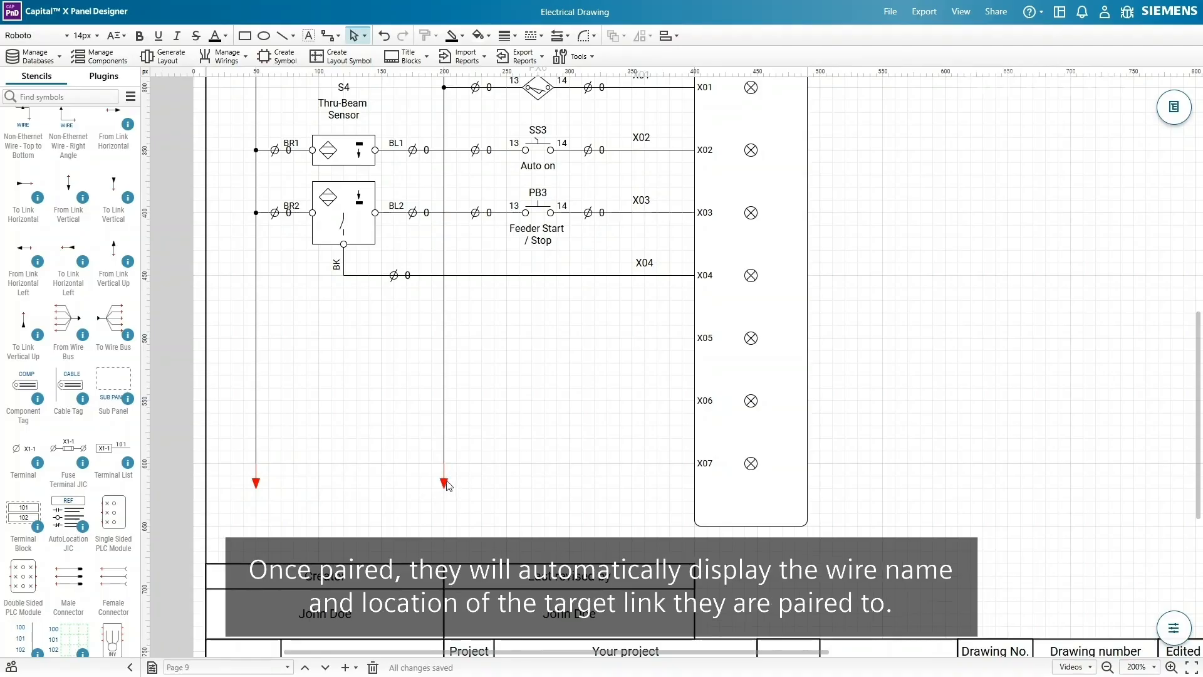
double_click(443, 483)
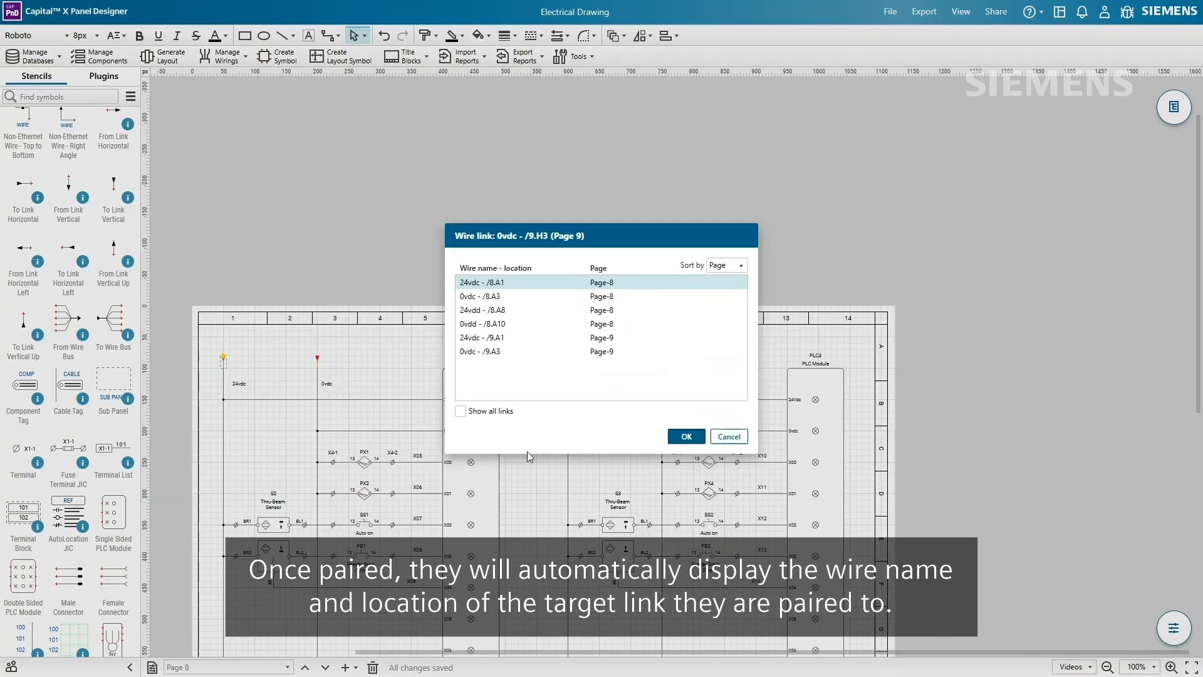
left_click(637, 297)
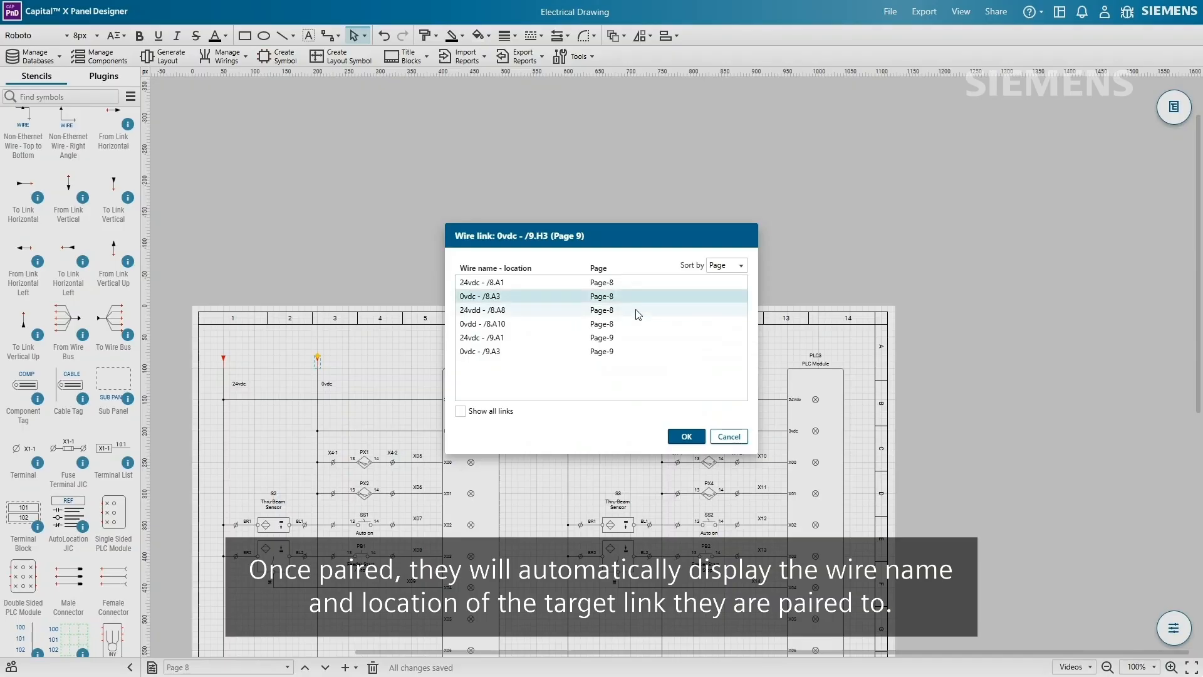
left_click(637, 309)
left_click(637, 324)
left_click(636, 338)
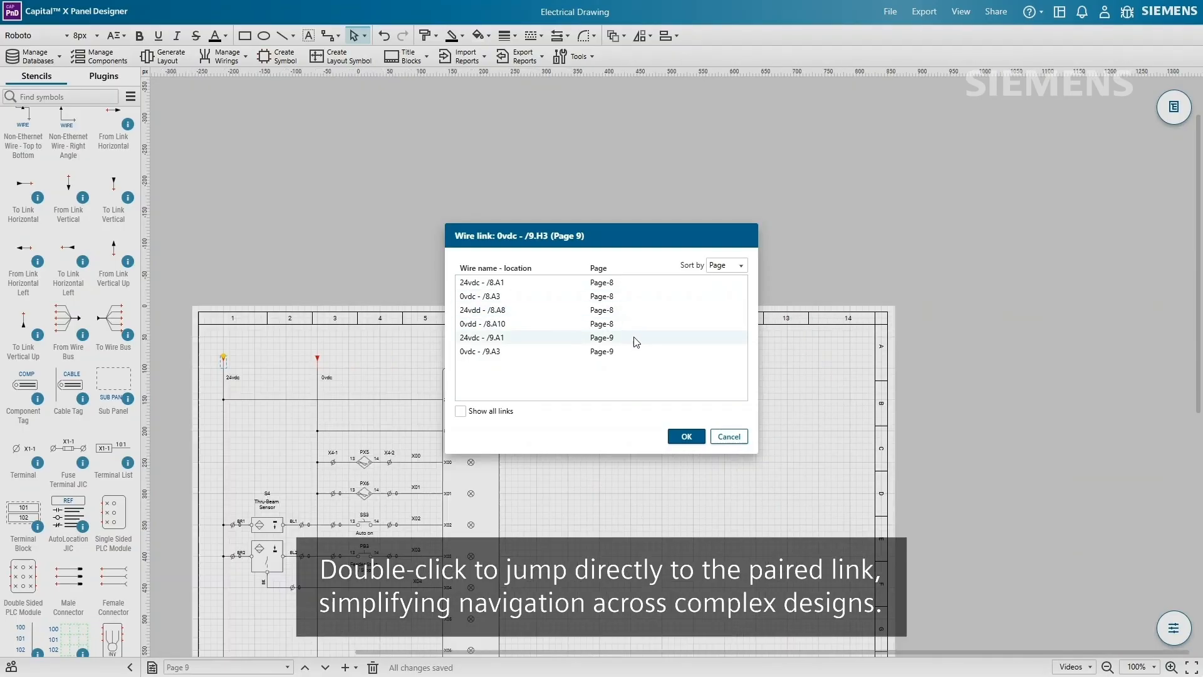
left_click(635, 353)
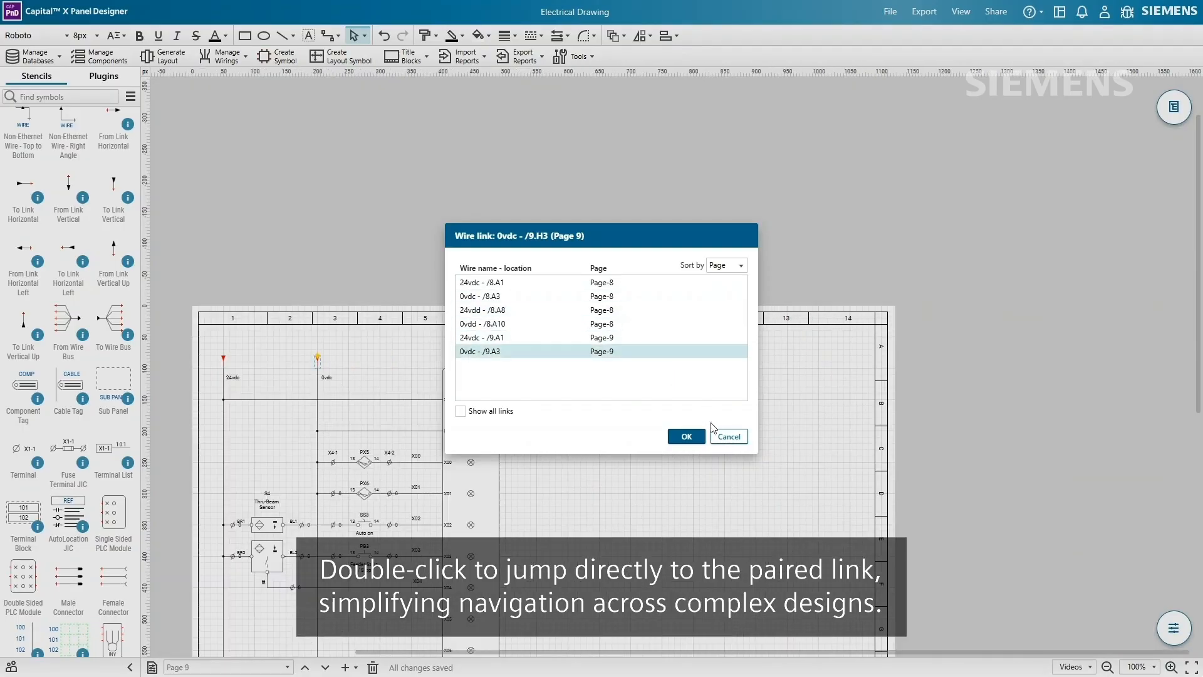
left_click(729, 436)
Select the entire PLC circuit and drag it into the top Untitled custom stencil as a prefab, leaving page 9 empty.
left_click(534, 393)
scroll(534, 392, "down", 5)
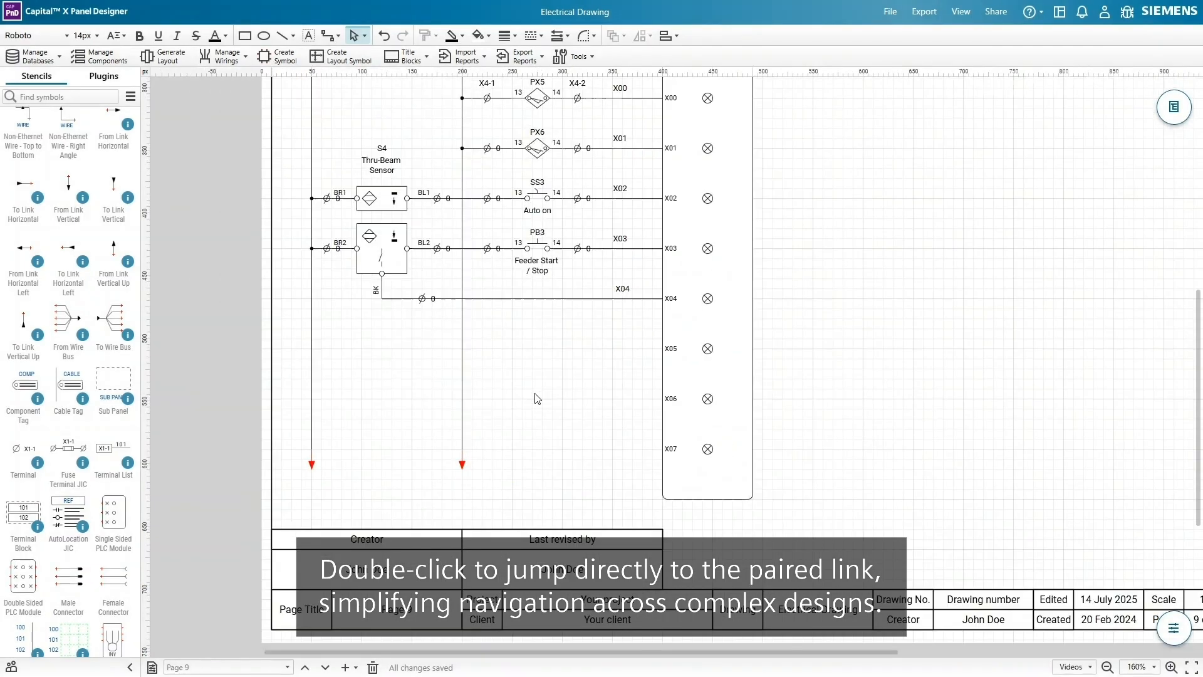
left_click_drag(534, 393, 489, 446)
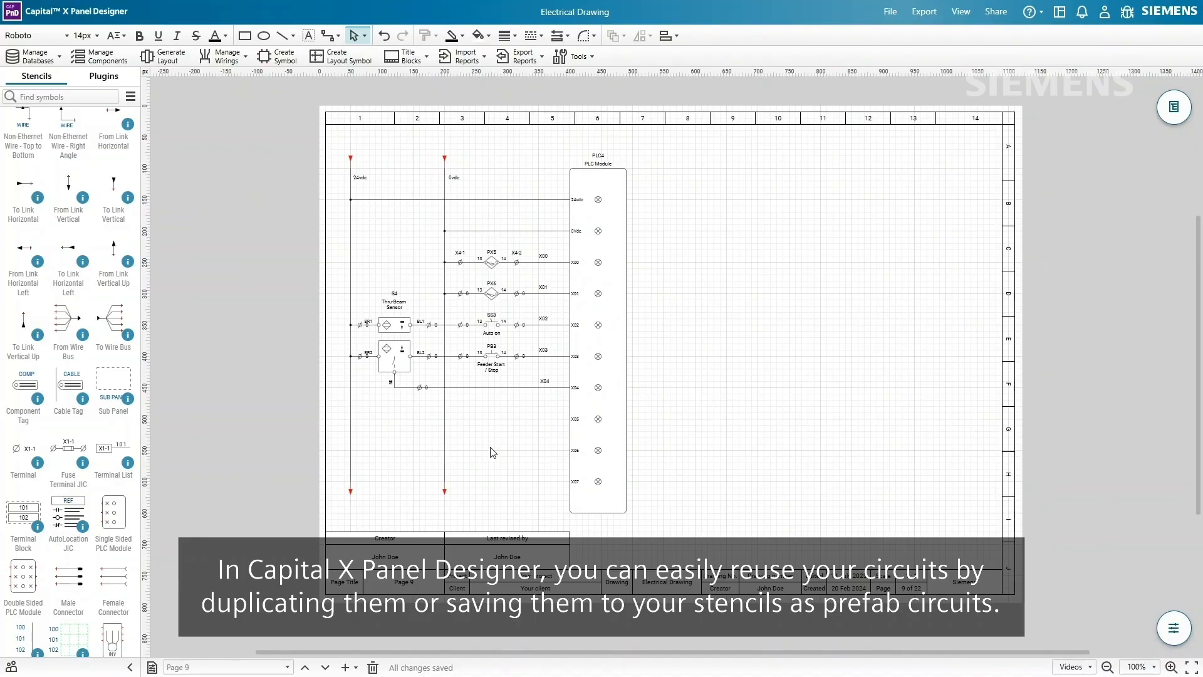
left_click_drag(323, 127, 719, 554)
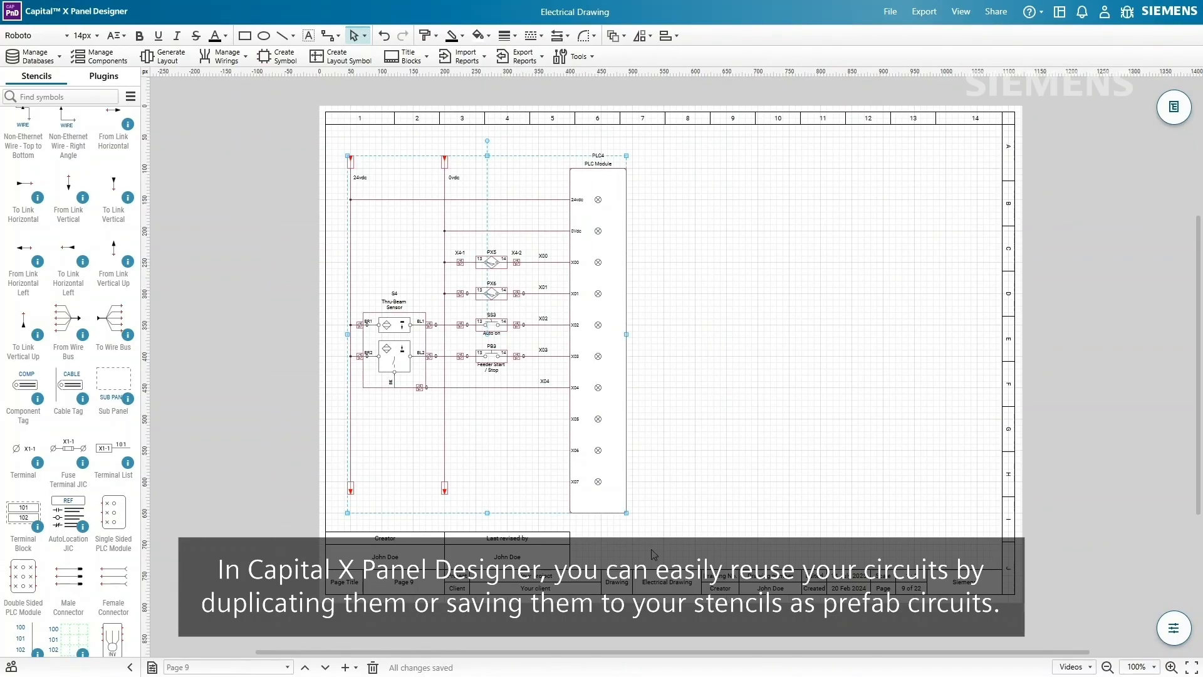
right_click(132, 314)
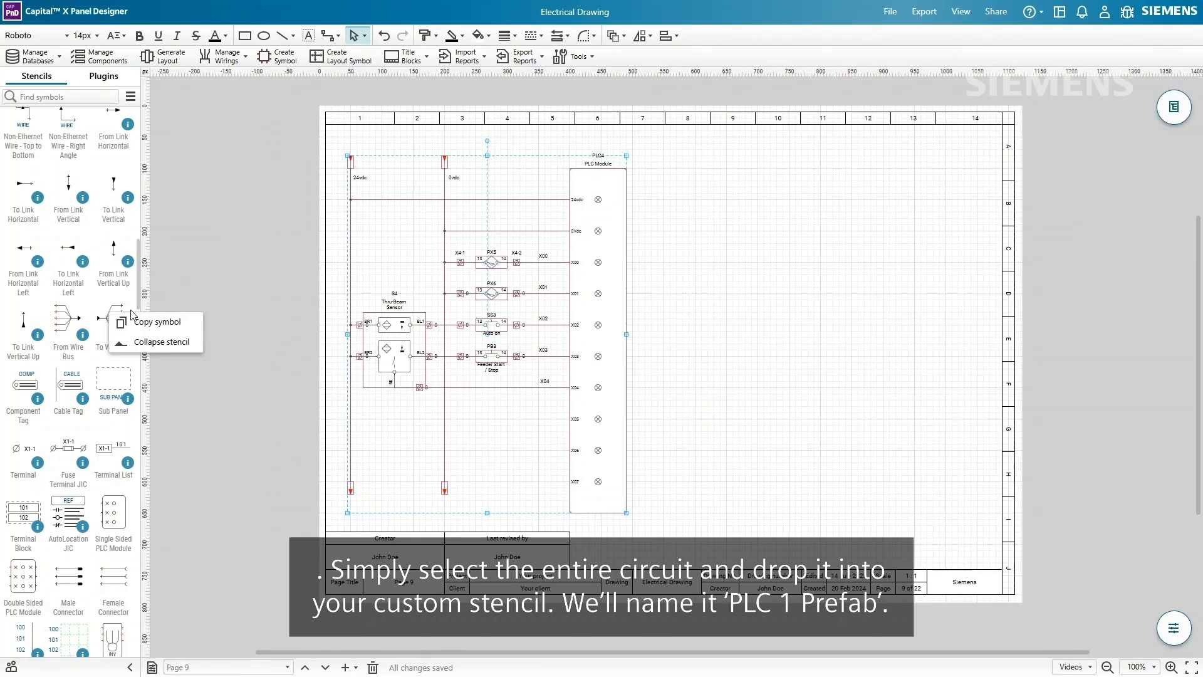
left_click(187, 340)
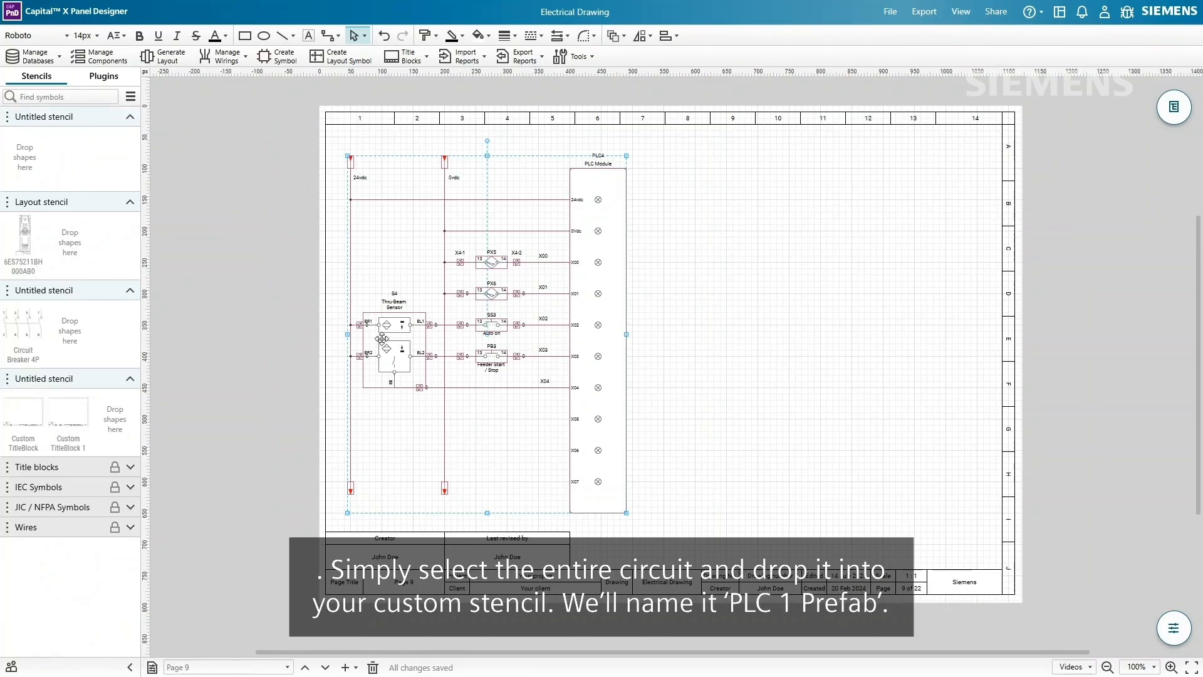
left_click_drag(318, 345, 44, 173)
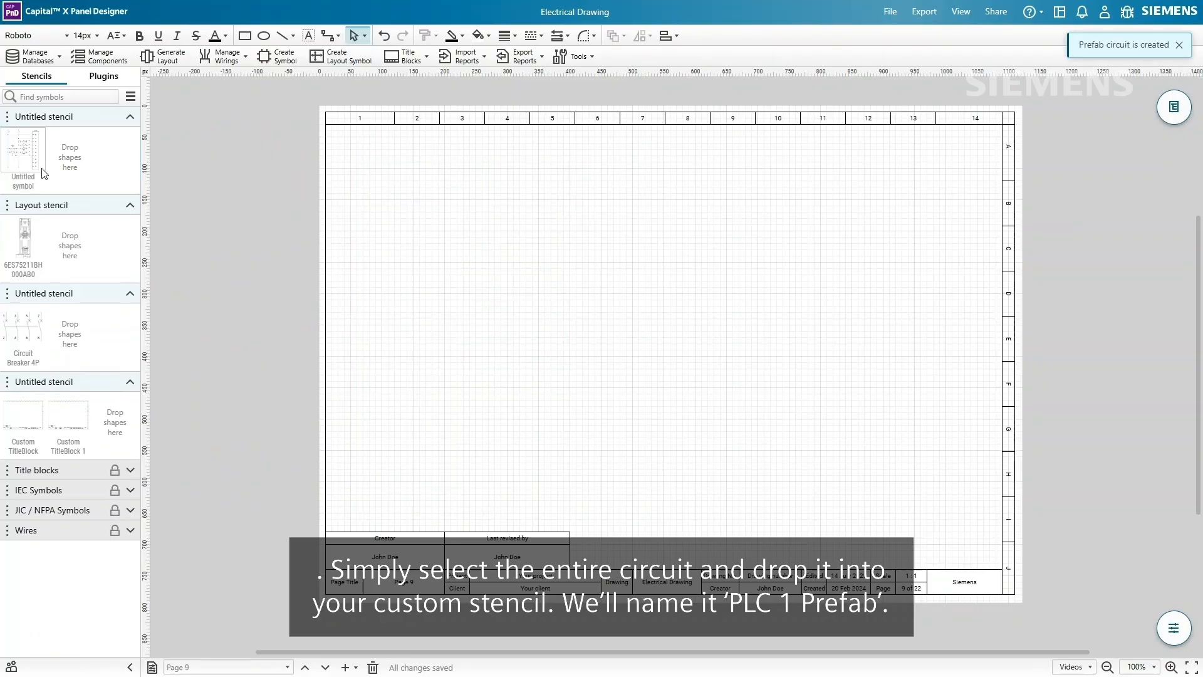
Change the new stencil symbol's name from 'Untitled symbol' to 'PLC 1 Prefab'.
right_click(35, 155)
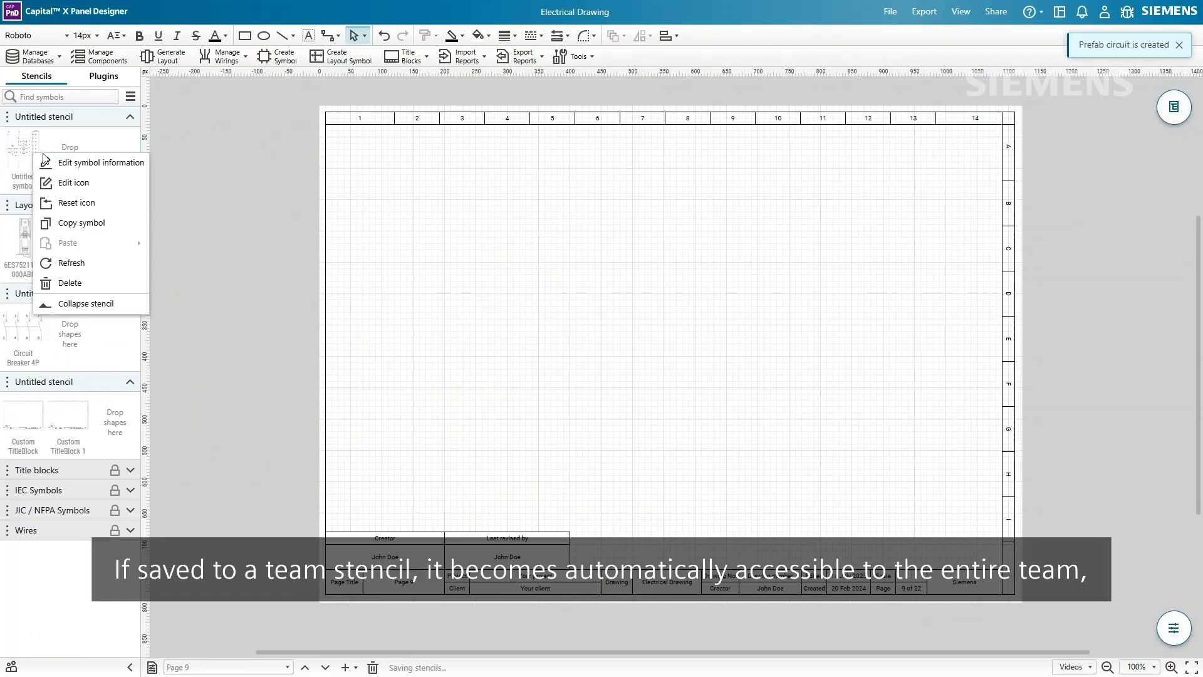
left_click(100, 165)
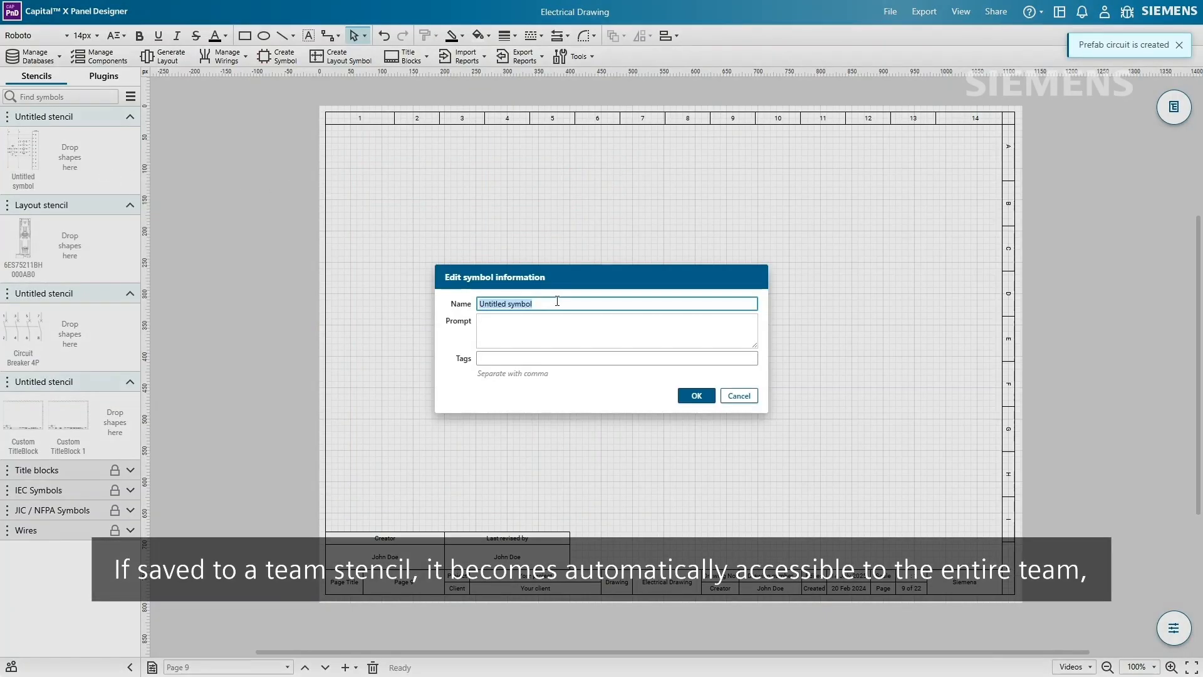
type("PLC 1")
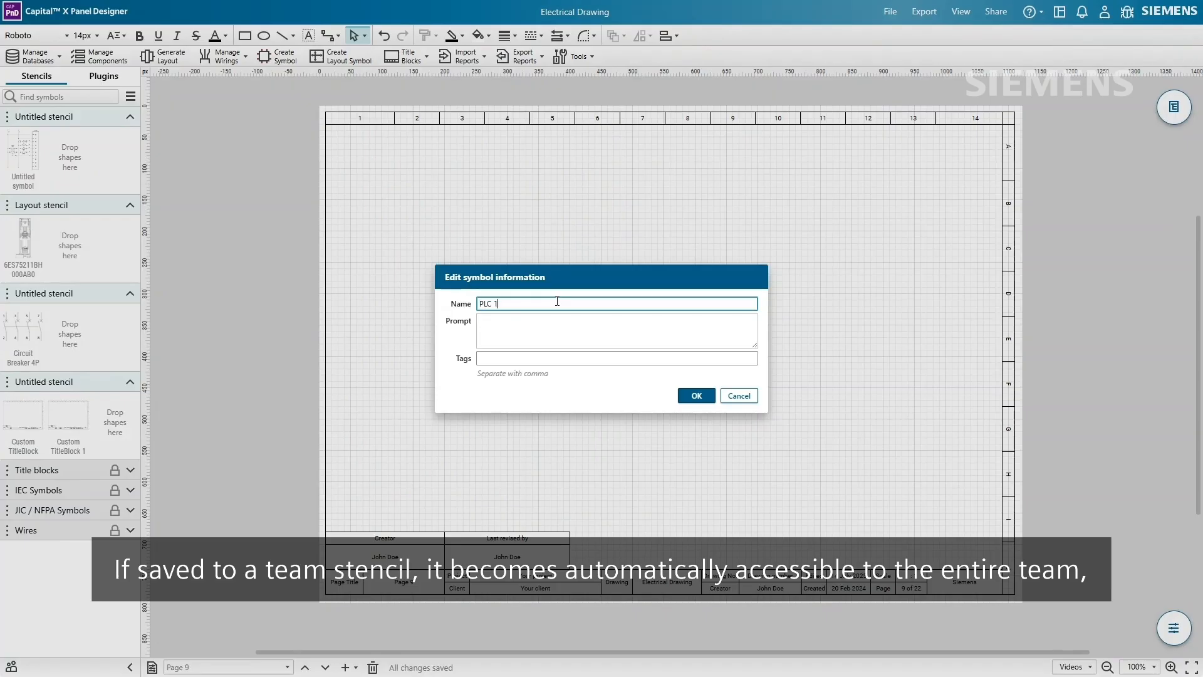
type(" Prefab")
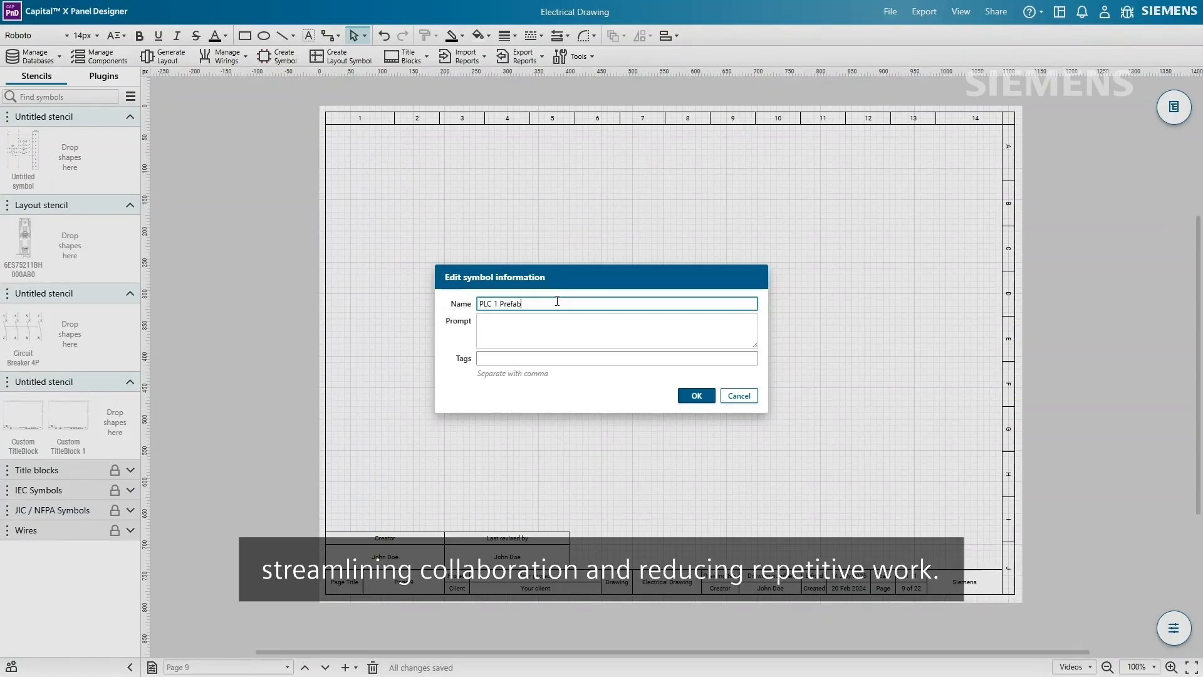
left_click(706, 398)
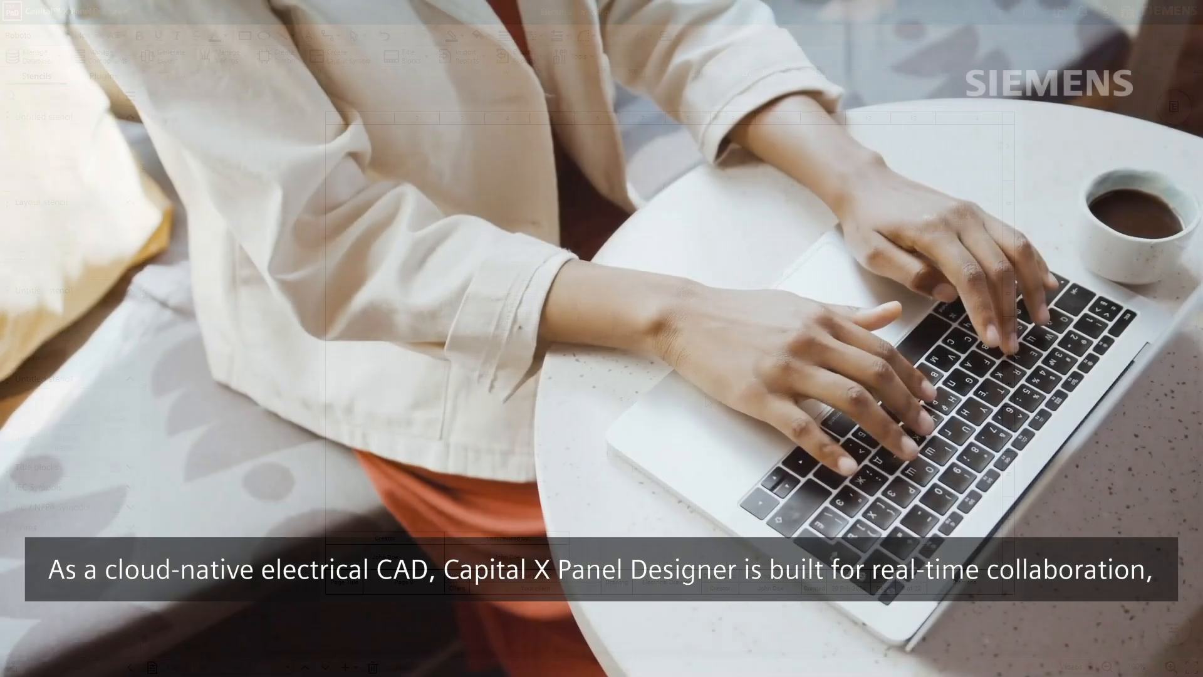
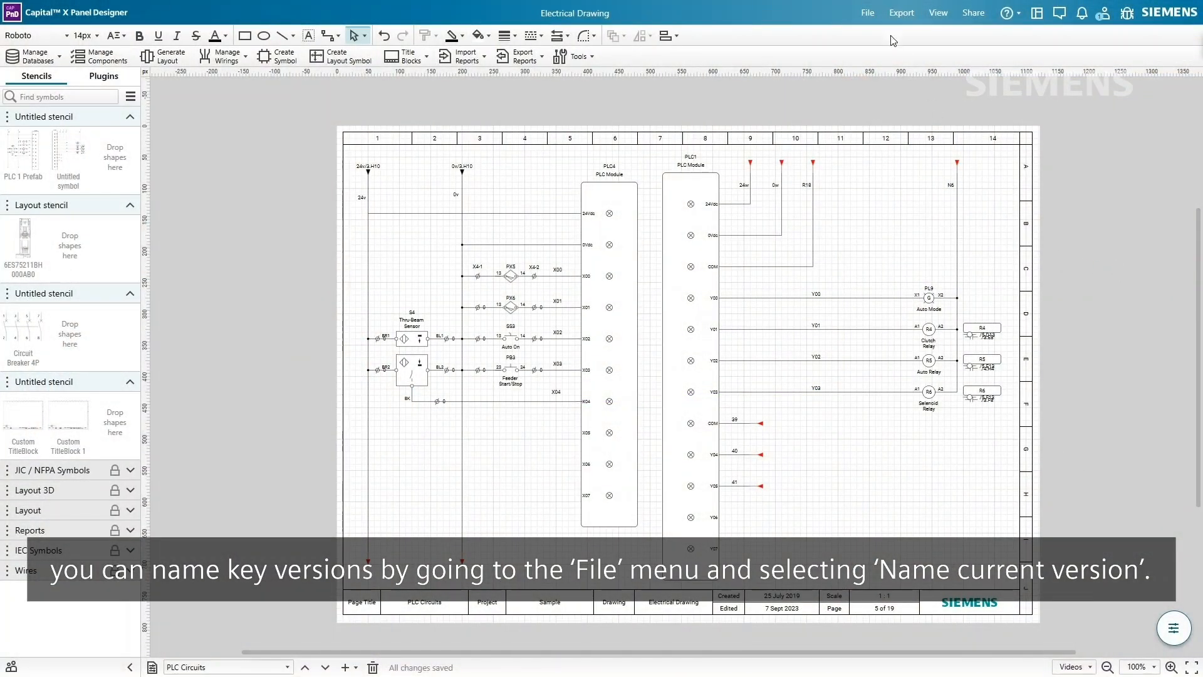
Name the current drawing version with the author's name and the date July 11th.
left_click(869, 14)
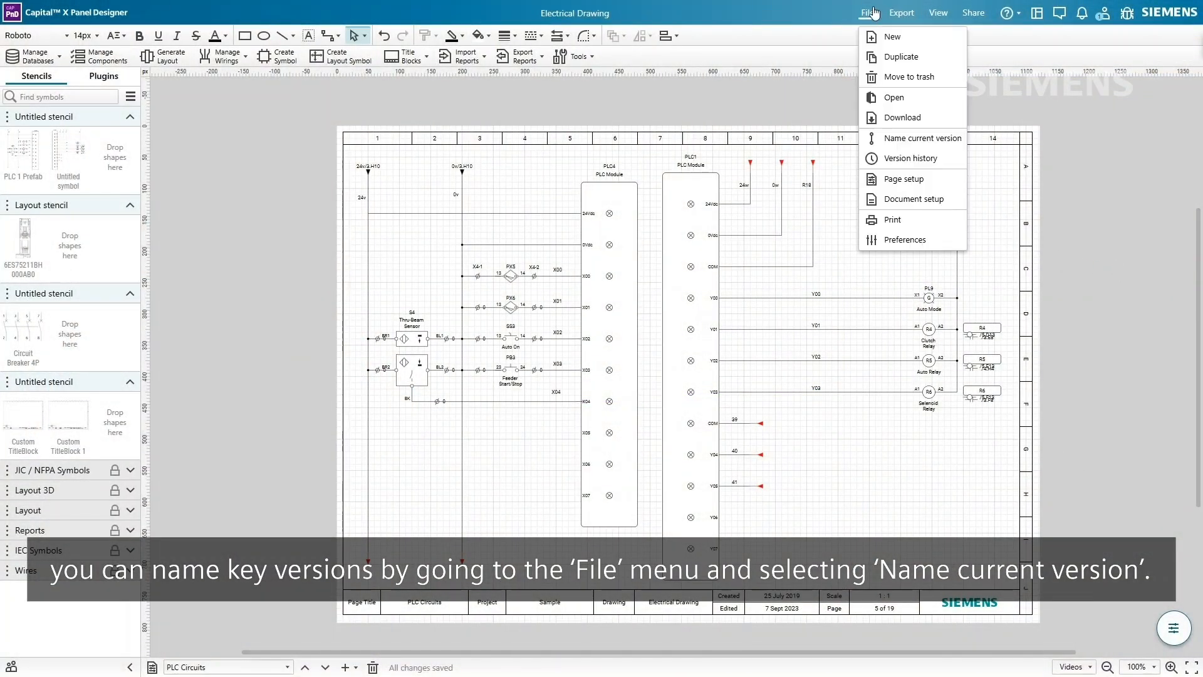
left_click(921, 139)
type("John - July 11th")
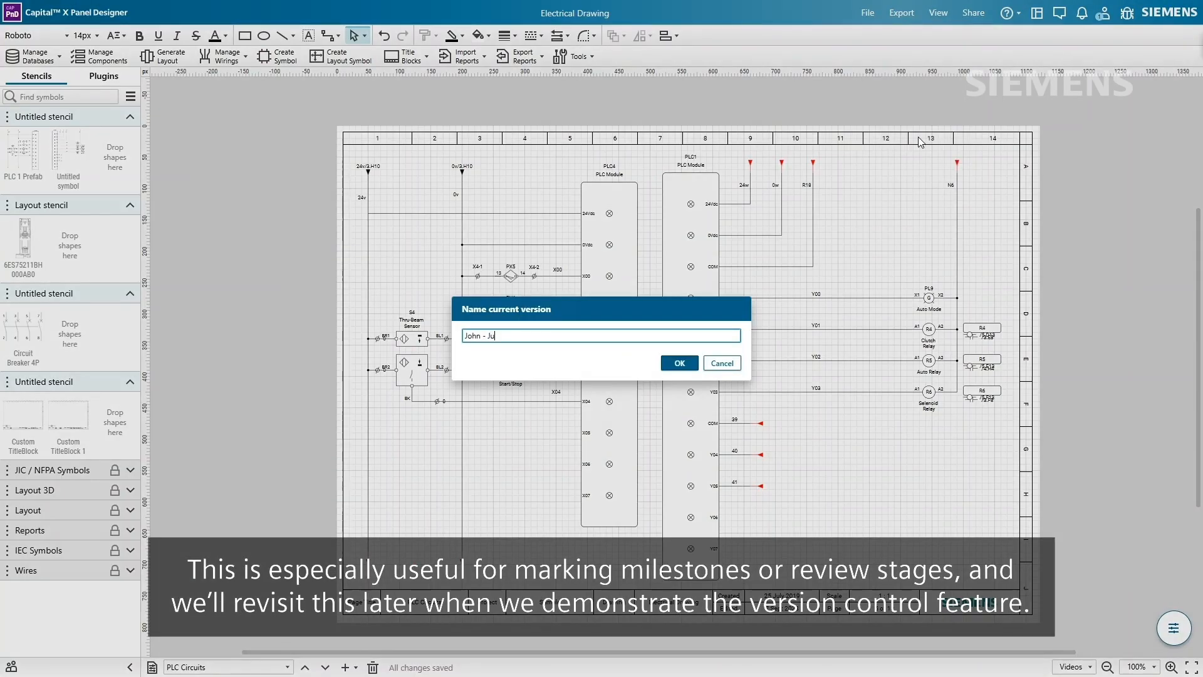
left_click(678, 363)
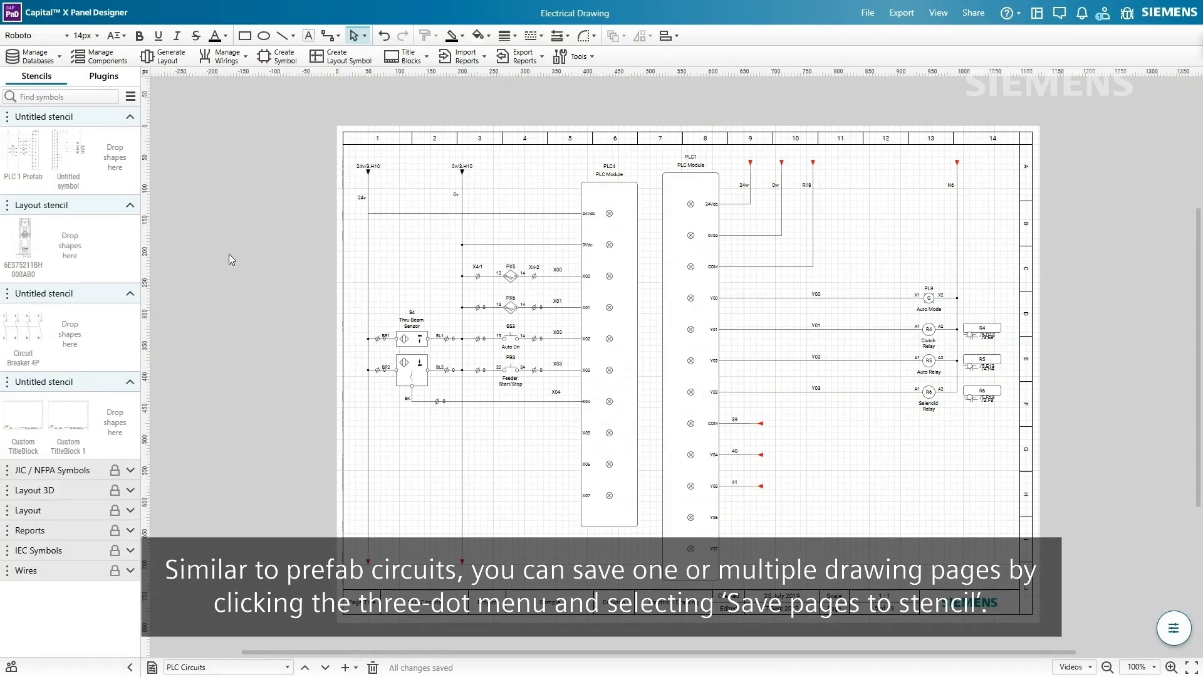
Save the PLC Circuits page to the Untitled stencil as 'PLC Circuit' and drag it onto the drawing.
left_click(8, 117)
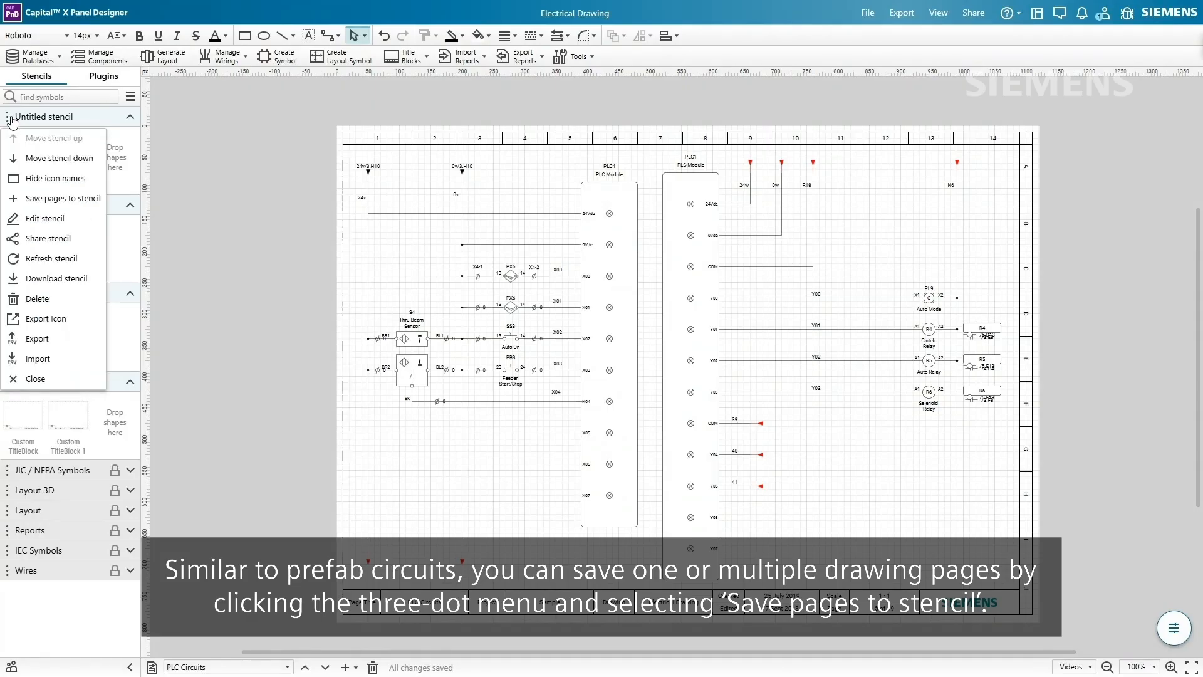
left_click(65, 200)
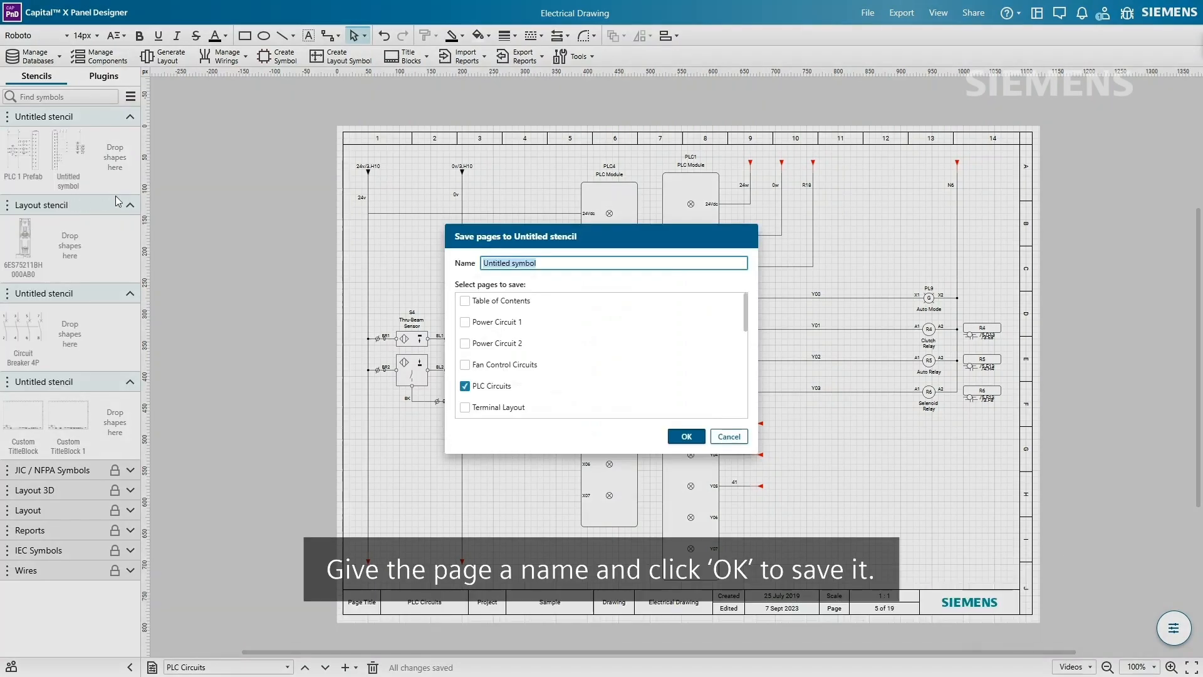
type("PLC")
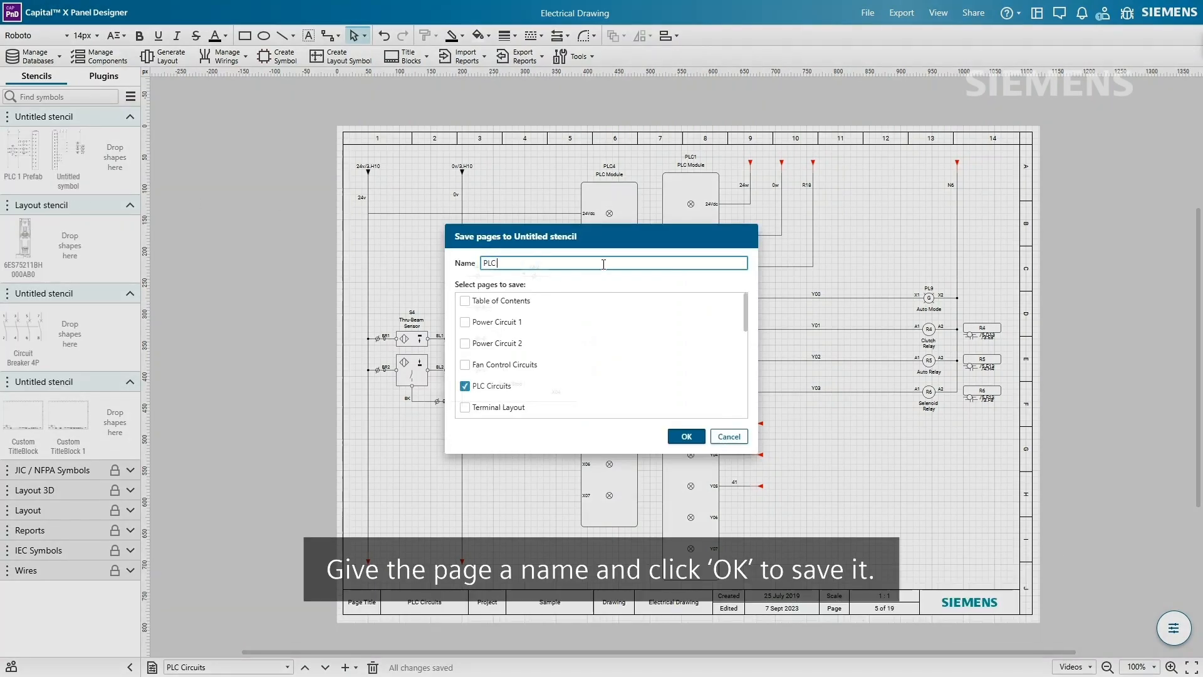
type(" Circuit")
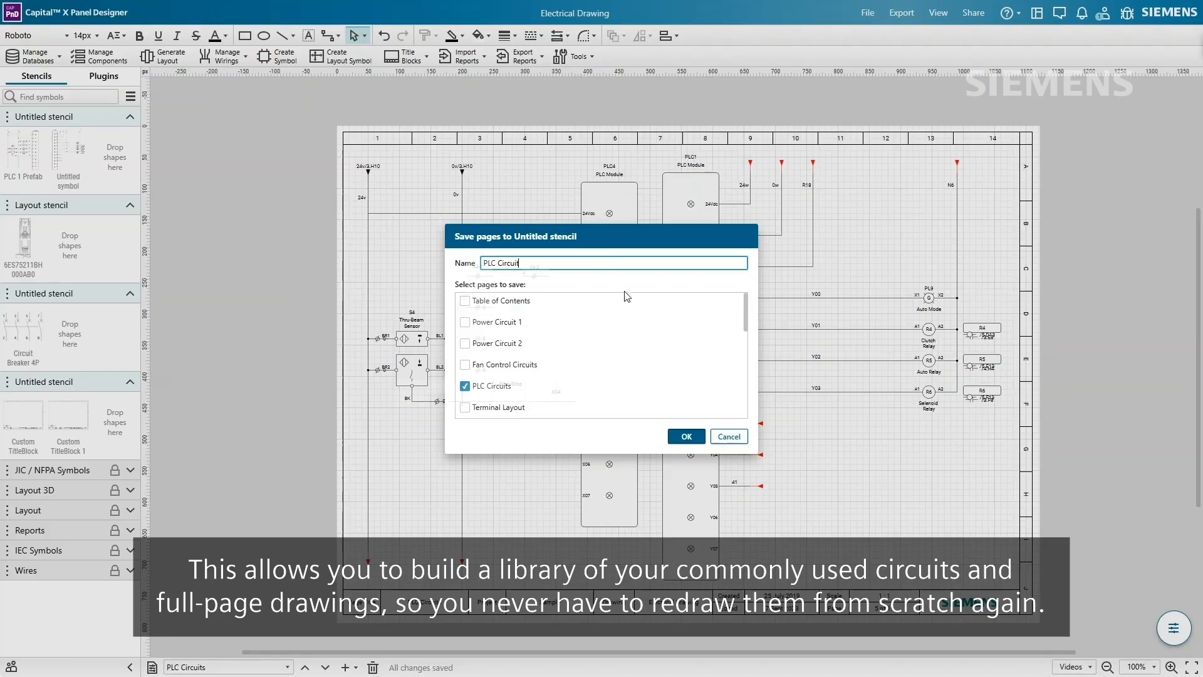
left_click(687, 436)
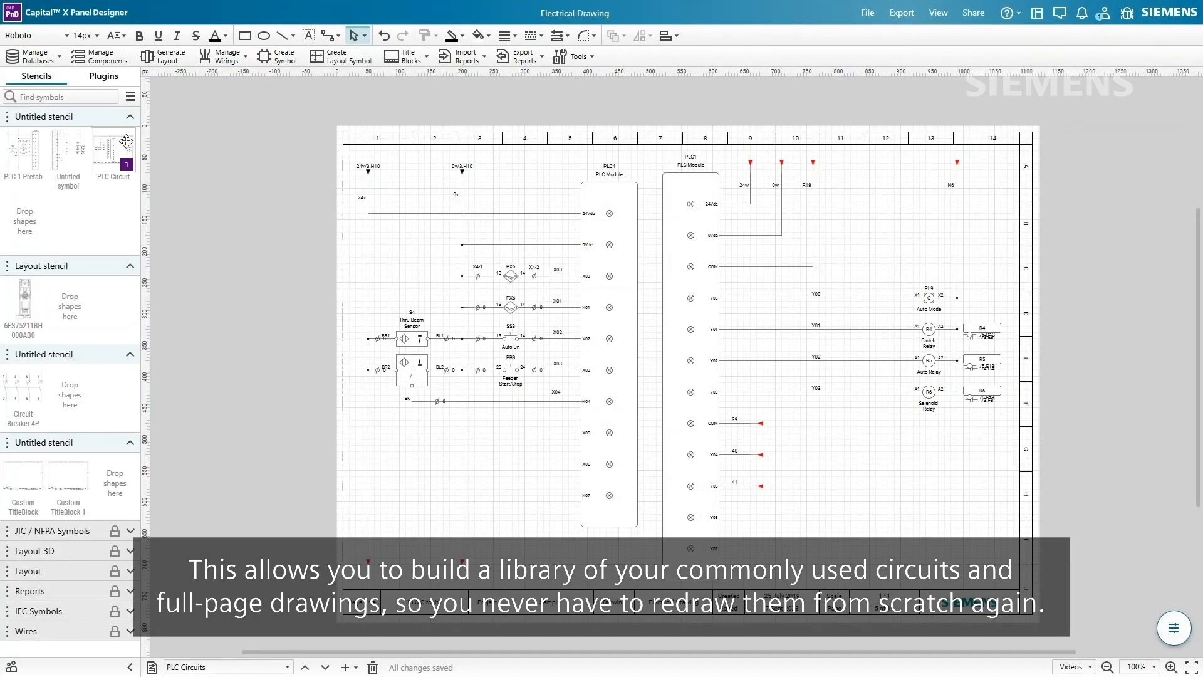
mouse_move(224, 193)
left_mouse_down()
mouse_move(605, 263)
mouse_move(614, 275)
left_mouse_up()
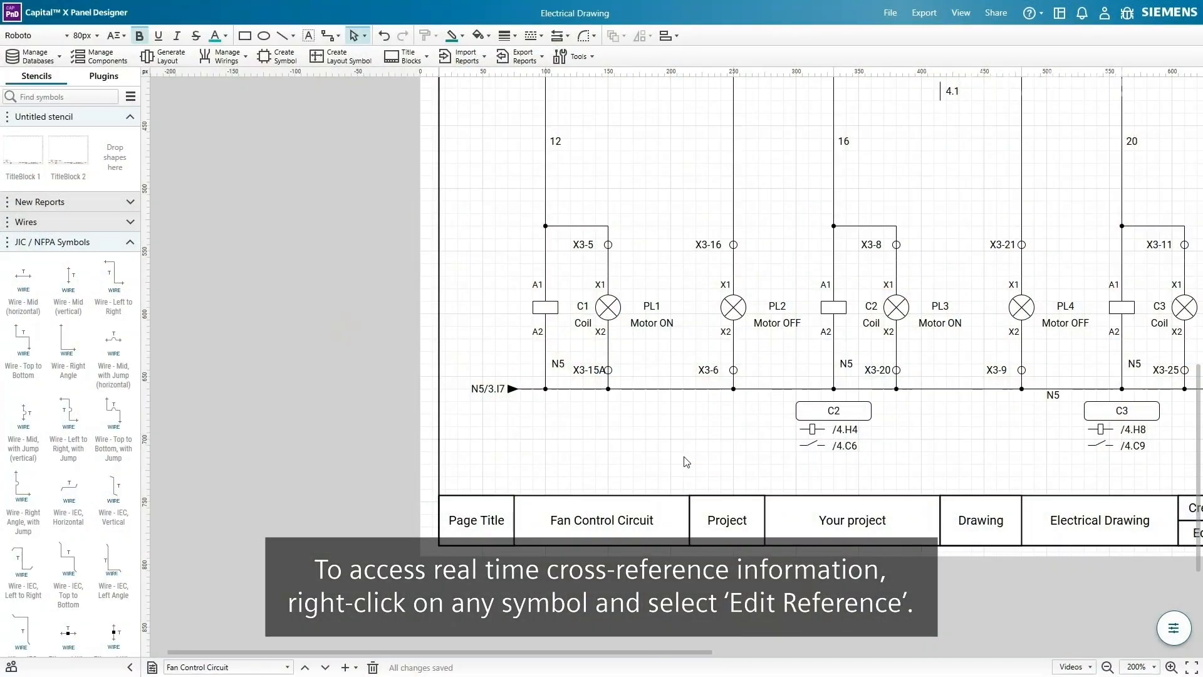
right_click(548, 312)
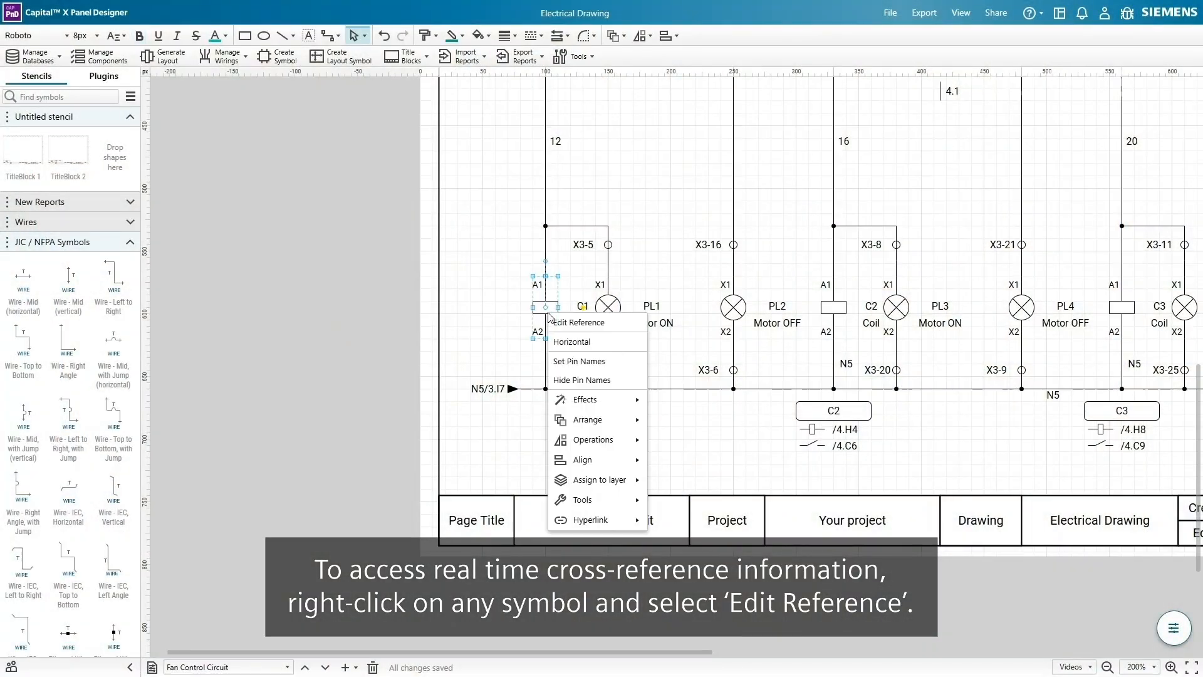
left_click(606, 323)
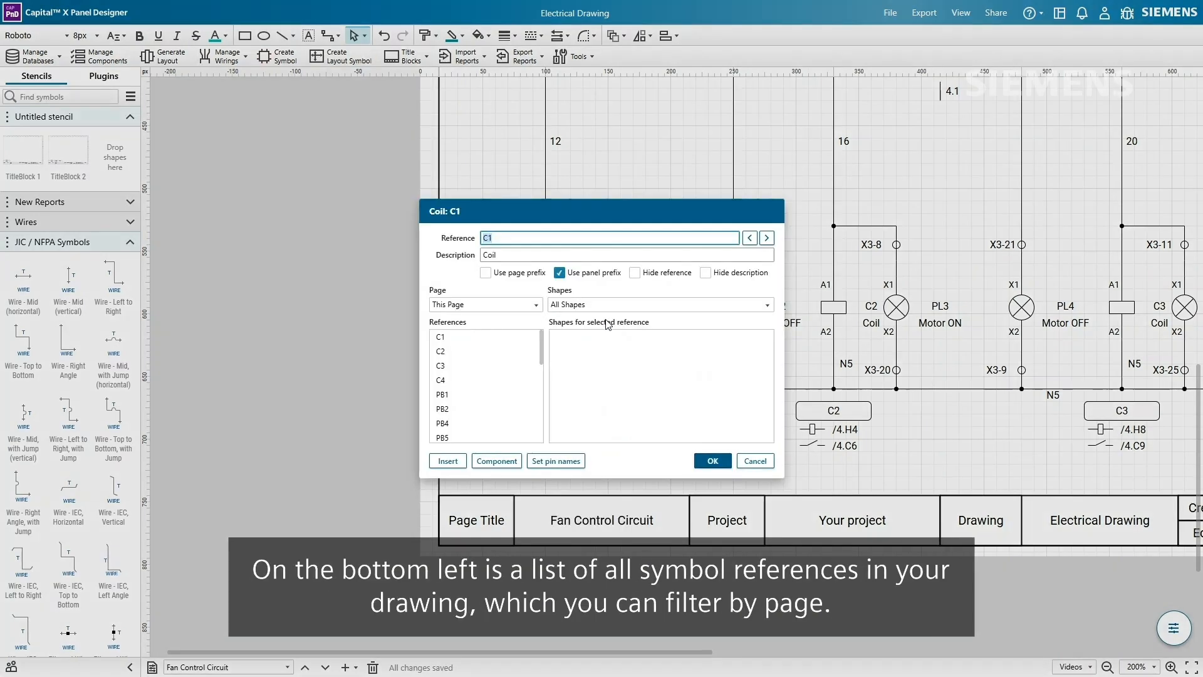
left_click(509, 338)
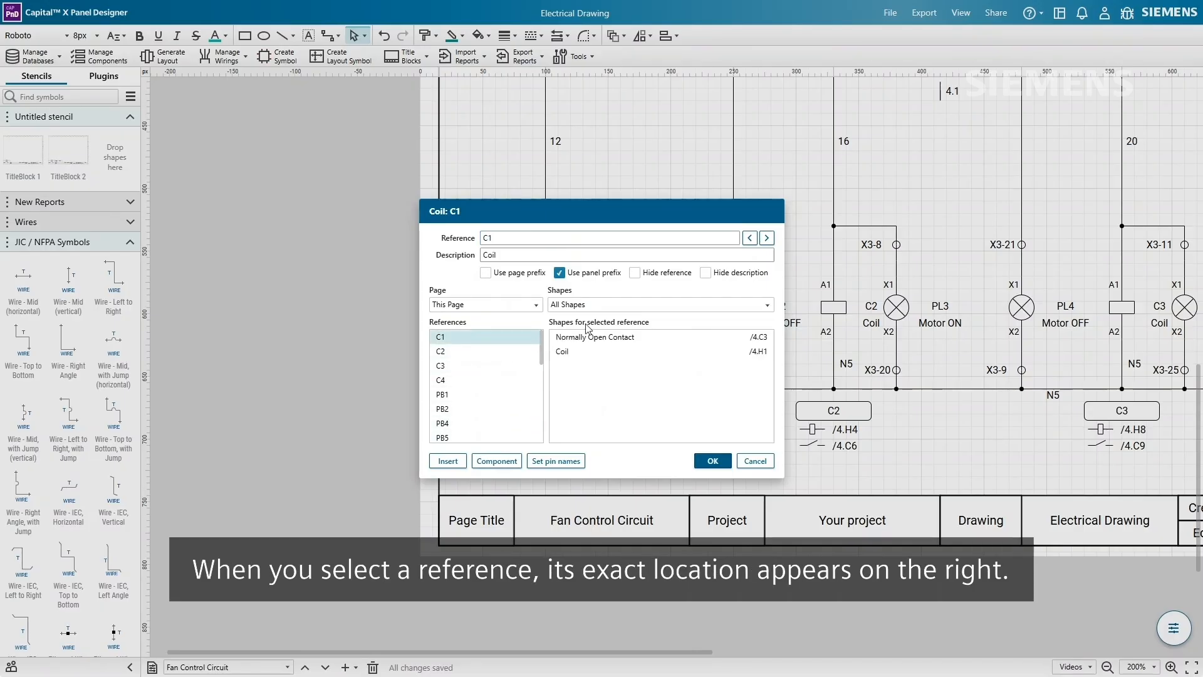
left_click(687, 341)
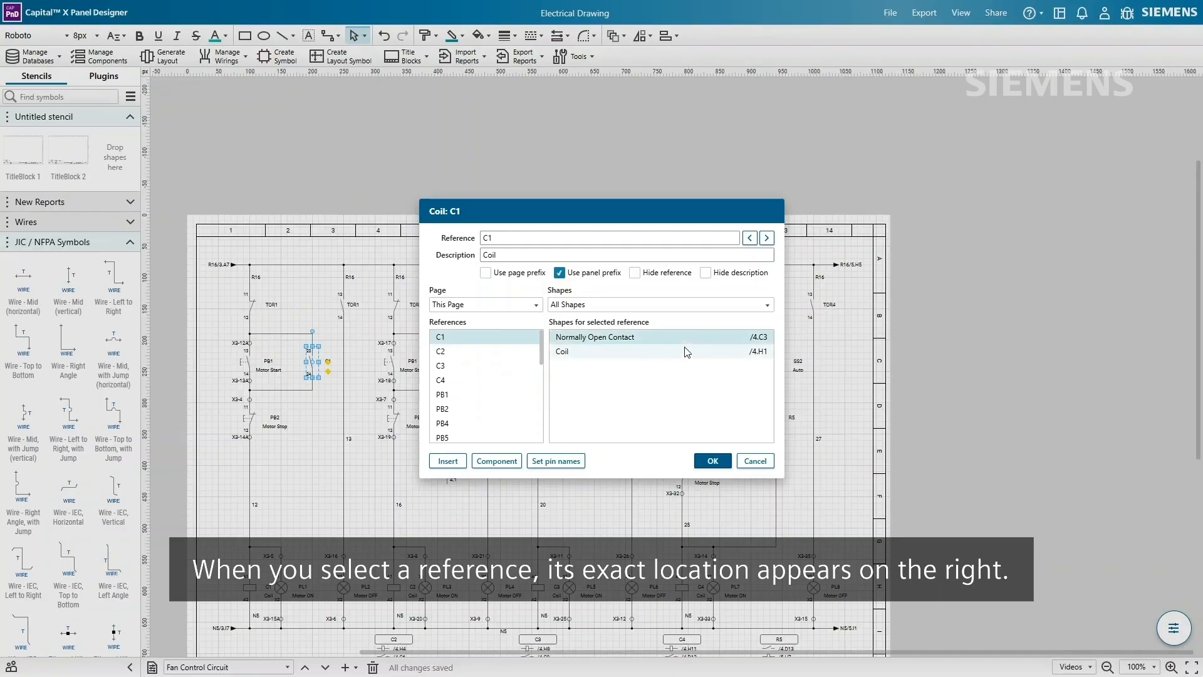
left_click(688, 354)
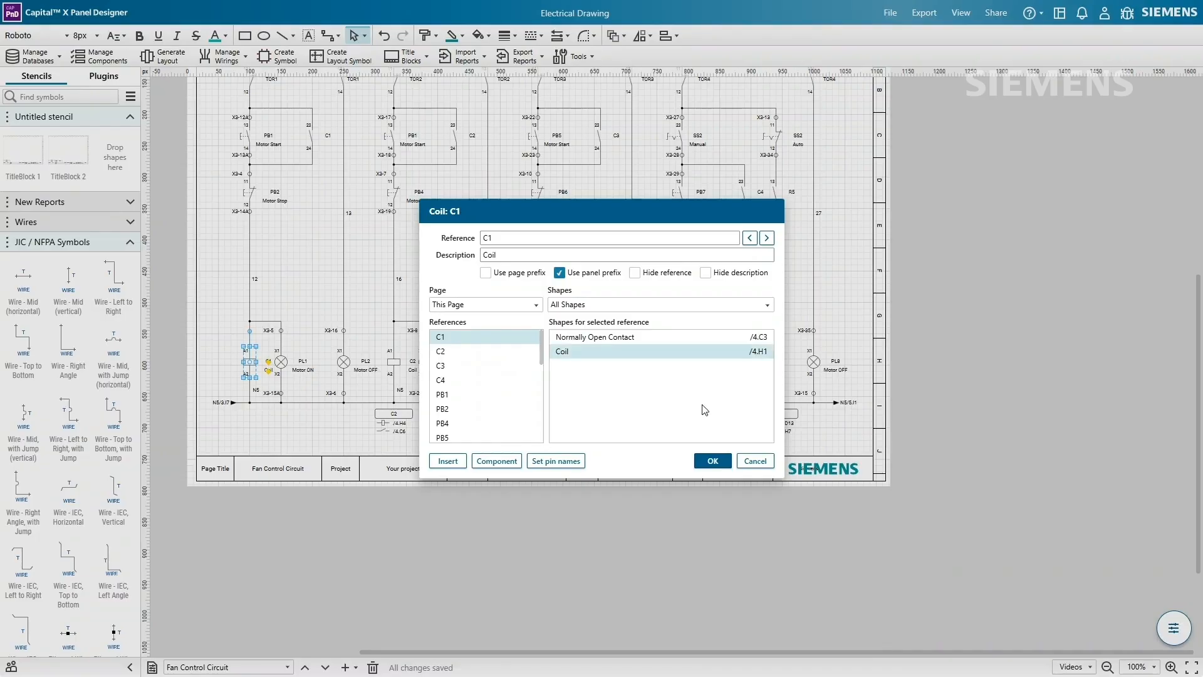
left_click(714, 462)
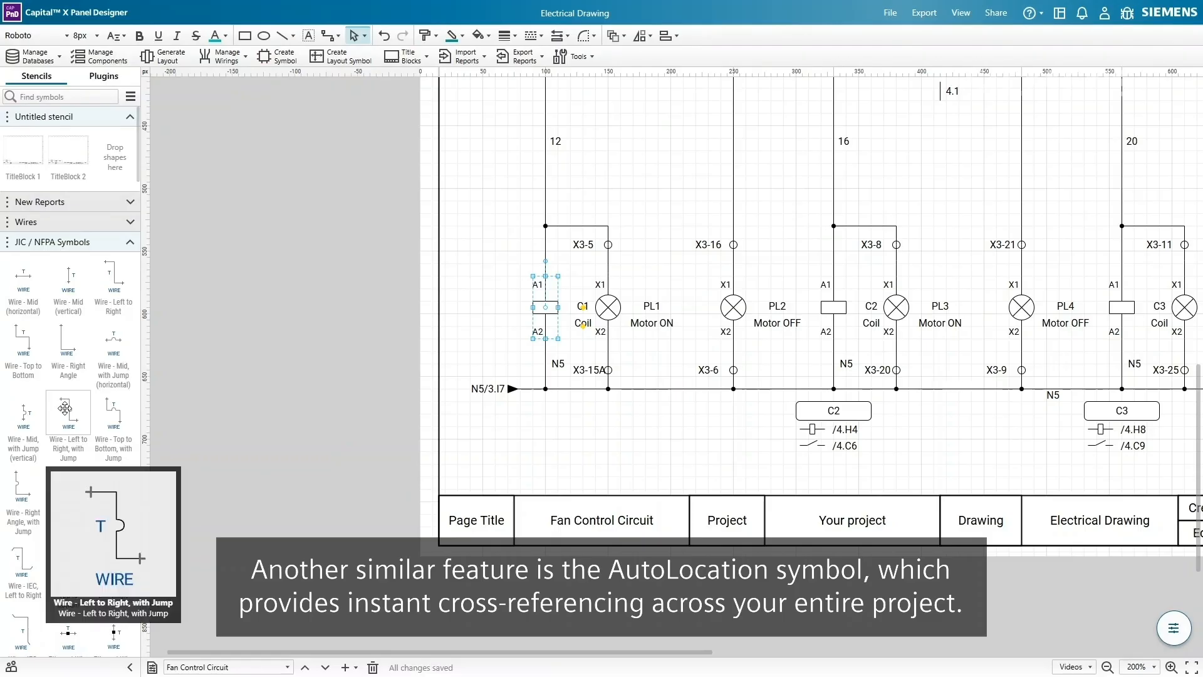
Place an AutoLocation JIC symbol below the C1 circuit and set it to track reference C1.
scroll(65, 408, "down", 6)
scroll(65, 408, "down", 6)
mouse_move(75, 410)
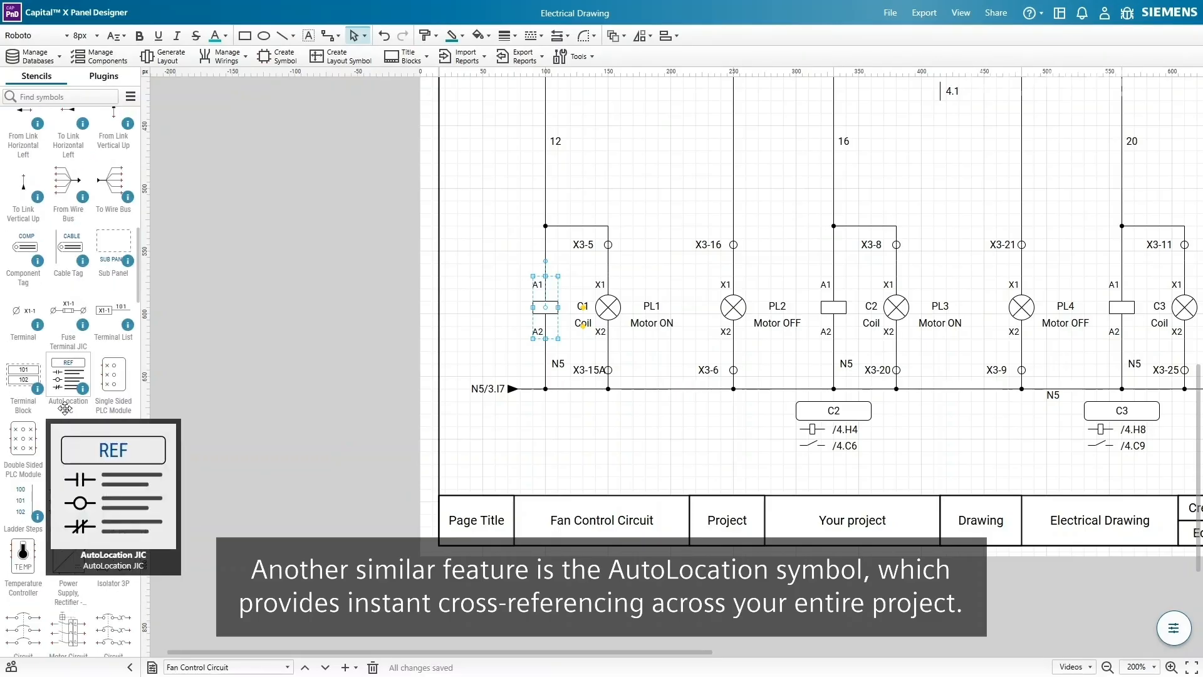
left_click_drag(75, 410, 585, 418)
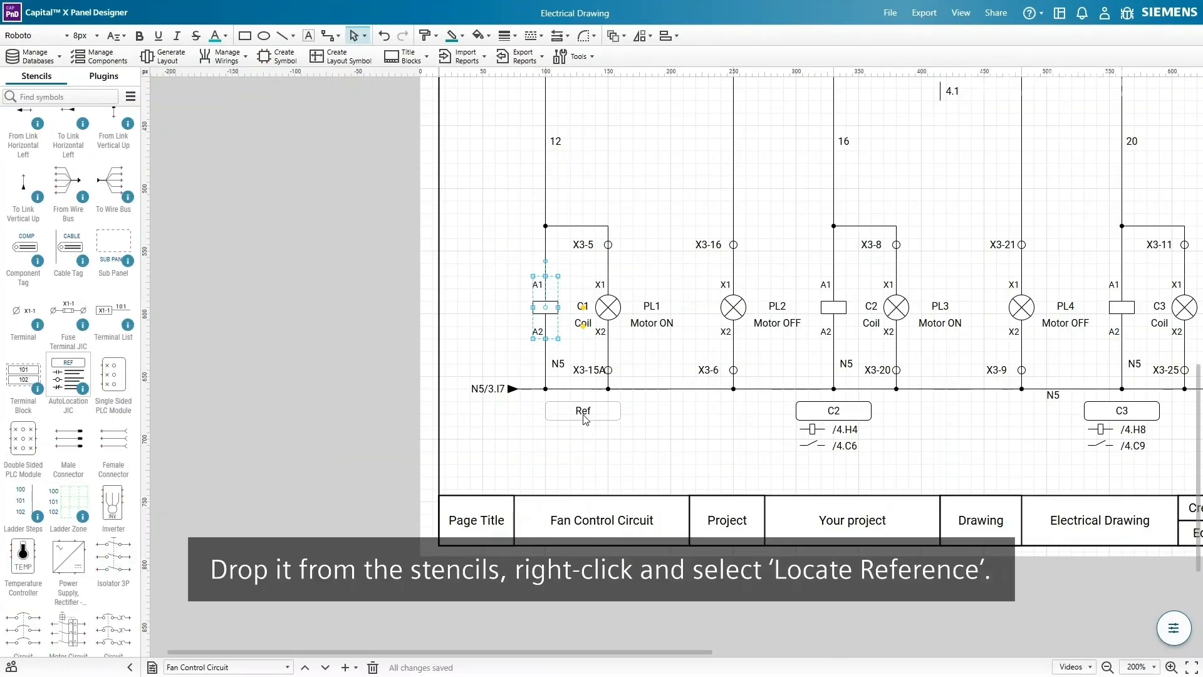
right_click(585, 412)
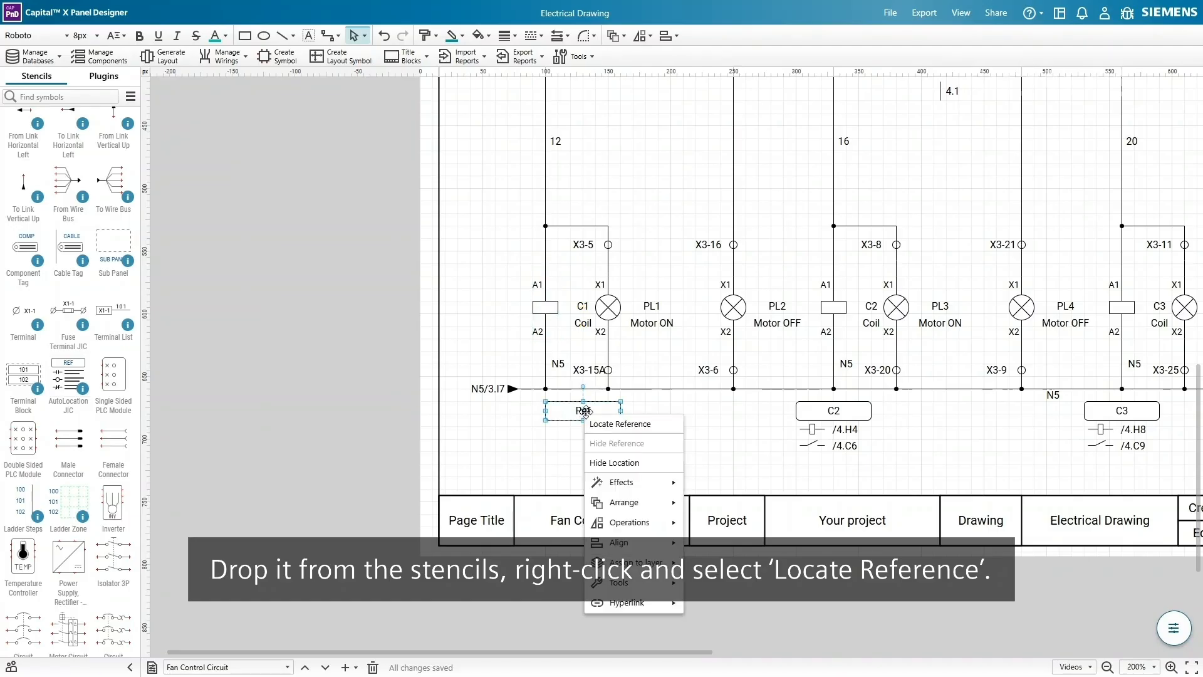
left_click(650, 424)
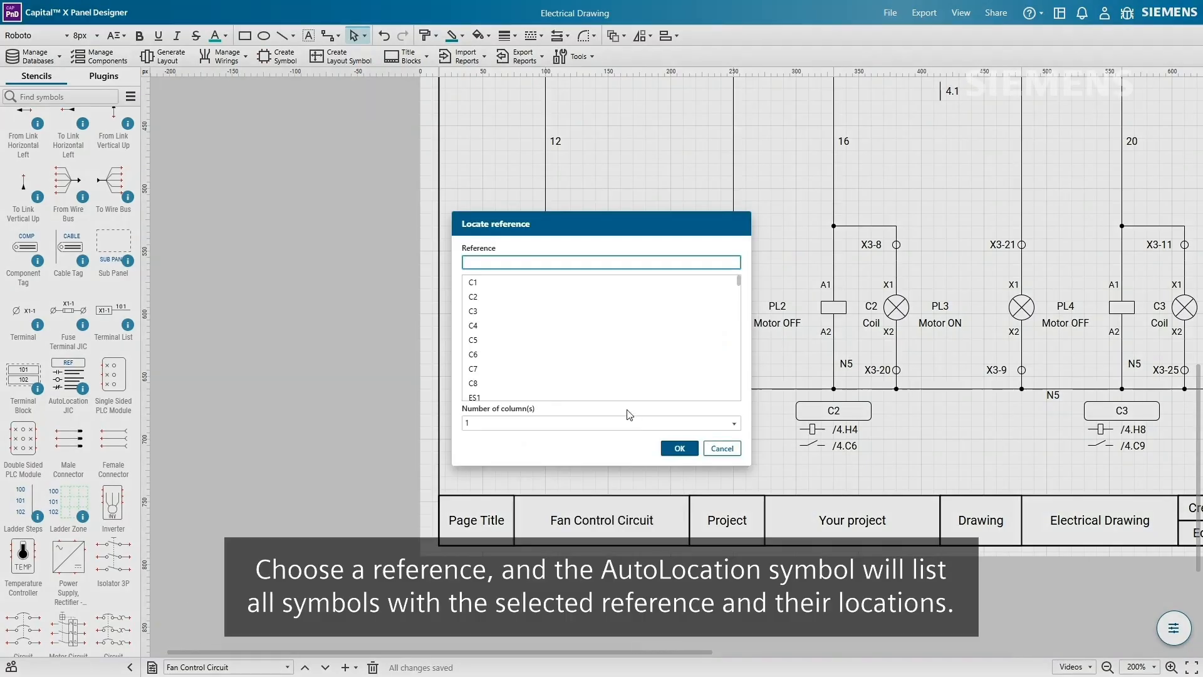
left_click(609, 287)
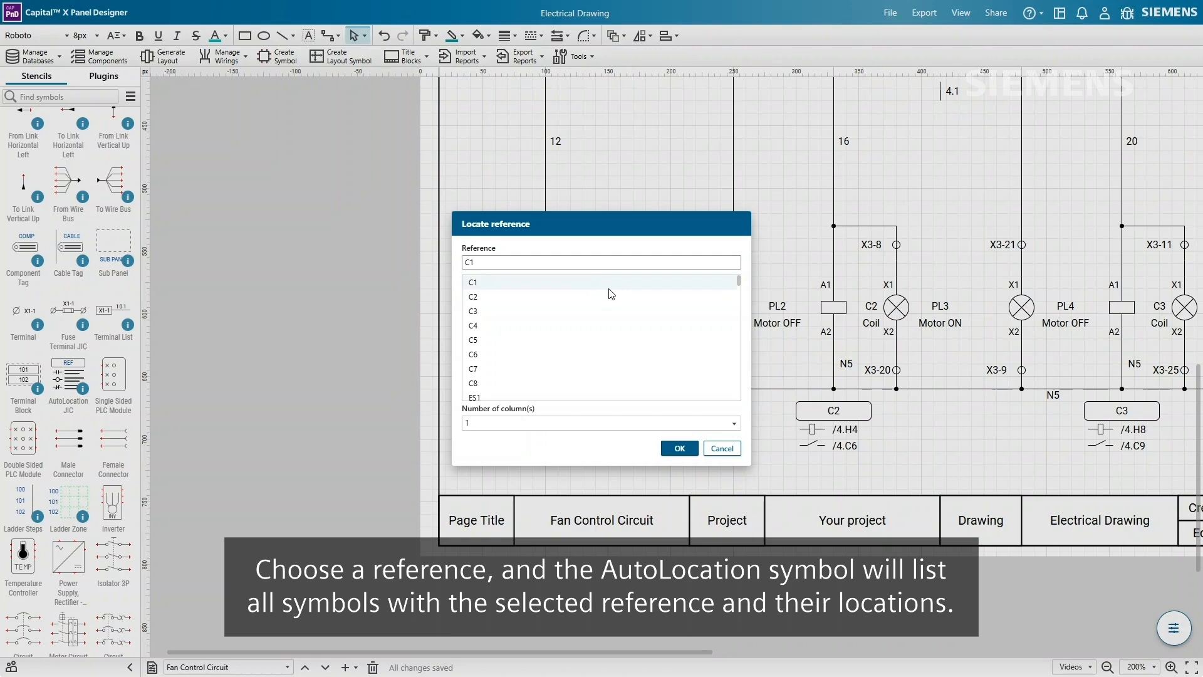
left_click(680, 450)
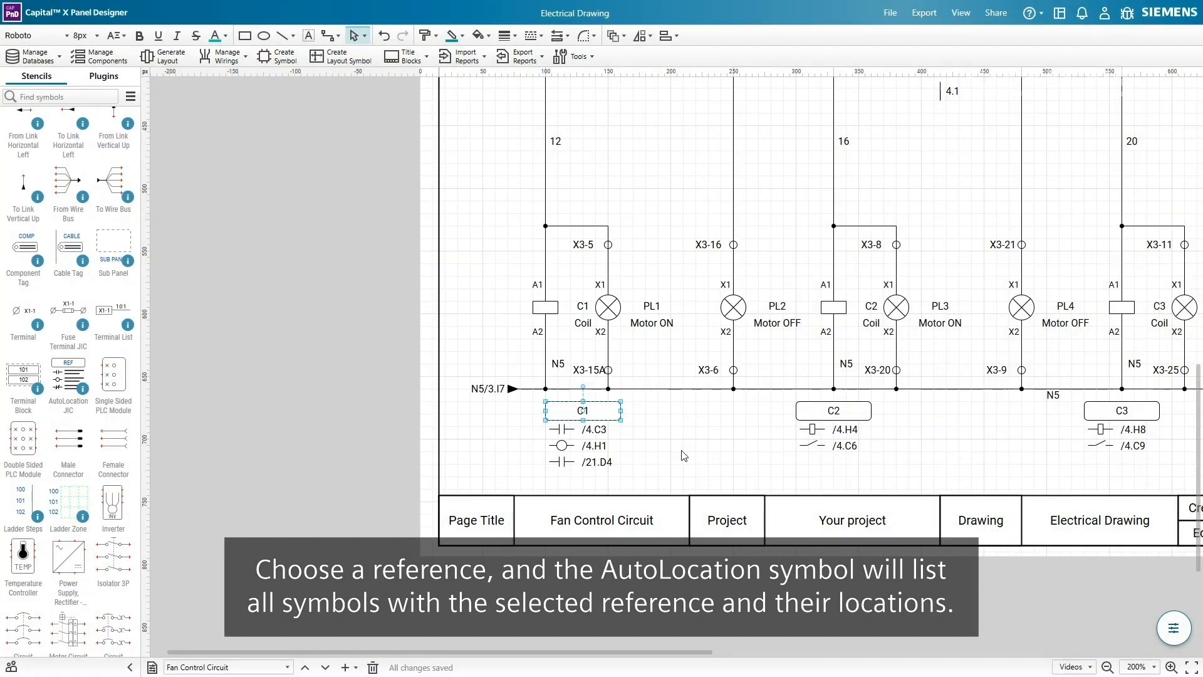
Delete the C1 coil and undo it to test the AutoLocation list's live update.
left_click(684, 456)
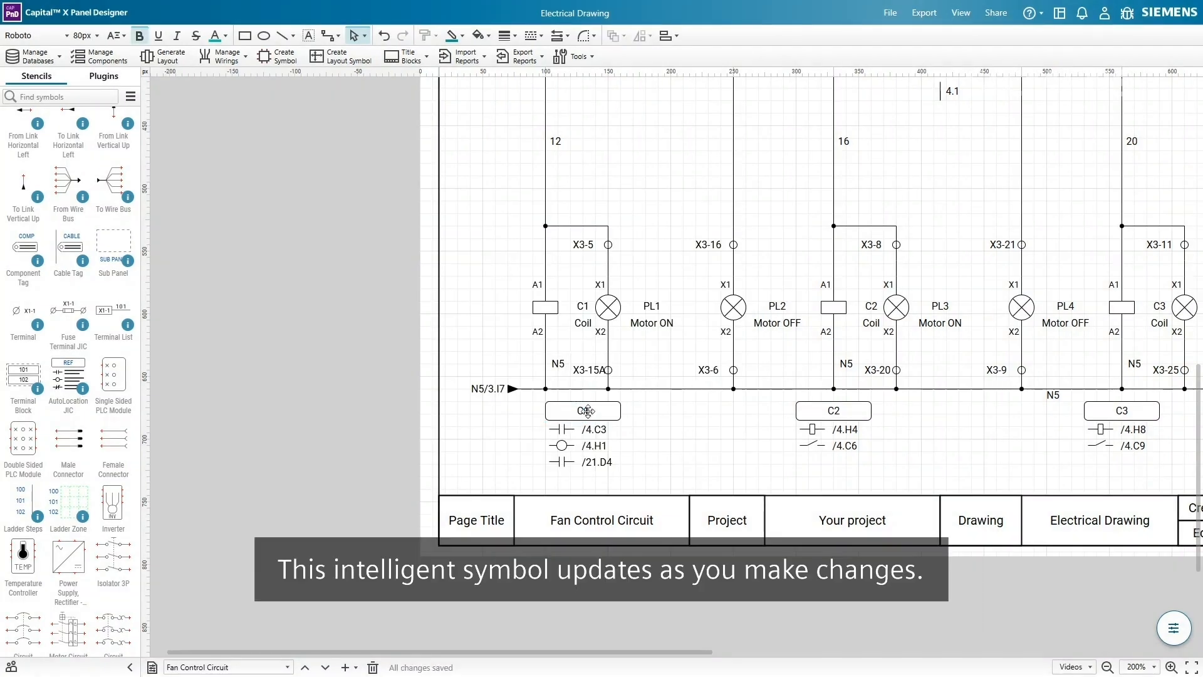
left_click(552, 308)
key("Delete")
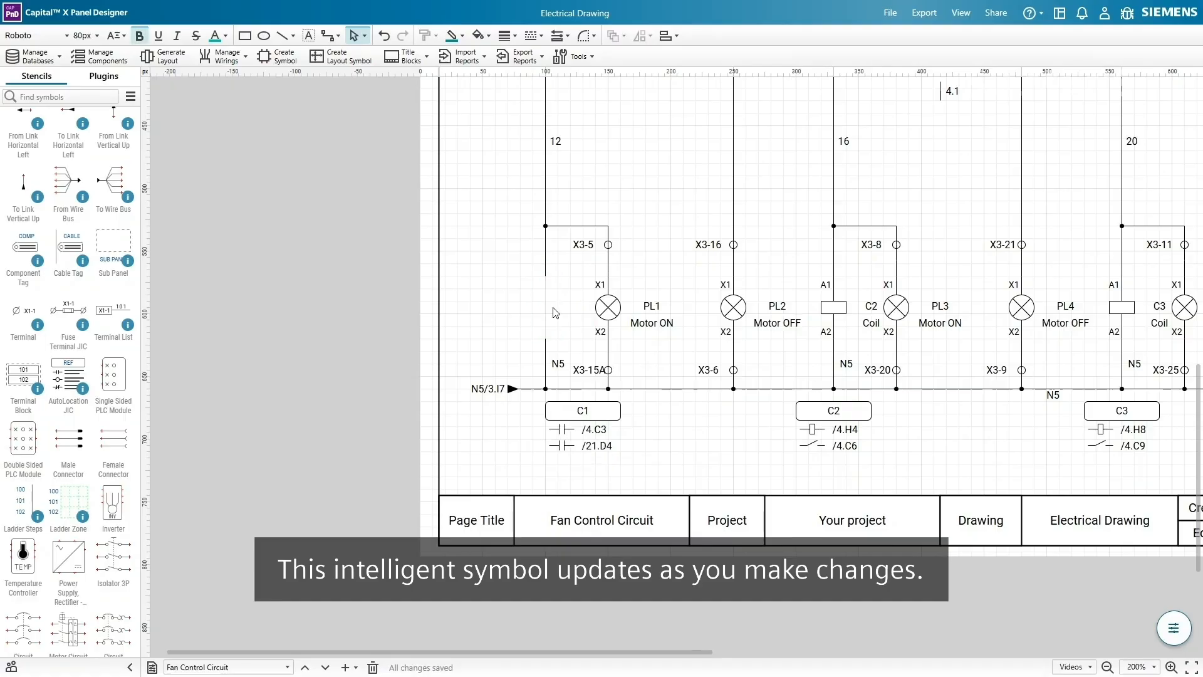
key("ctrl+z")
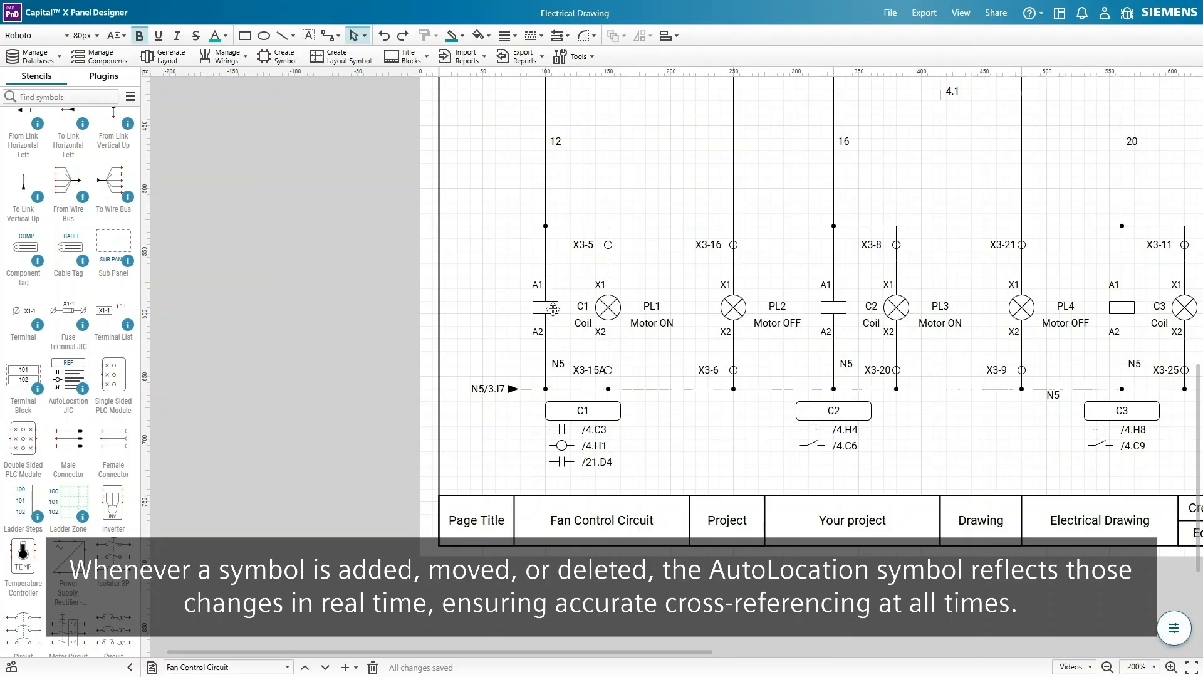
Show the live symbol references window, then delete and restore the C1 coil to test it.
left_click(961, 13)
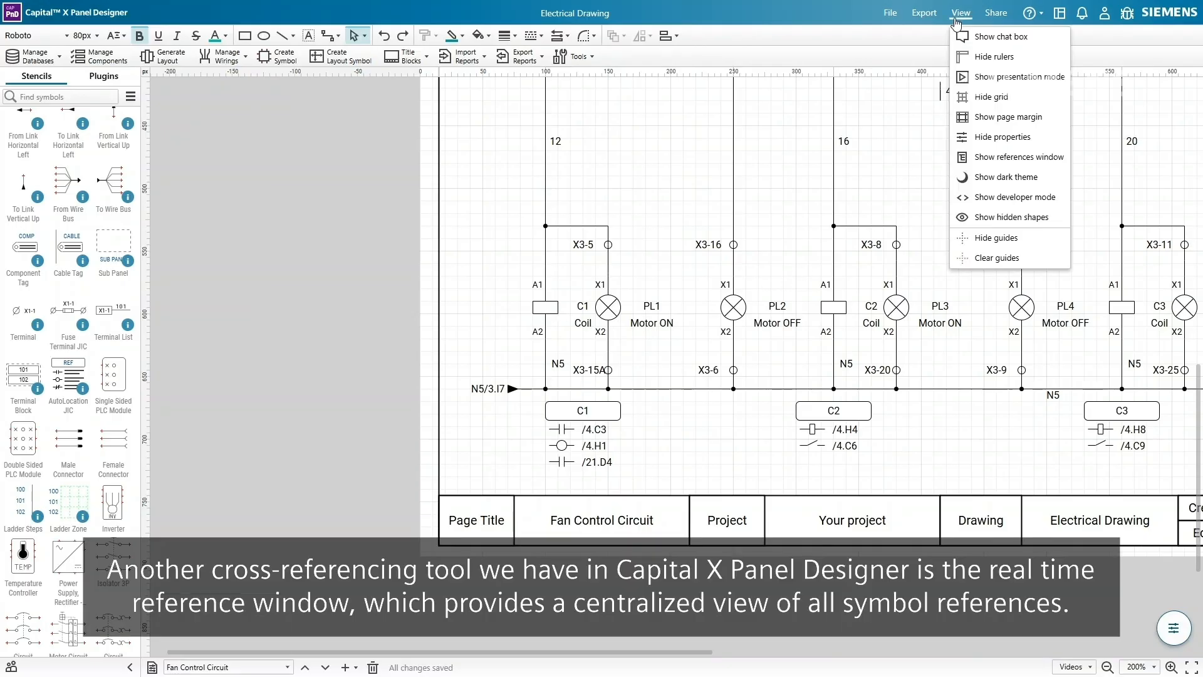
left_click(1045, 157)
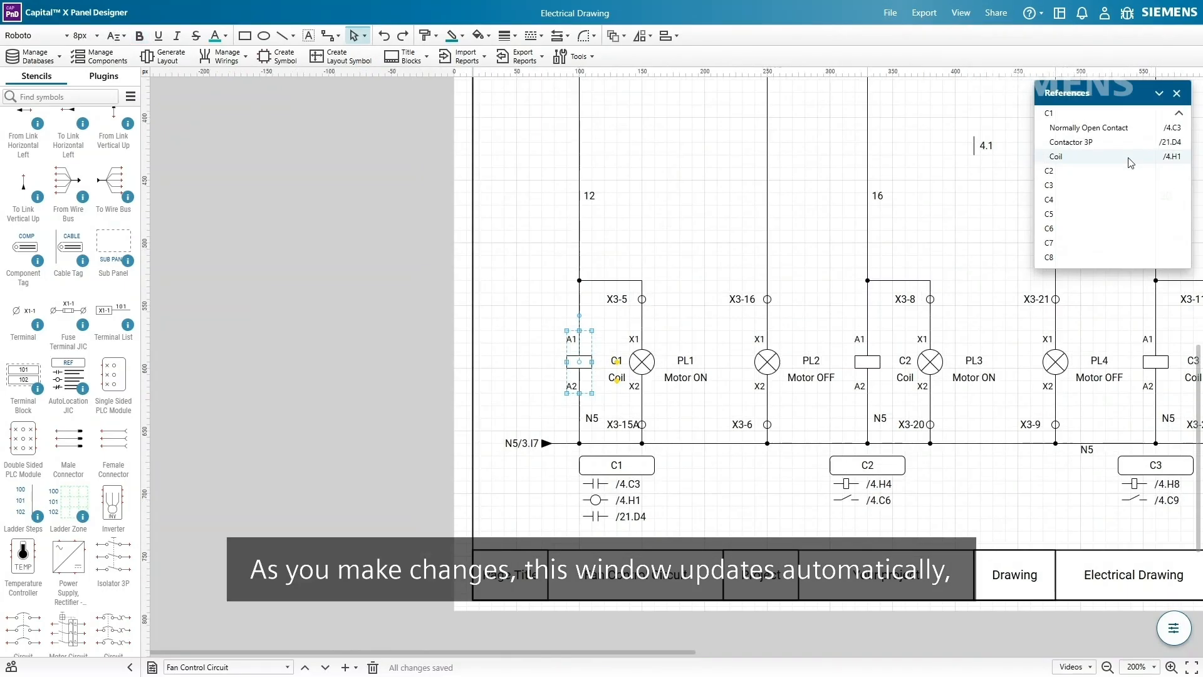
key("Delete")
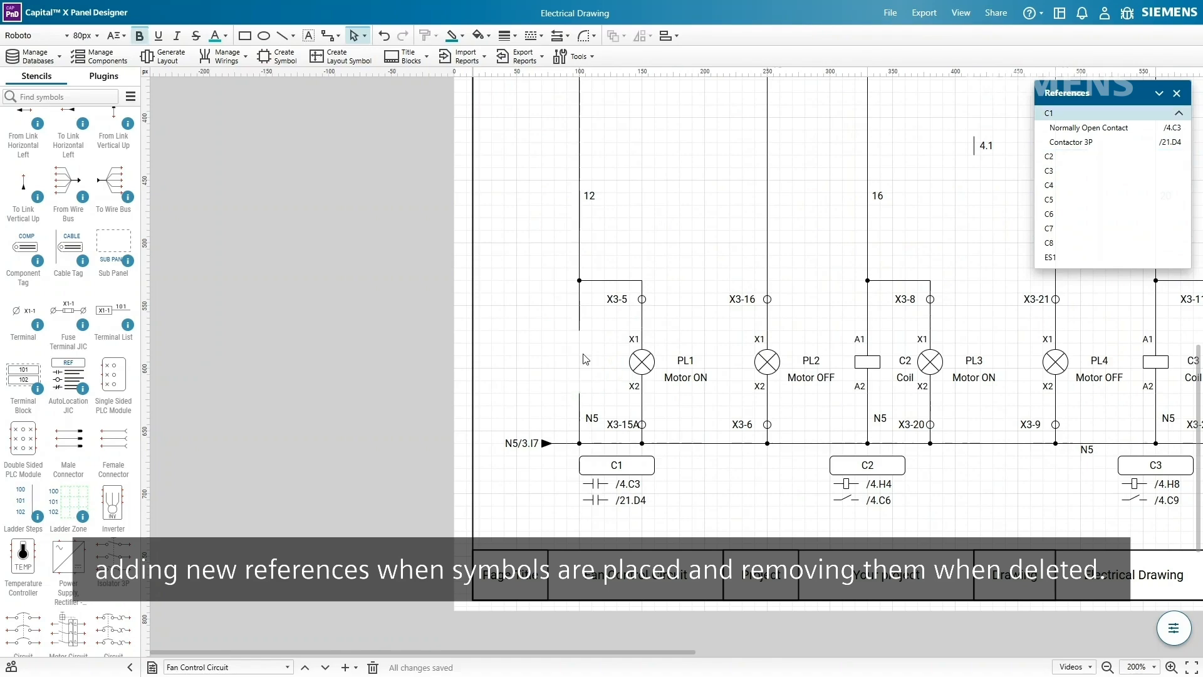
key("ctrl+z")
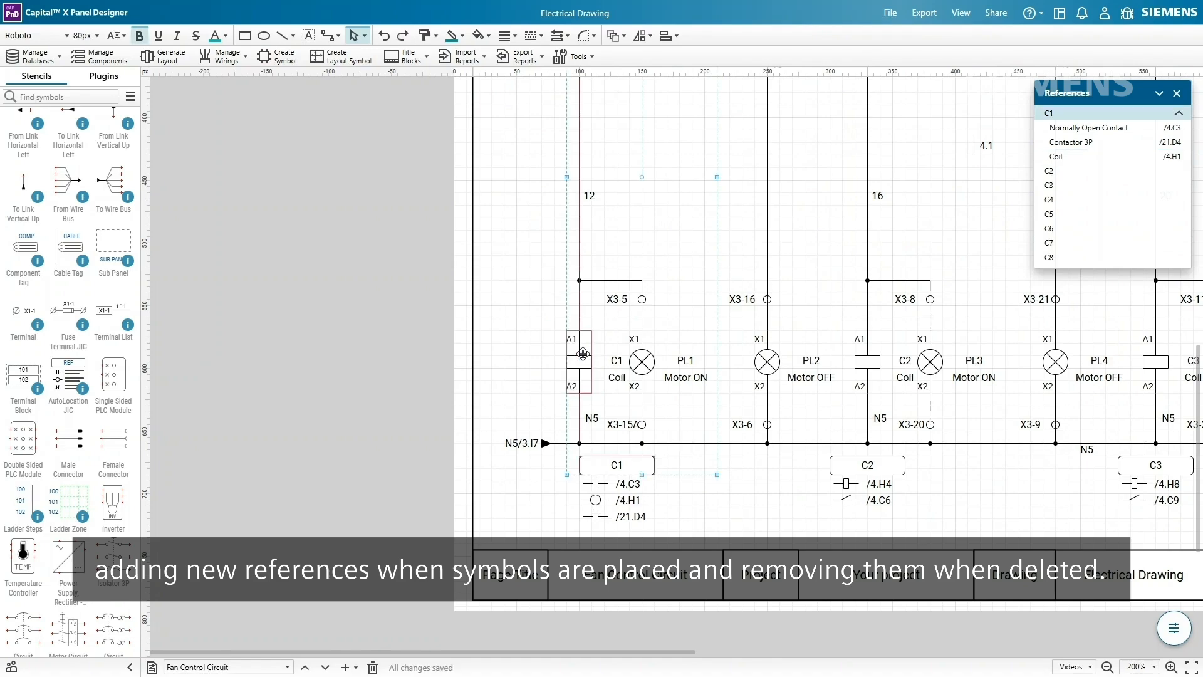
Use the C1 references to jump to its normally open contact, Power Circuit 1 contactor and coil.
left_click(749, 490)
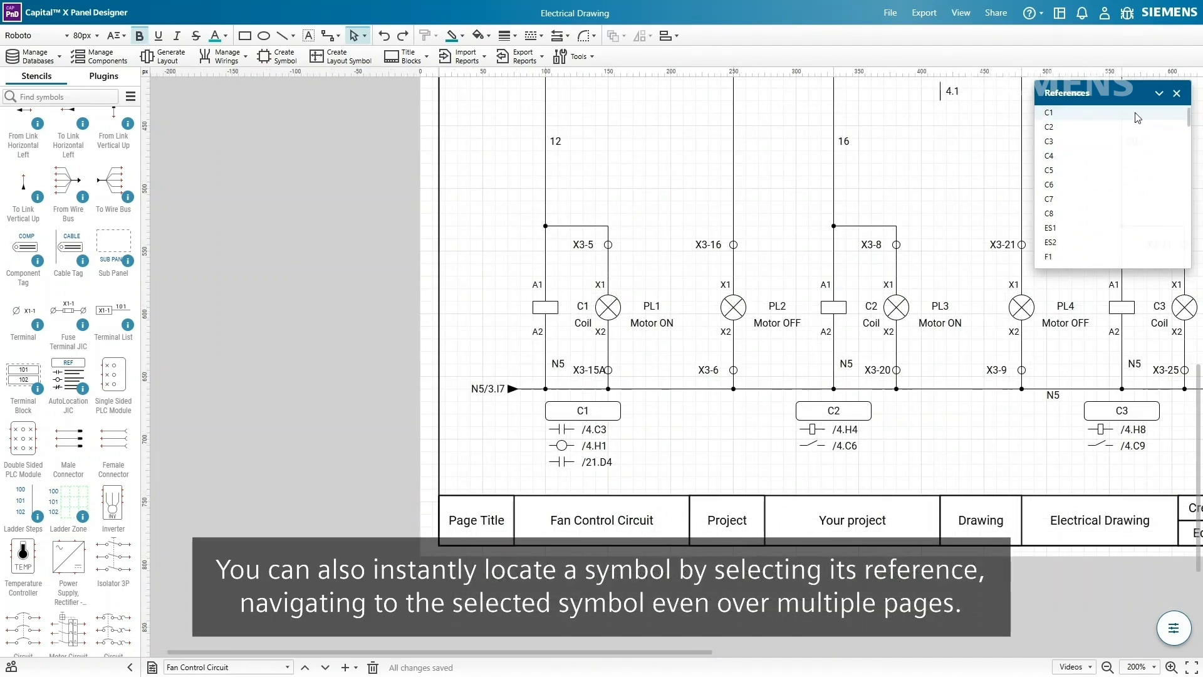
left_click(1138, 117)
left_click(1132, 130)
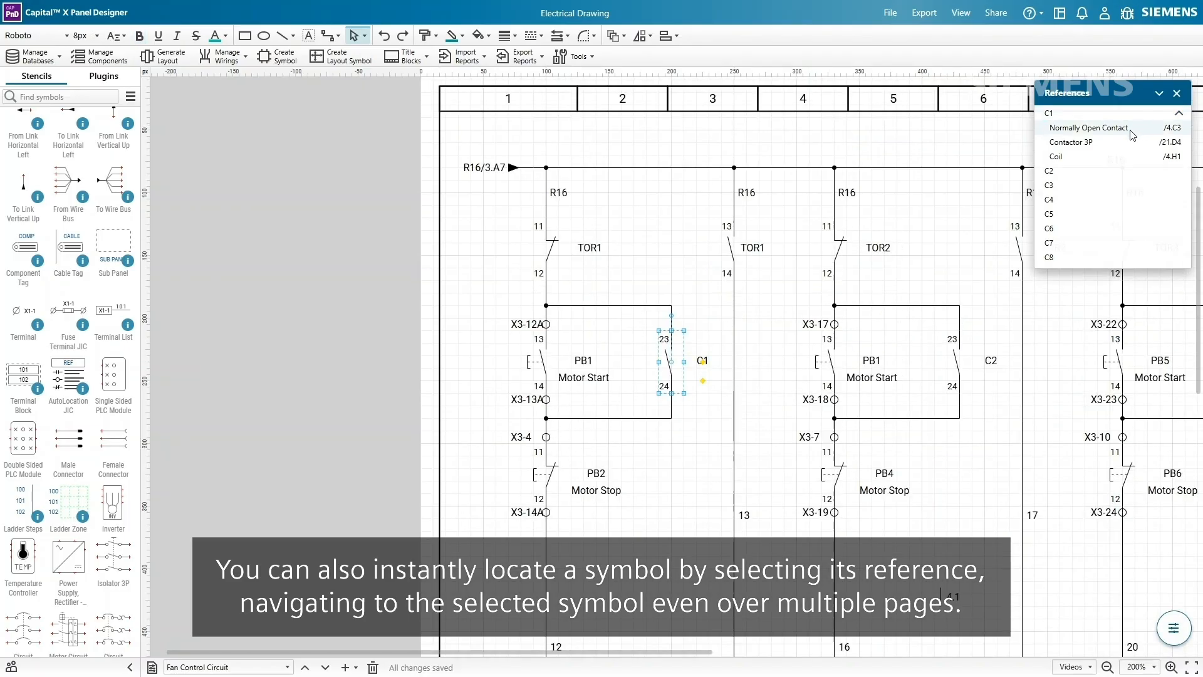
left_click(1132, 141)
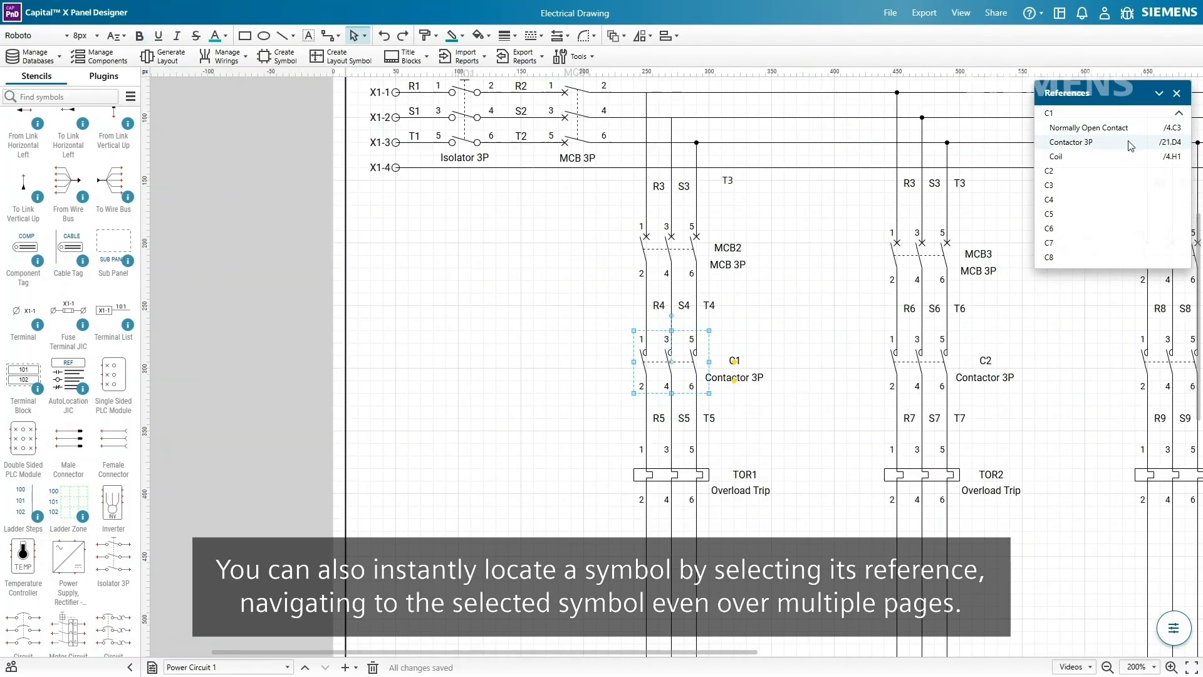
left_click(1132, 157)
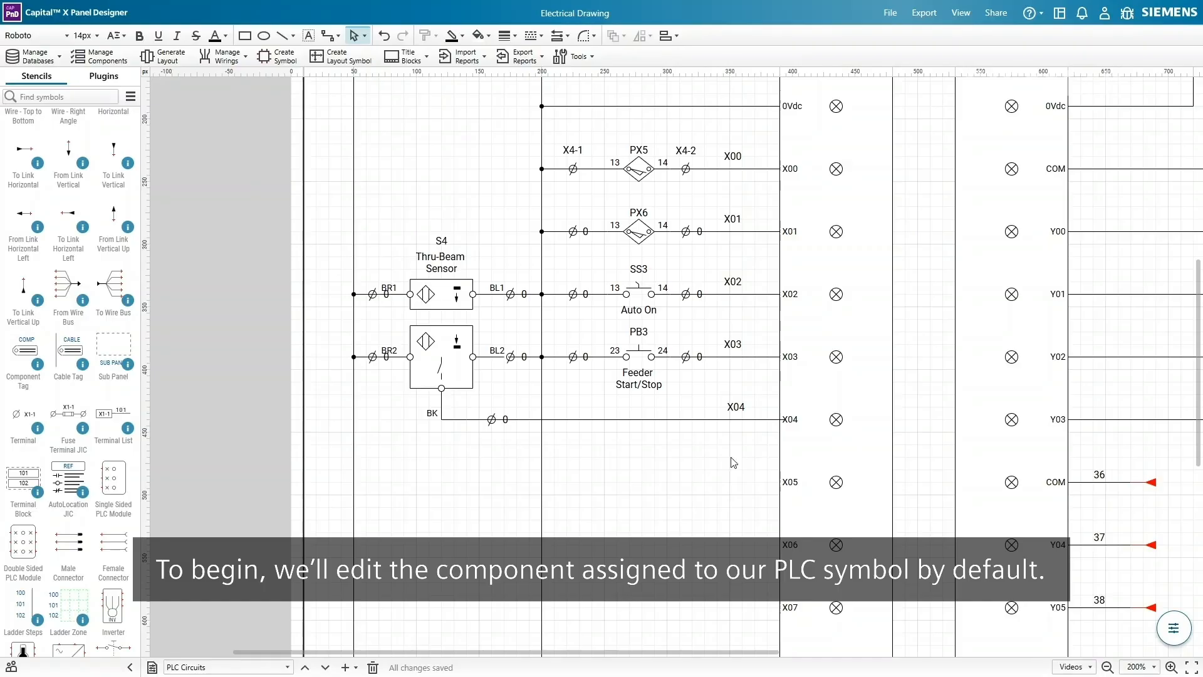
Open the component details of PLC module PLC4 through Edit Reference.
right_click(863, 292)
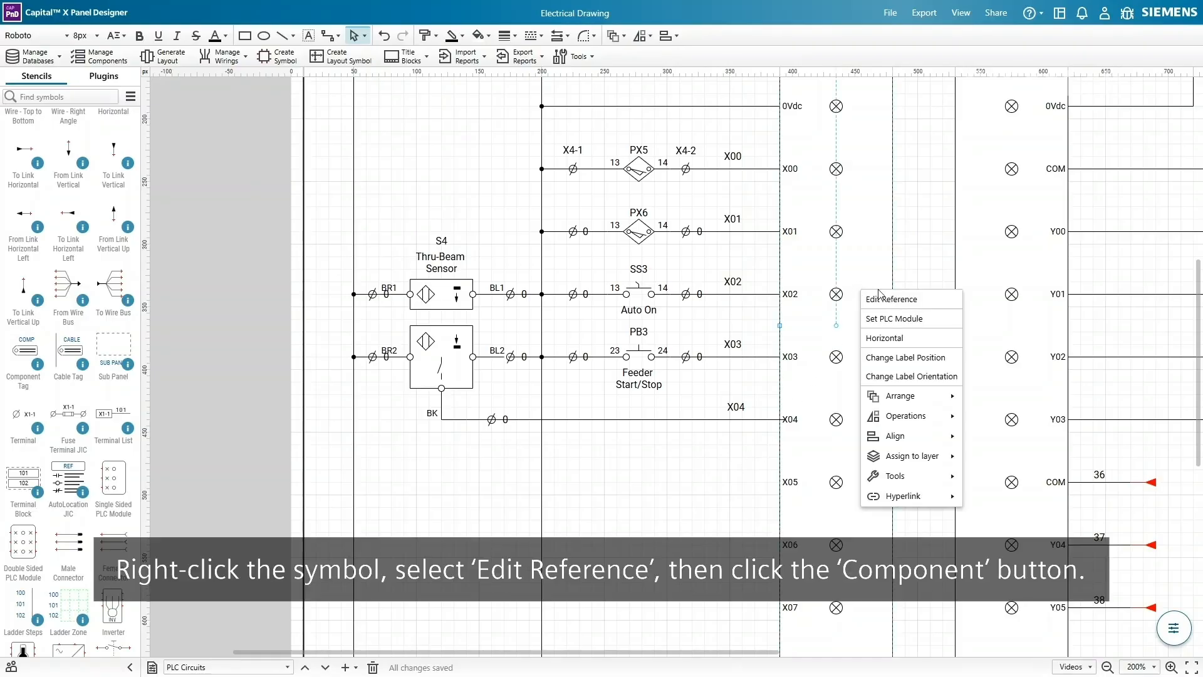
left_click(887, 298)
left_click(498, 461)
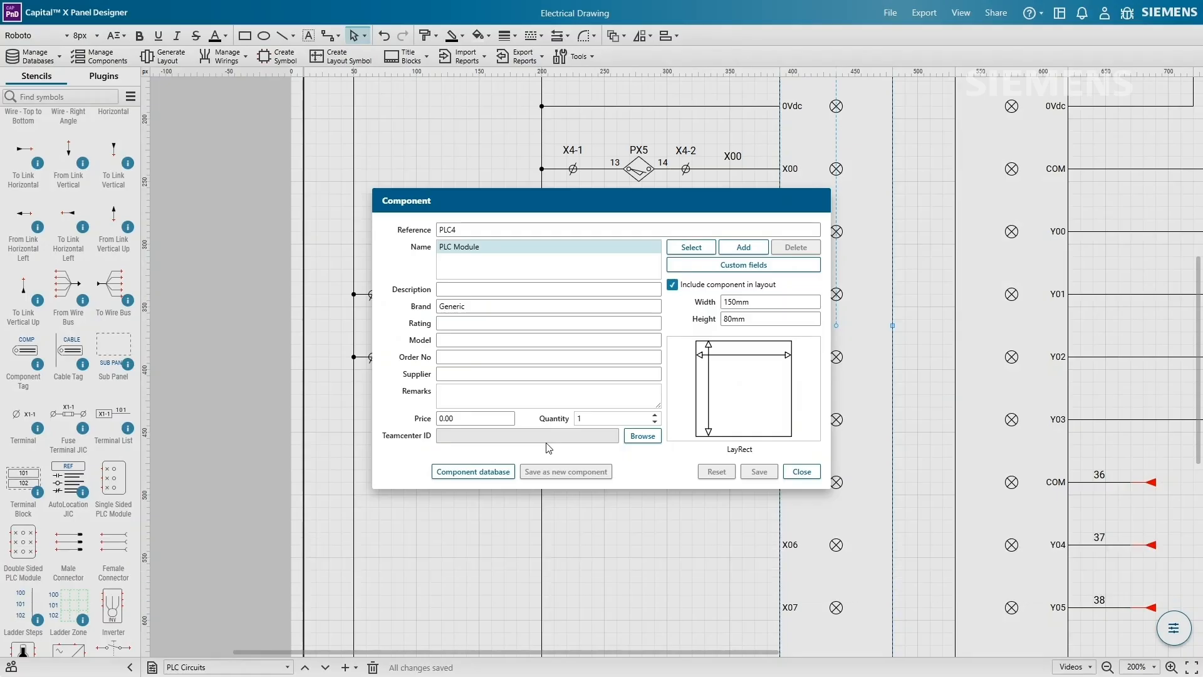
Open the component database from PLC4's Component dialog and list the Generic category's components.
left_click(692, 248)
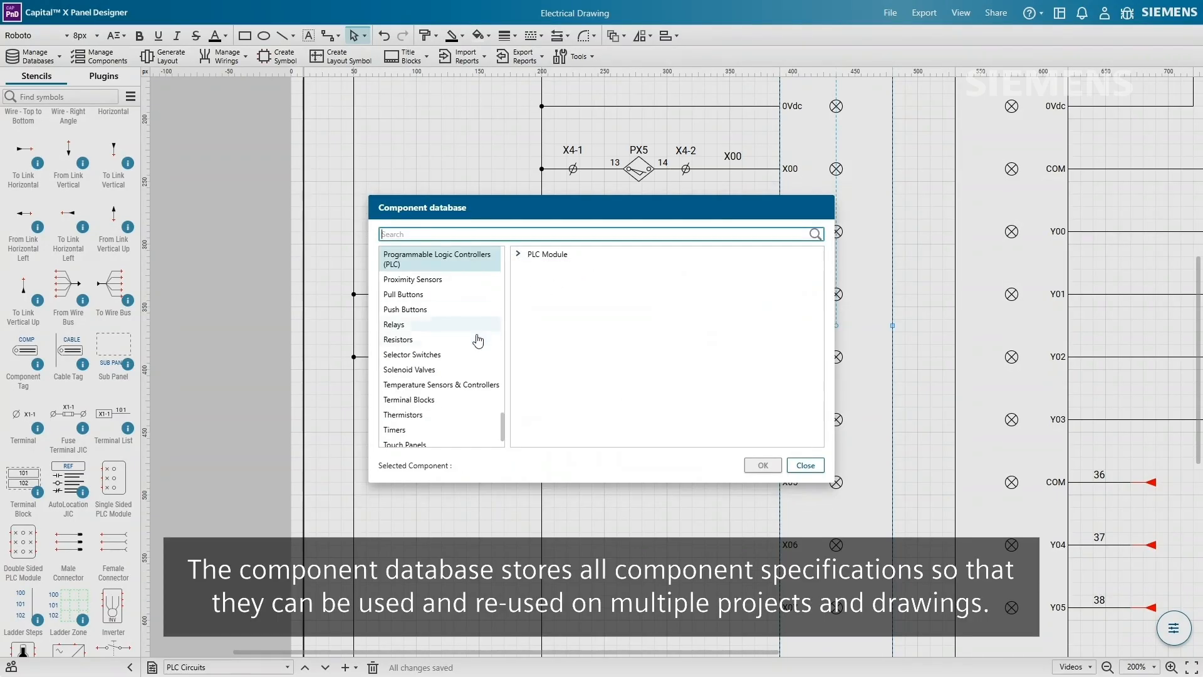
scroll(459, 358, "down", 2)
scroll(459, 359, "up", 10)
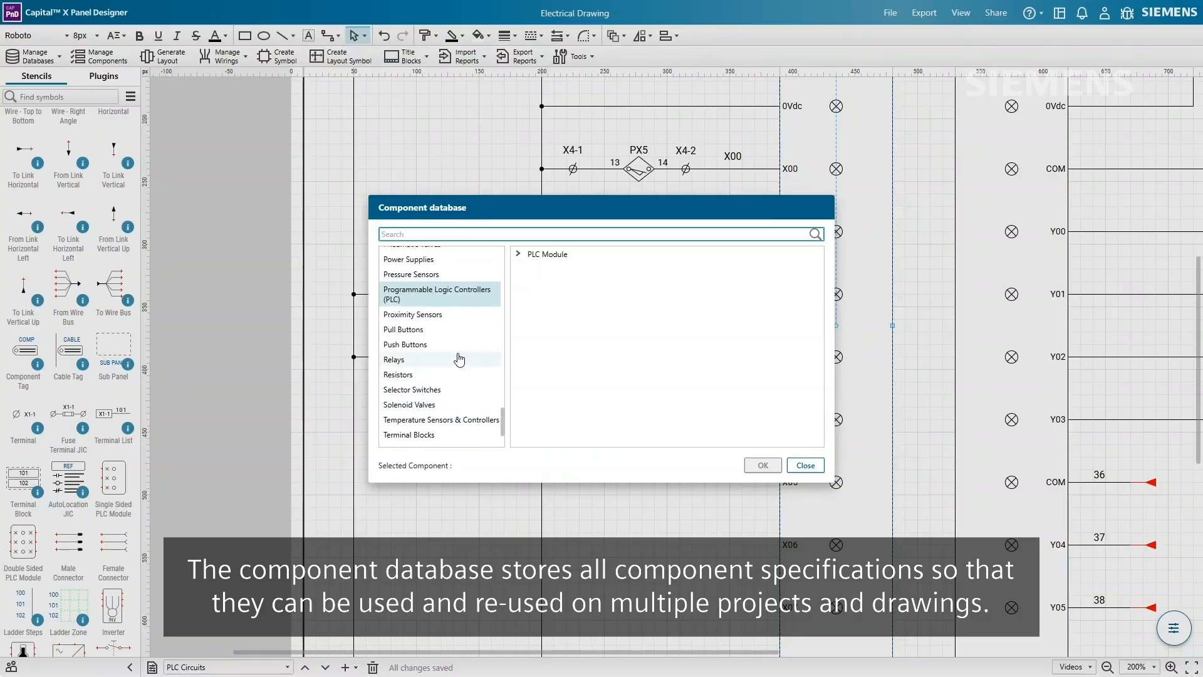
scroll(459, 359, "up", 8)
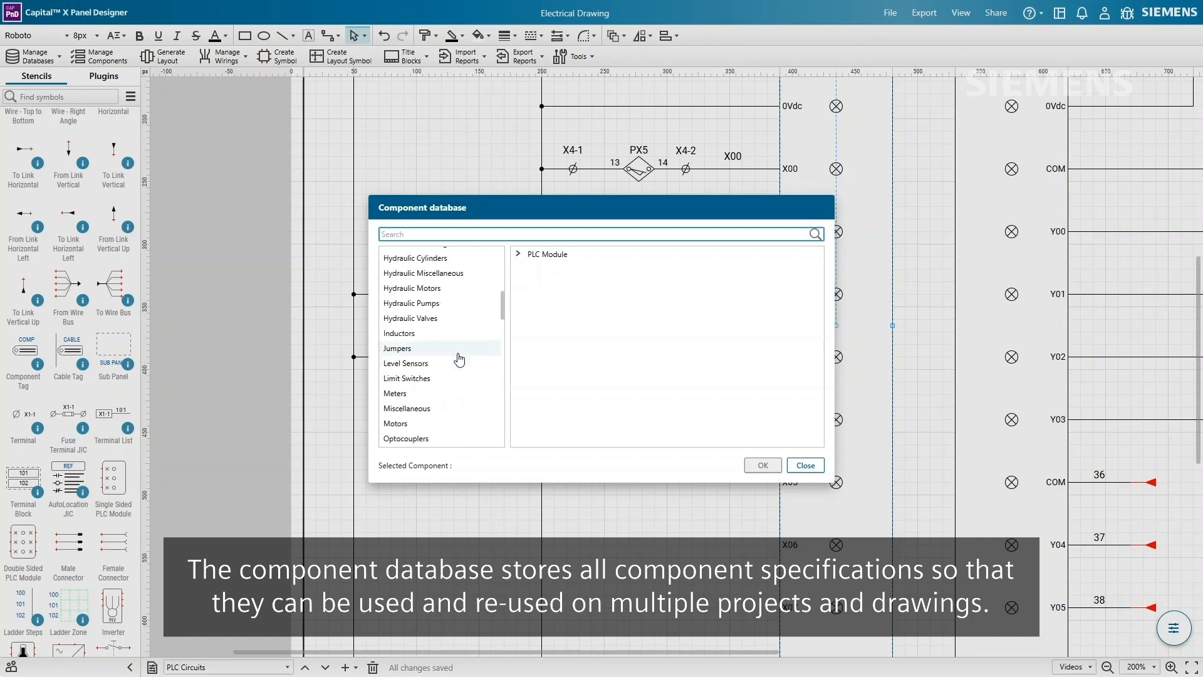
scroll(459, 358, "up", 5)
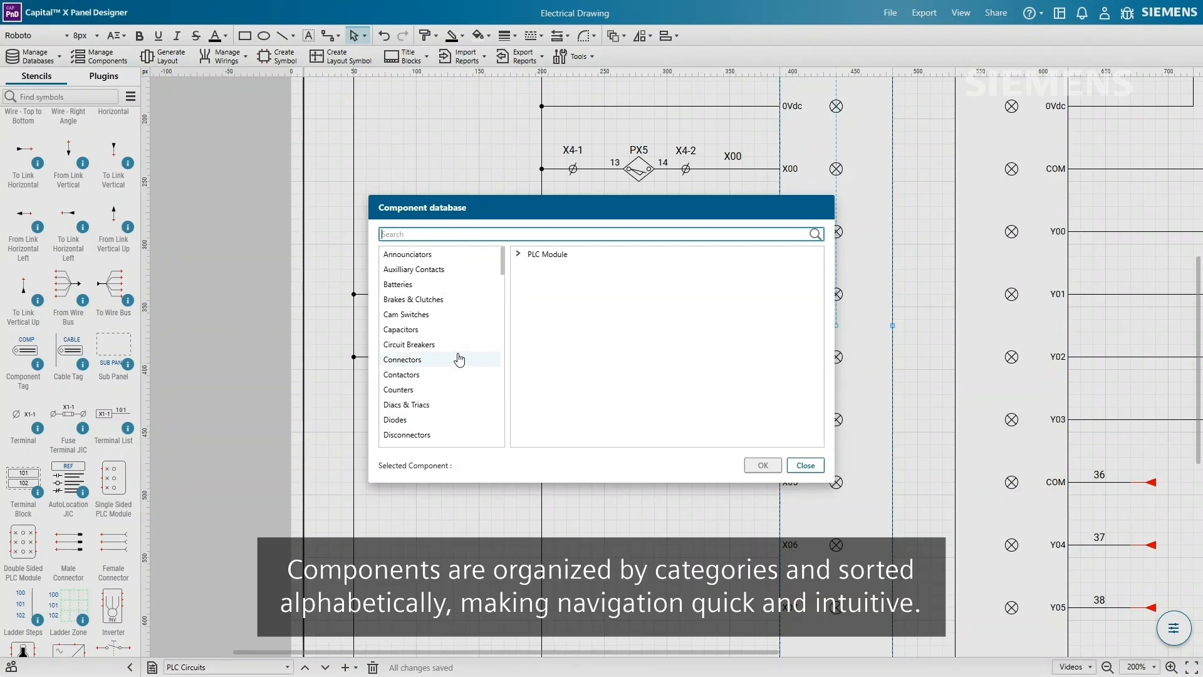
scroll(460, 359, "down", 4)
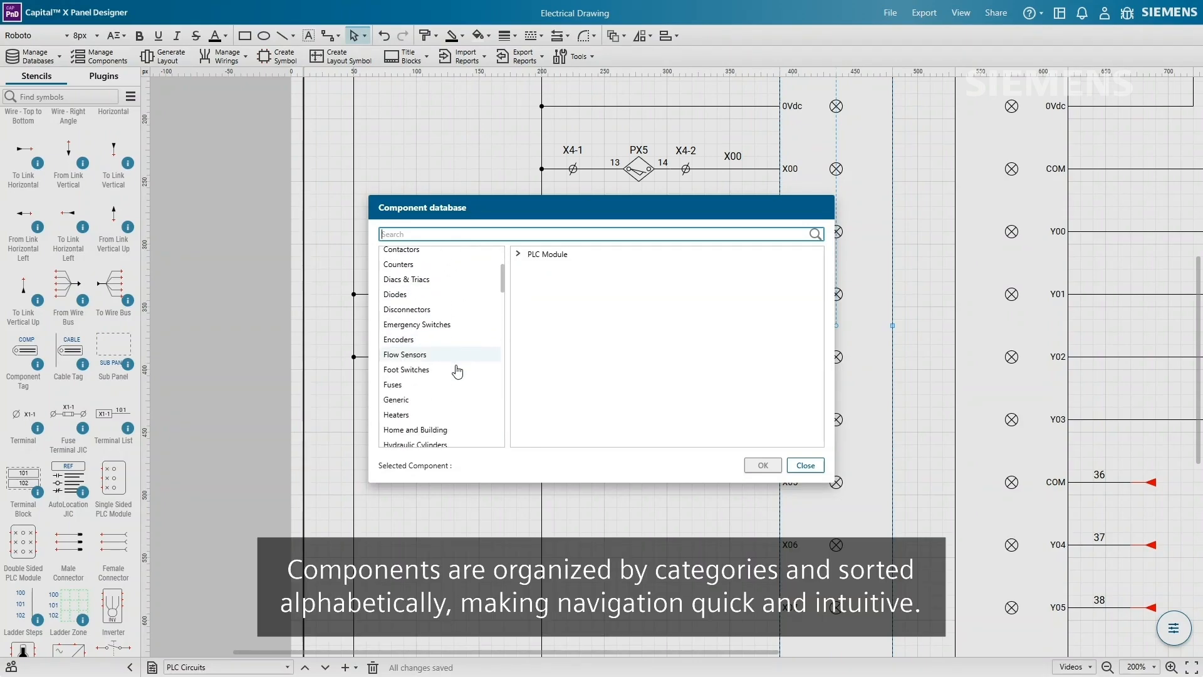
left_click(459, 406)
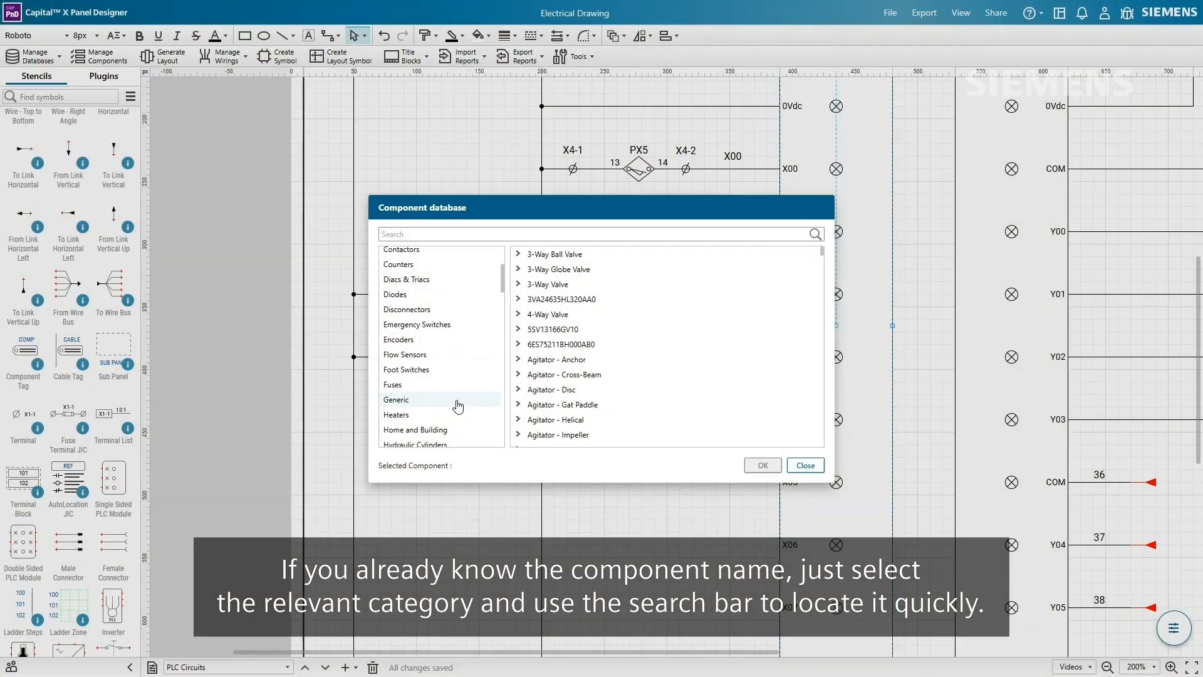
Find part number 6ES75211BH000AB0 in the Generic category and assign it to PLC4.
left_click(459, 401)
type("6ES75211BH000AB0")
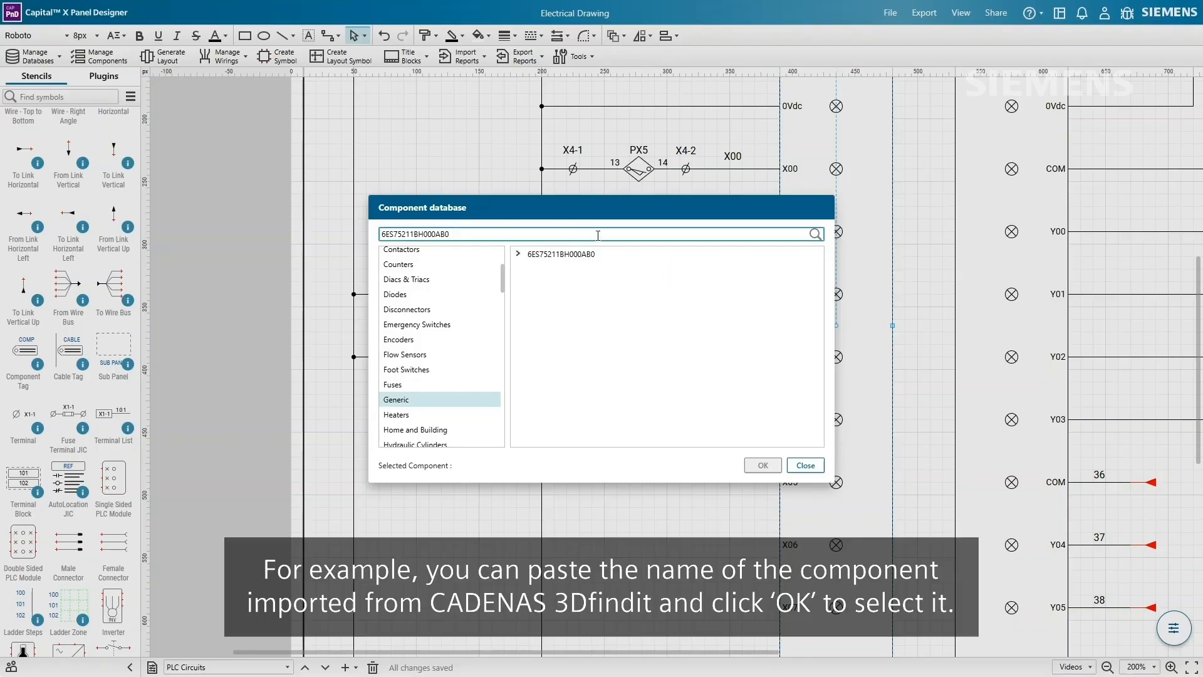
left_click(618, 258)
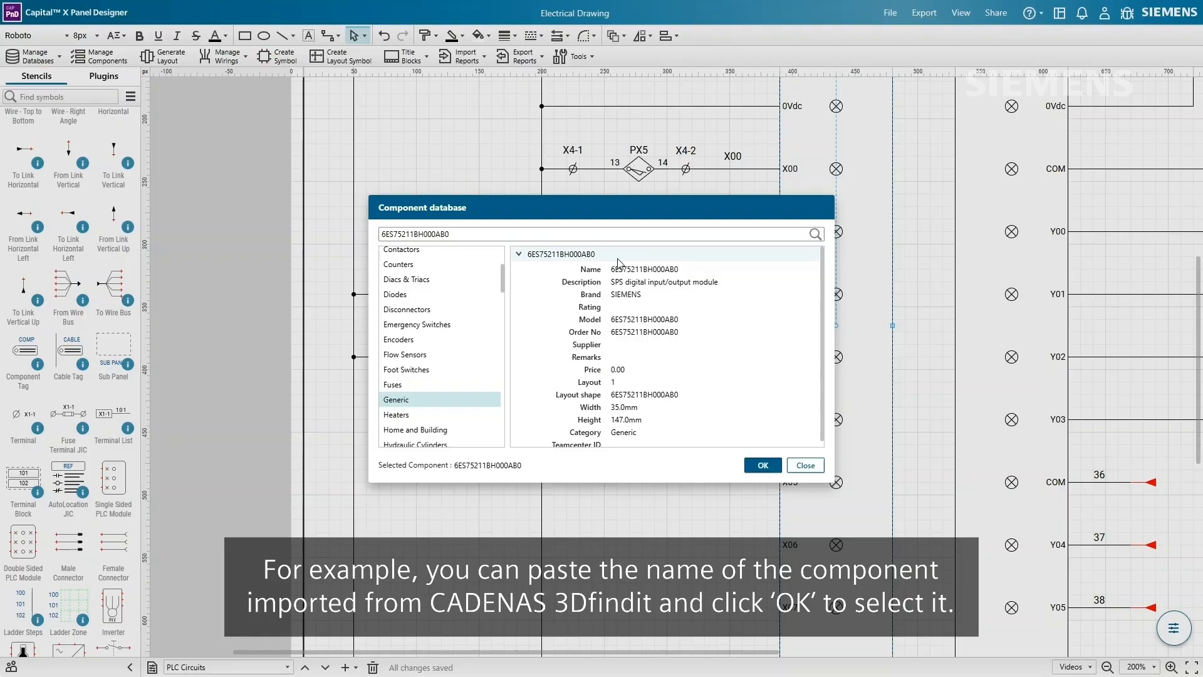
left_click(764, 465)
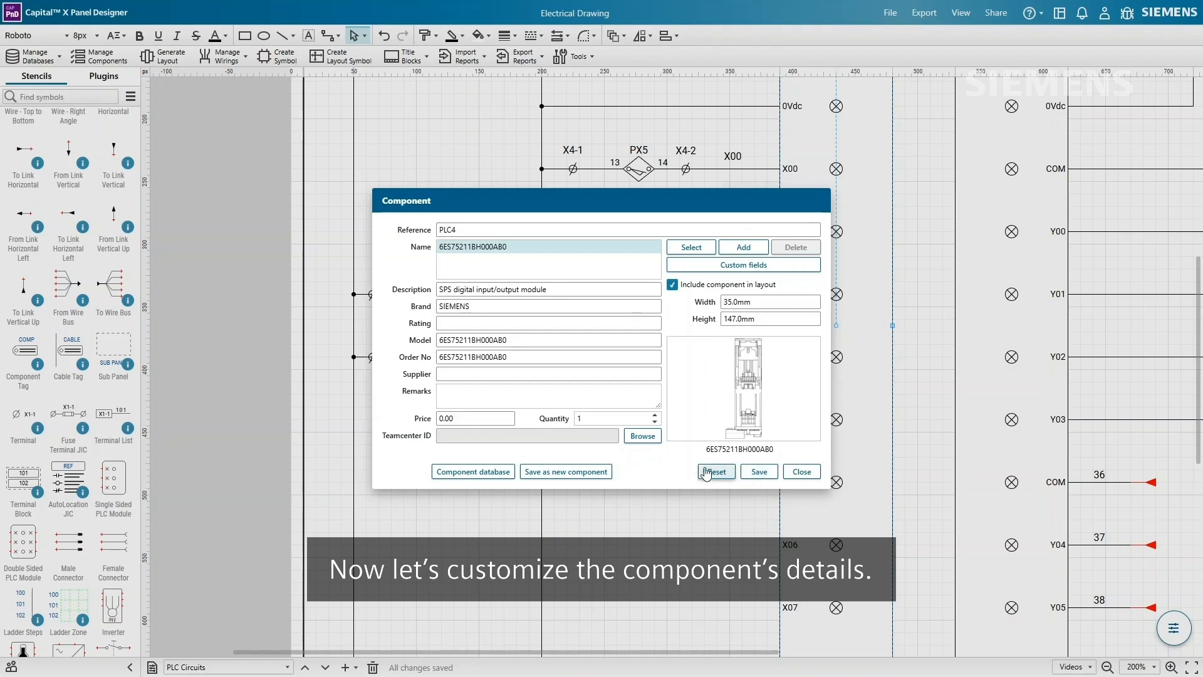
Change the description to 'Siemens SIMATIC I/O DI 16x24VDC HF' and the brand to 'SIEMENS SIMATIC S7-1500'.
left_click(564, 289)
key("ctrl+a")
type("Siemens")
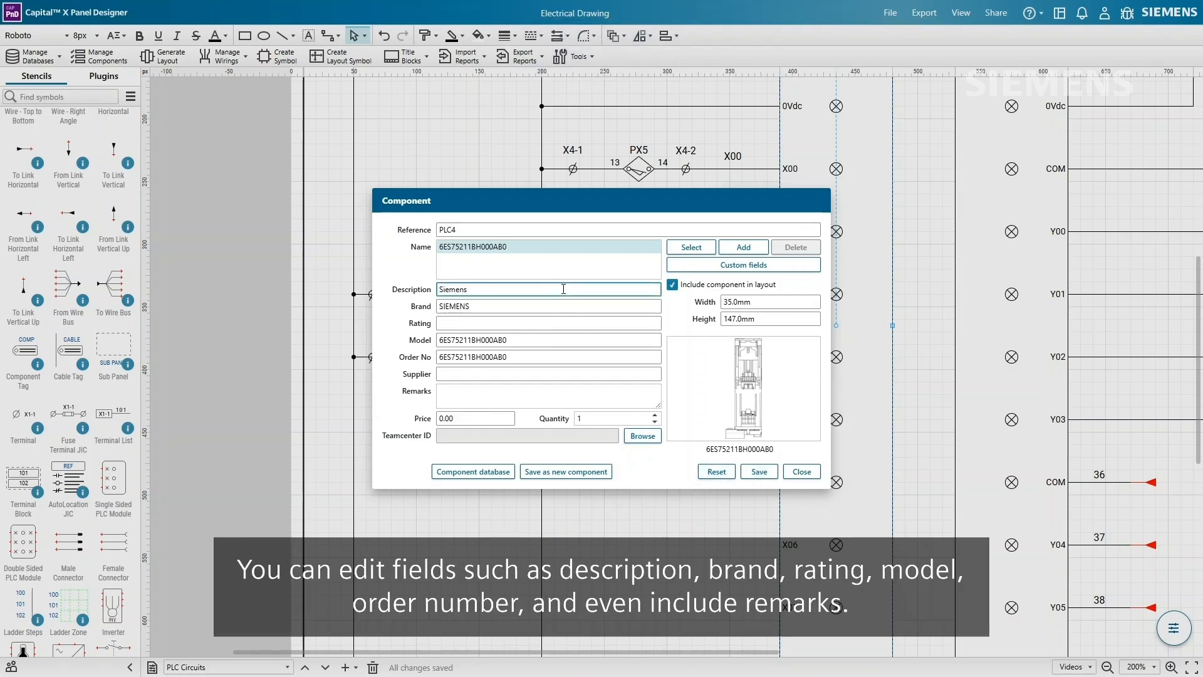
type(" SIMATIC I/O DI 16x24VDC H")
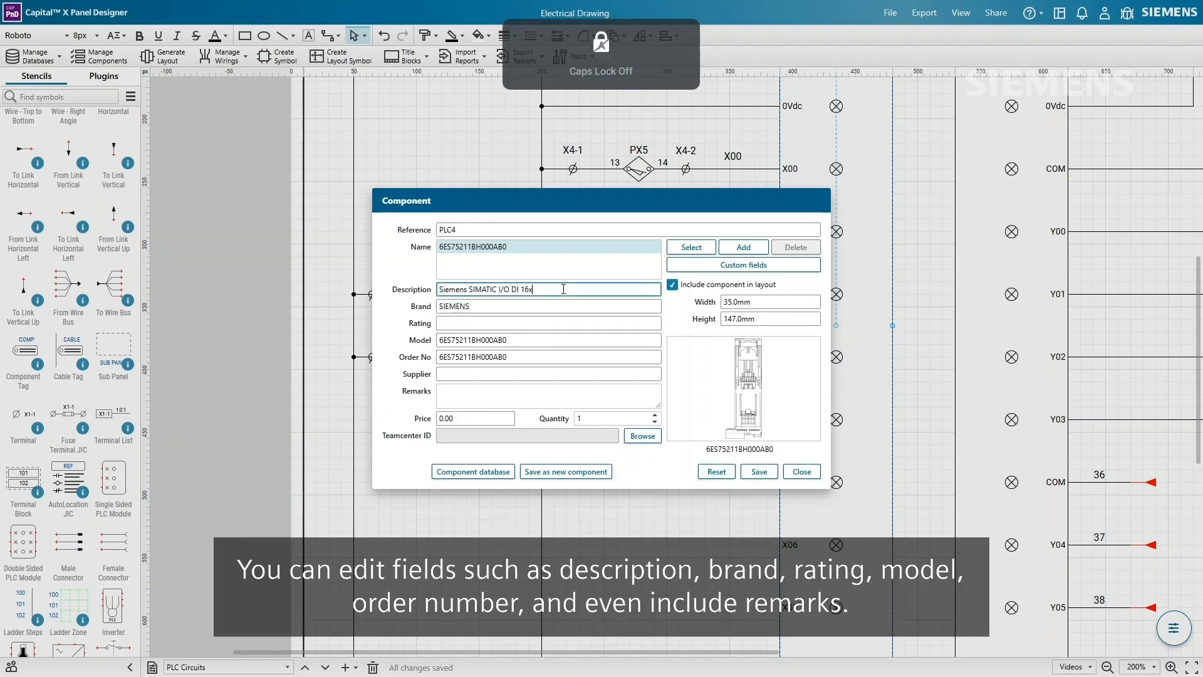
left_click(573, 340)
left_click(573, 356)
left_click(574, 308)
type("SIMATIC S7-1500")
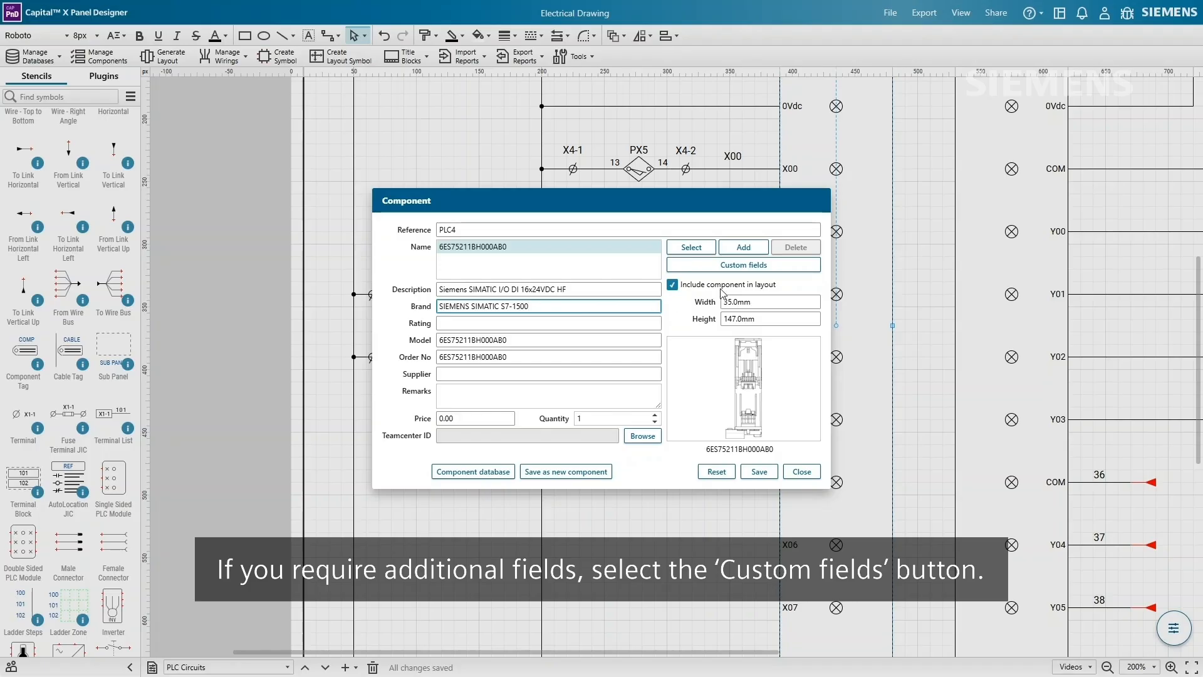
Add a custom field 'Max Supply Voltage with DC' with value 28.8V.
left_click(752, 265)
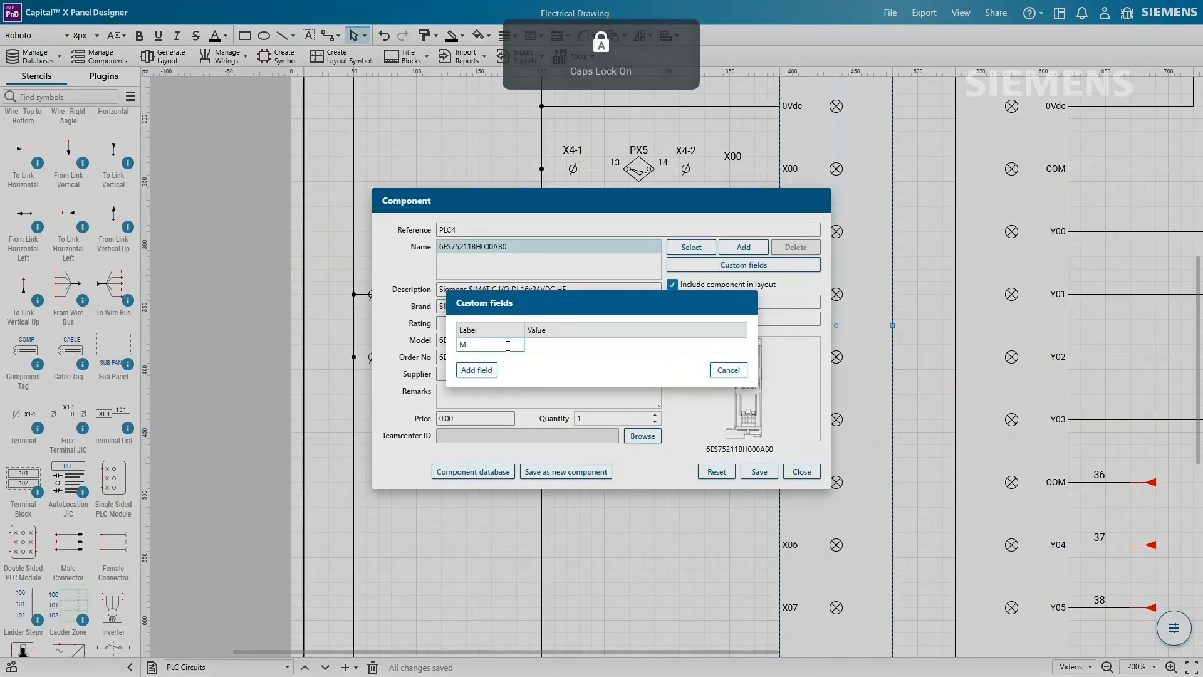
type("Max Supply Voltage with DC")
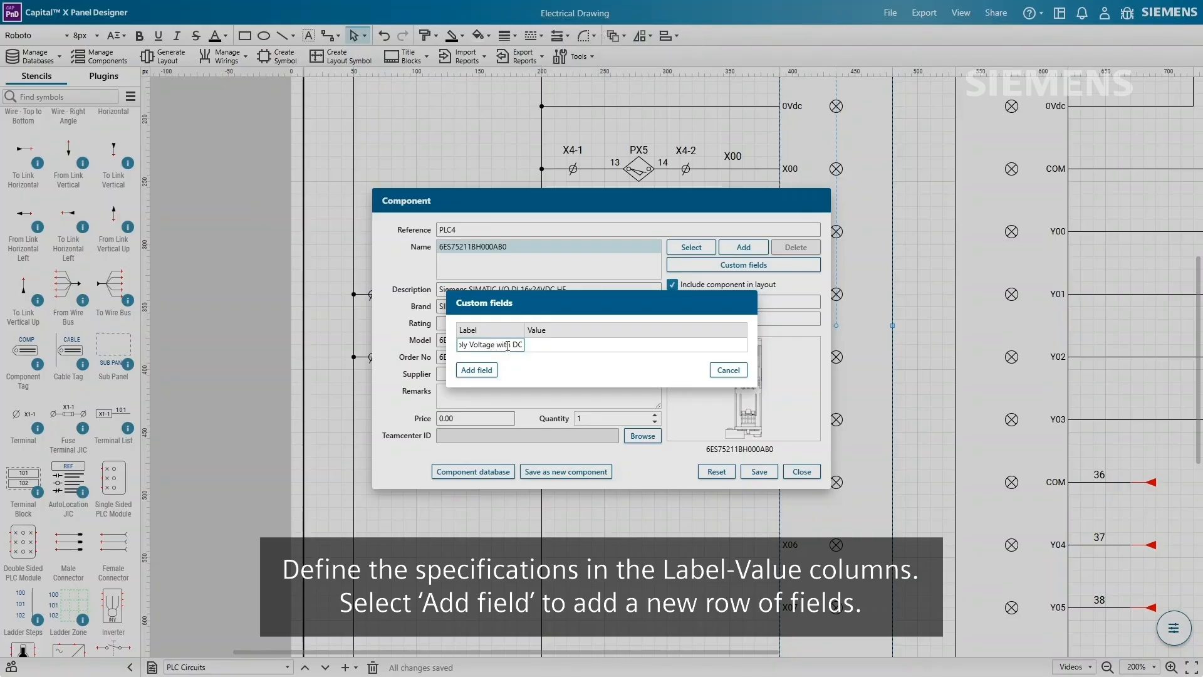
key("Tab")
type("28")
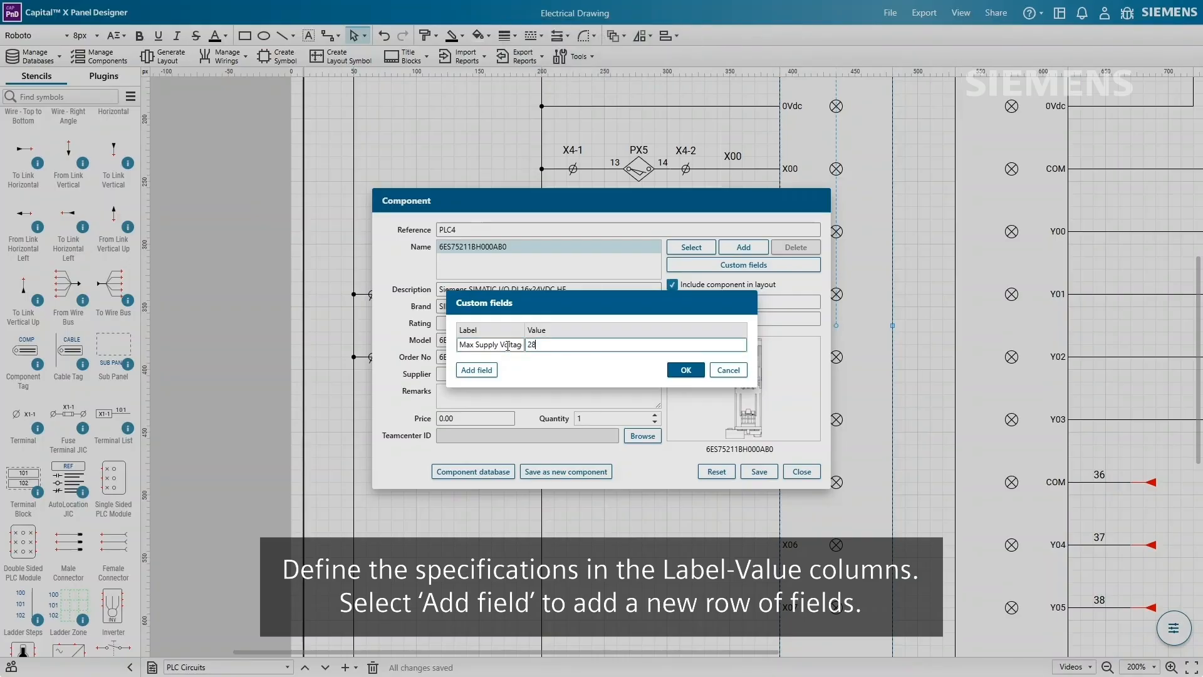
type(".8V")
Add a second custom field 'Min Supply Voltage with DC' with value 20V and confirm.
left_click(476, 369)
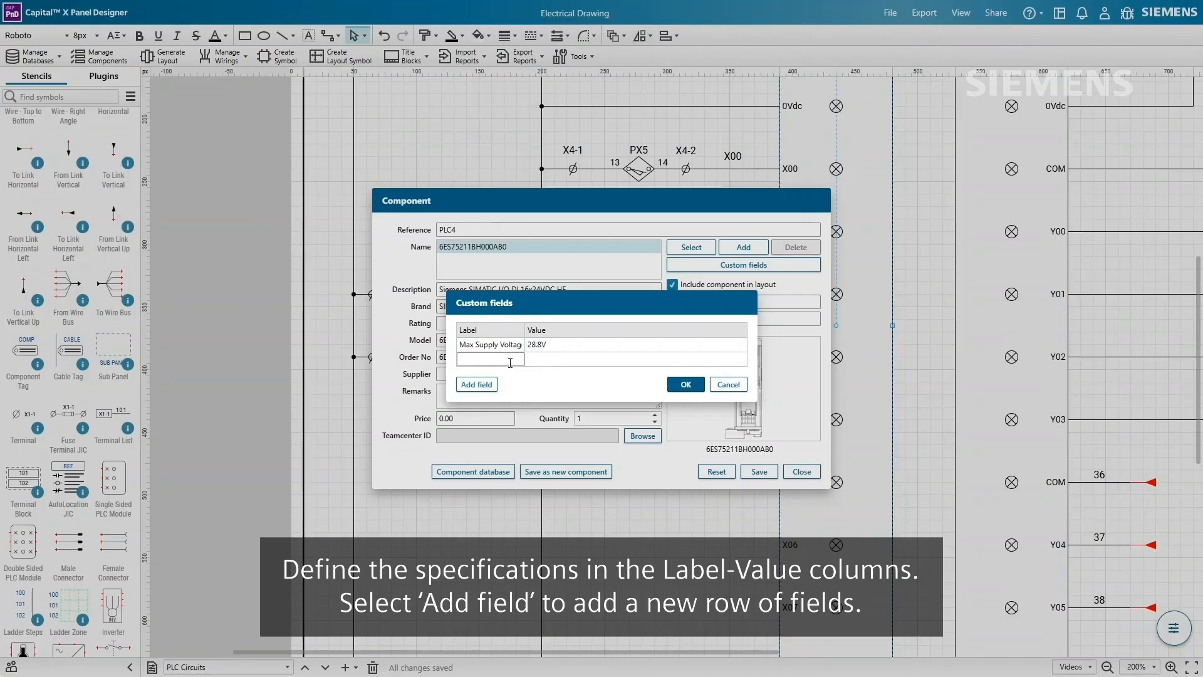
type("Min")
key("Caps_Lock")
type("Supply")
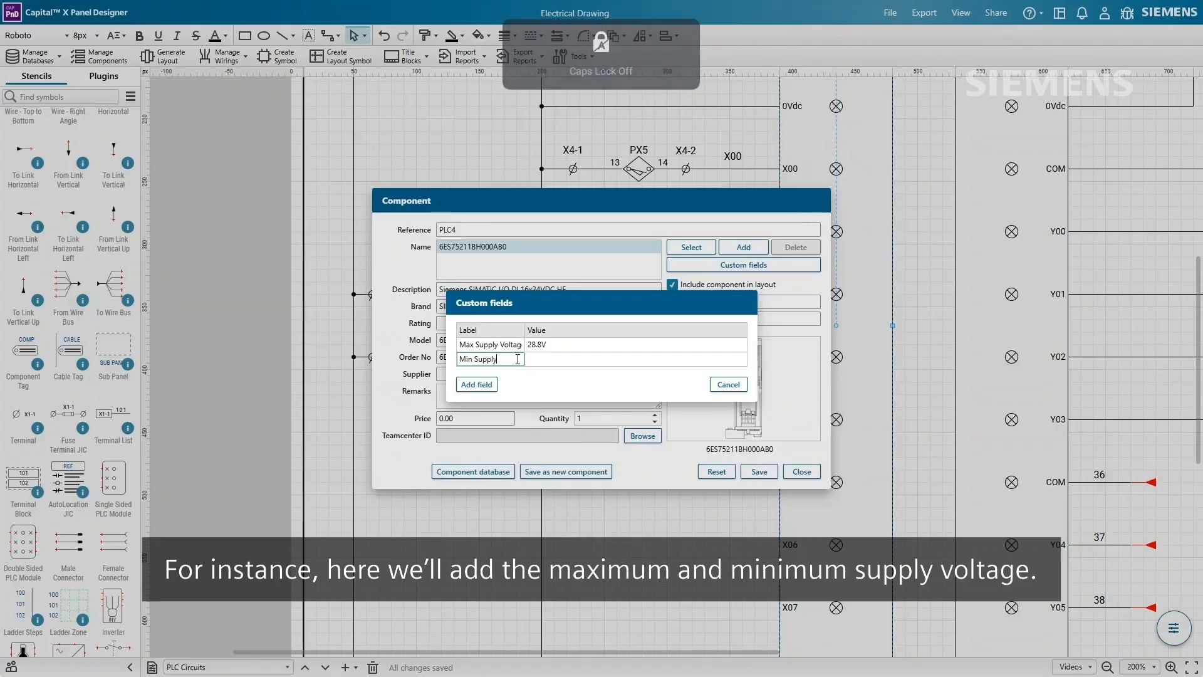
key("Caps_Lock")
type("V")
key("Caps_Lock")
type("oltage with")
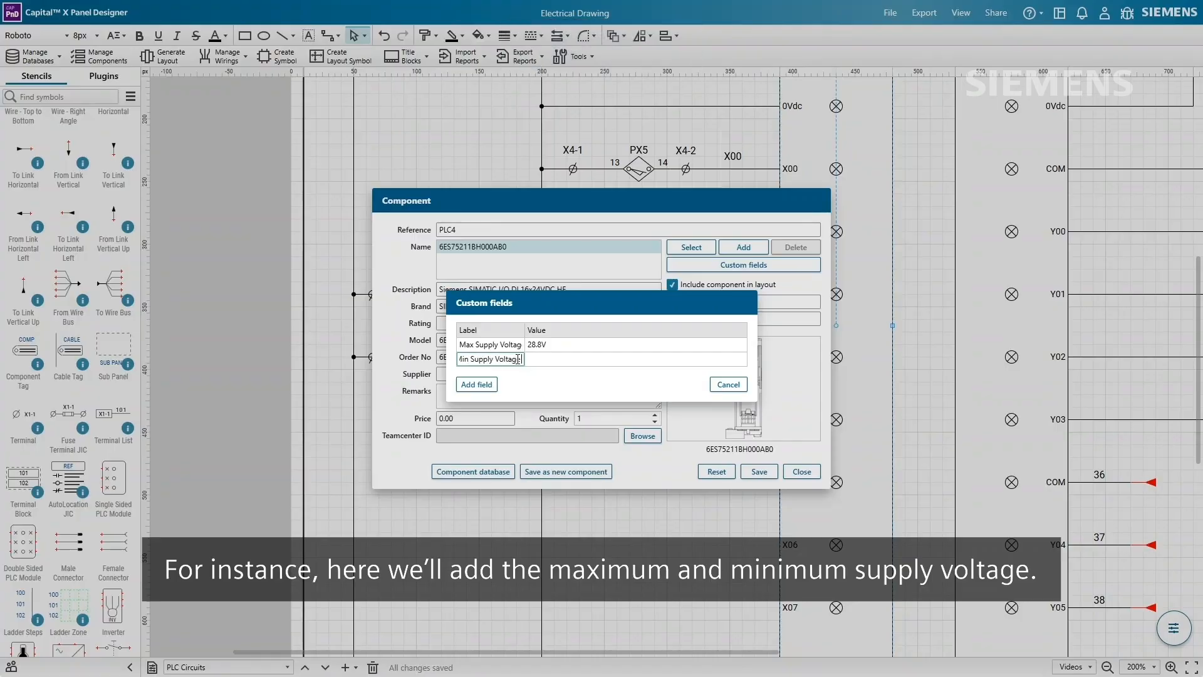
key("Caps_Lock")
type("DC")
left_click(581, 358)
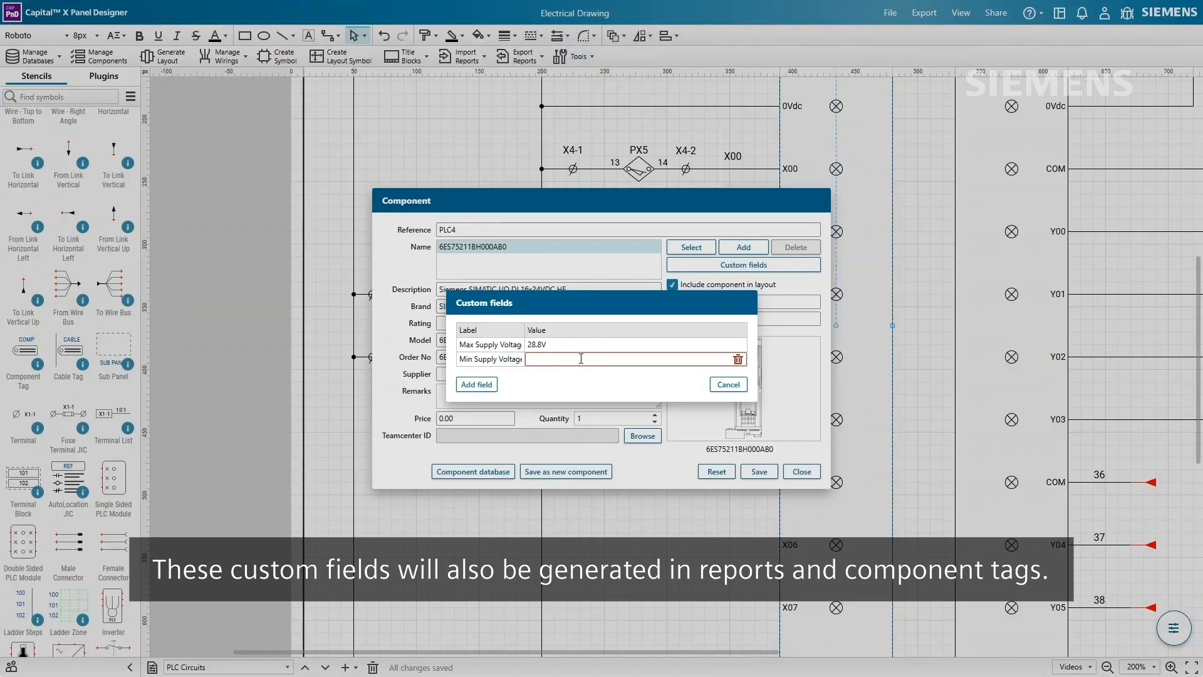
type("20V")
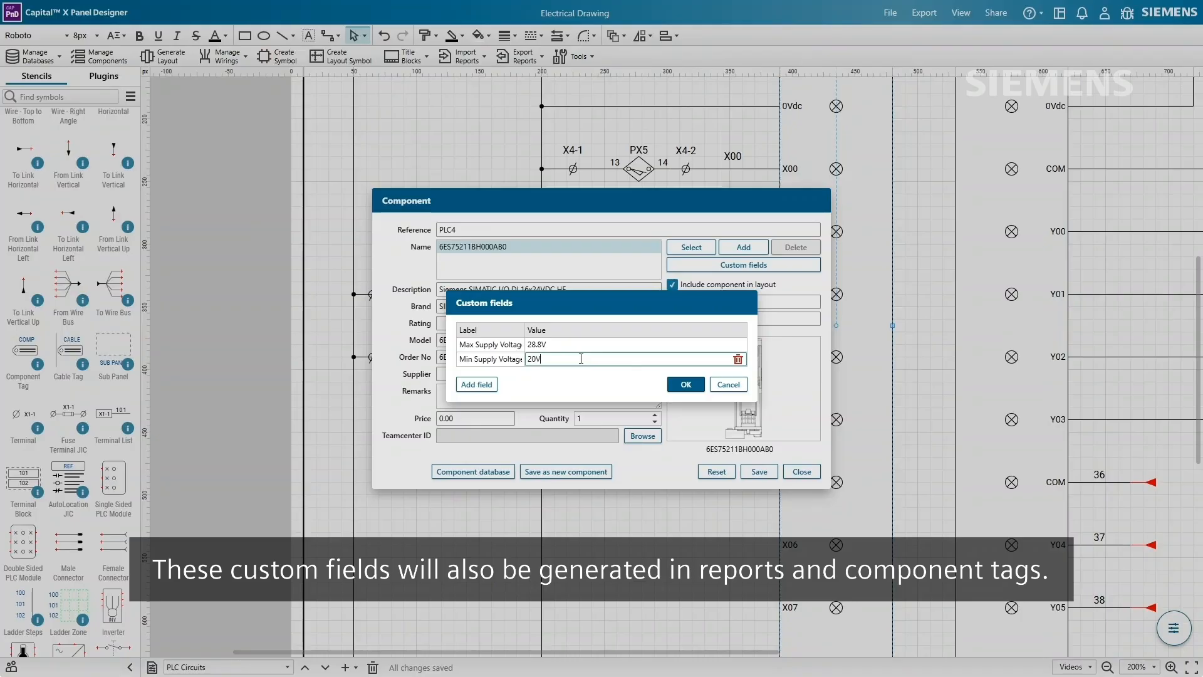
left_click(686, 385)
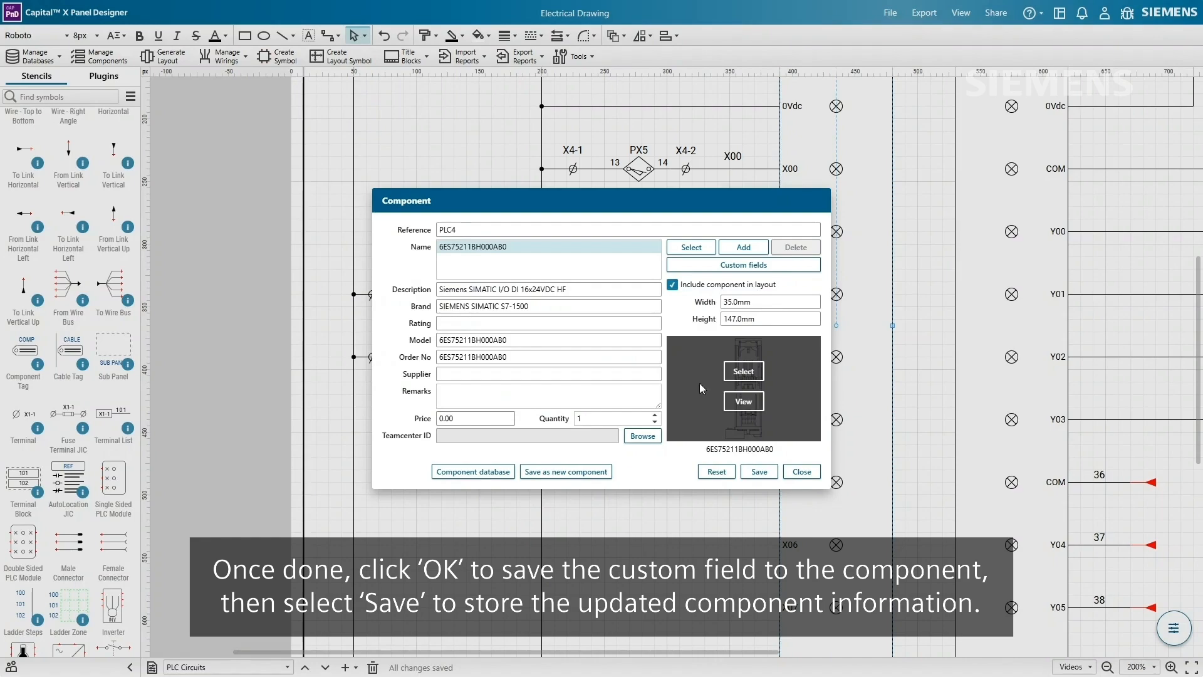
Save PLC4's component details, close its dialogs, and briefly review the components manager.
left_click(760, 472)
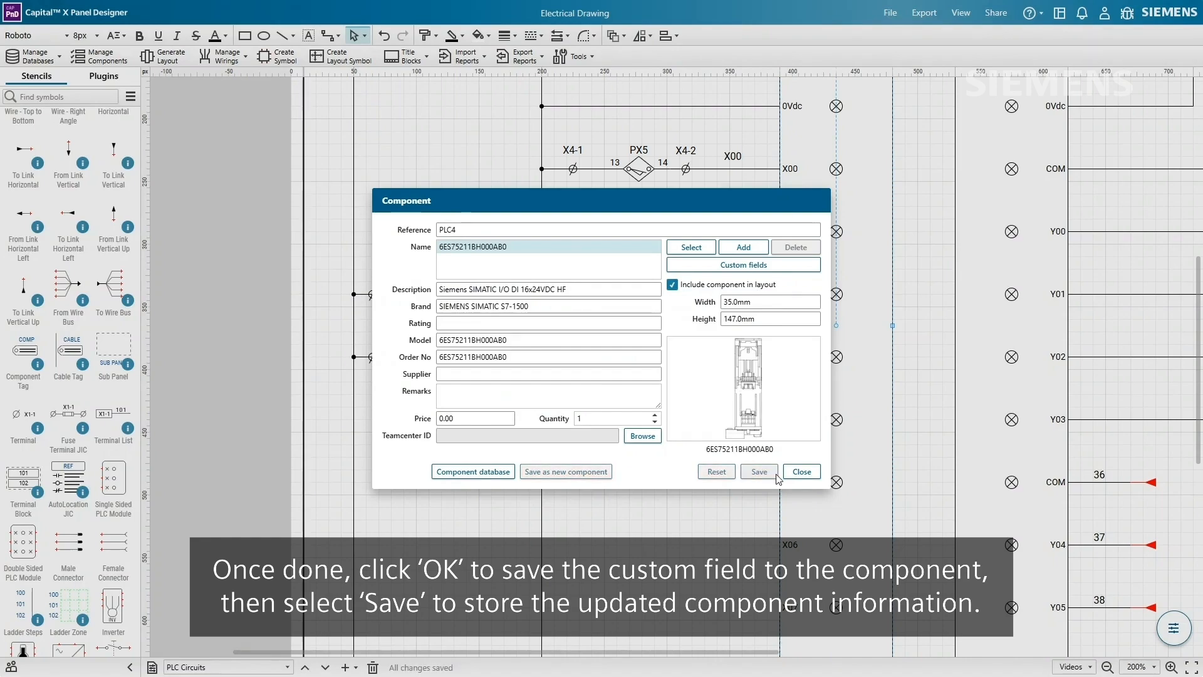
left_click(803, 472)
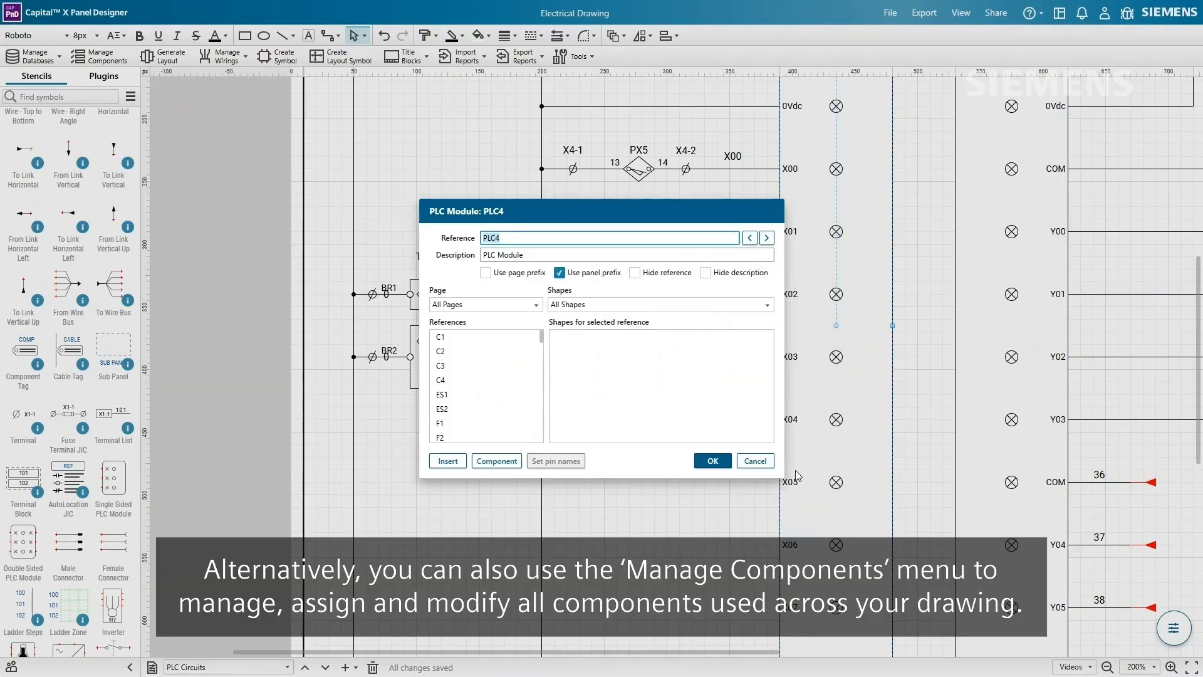
left_click(715, 462)
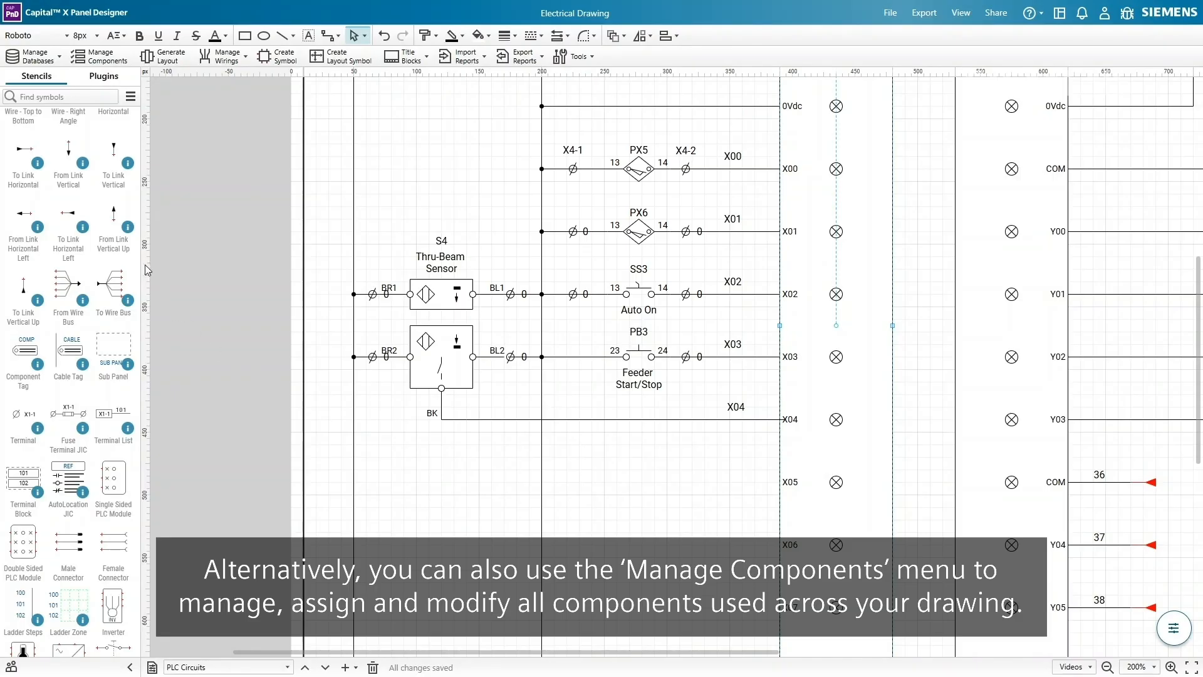
left_click(97, 60)
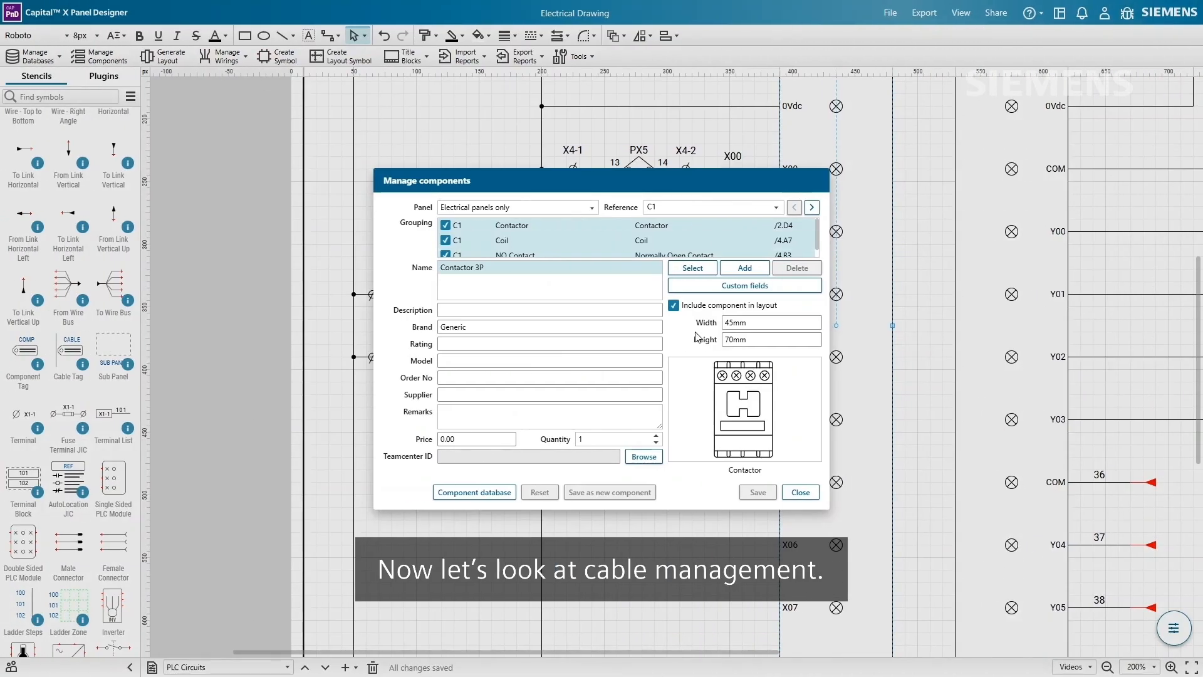
left_click(800, 493)
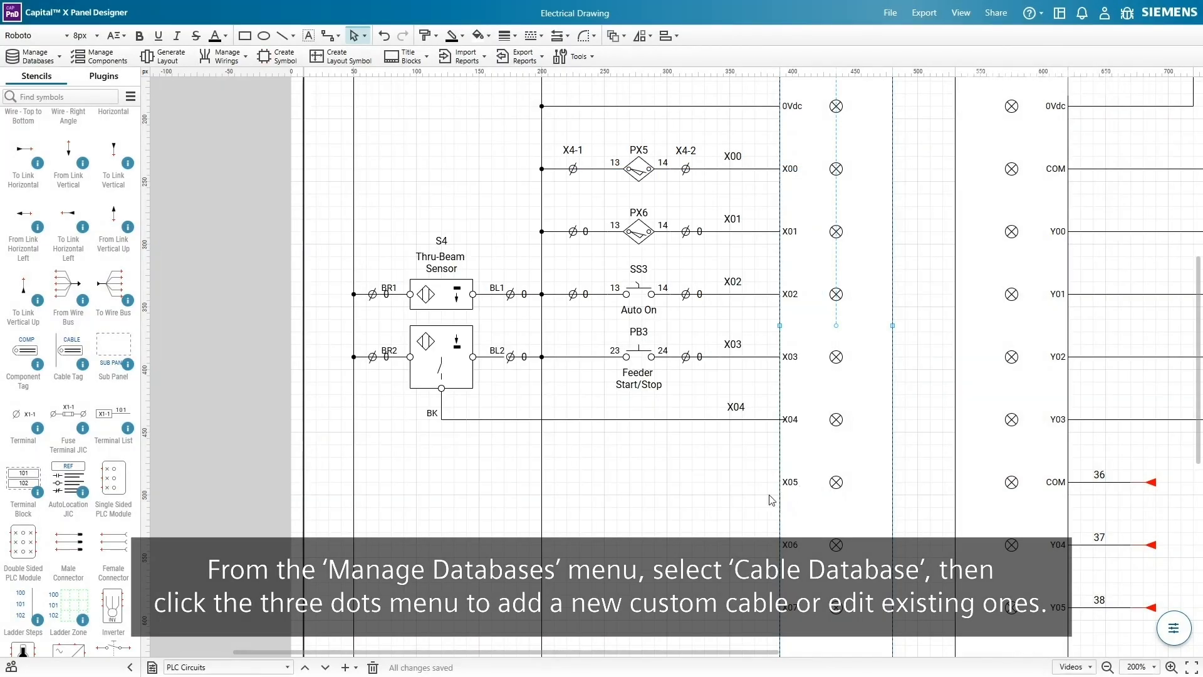
Open the cable database and start a new cable entry.
left_click(34, 57)
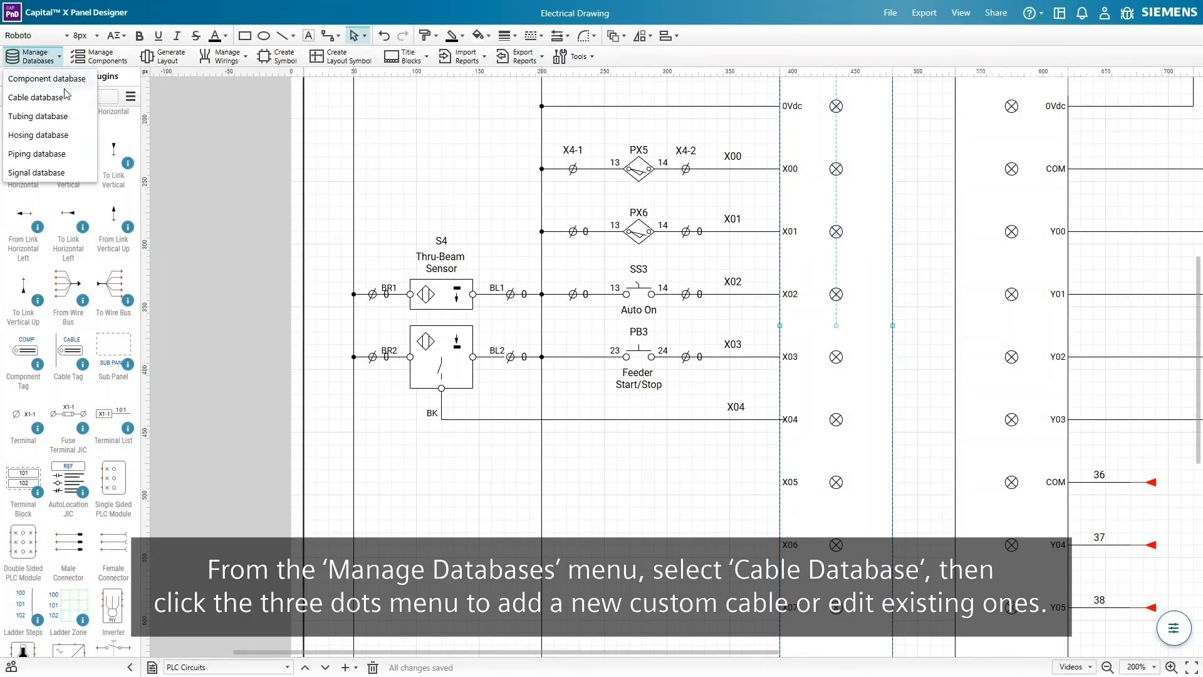
left_click(36, 97)
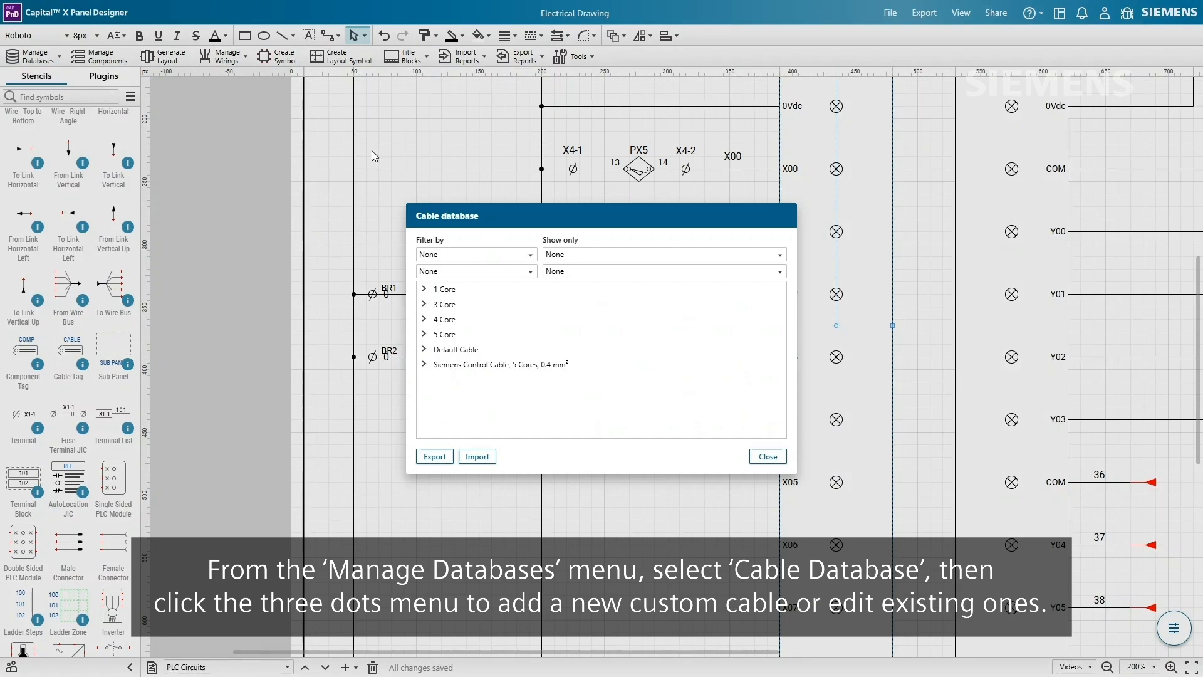
left_click(781, 365)
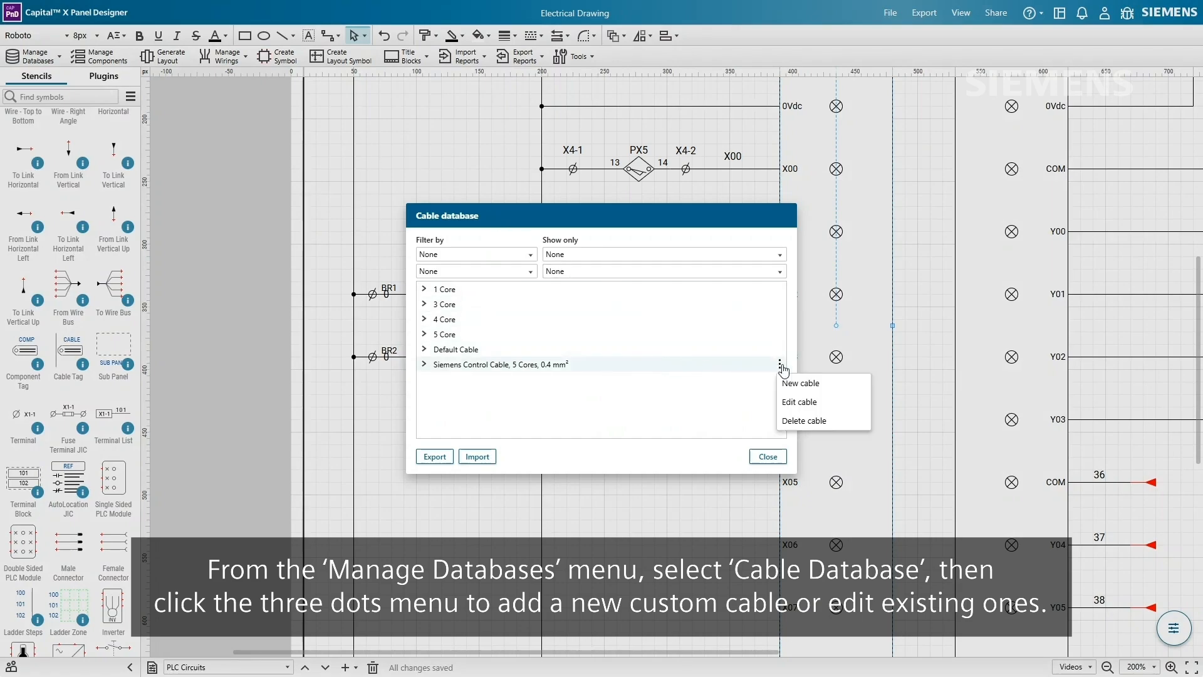
left_click(802, 383)
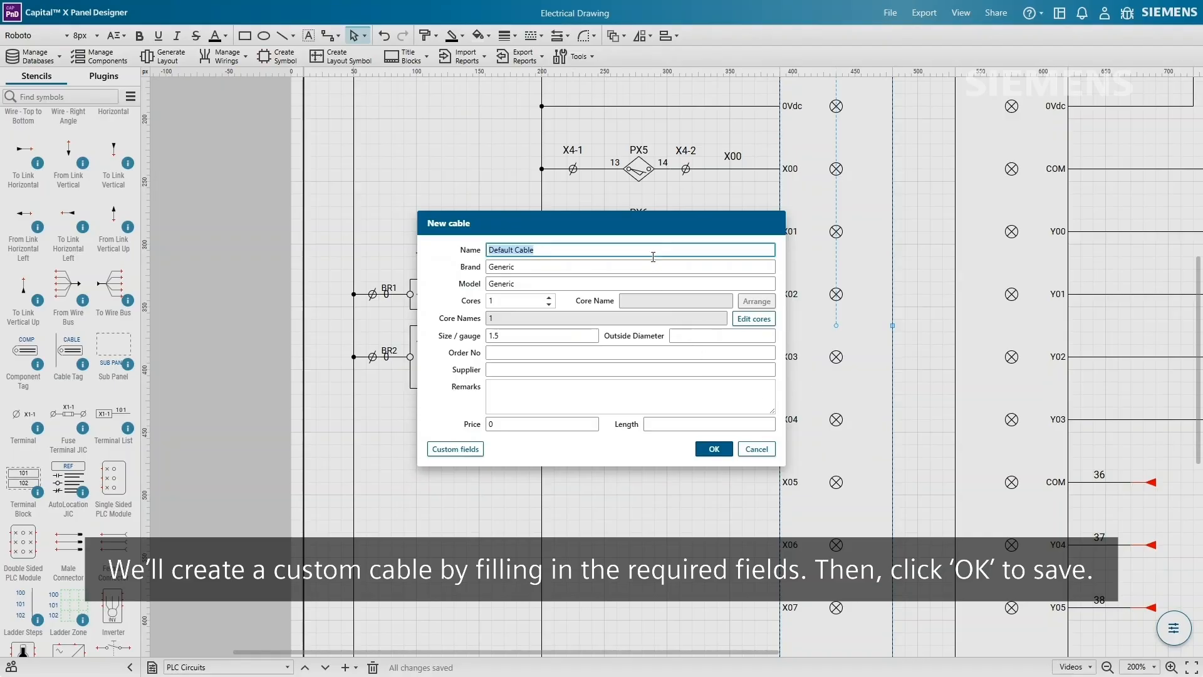
Define the Lapp OLFLEX CLASSIC 110 cable: 10 cores, 18 gauge, order number 1119110.
type("Lapp OLFLEX CLASSIC 110 Control Cable, 10 Cores, 18AWG")
key("Tab")
type("Lapp")
key("Tab")
type("OLFLEX CLASSIC")
key("Tab")
type("10")
left_click(567, 339)
type("18")
key("Tab")
type("1119110")
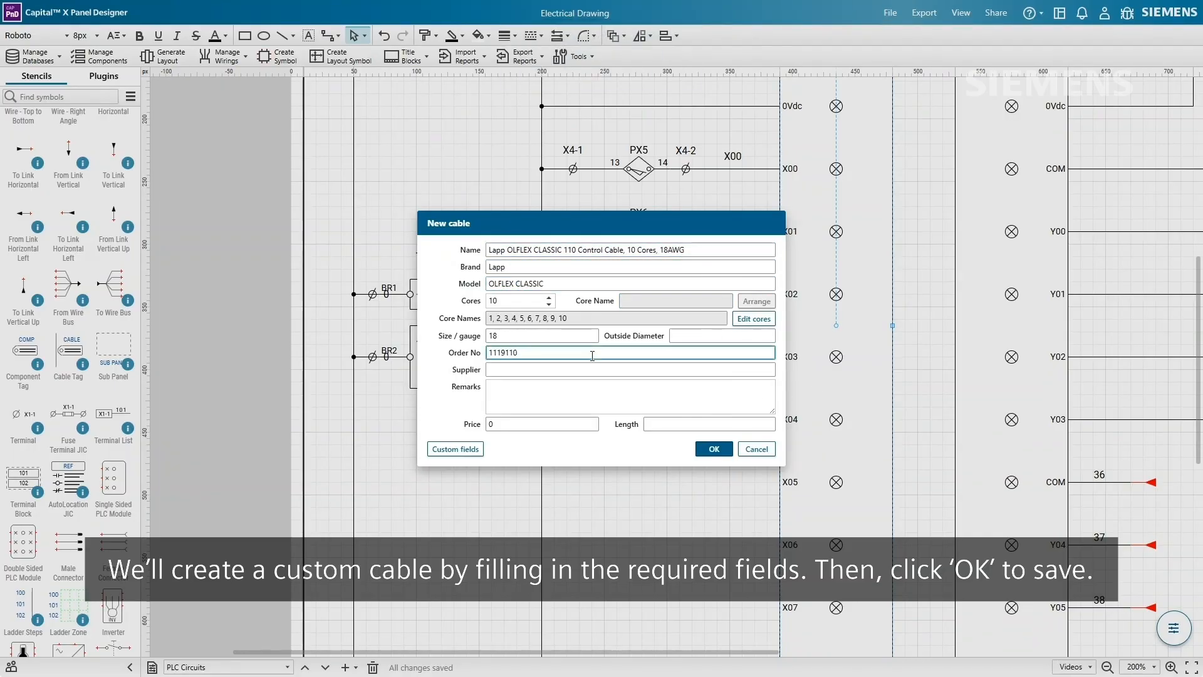
left_click(724, 451)
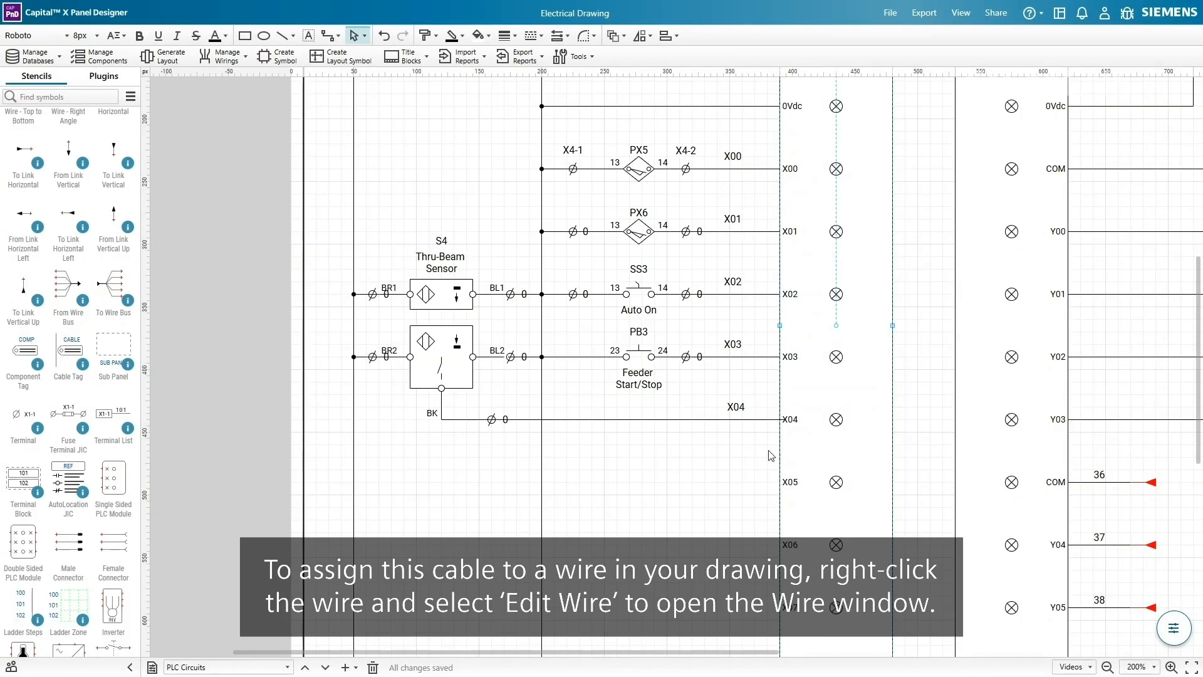
Open wire X03's details and locate wires 37, 38, 24v and 0v at /5.G3.
right_click(754, 358)
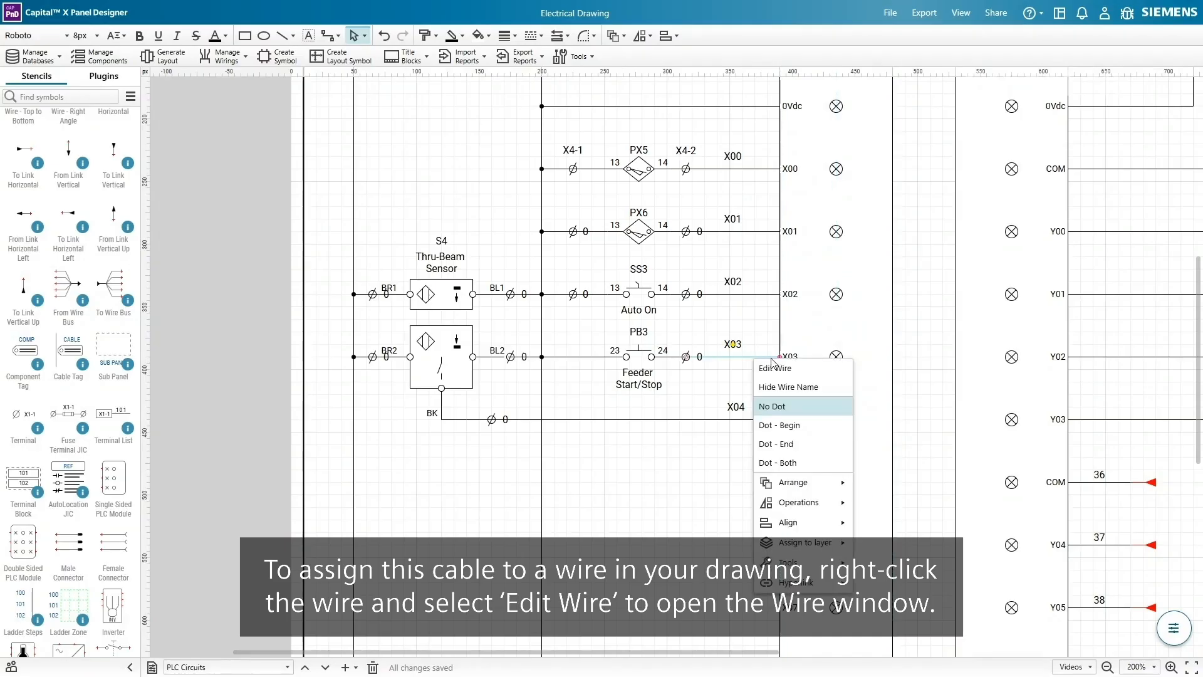
left_click(809, 370)
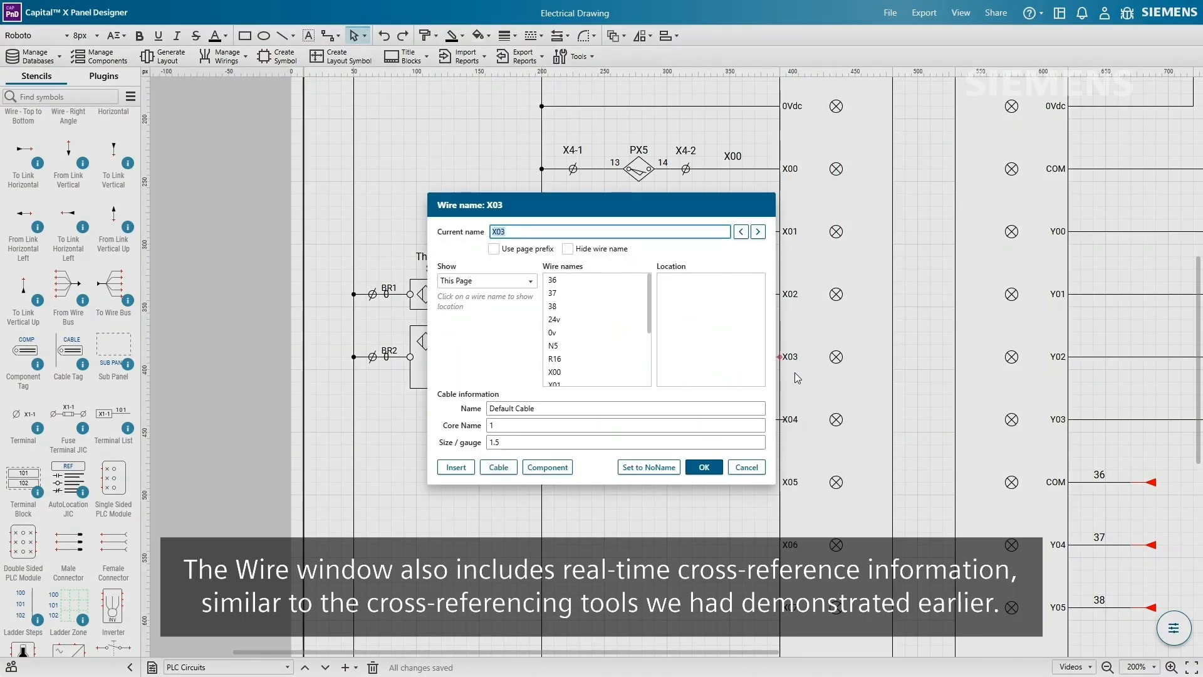
left_click(627, 287)
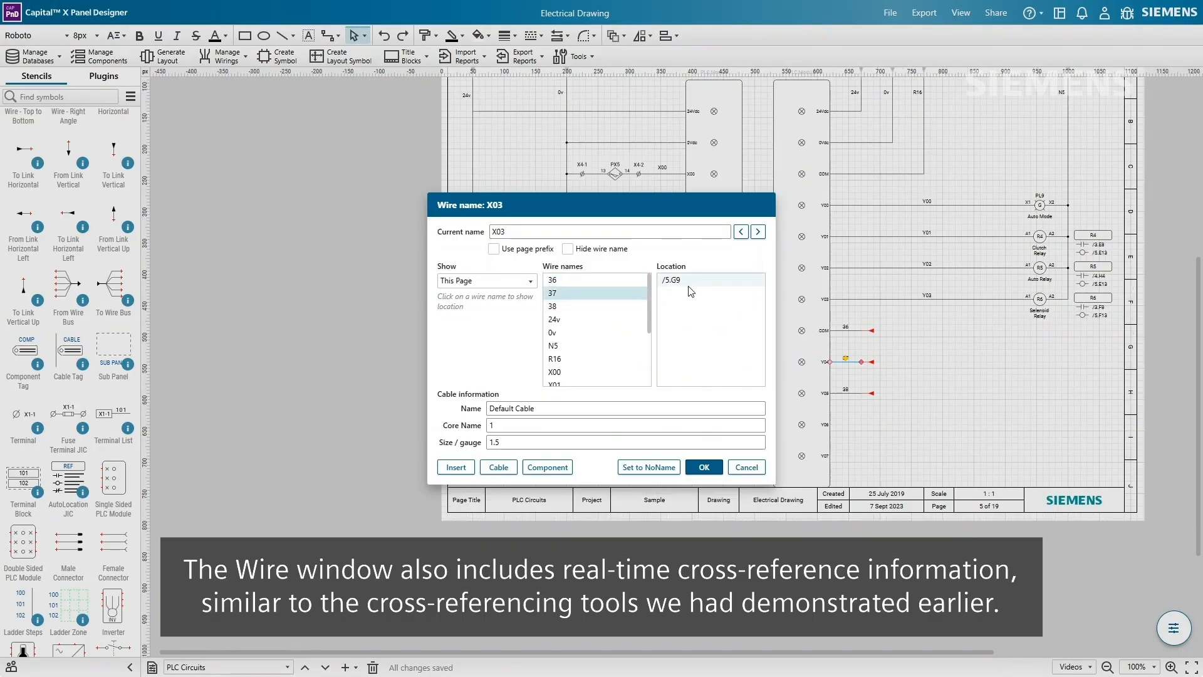
left_click(621, 306)
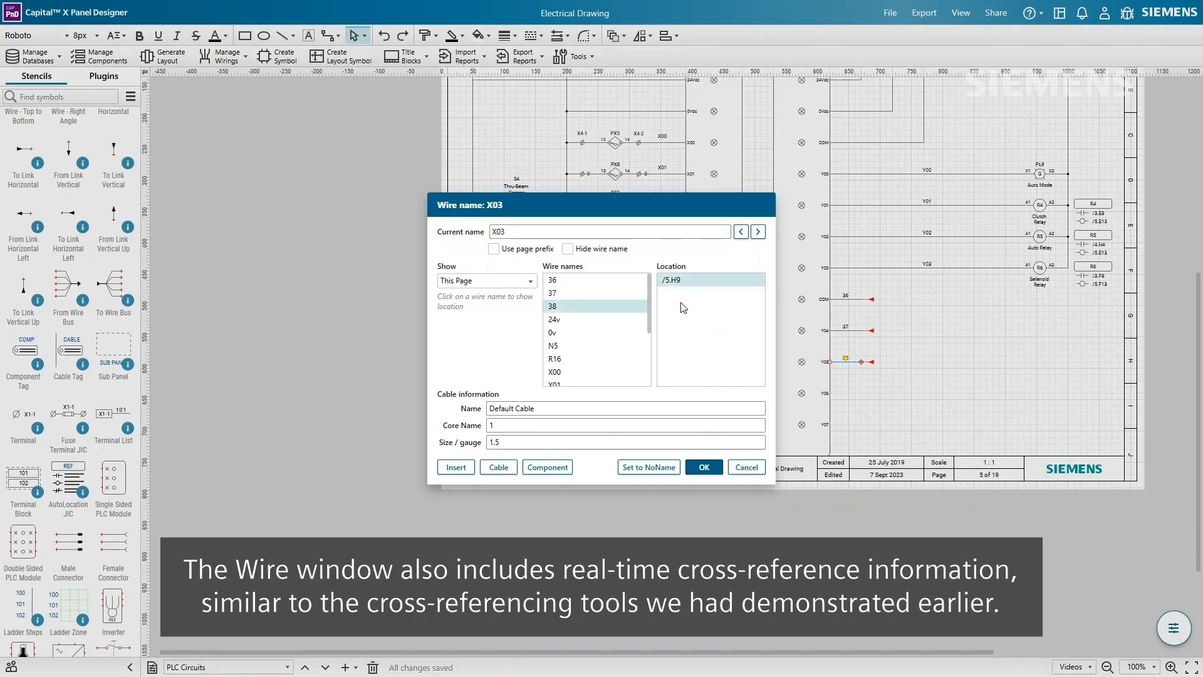
left_click(624, 320)
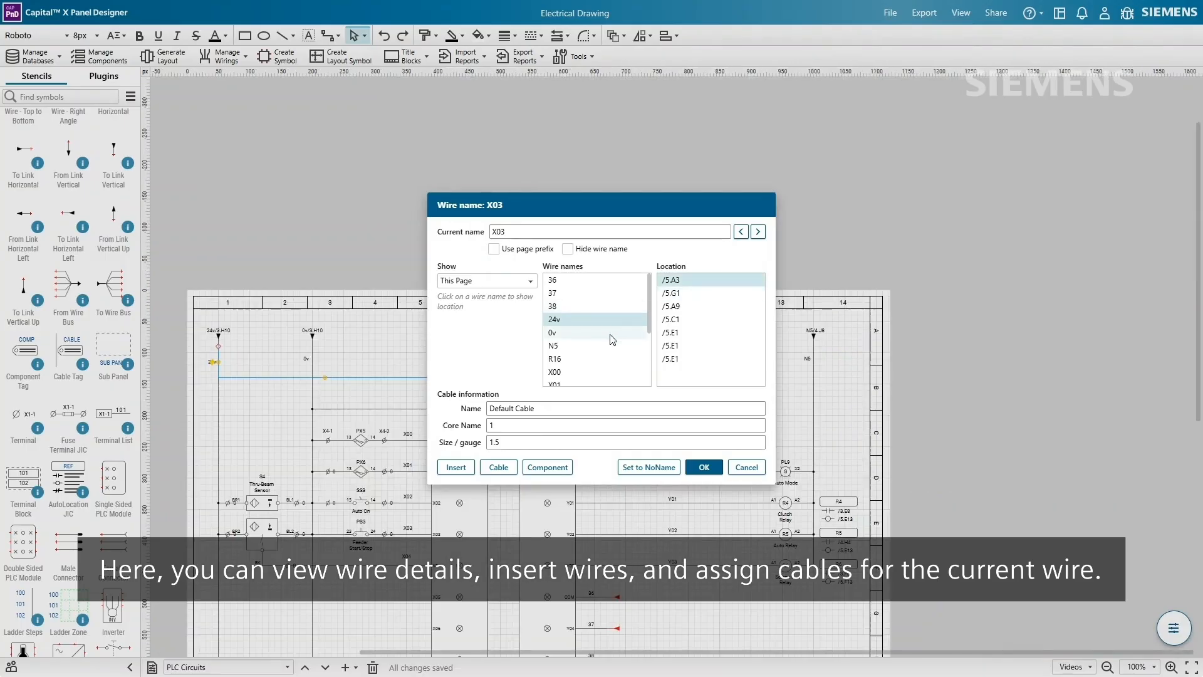
left_click(612, 334)
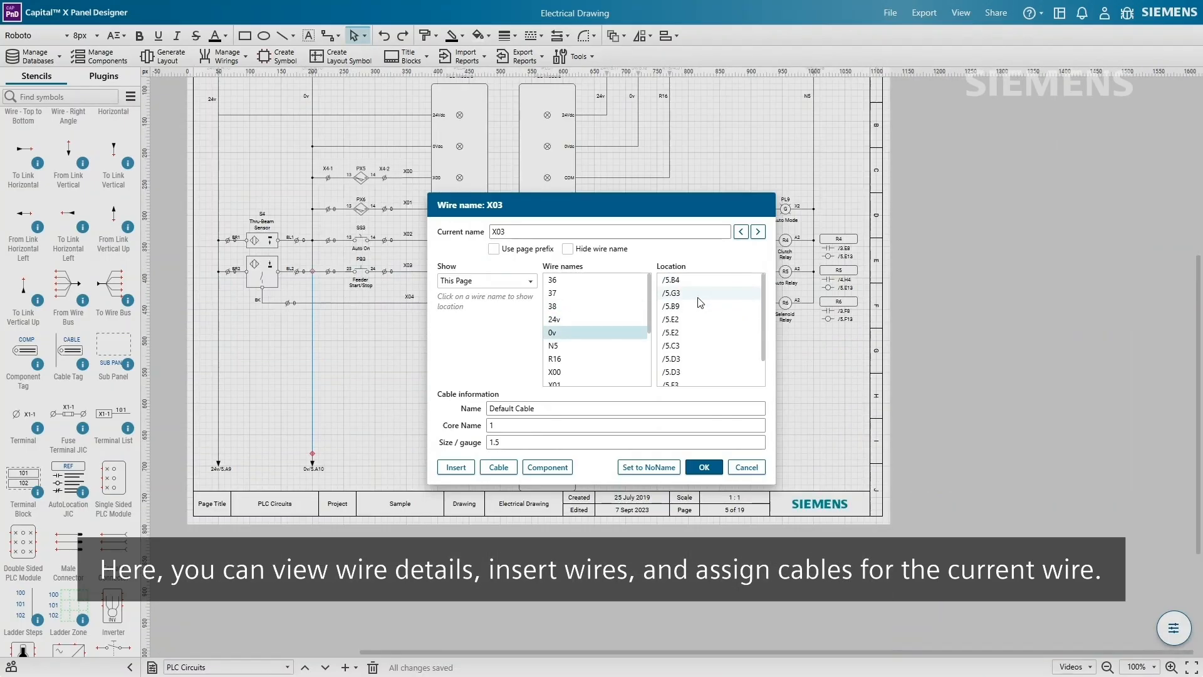
left_click(698, 294)
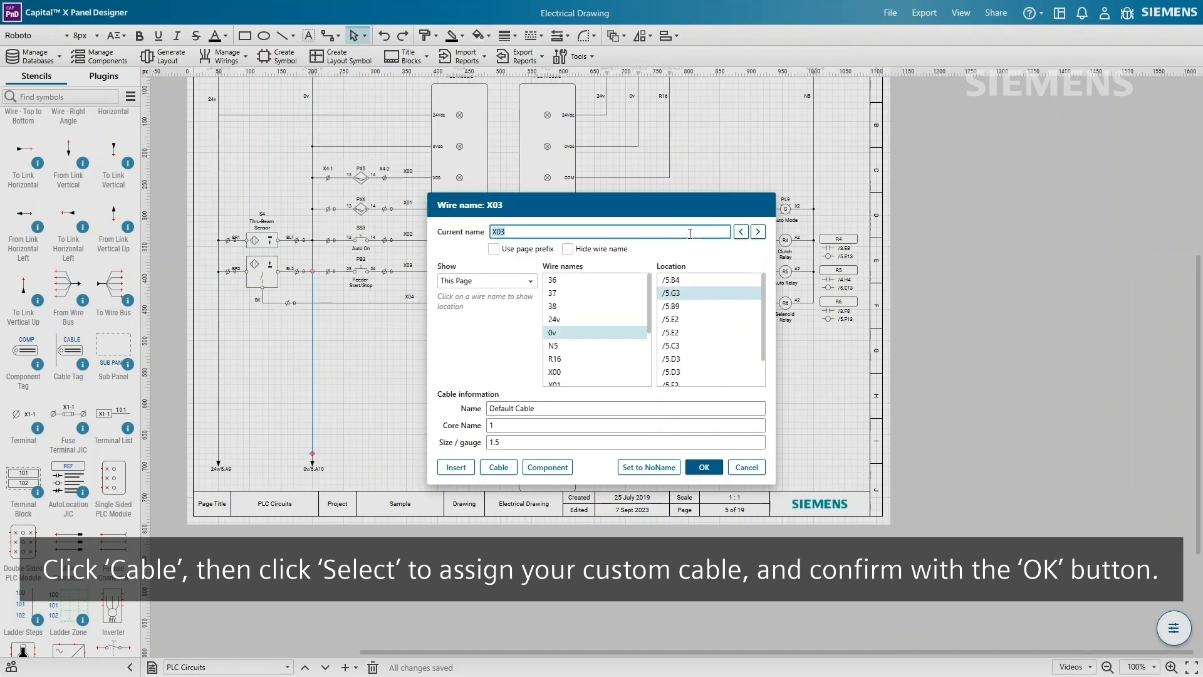
Assign the Lapp OLFLEX CLASSIC 110 10-core 18AWG cable to wire X03.
left_click(508, 467)
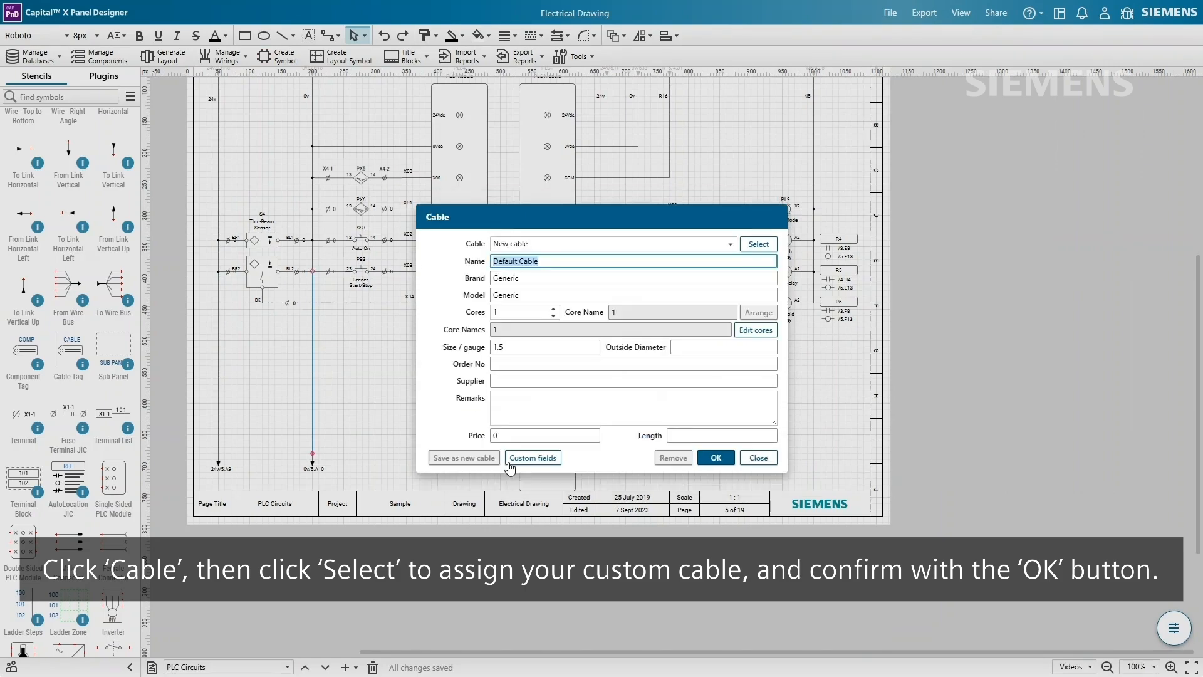
left_click(759, 244)
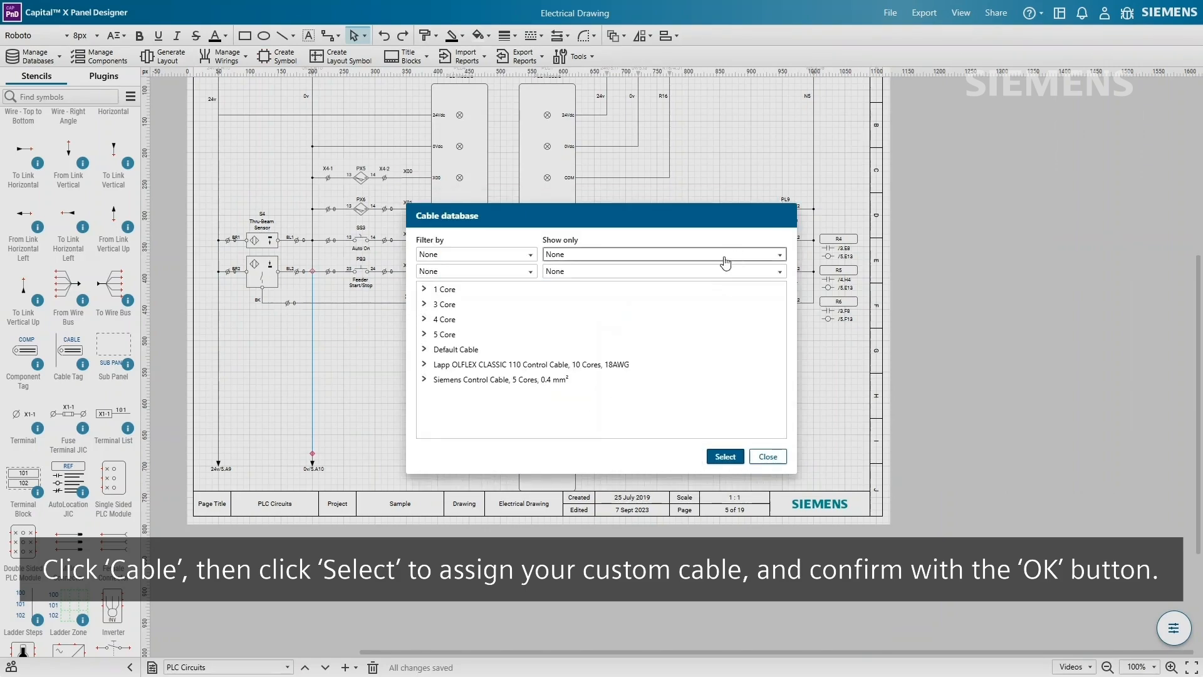
left_click(654, 367)
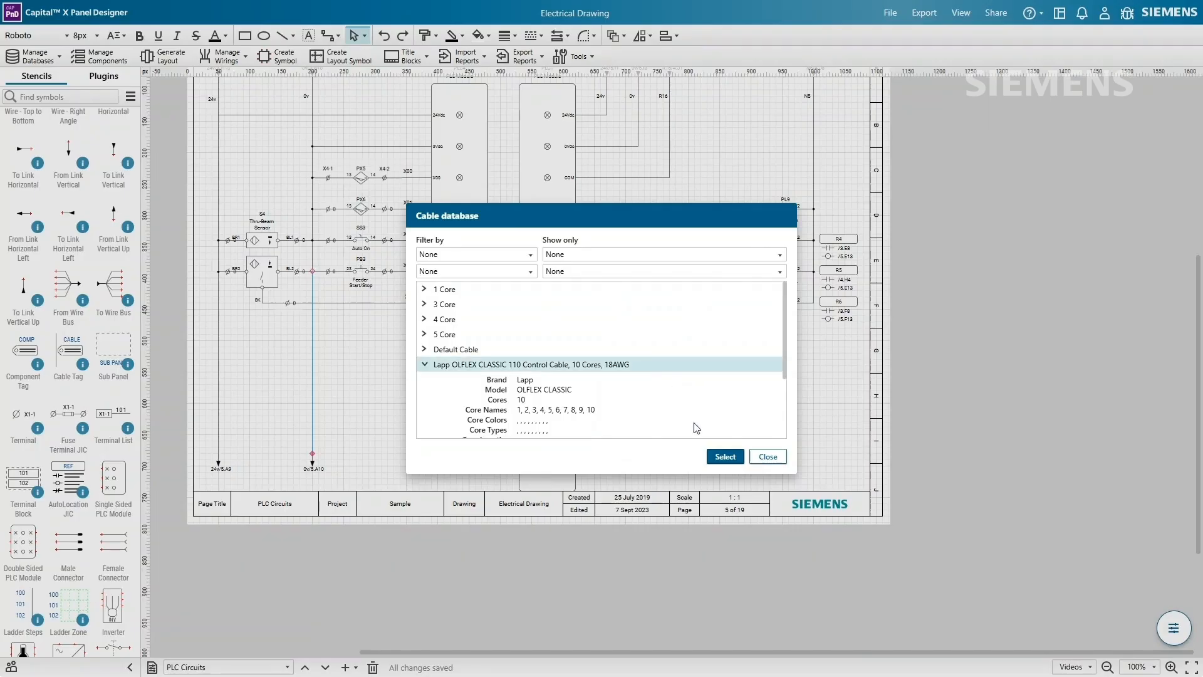
left_click(721, 457)
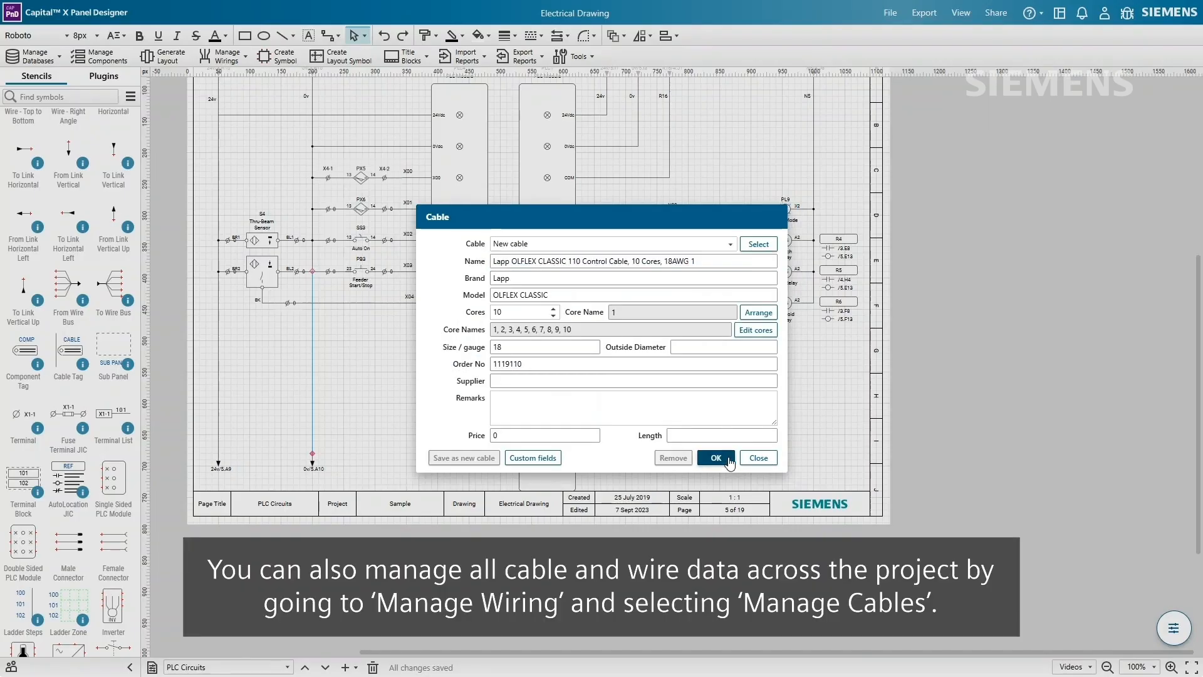
left_click(730, 461)
left_click(704, 467)
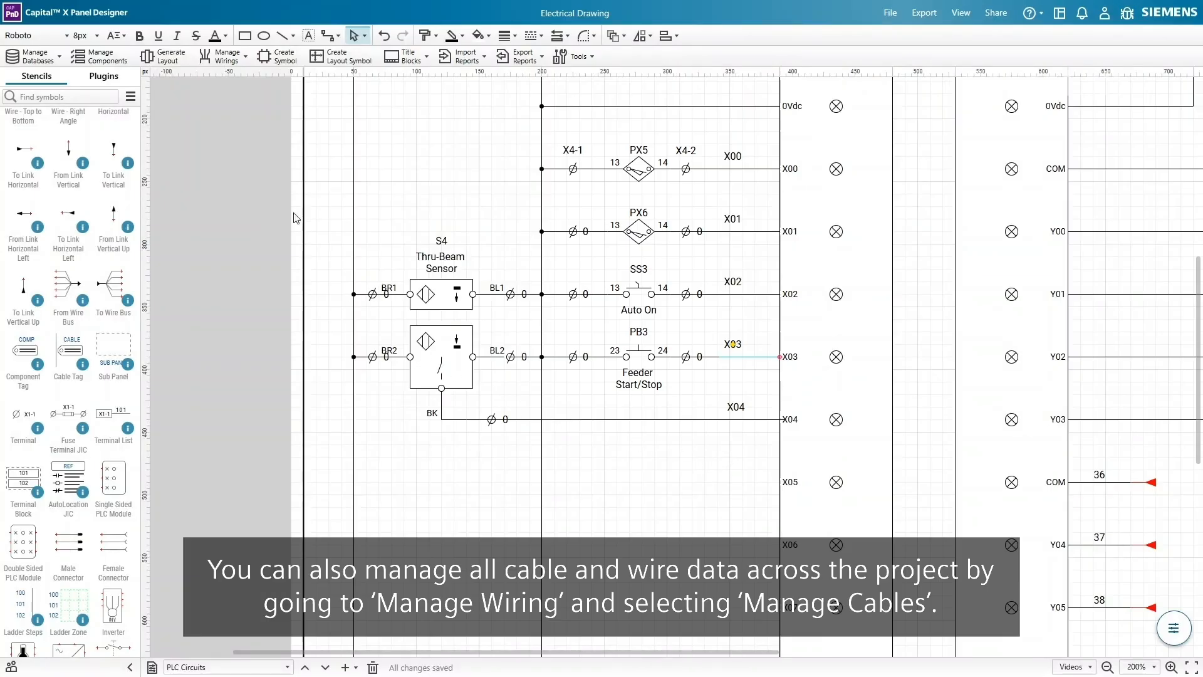
Review the project-wide cable manager under Manage Wirings and close it unchanged.
left_click(248, 62)
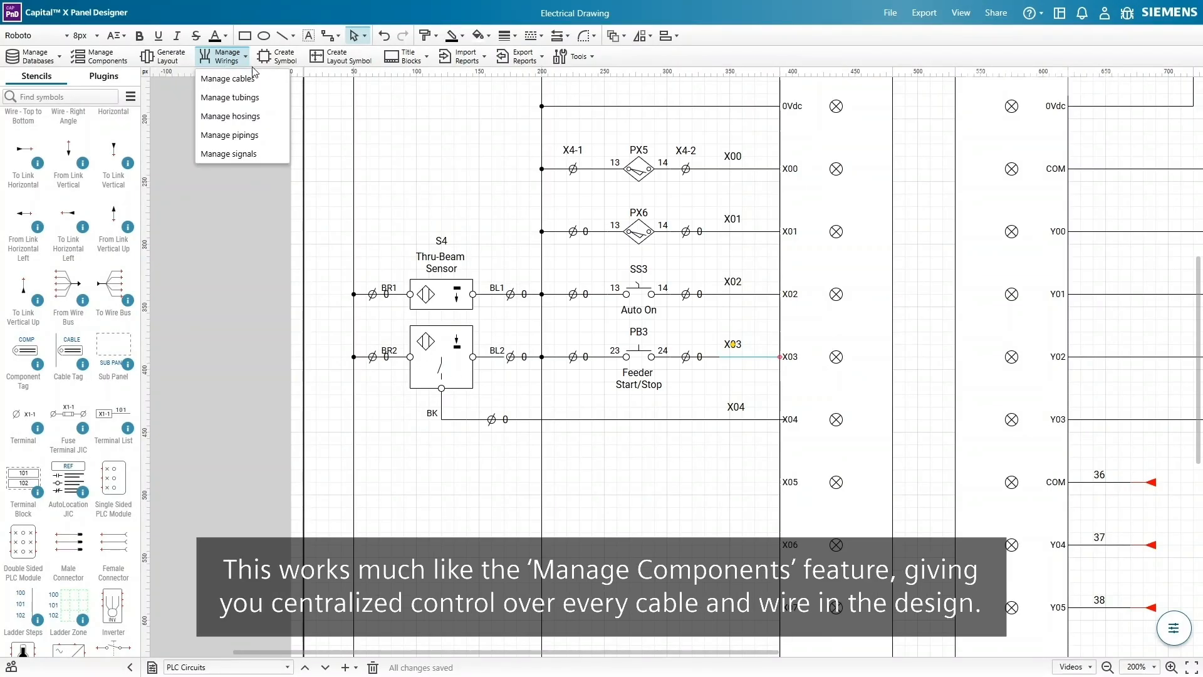
left_click(258, 81)
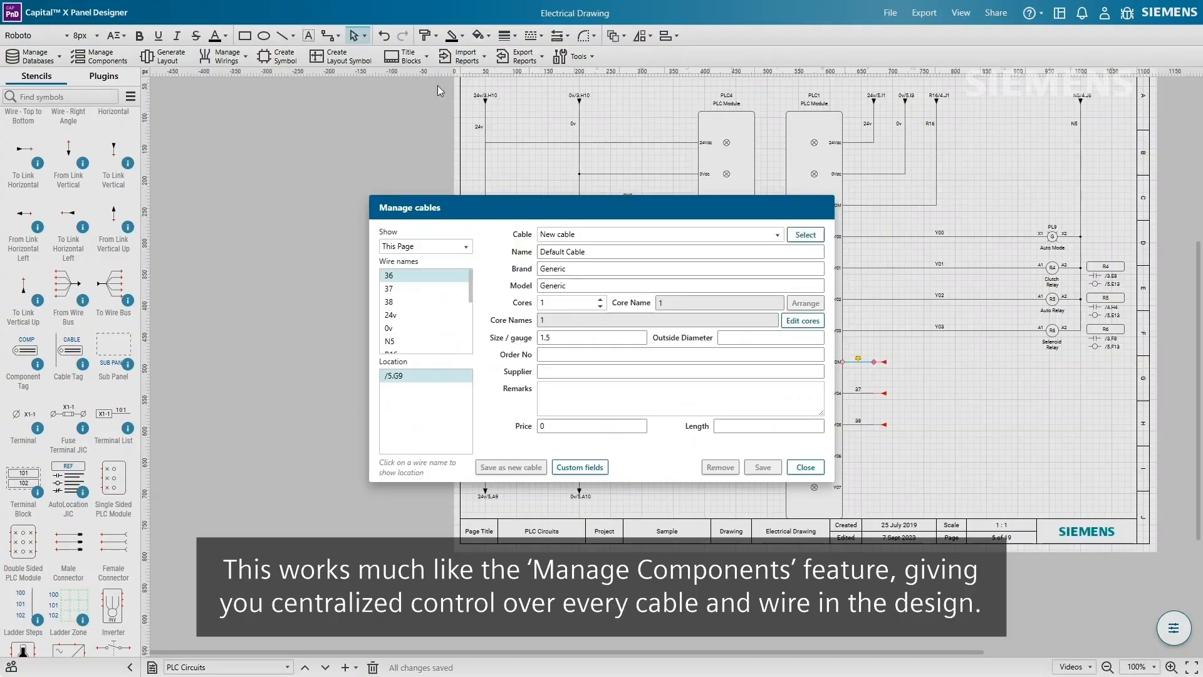
left_click(716, 235)
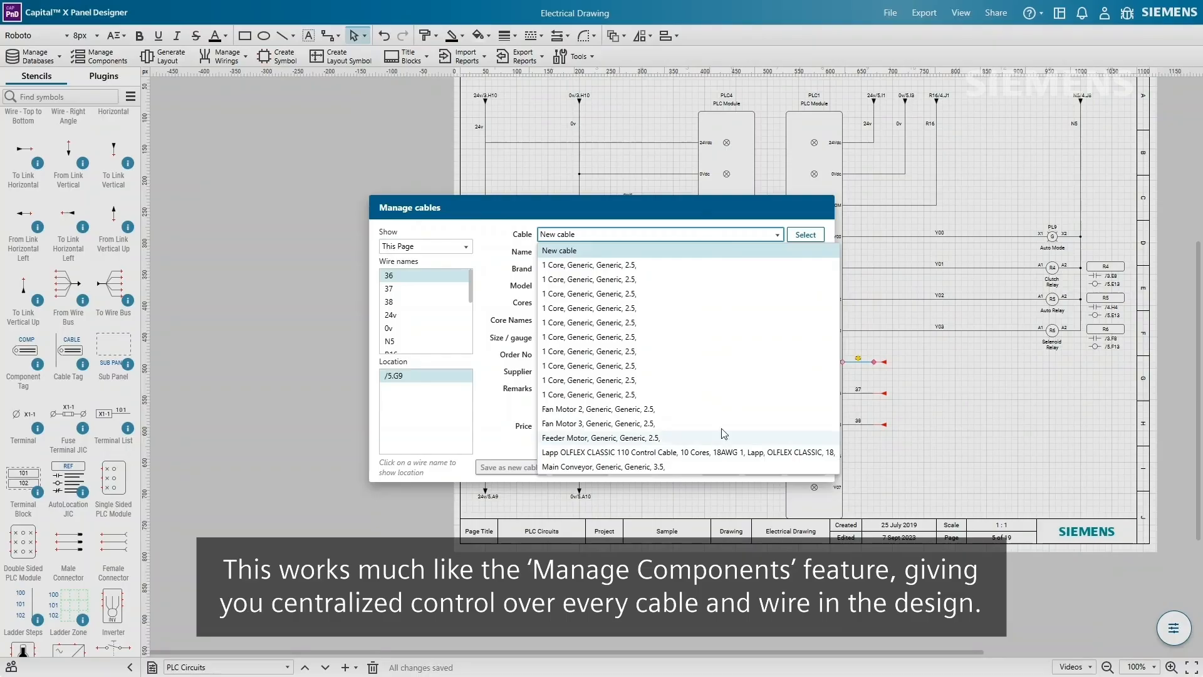
left_click(745, 248)
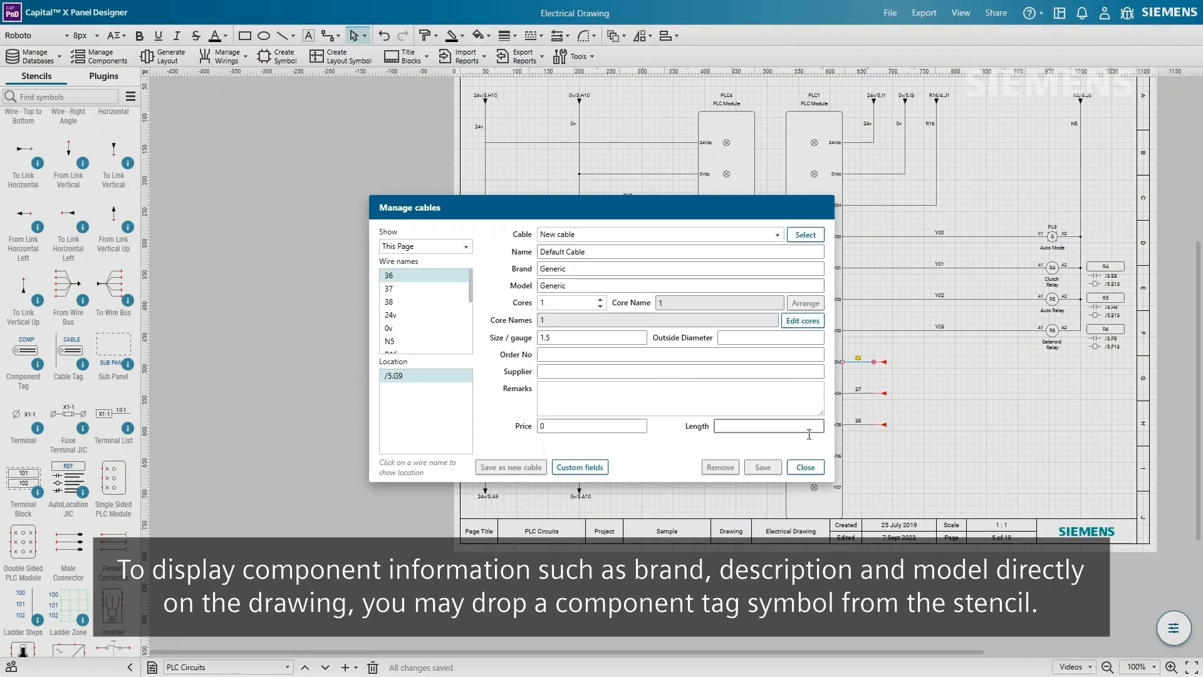
left_click(805, 467)
scroll(814, 469, "up", 2, "ctrl")
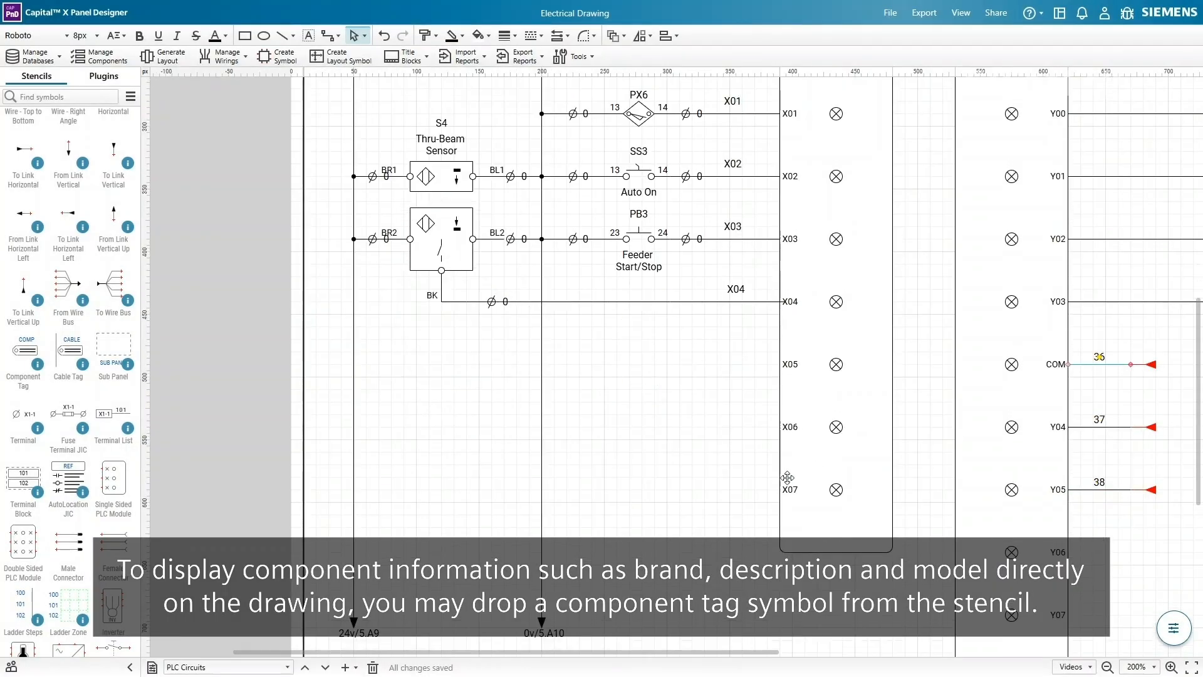
Place a component tag below the circuit, linked to the PLC at X06 and referencing PLC4.
left_click_drag(25, 351, 599, 452)
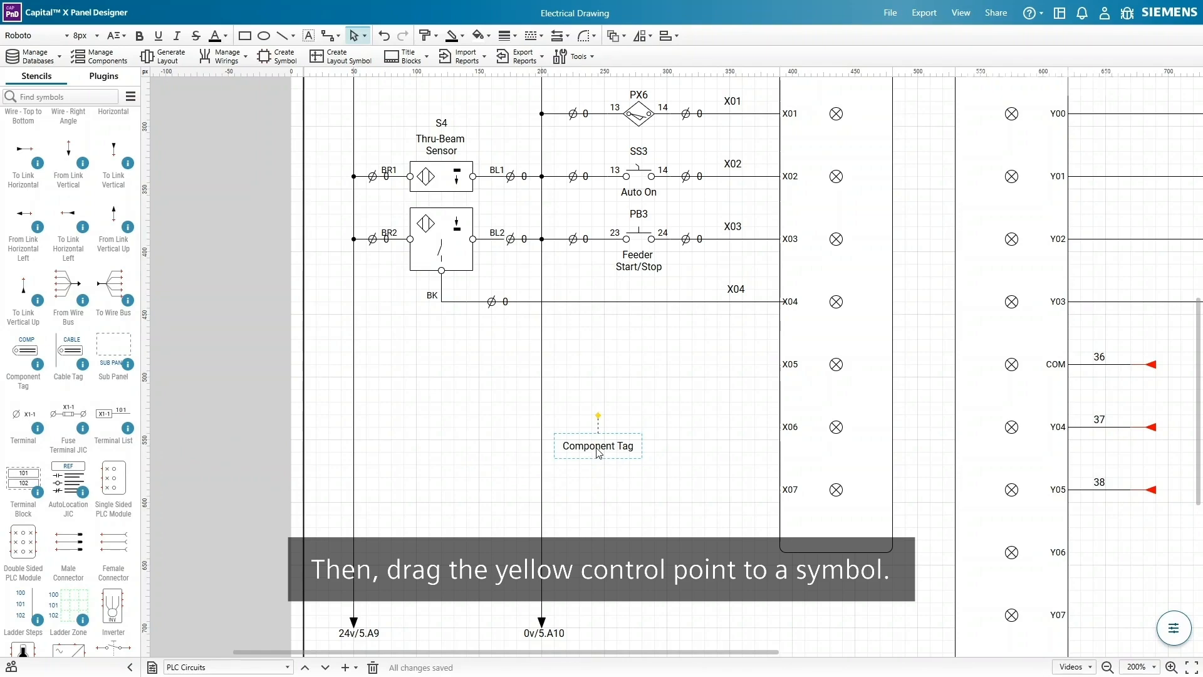
left_click_drag(604, 408, 783, 435)
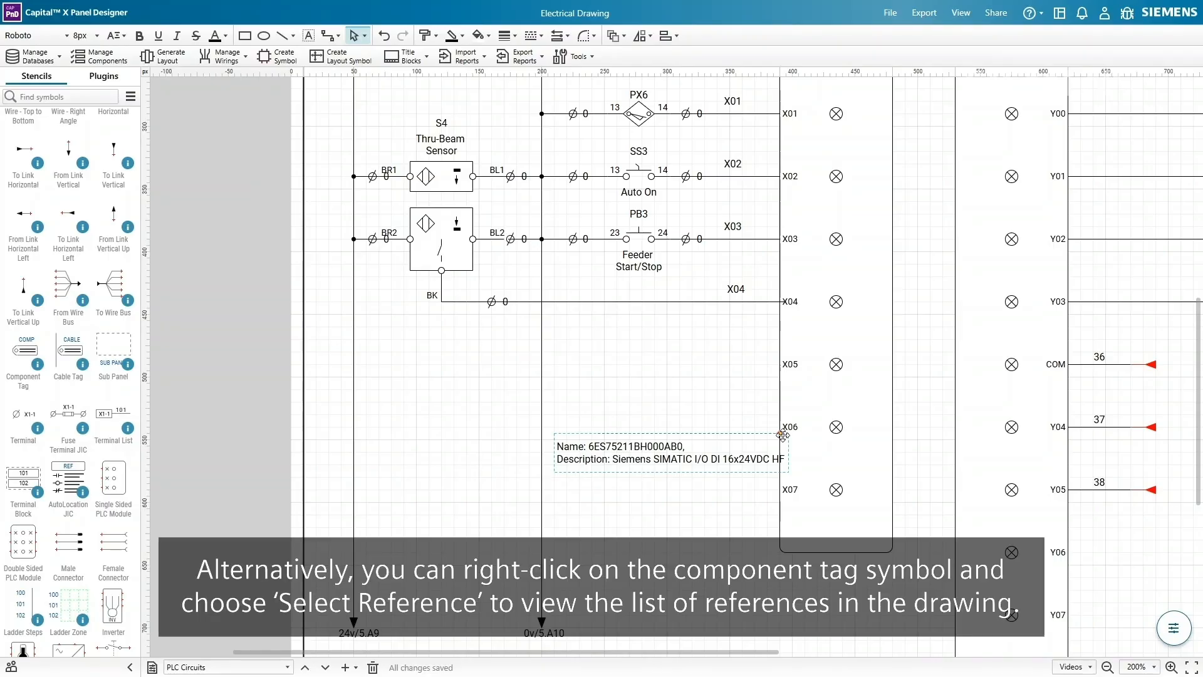
right_click(671, 433)
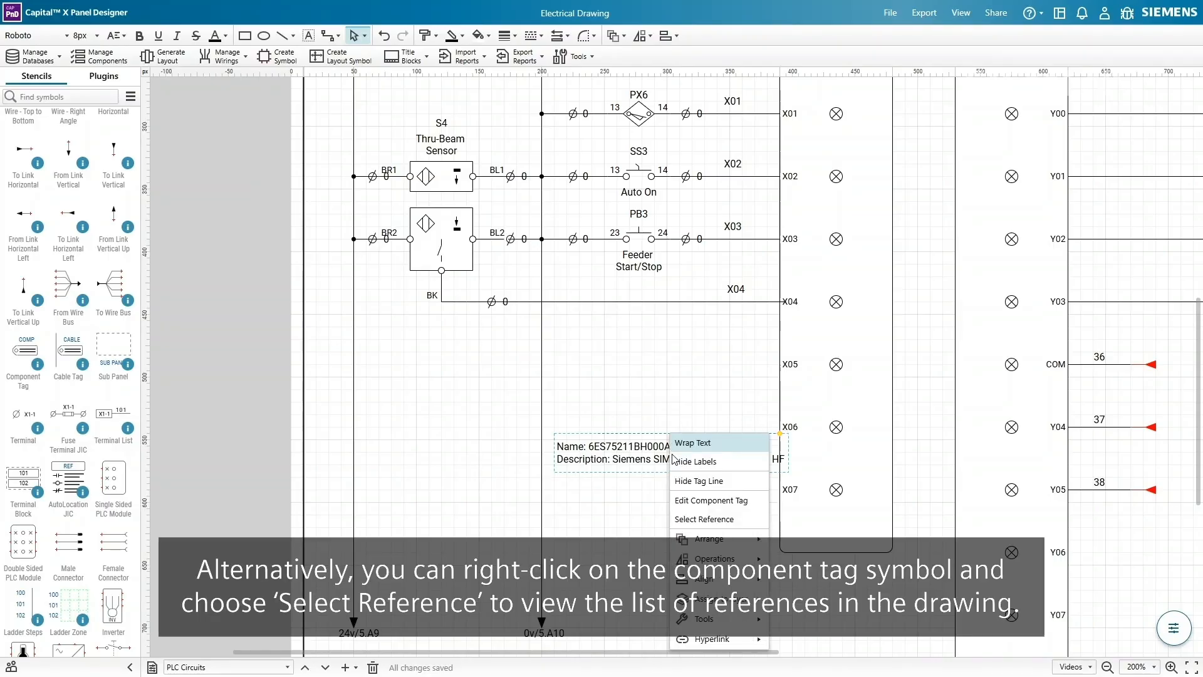
left_click(759, 519)
scroll(601, 301, "down", 5)
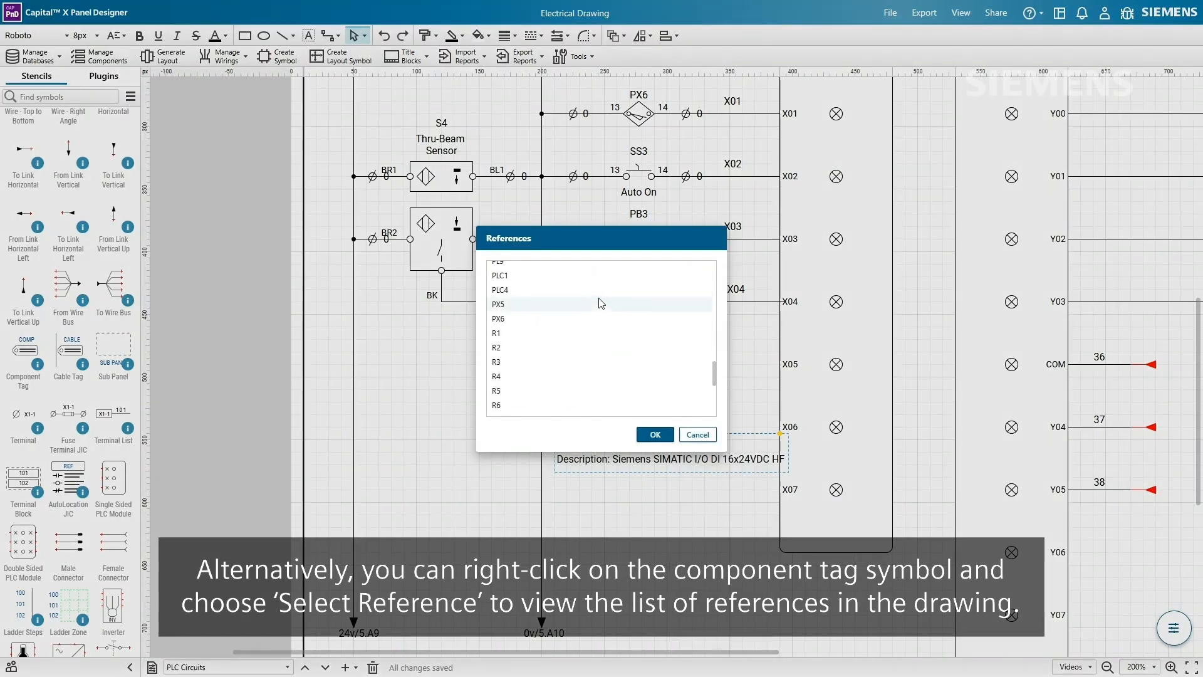
scroll(599, 299, "up", 3)
scroll(599, 299, "down", 1)
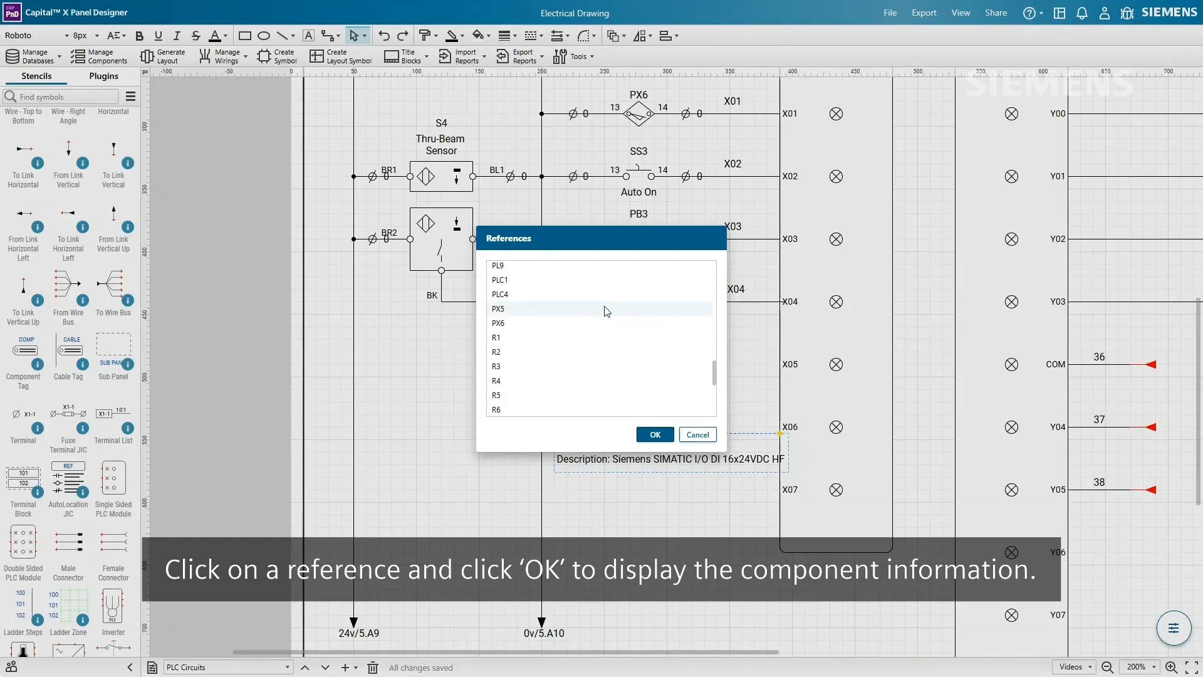
left_click(605, 299)
left_click(655, 434)
Add Brand and Model fields to the PLC4 component tag, then drop a cable tag on wire X03.
right_click(606, 453)
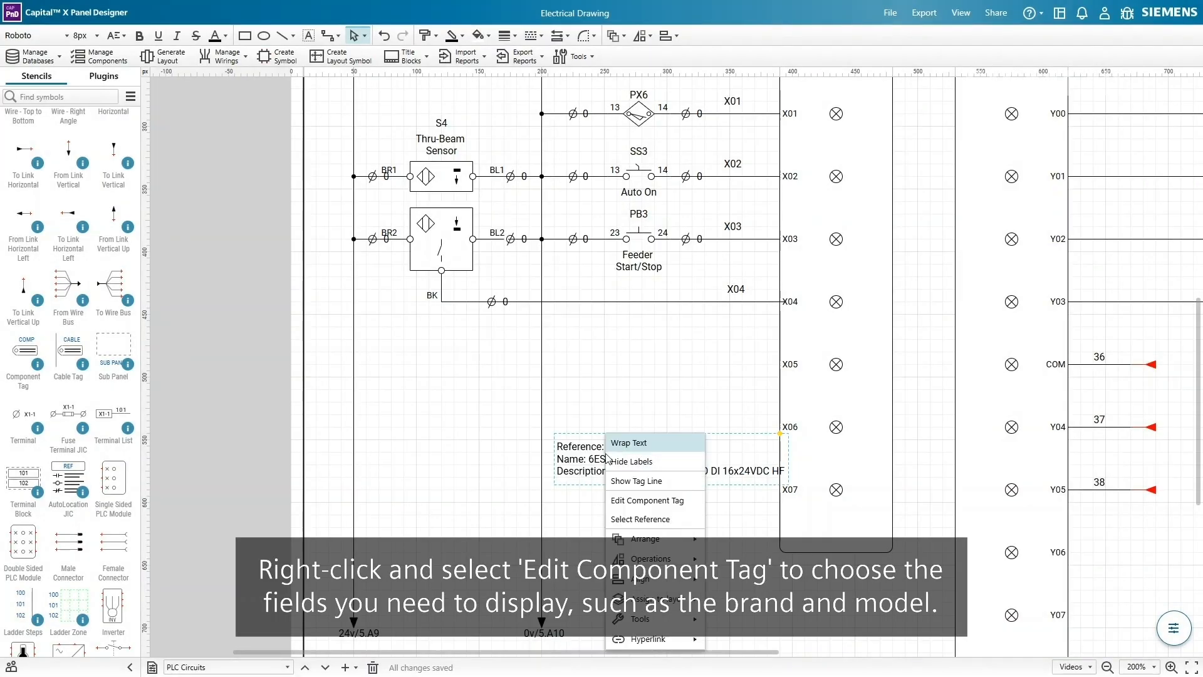
left_click(677, 505)
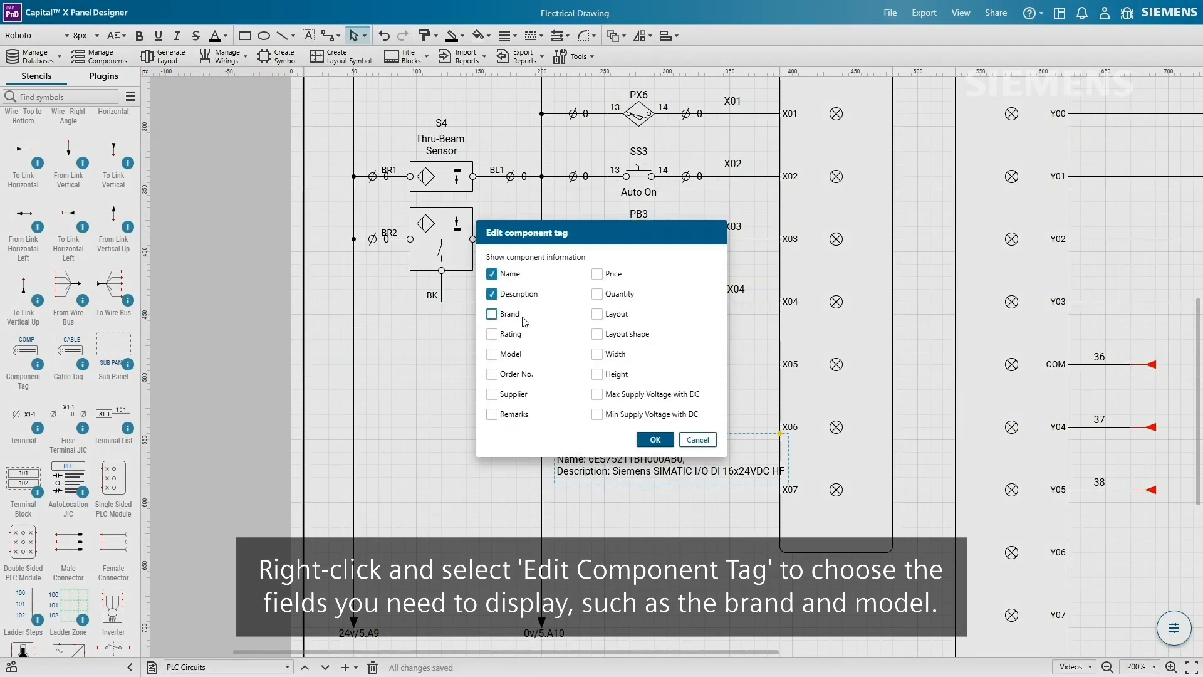
left_click(492, 354)
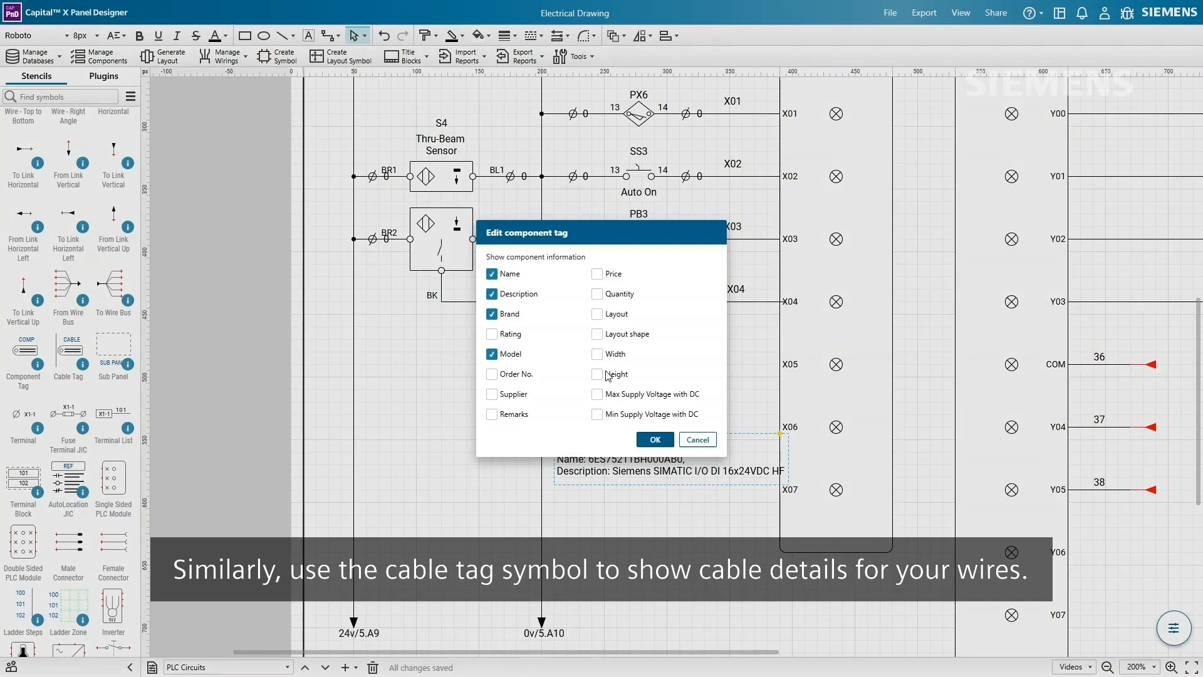
left_click(667, 441)
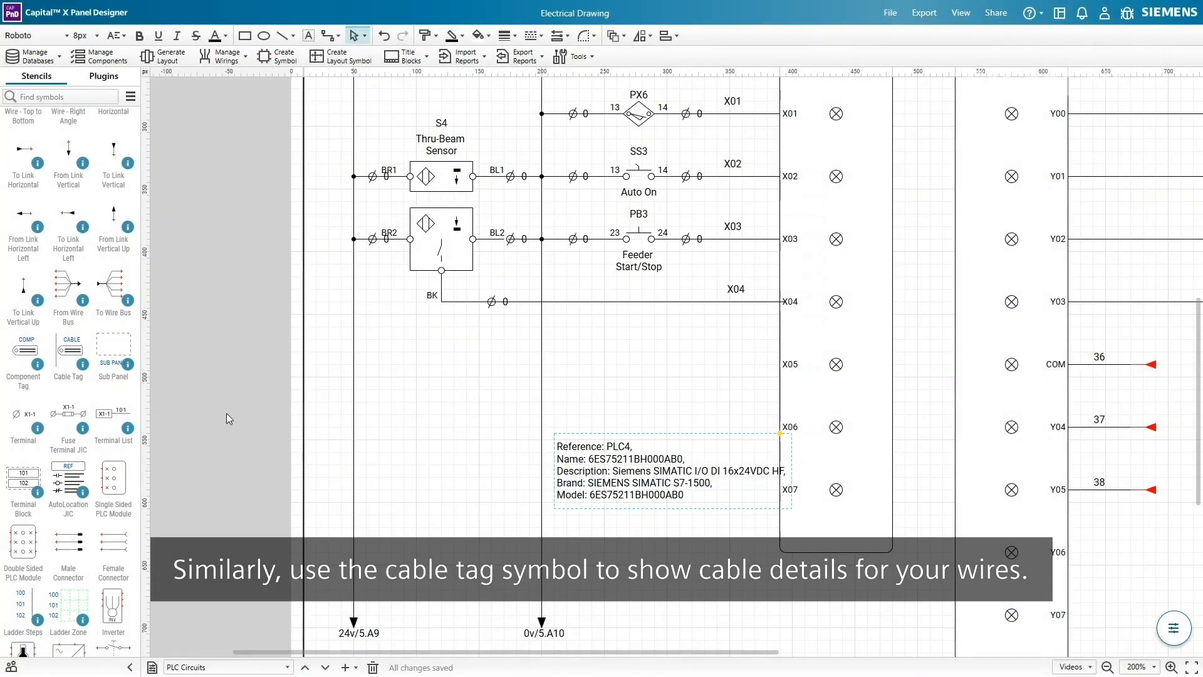
left_click_drag(86, 341, 730, 239)
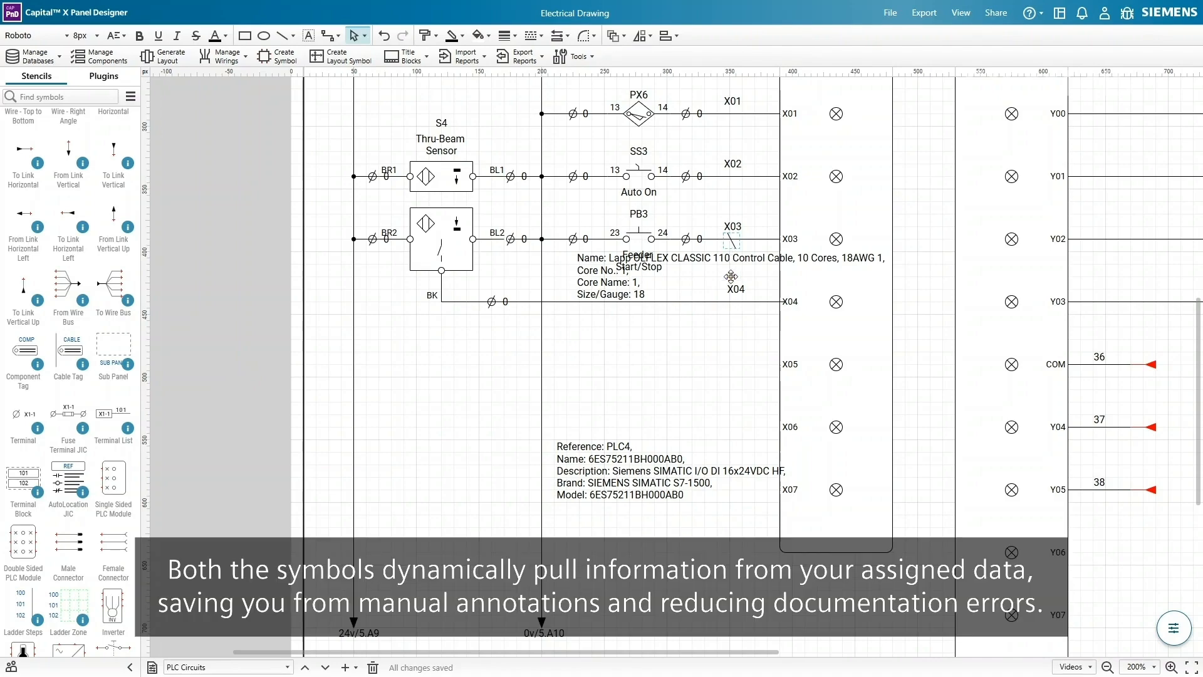
Move the X03 cable tag text beside PB3 and narrow it.
left_click(314, 38)
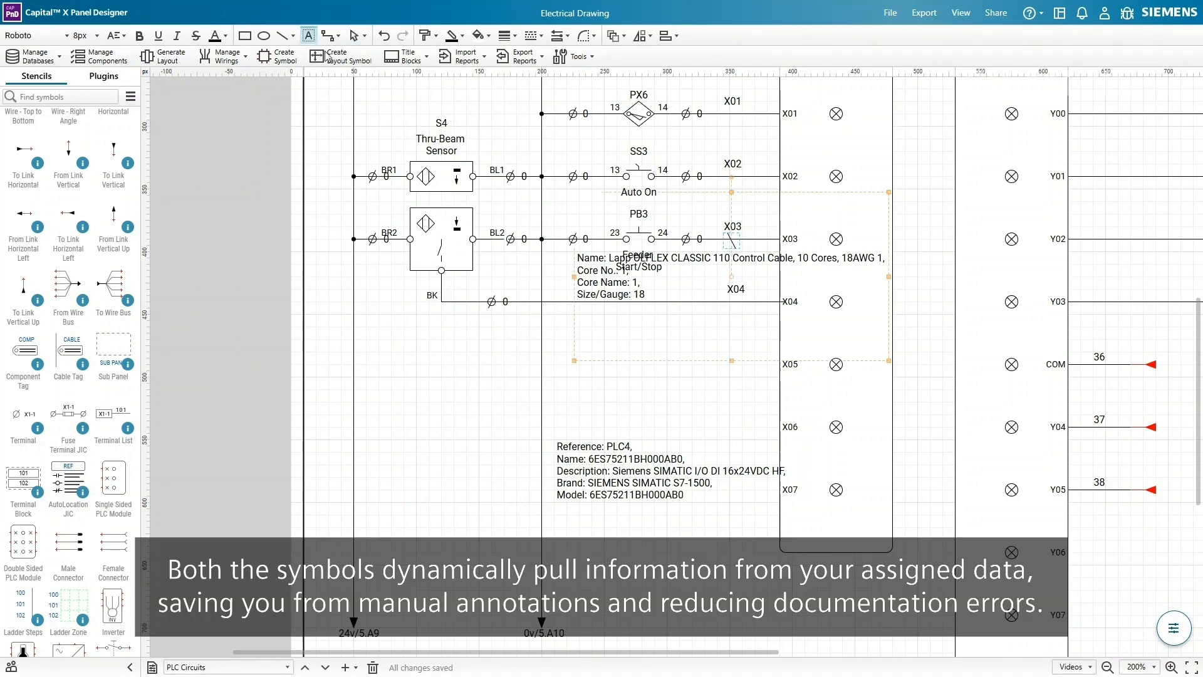
left_click(617, 281)
left_click_drag(616, 281, 669, 283)
right_click(644, 303)
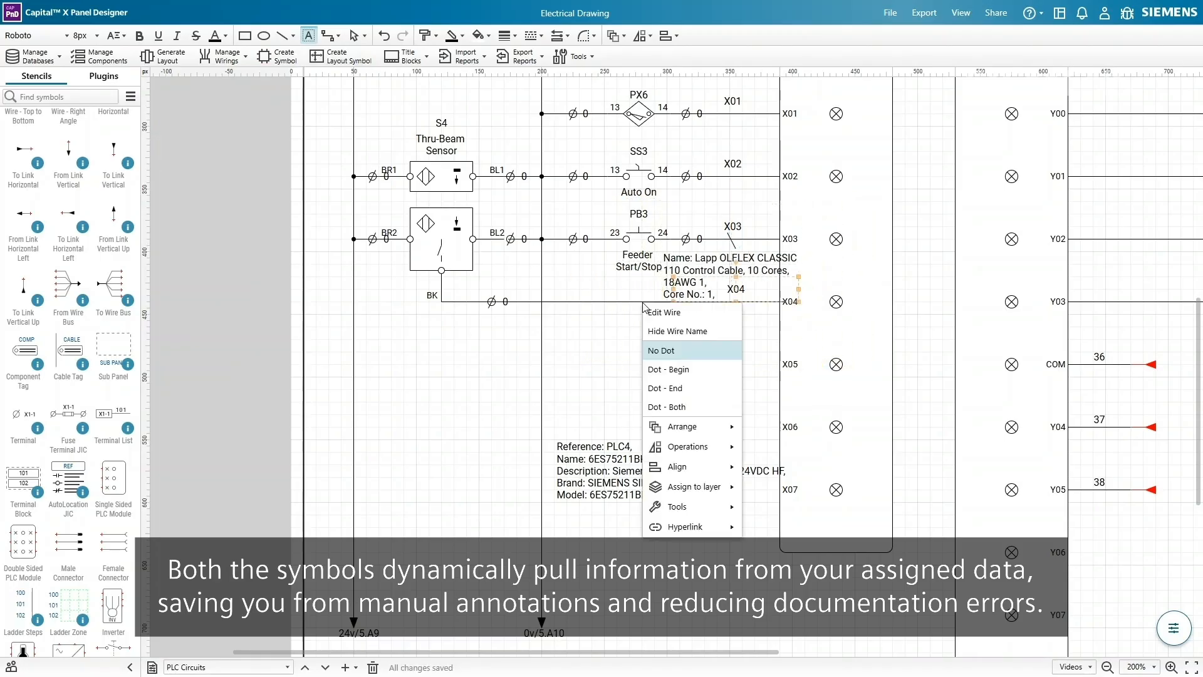
key("Escape")
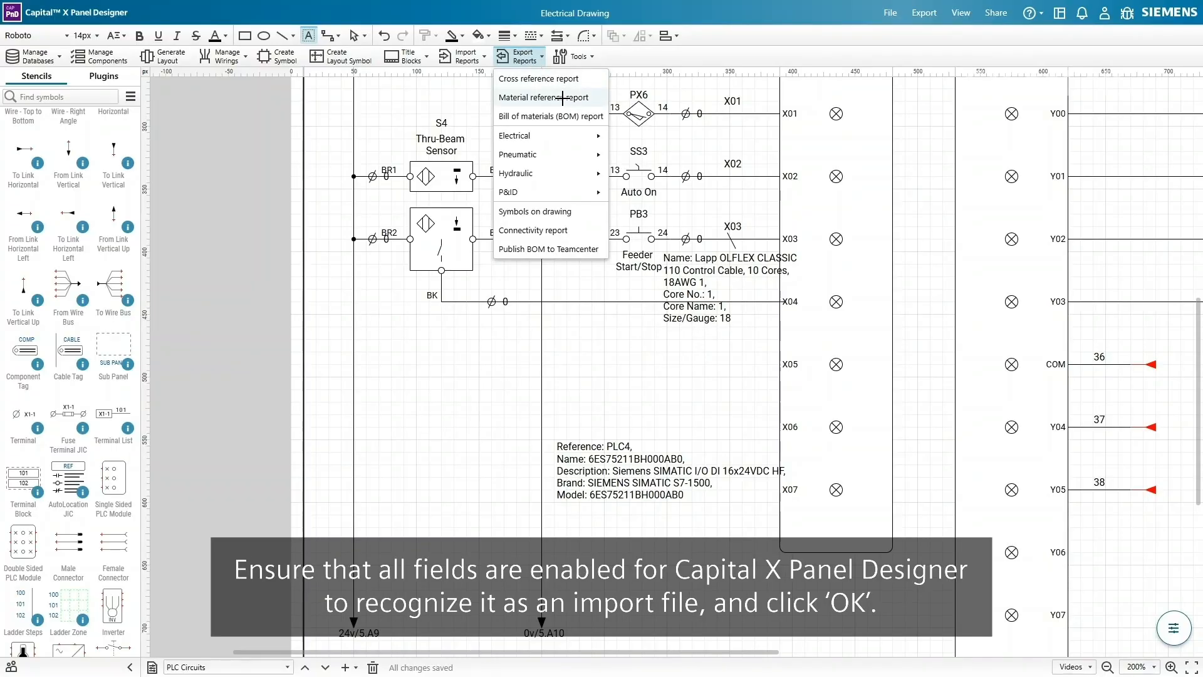
Export the Material reference report with all listing fields checked.
left_click(563, 97)
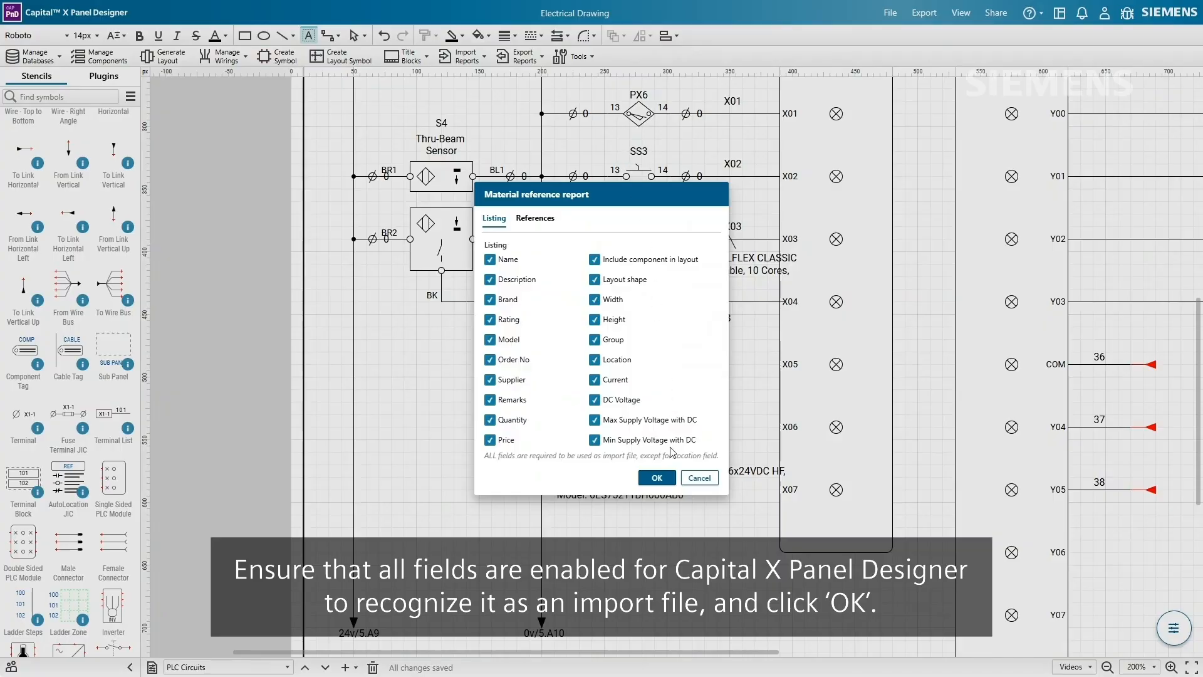
left_click(657, 478)
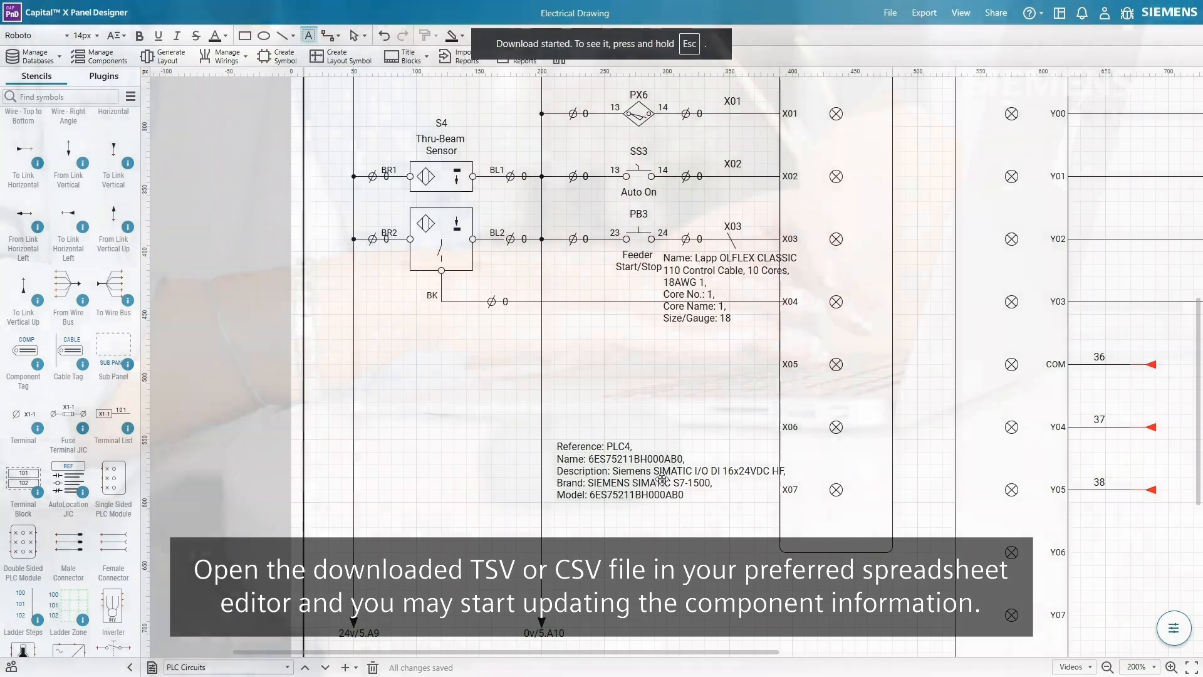
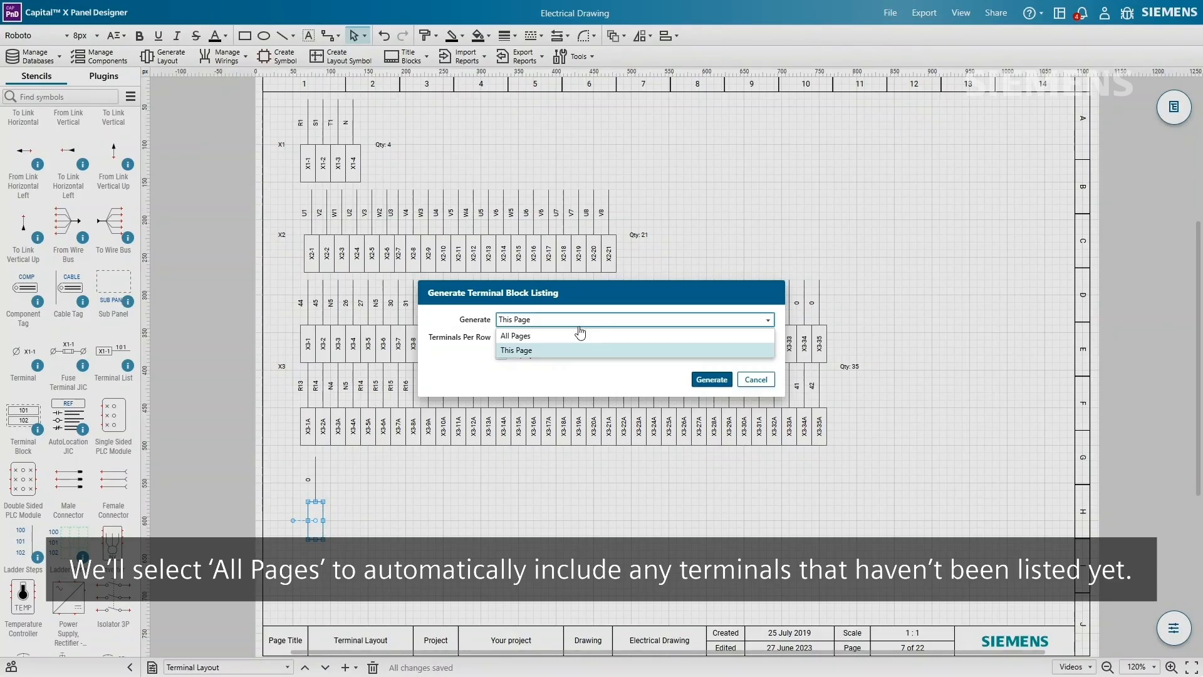
Generate terminal block listings for all pages at 20 terminals per row, creating the X4 list.
left_click(580, 336)
left_click(581, 336)
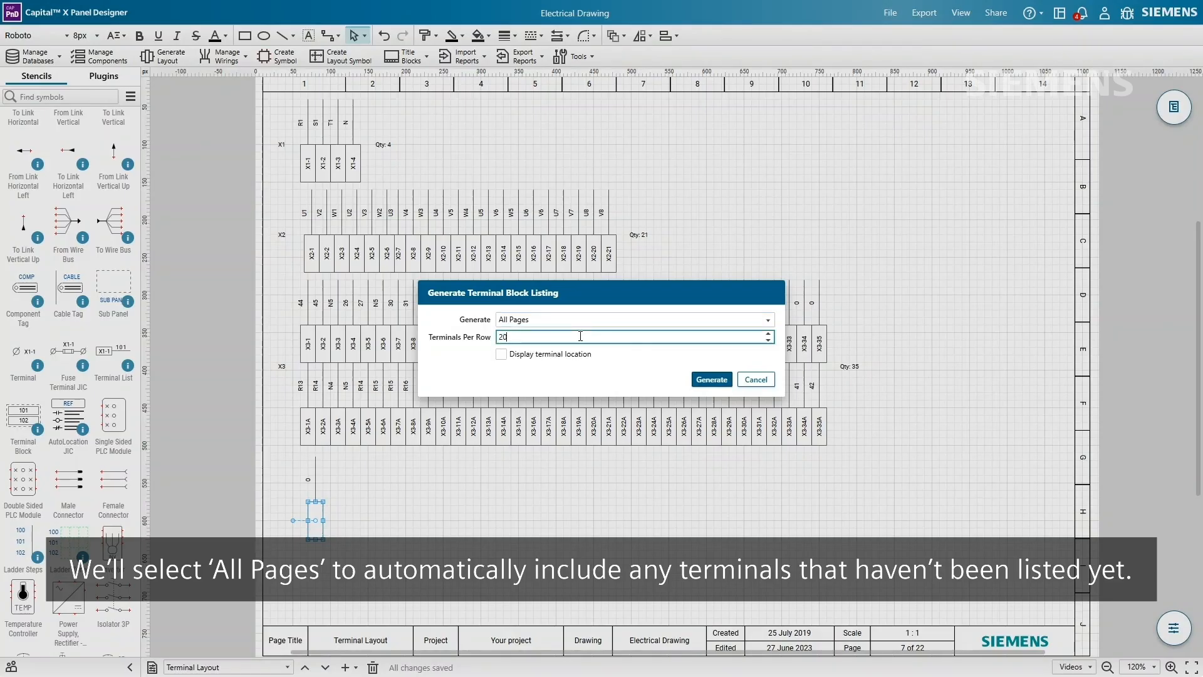
left_click(708, 379)
scroll(383, 559, "up", 4, "ctrl")
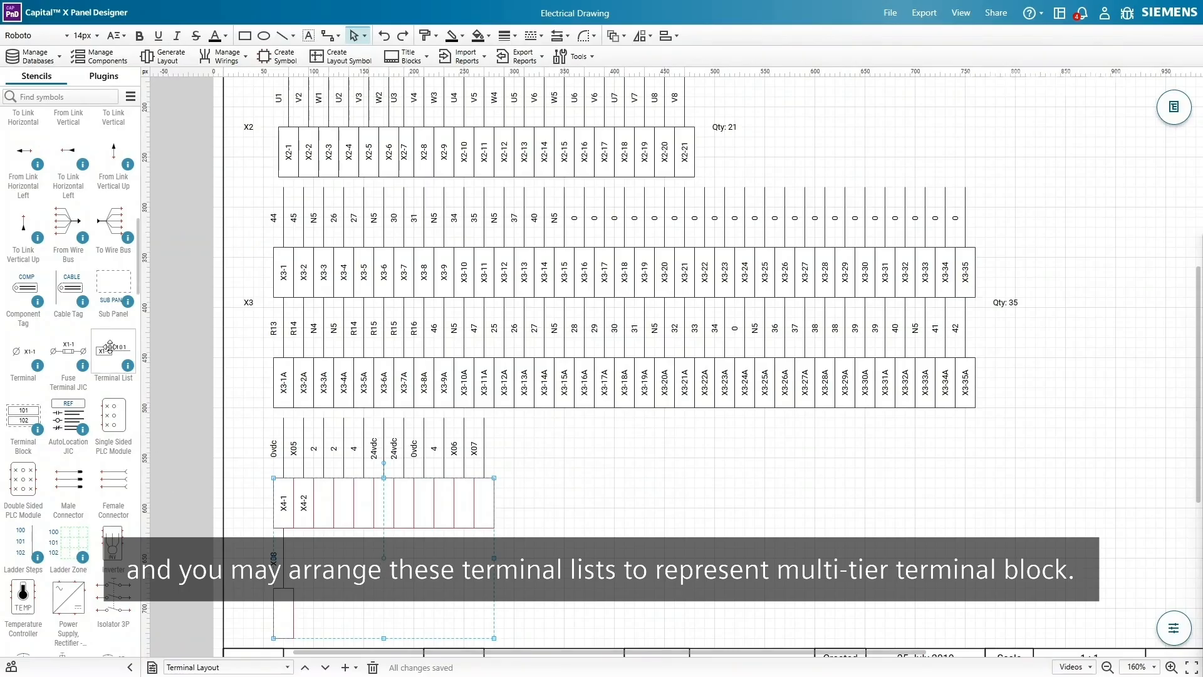
Make the small terminal list vertical and copy several spare vertical lists beside X4.
right_click(514, 550)
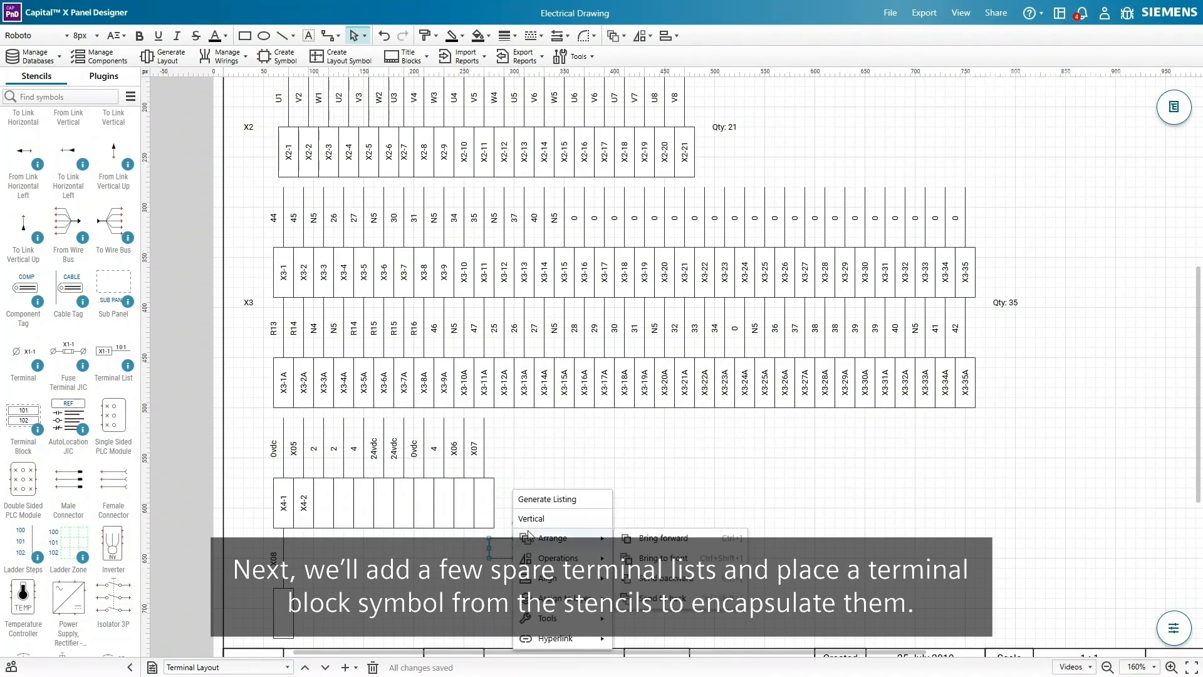
left_click(532, 519)
left_click_drag(350, 622, 300, 620)
left_click_drag(303, 615, 344, 614, "ctrl")
left_click_drag(344, 614, 384, 614, "ctrl")
left_click_drag(384, 613, 403, 613, "ctrl")
left_click_drag(425, 612, 465, 613, "ctrl")
left_click_drag(465, 613, 485, 614, "ctrl")
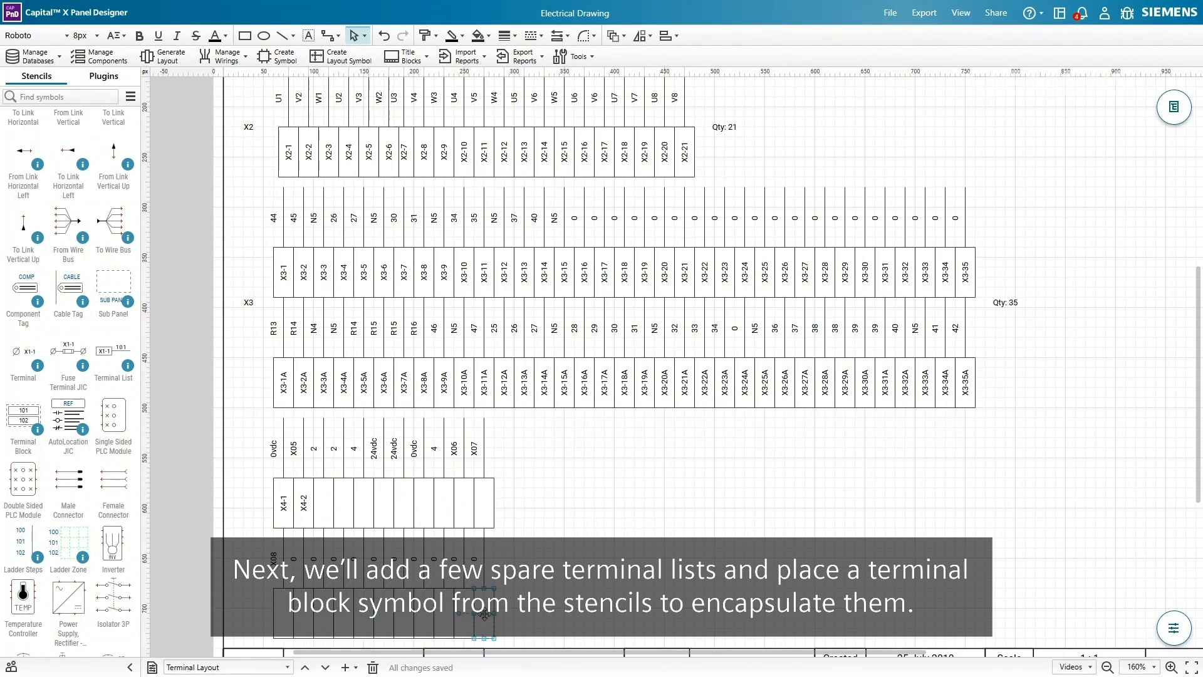
Enclose the lists in terminal block X4 with reference position Left and quantity position Right.
left_click_drag(24, 416, 512, 641)
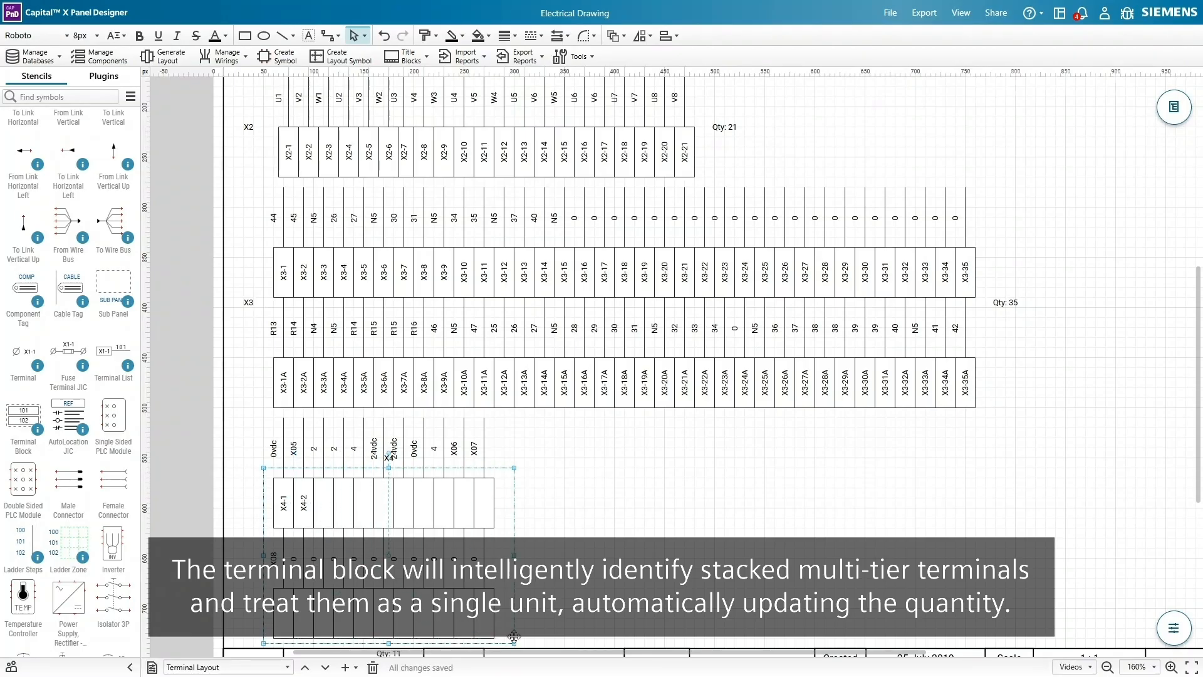
right_click(514, 637)
left_click(552, 521)
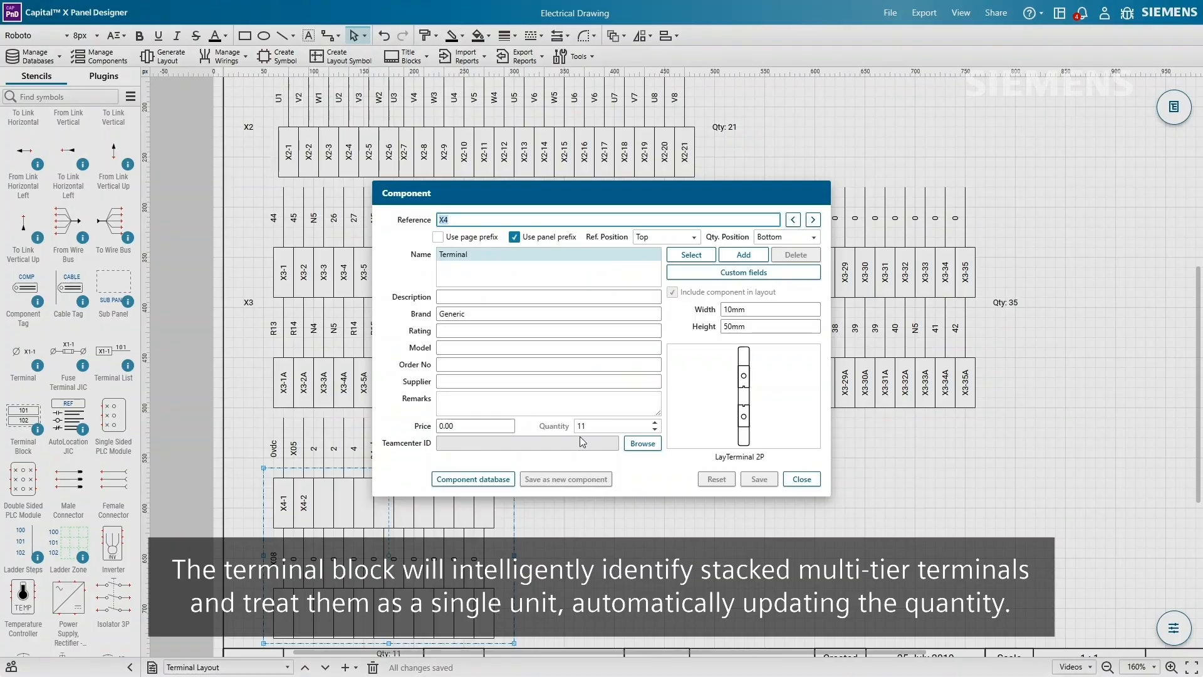
left_click(682, 239)
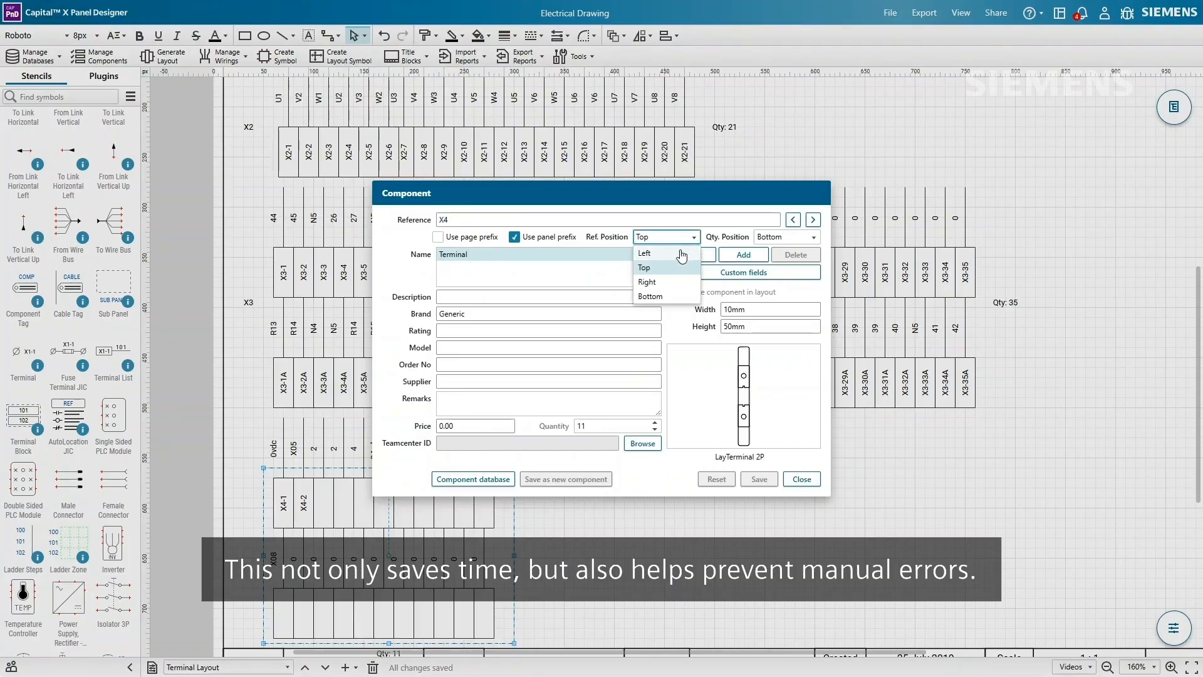
left_click(681, 253)
left_click(764, 237)
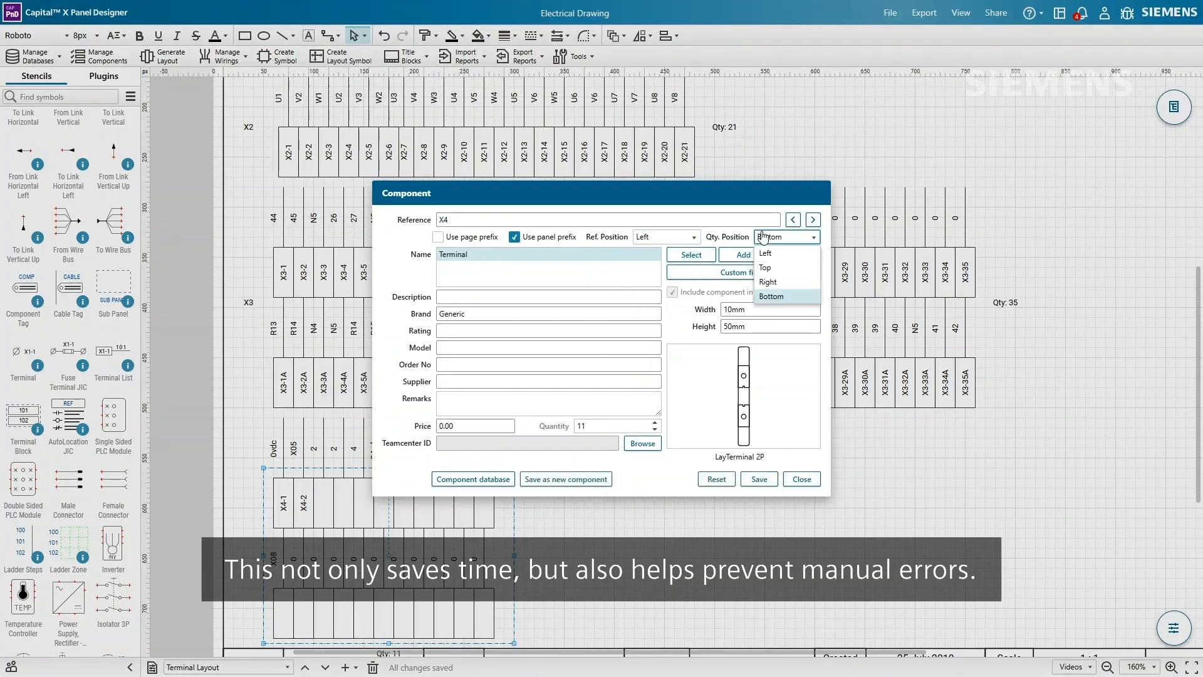
left_click(766, 282)
left_click(759, 480)
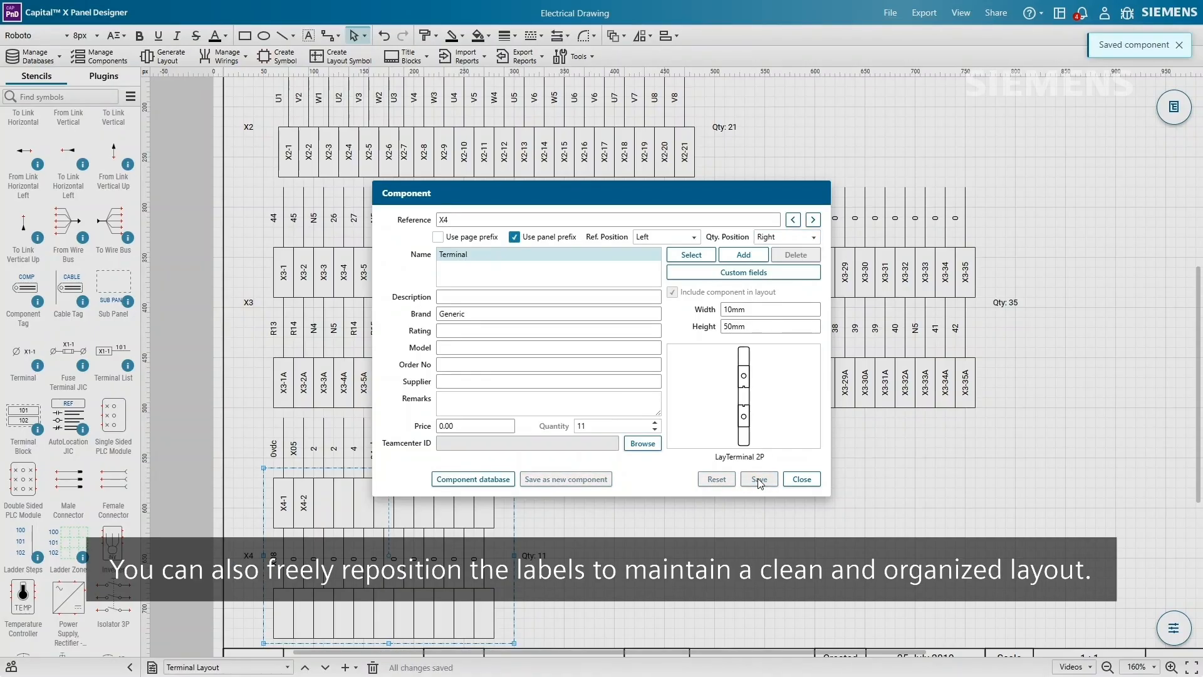
left_click(802, 480)
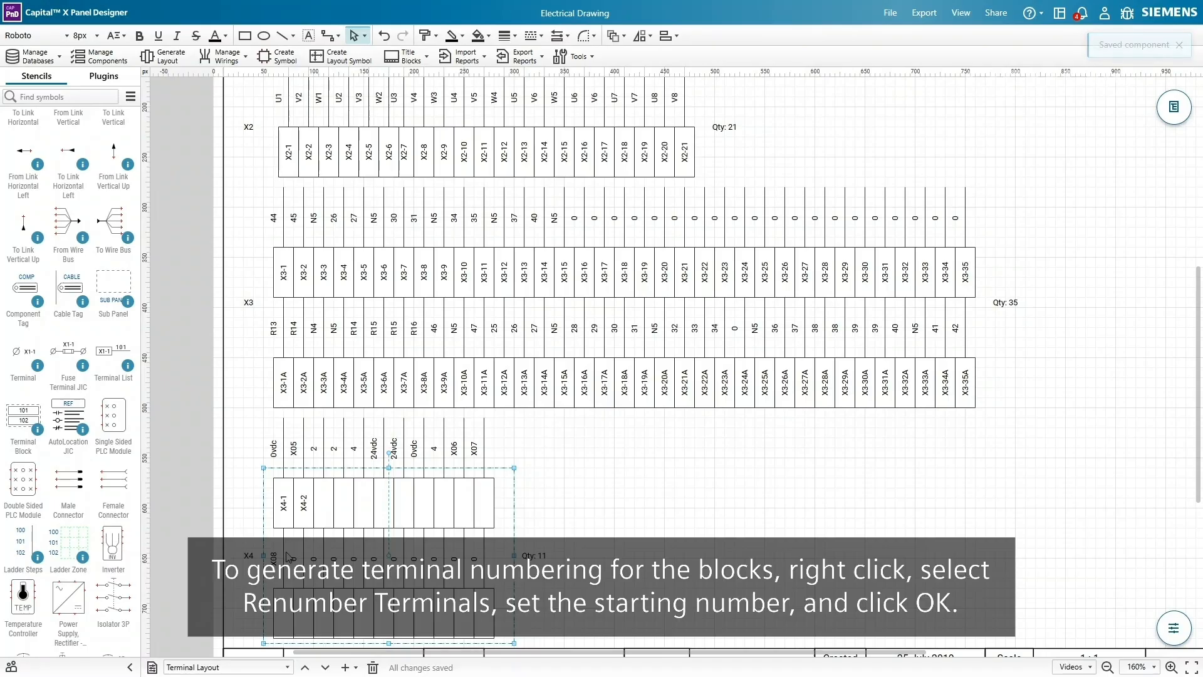
Renumber the X4 terminals starting from 1.
right_click(528, 554)
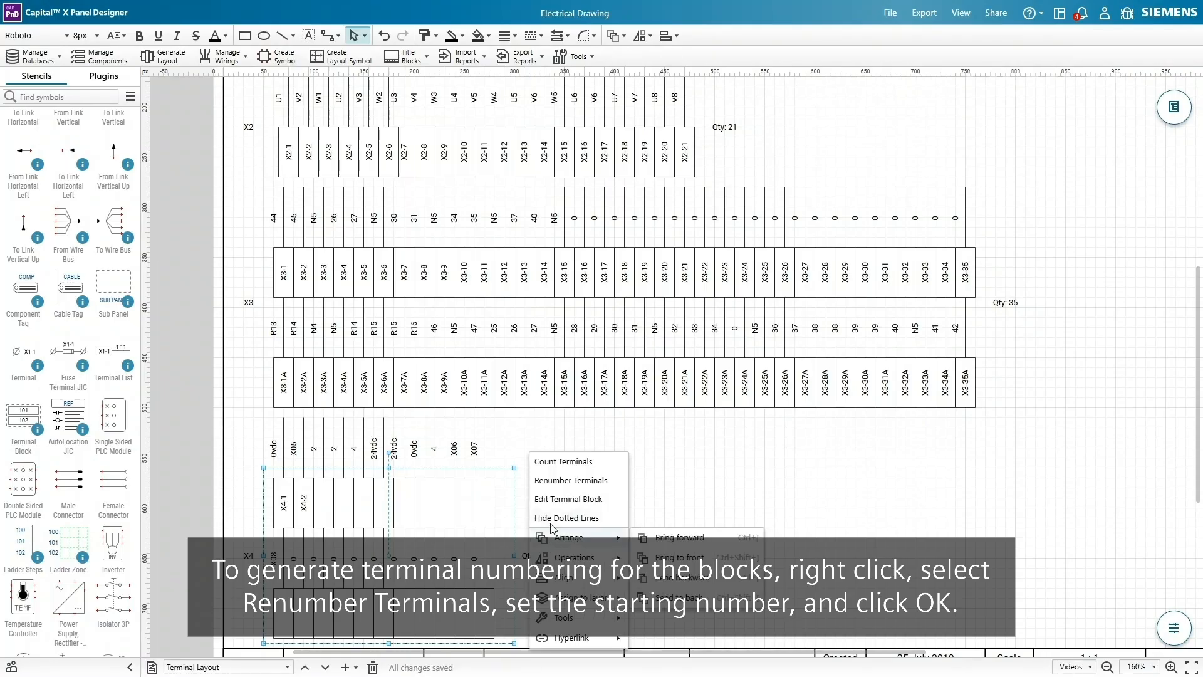
left_click(596, 480)
left_click(701, 384)
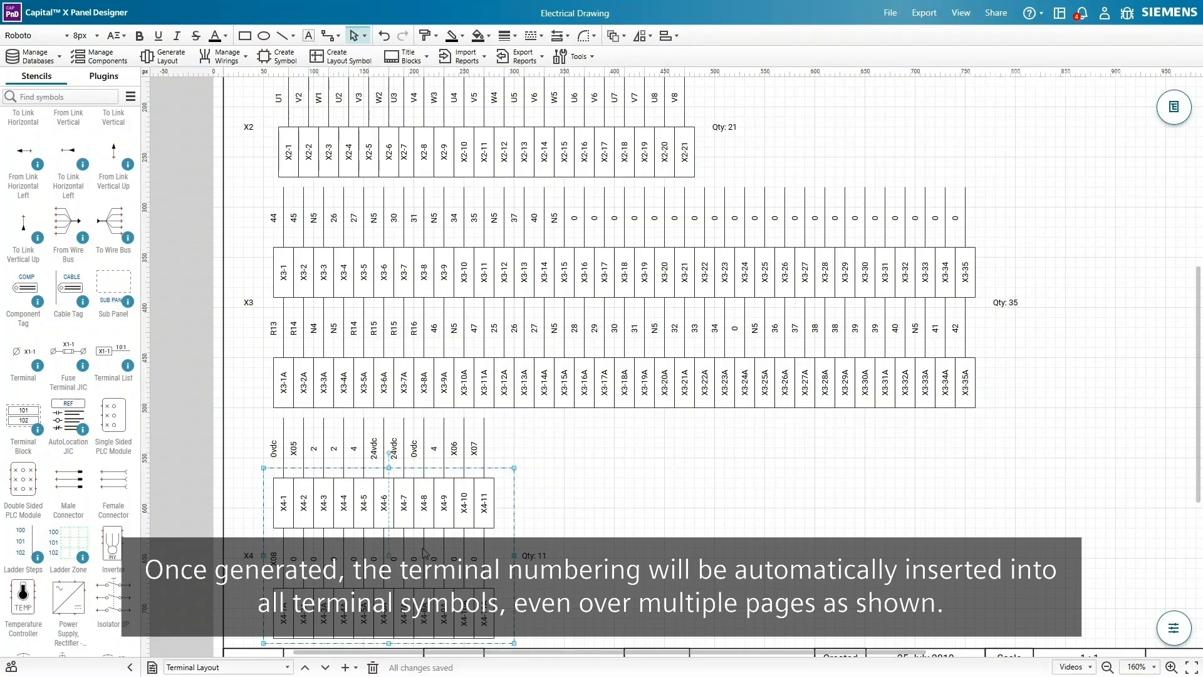
Check the PLC Circuits page, then return to the Terminal Layout page.
left_click(287, 667)
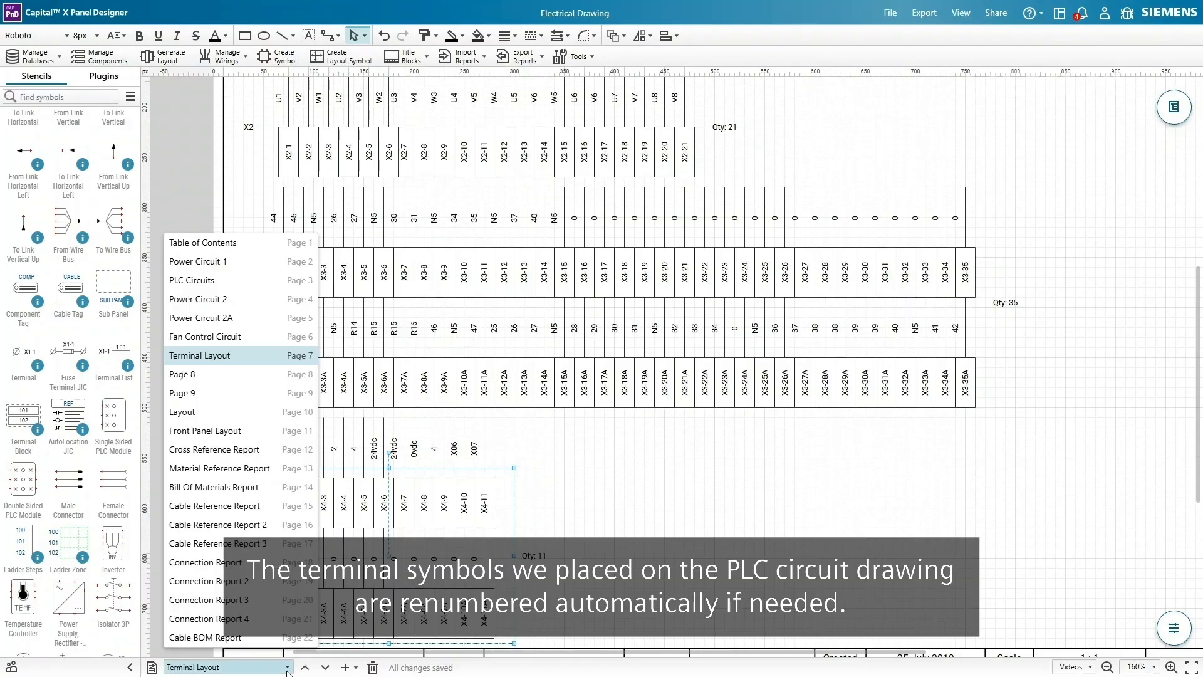
left_click(191, 280)
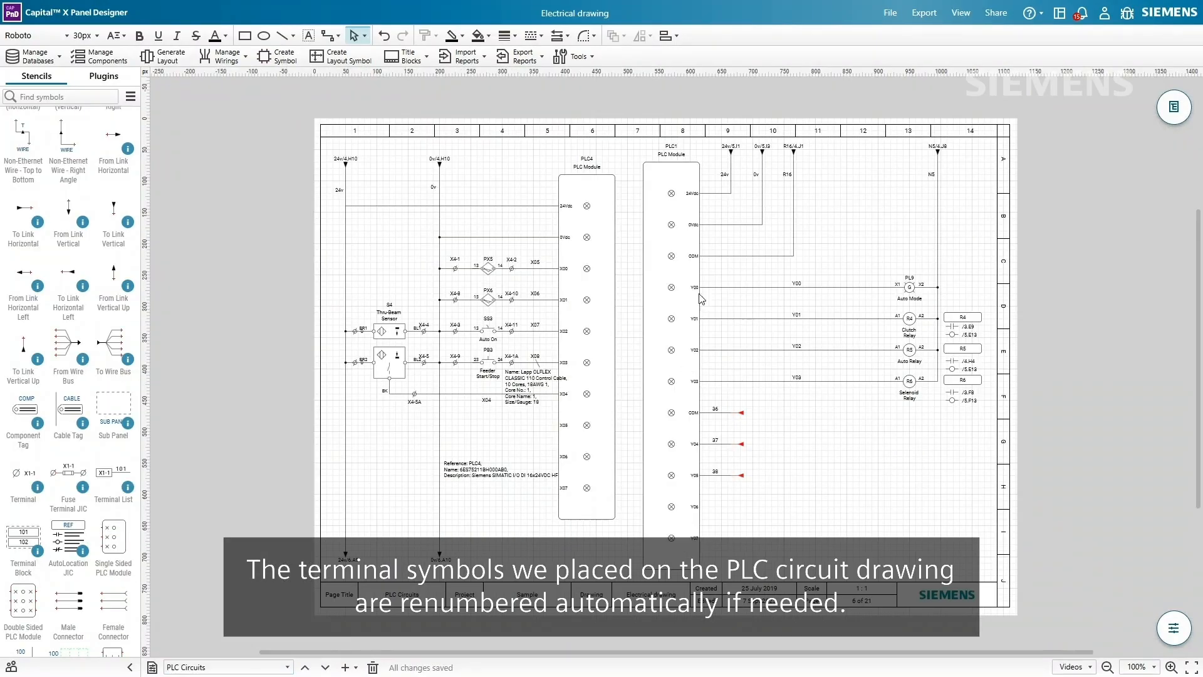
scroll(449, 236, "up", 1, "ctrl")
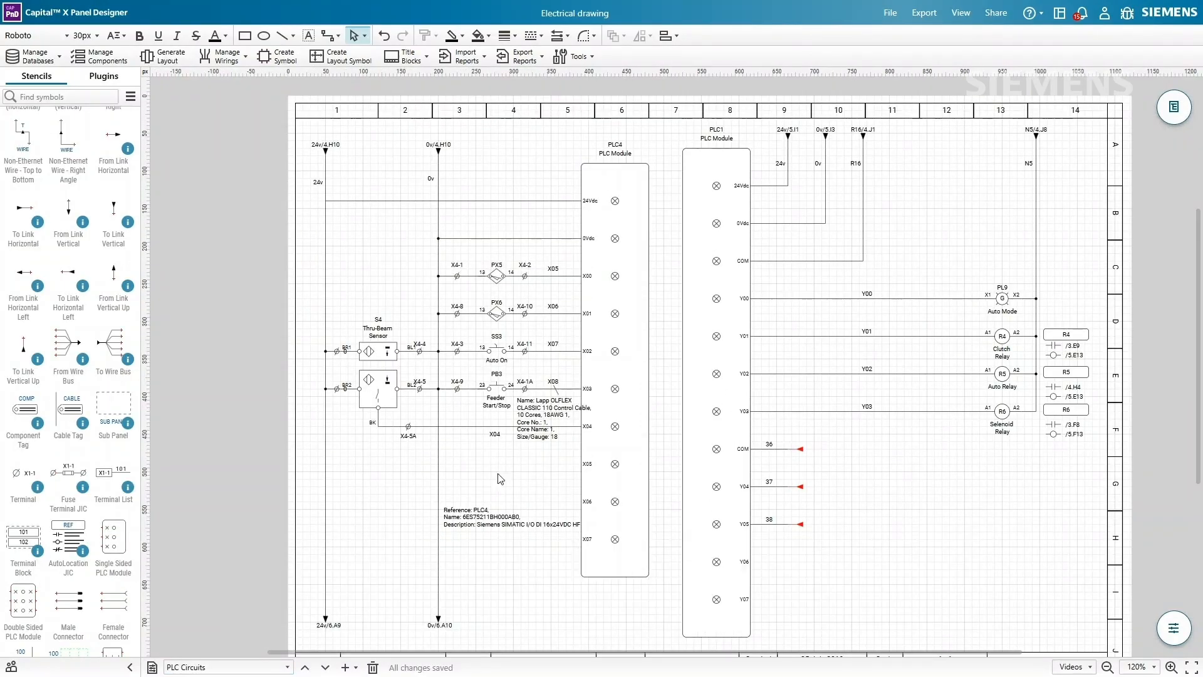
left_click(287, 667)
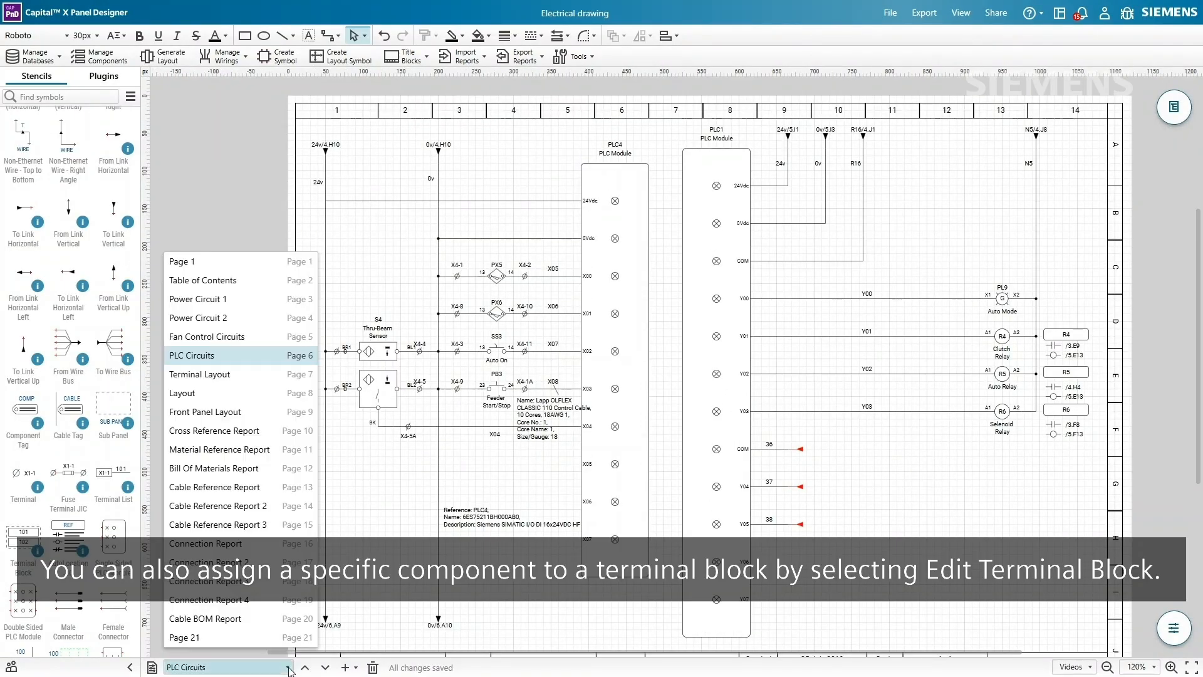
left_click(188, 398)
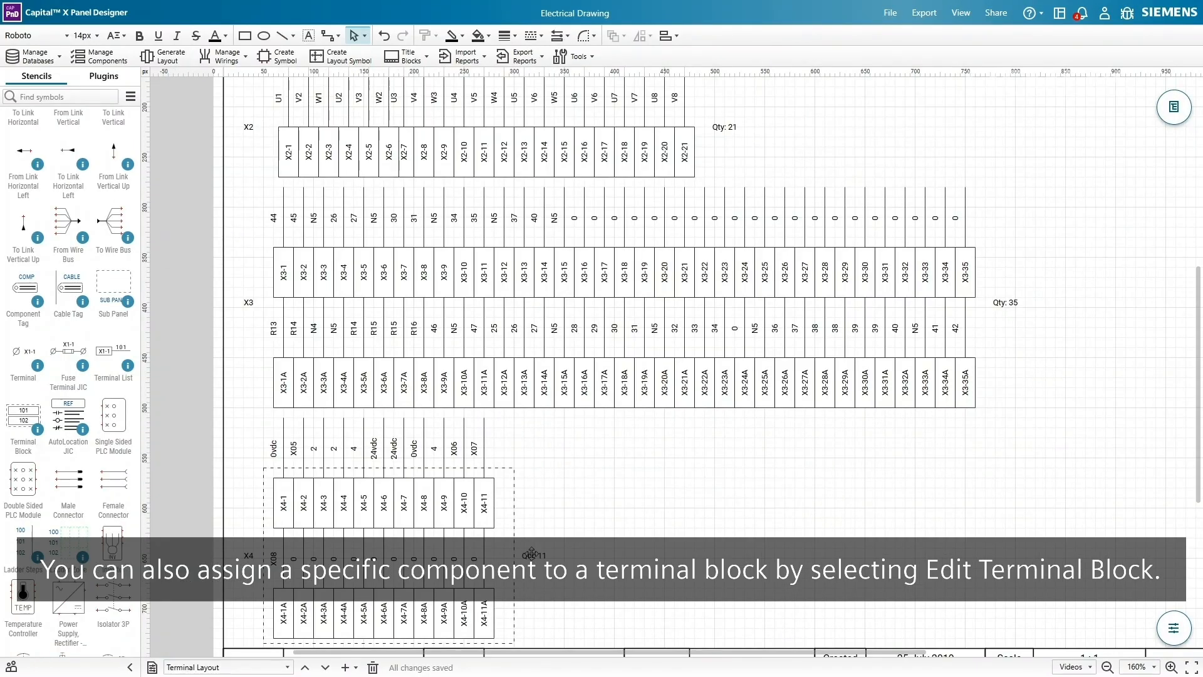
Review terminal block X4's settings (Generic terminals, quantity 11, 10mm by 50mm) and close them.
right_click(531, 553)
left_click(570, 507)
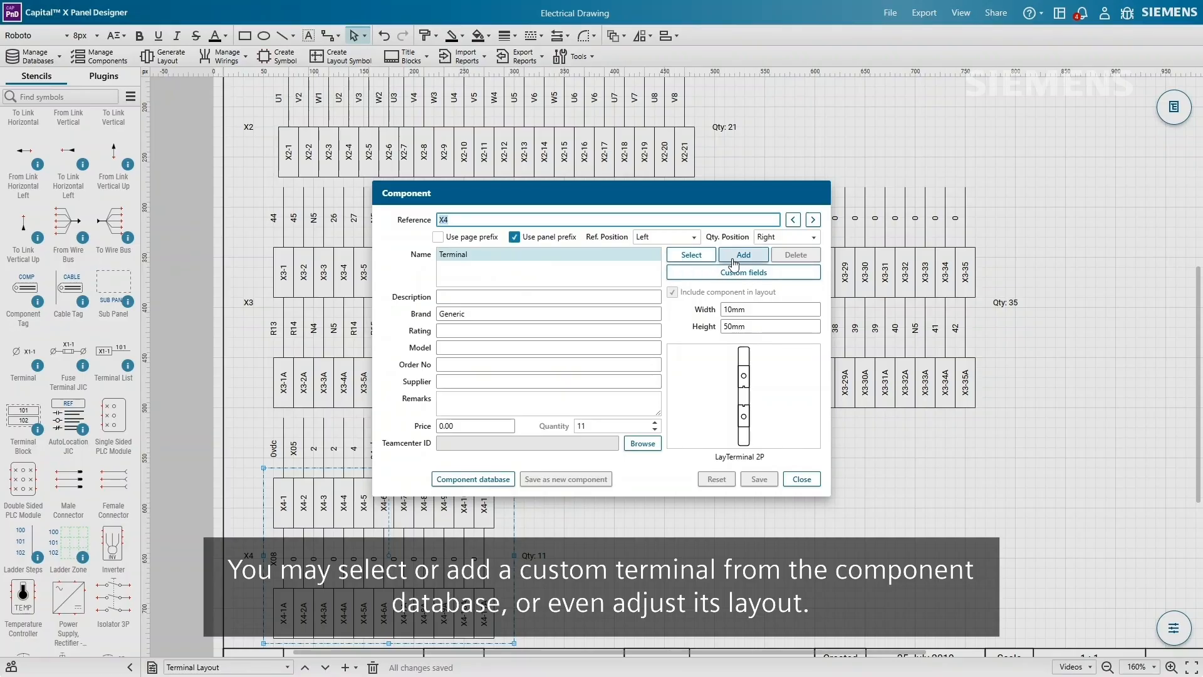
mouse_move(775, 395)
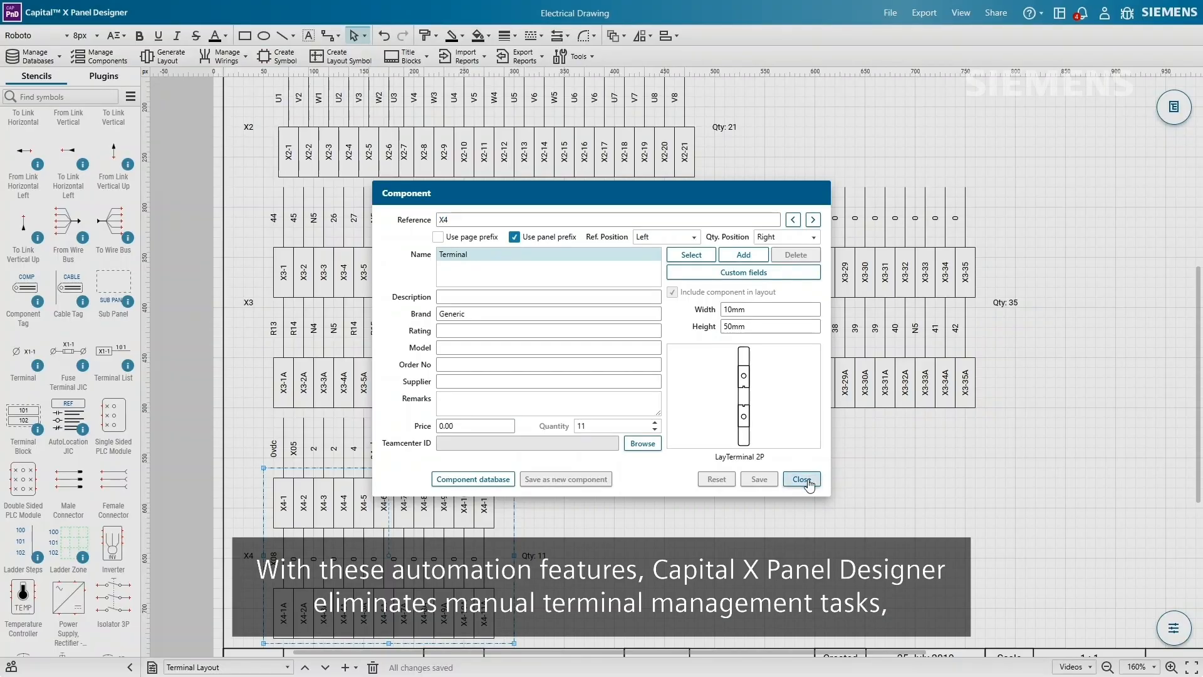
left_click(803, 479)
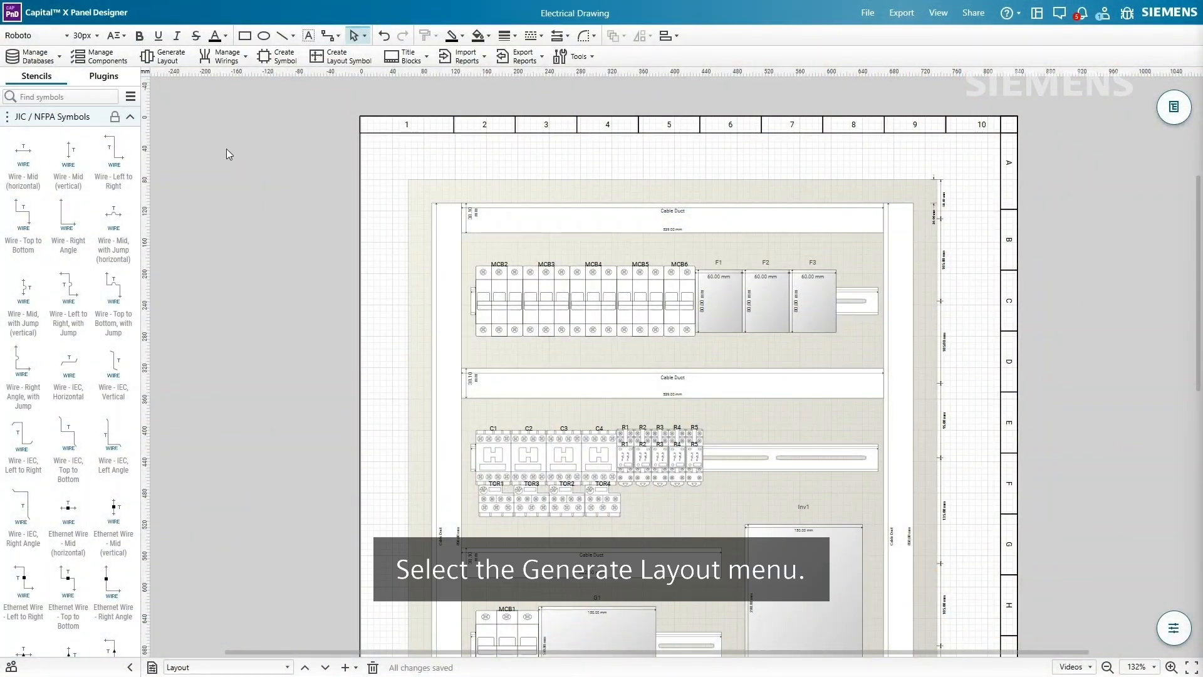
Generate layout symbols for relay R6 and PLC4 onto the Layout page.
left_click(169, 57)
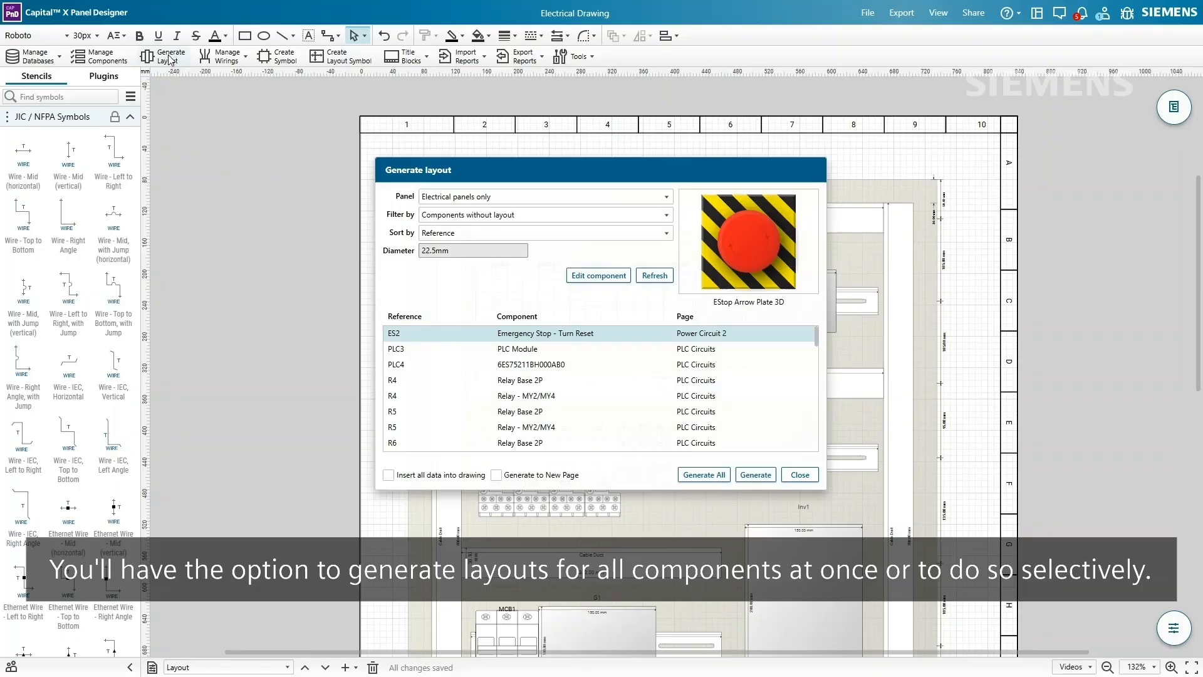
scroll(486, 358, "down", 10)
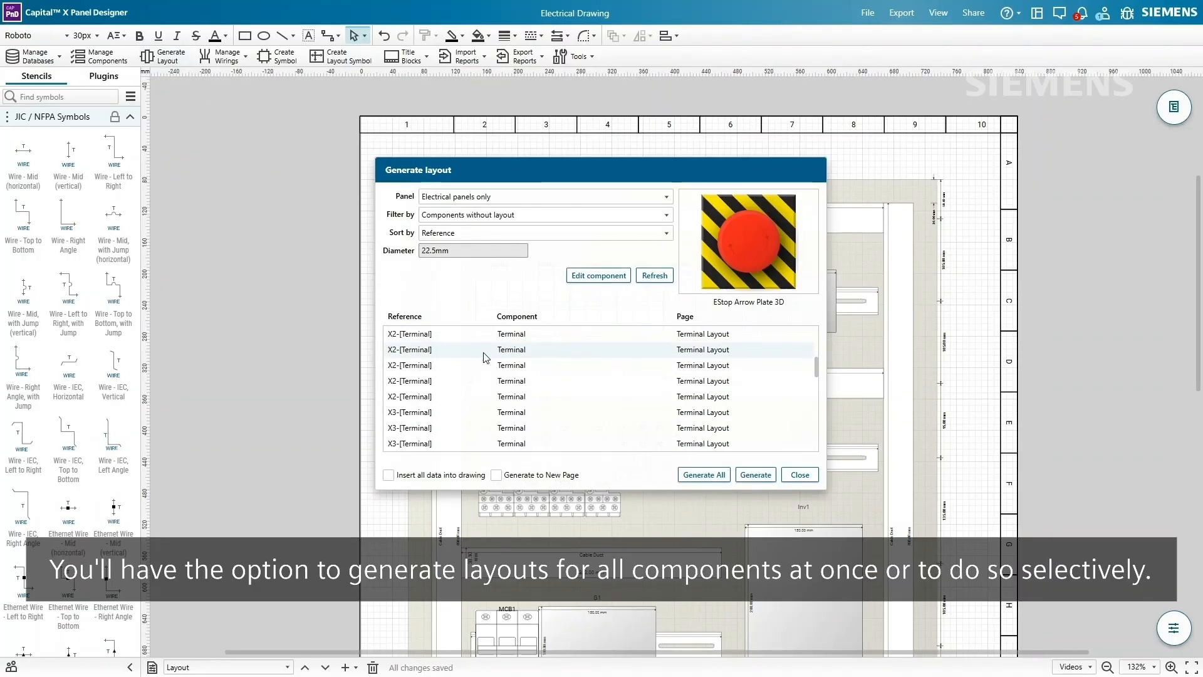
scroll(486, 357, "up", 10)
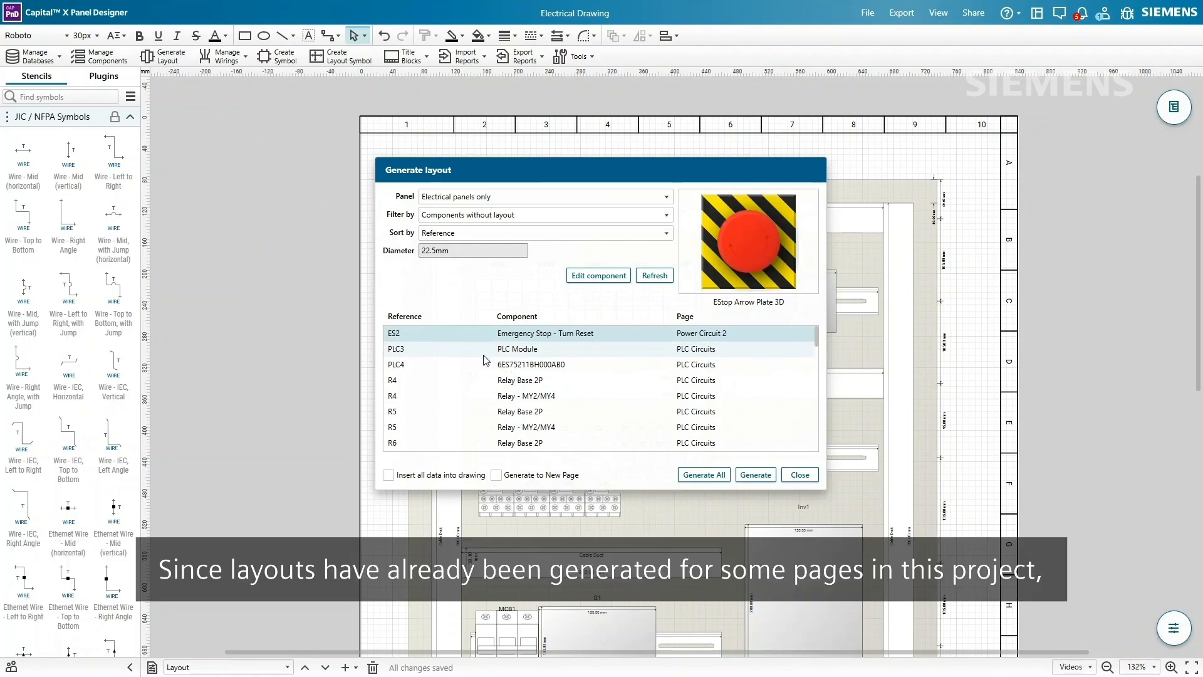
left_click(487, 444)
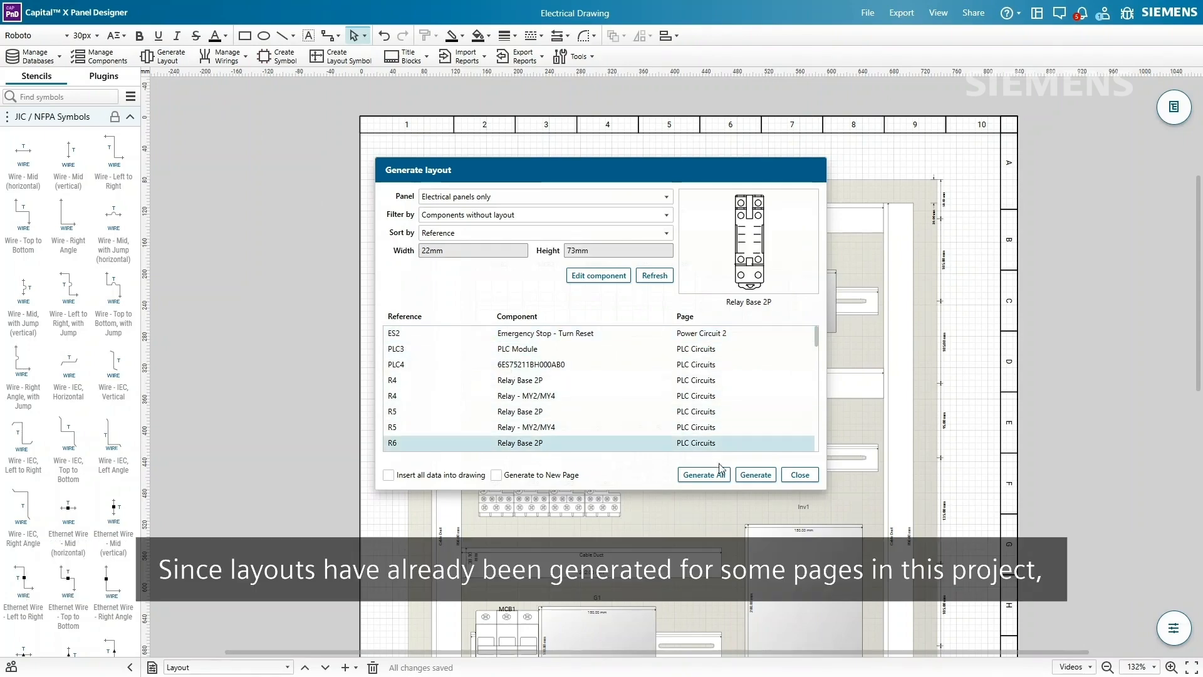
left_click(756, 475)
left_click(582, 366)
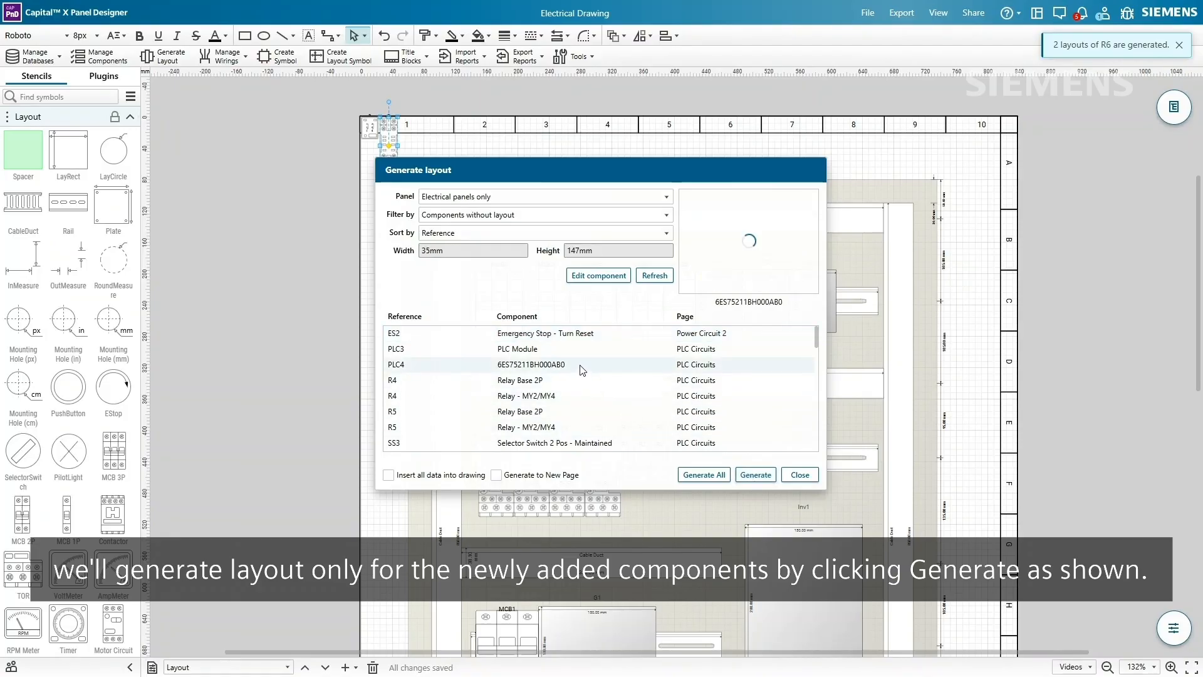
left_click(758, 475)
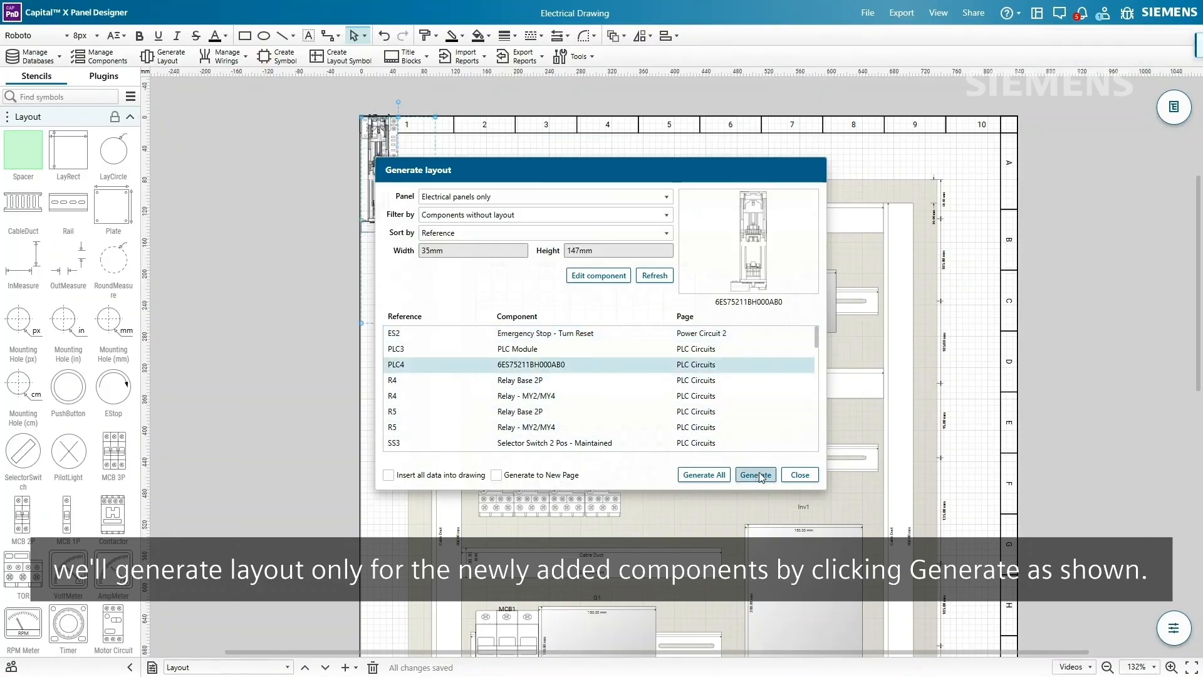
left_click(798, 474)
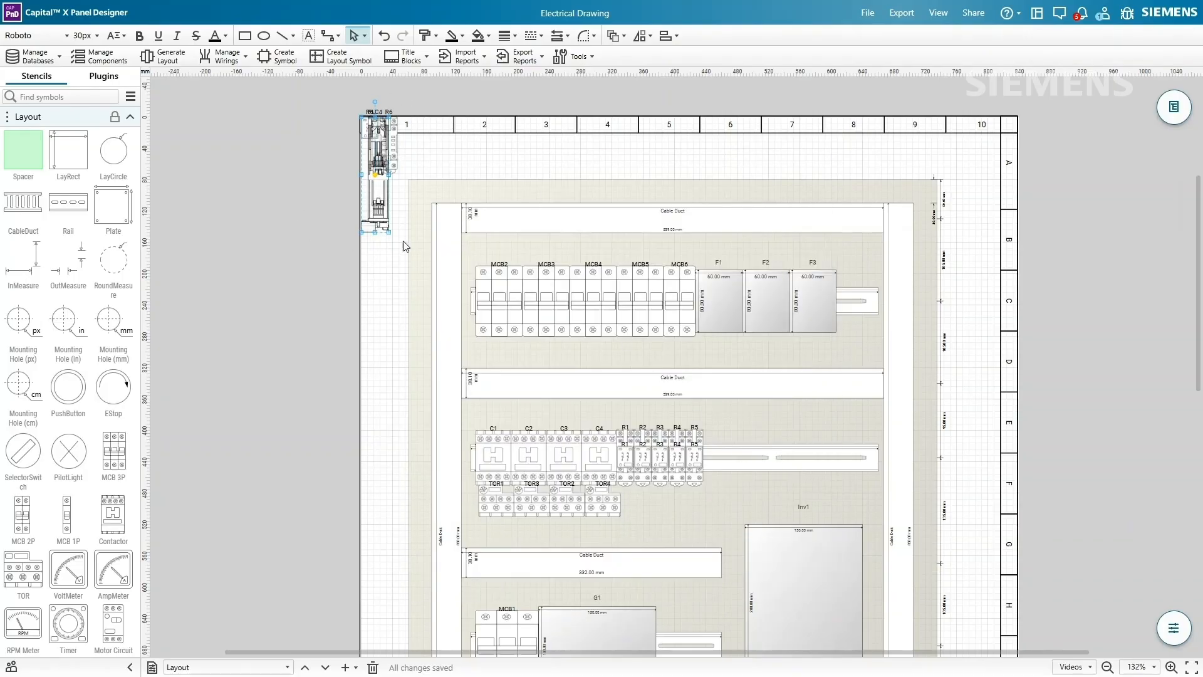
Place R6 and PLC4 on the DIN rail beside R5.
left_click_drag(369, 217, 378, 375)
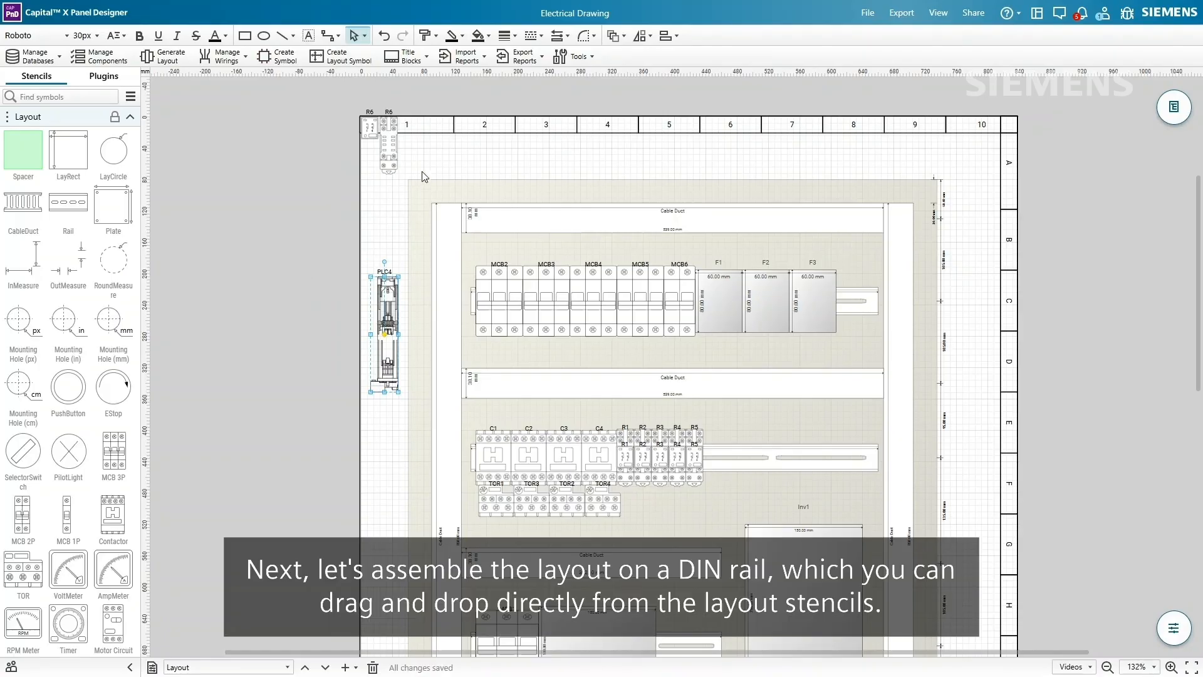
left_click_drag(395, 157, 791, 459)
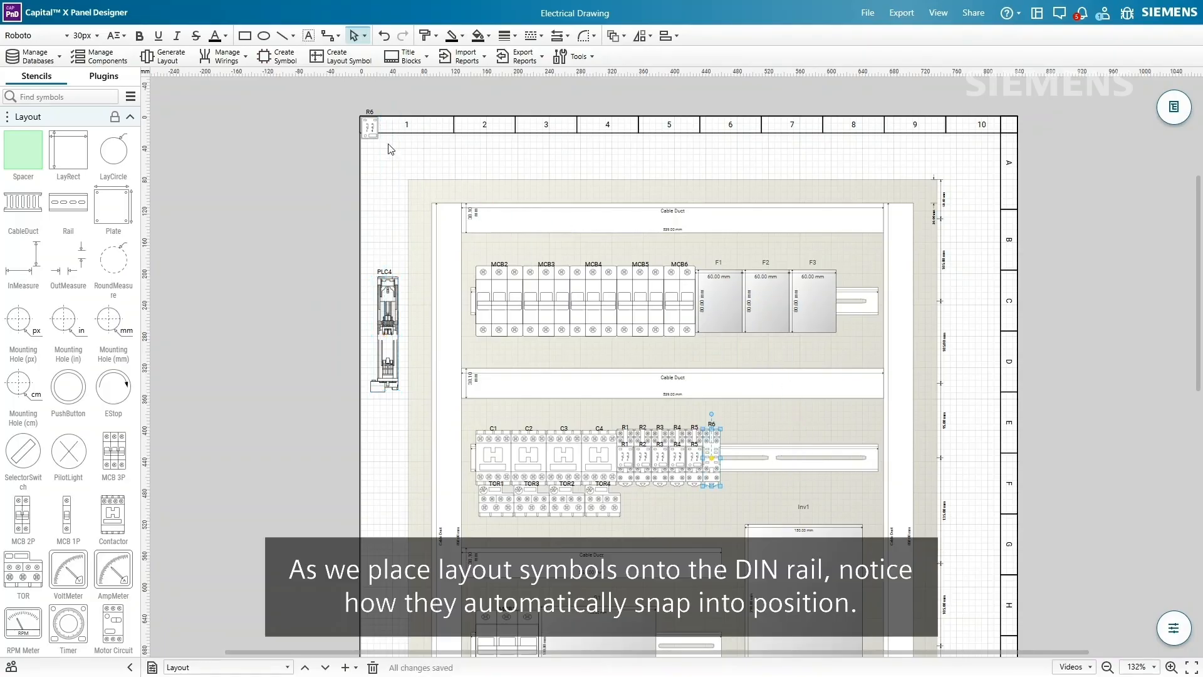
left_click_drag(370, 128, 711, 459)
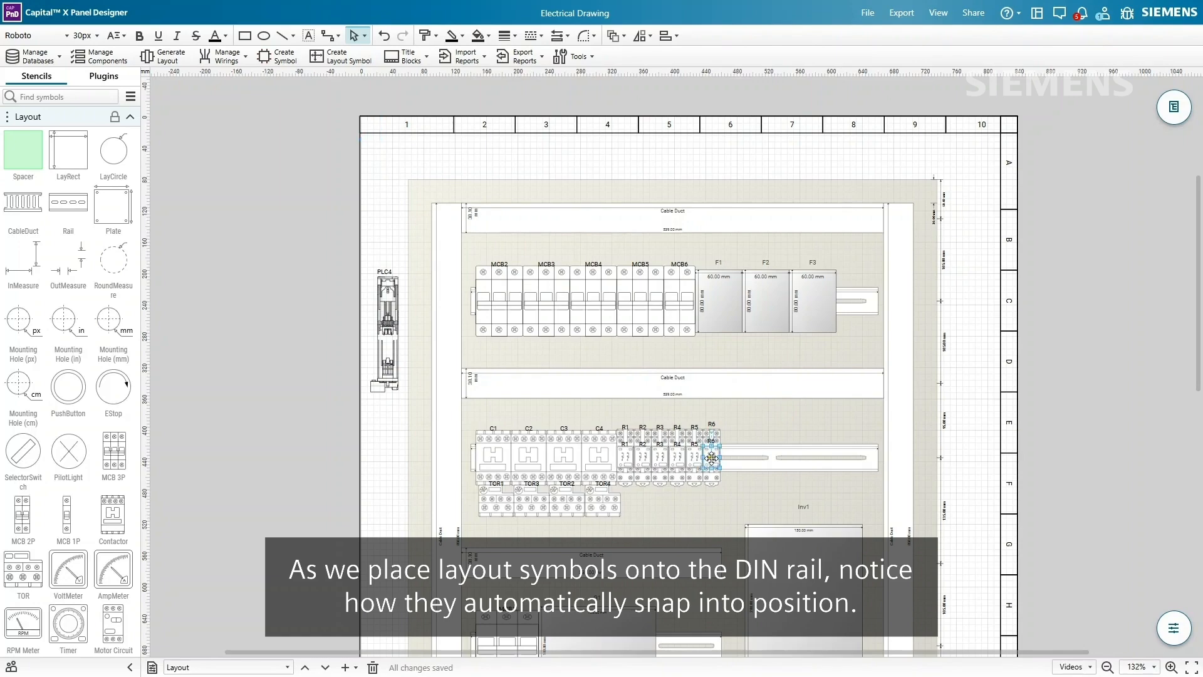
left_click_drag(391, 306, 745, 439)
Detach MCB1 from the rail to the left and reposition the lower rail beside G1.
scroll(761, 513, "up", 2, "ctrl")
scroll(762, 513, "up", 2, "ctrl")
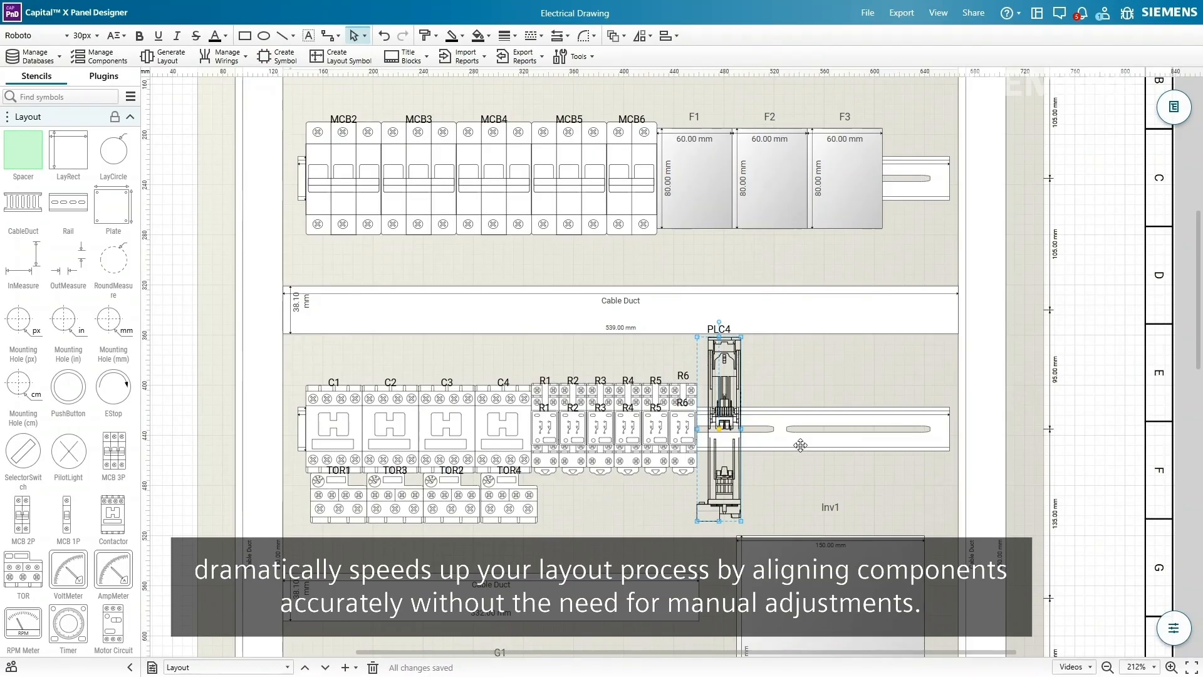
scroll(800, 445, "down", 2, "ctrl")
scroll(800, 445, "down", 3)
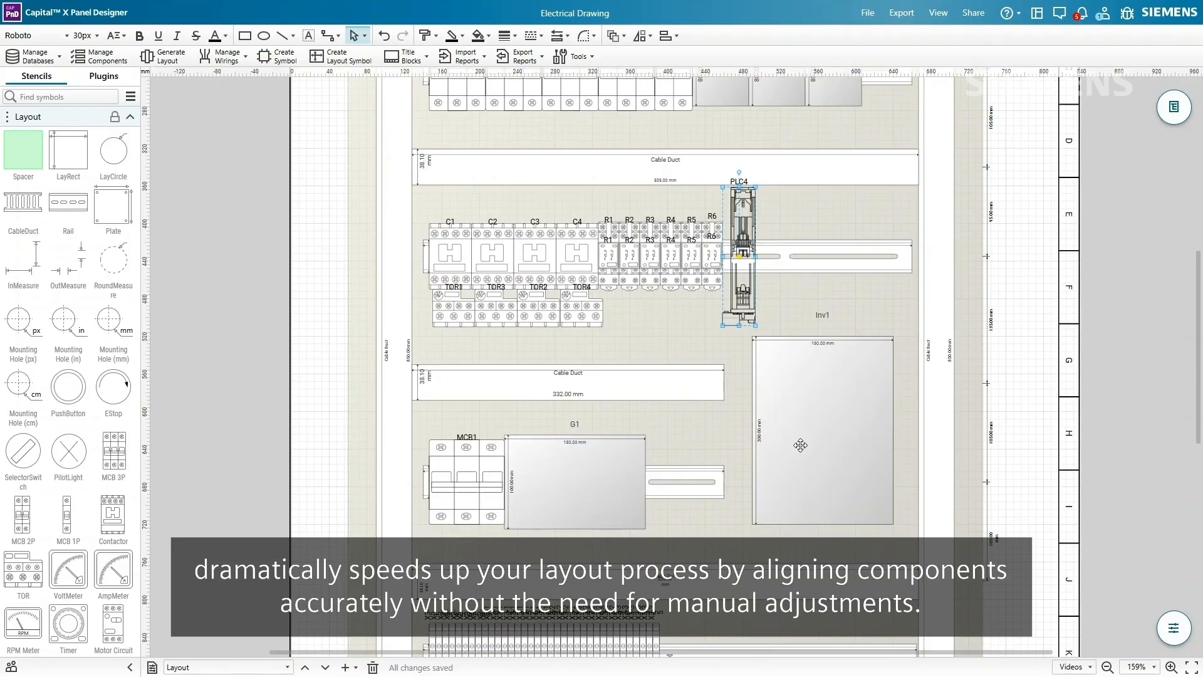
left_click_drag(462, 487, 328, 503)
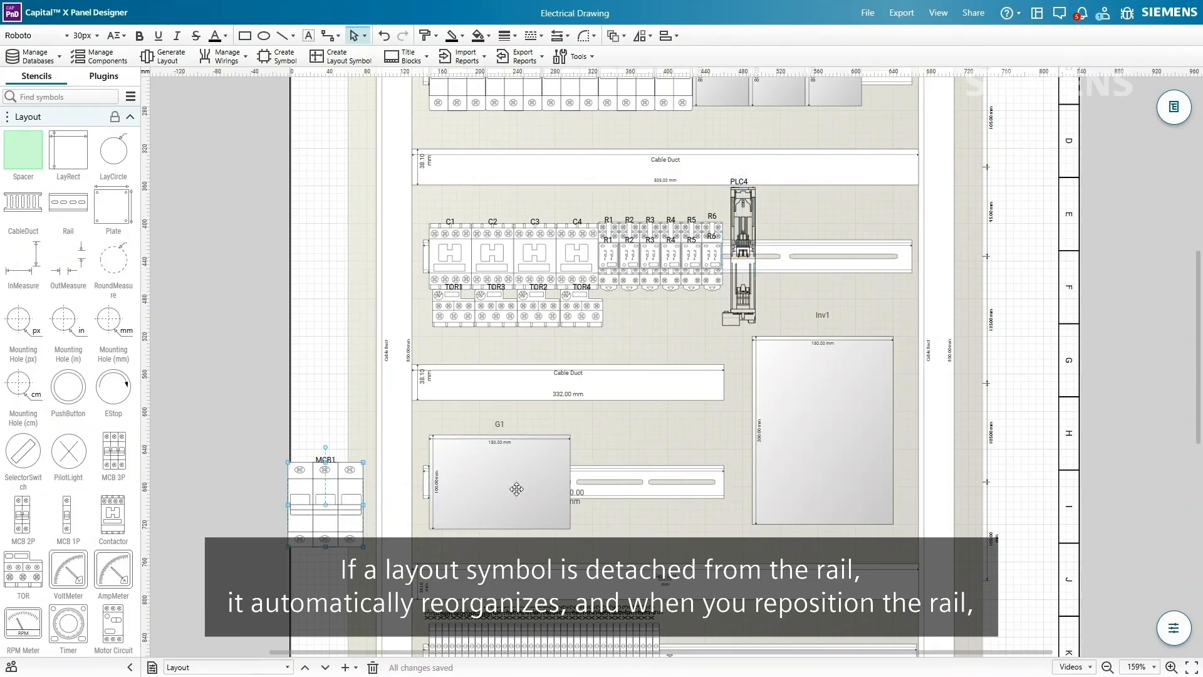
mouse_move(599, 480)
left_mouse_down()
mouse_move(656, 454)
mouse_move(600, 471)
left_mouse_up()
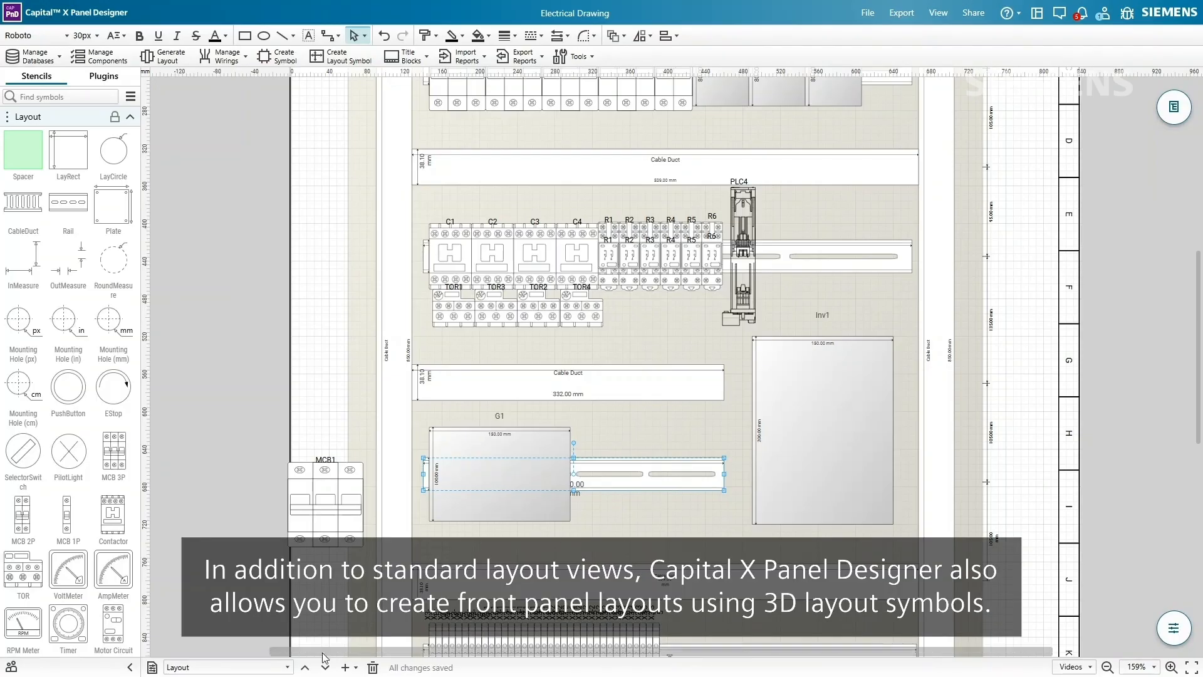
left_click(288, 667)
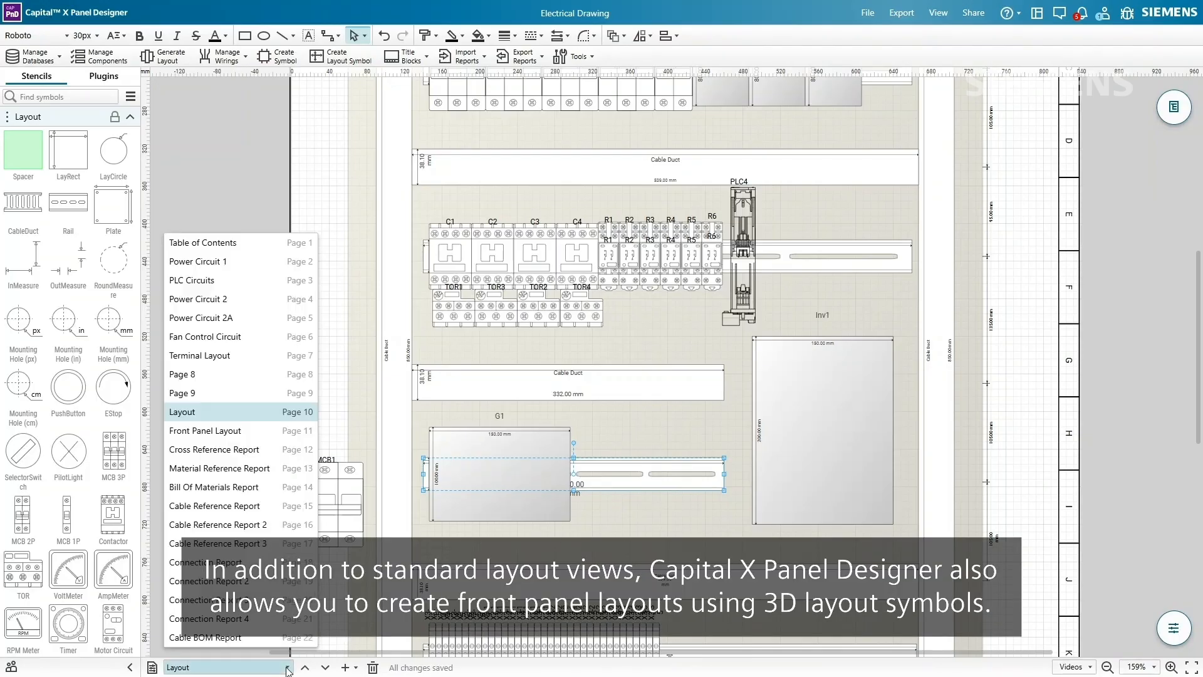
Generate the ES2 emergency stop layout on the Front Panel Layout page.
left_click(243, 435)
left_click(175, 64)
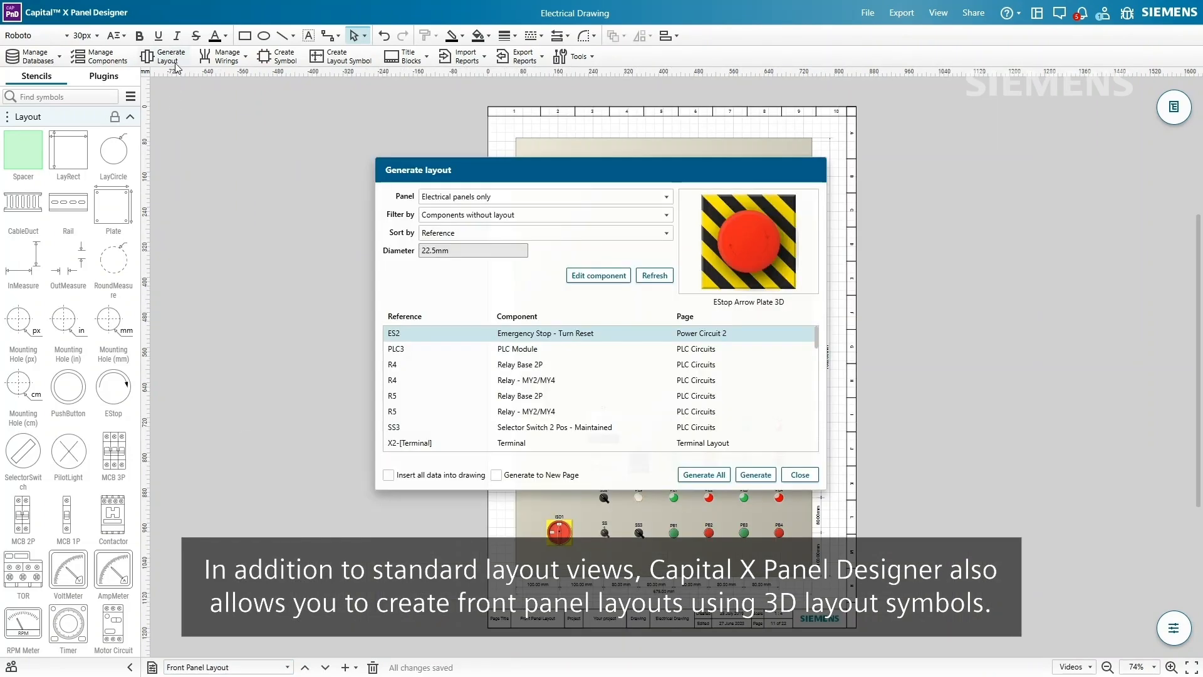
left_click(748, 476)
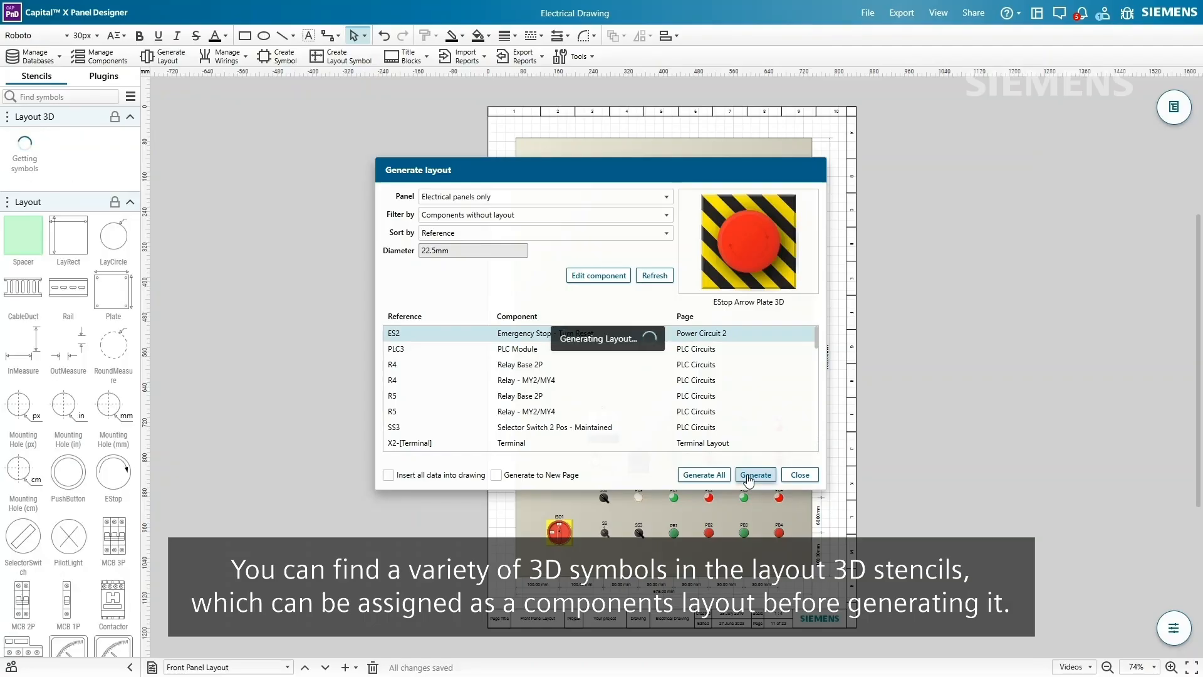
left_click(800, 475)
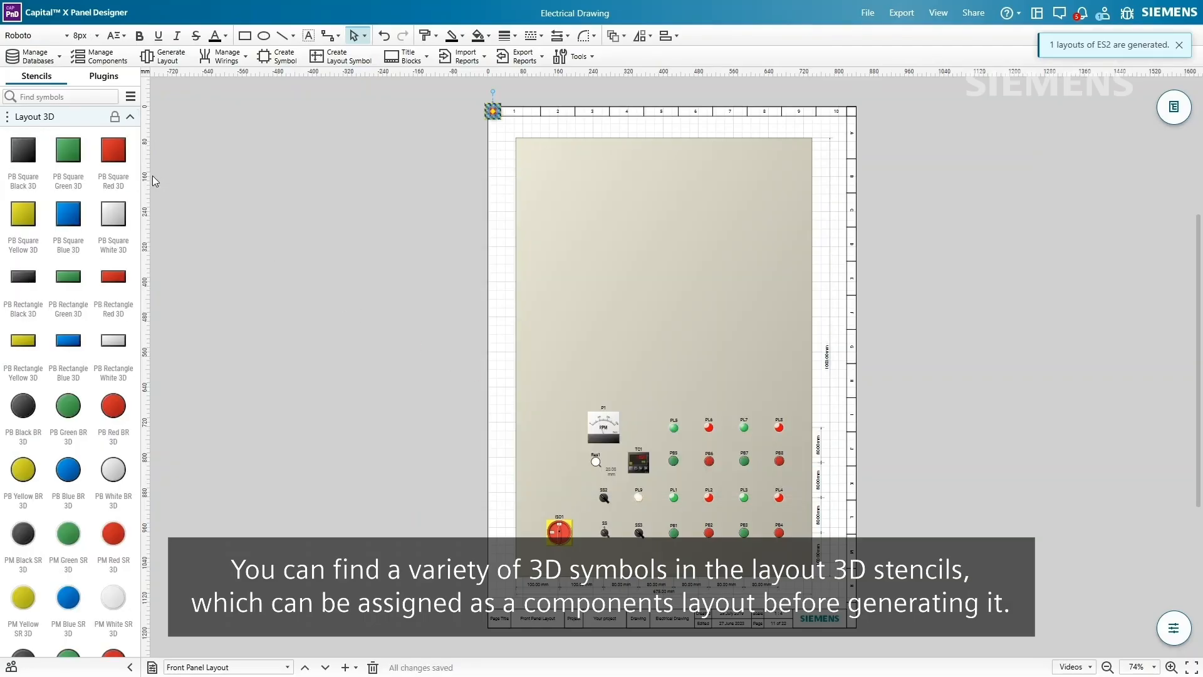
Add a second red button below the first and move the E-stop beneath them.
left_click_drag(137, 164, 560, 424)
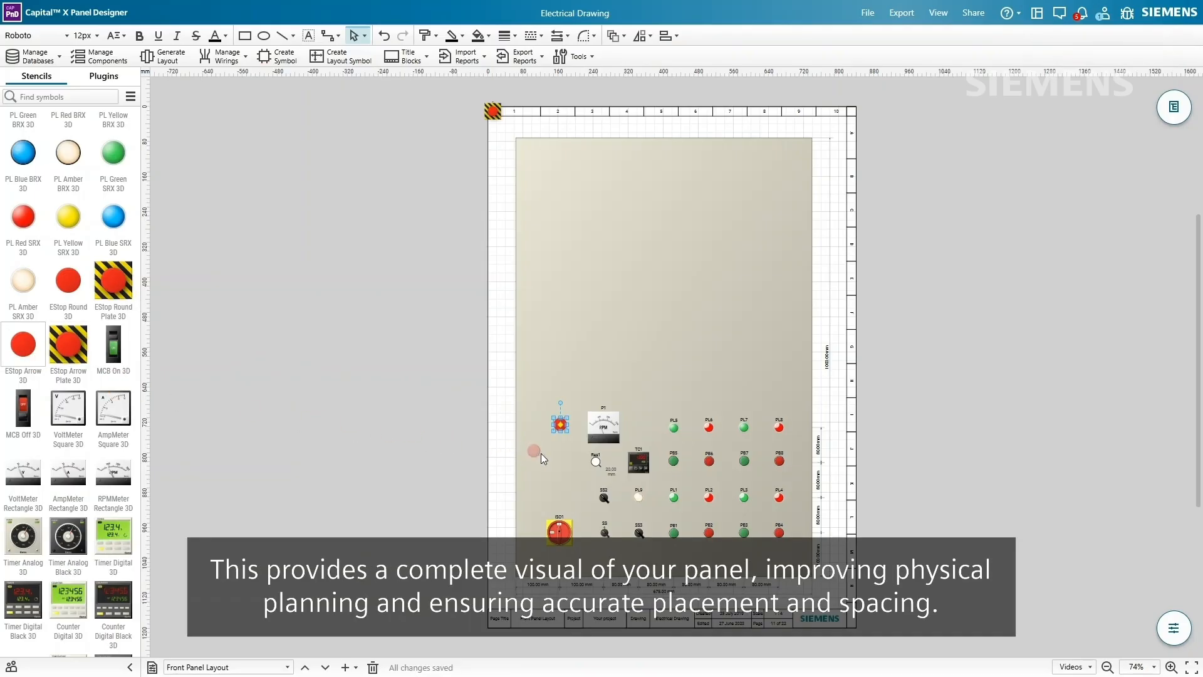
left_click_drag(562, 450, 561, 446)
left_click_drag(493, 112, 559, 470)
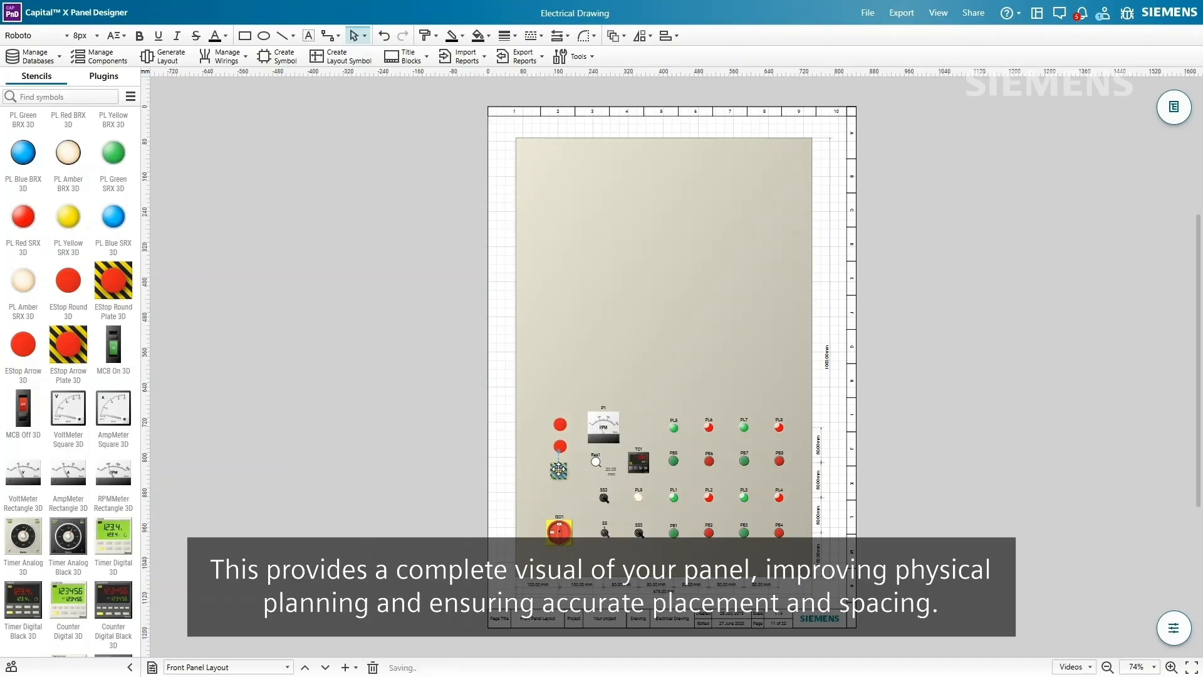
scroll(558, 468, "up", 3, "ctrl")
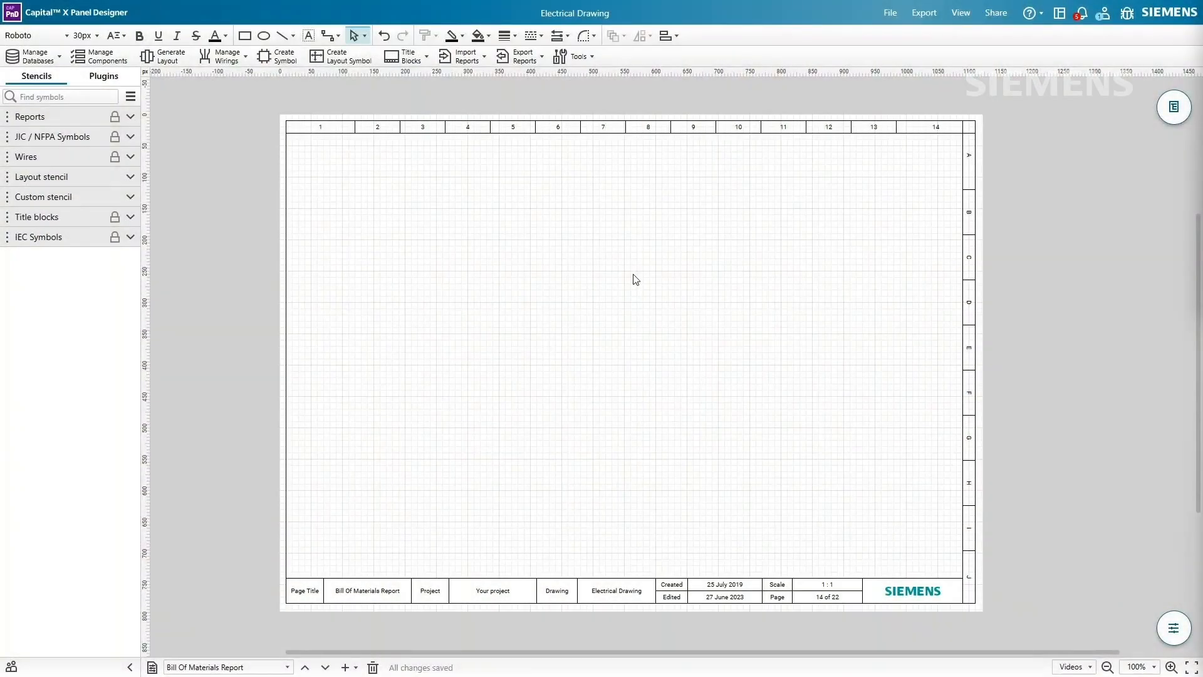
Place a BOM table and generate it with Brand, Rating, Model, Max/Min Supply Voltage, Price and Quantity.
left_click(89, 119)
mouse_move(71, 148)
left_mouse_down()
mouse_move(462, 250)
mouse_move(547, 348)
mouse_move(546, 368)
left_mouse_up()
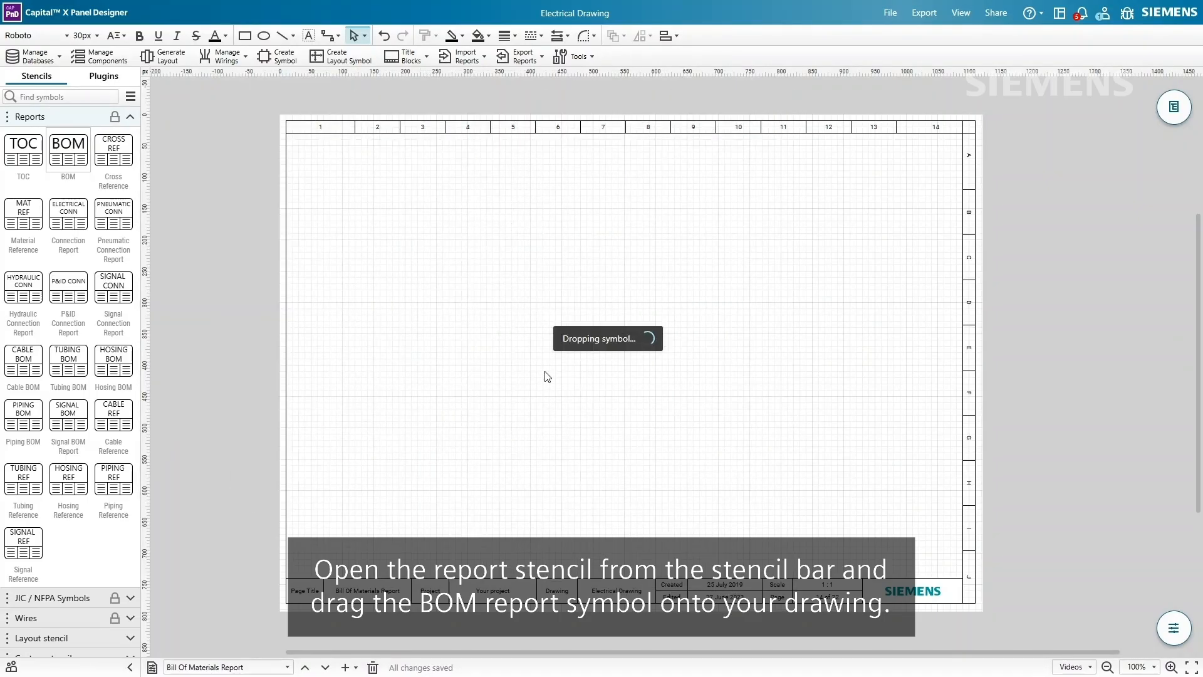
right_click(544, 257)
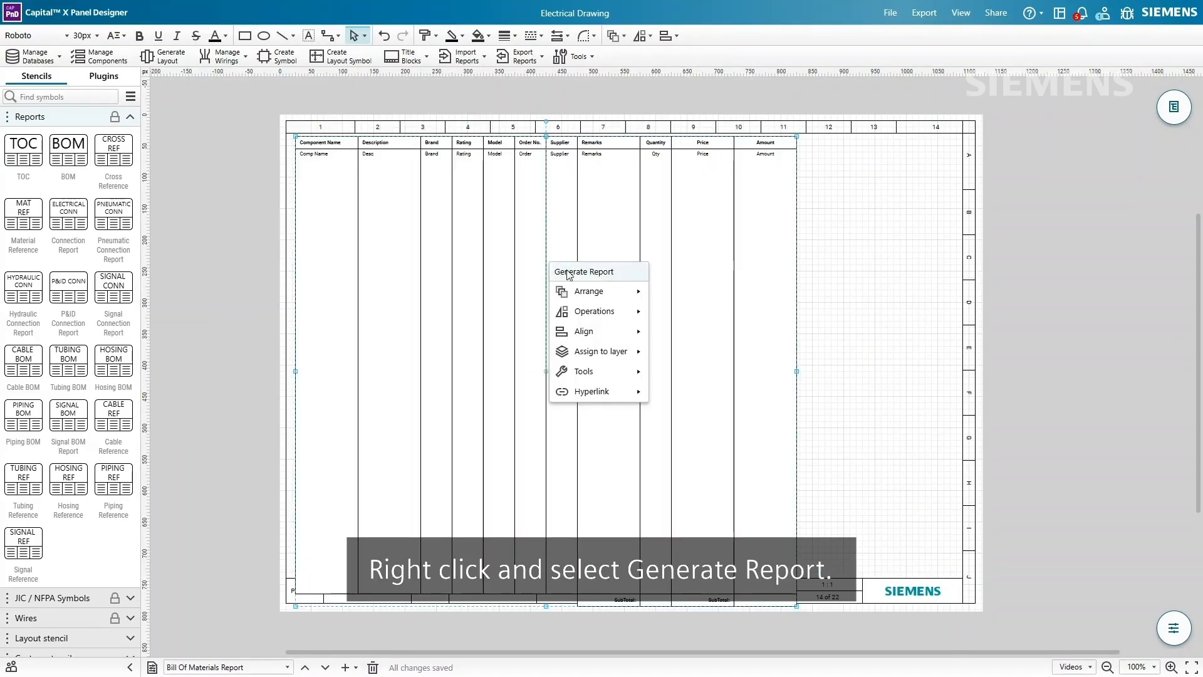
left_click(564, 268)
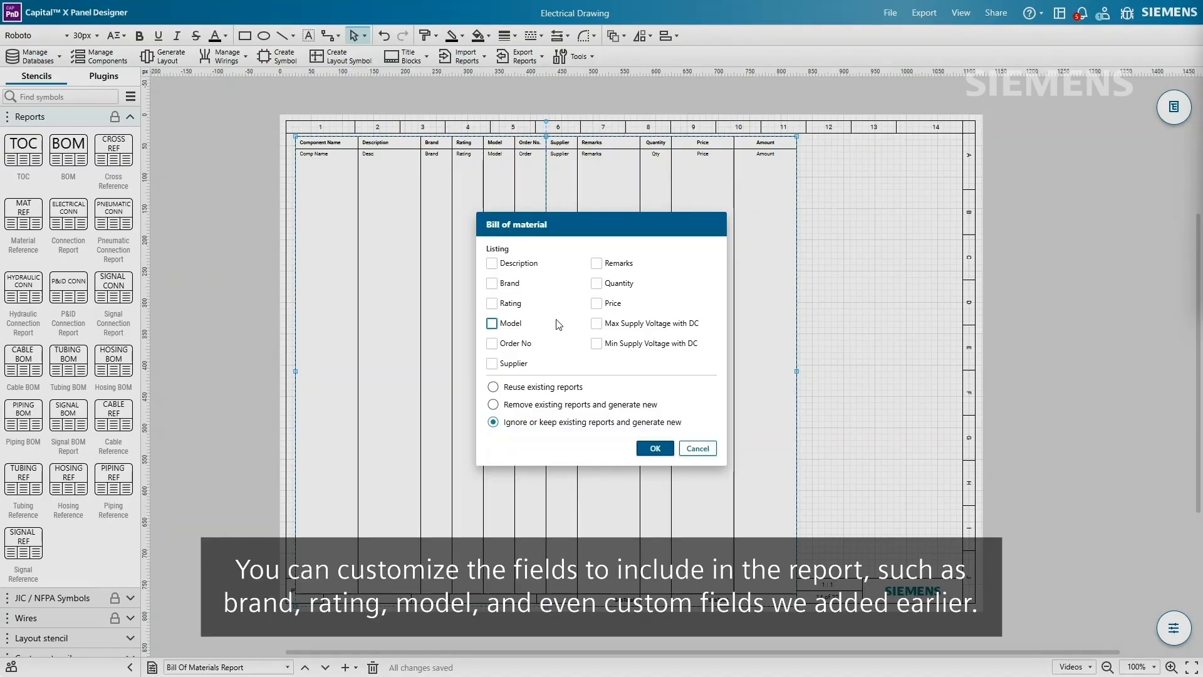
left_click(492, 283)
left_click(492, 304)
left_click(493, 324)
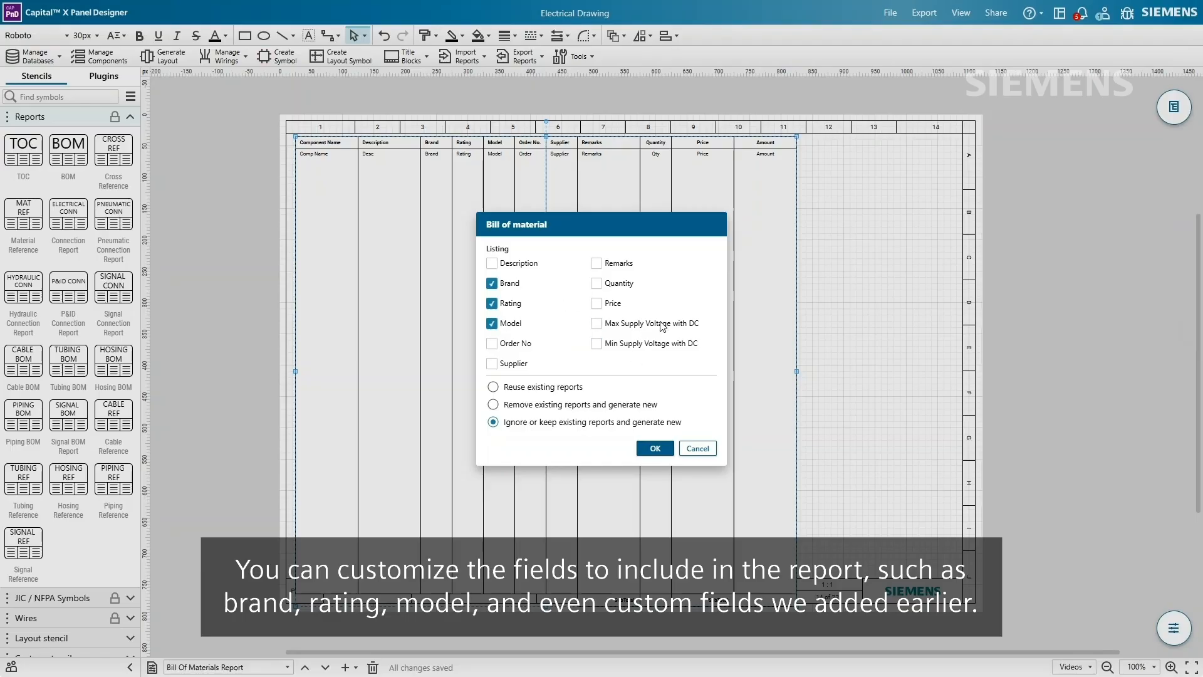
left_click(597, 324)
left_click(597, 344)
left_click(596, 304)
left_click(596, 283)
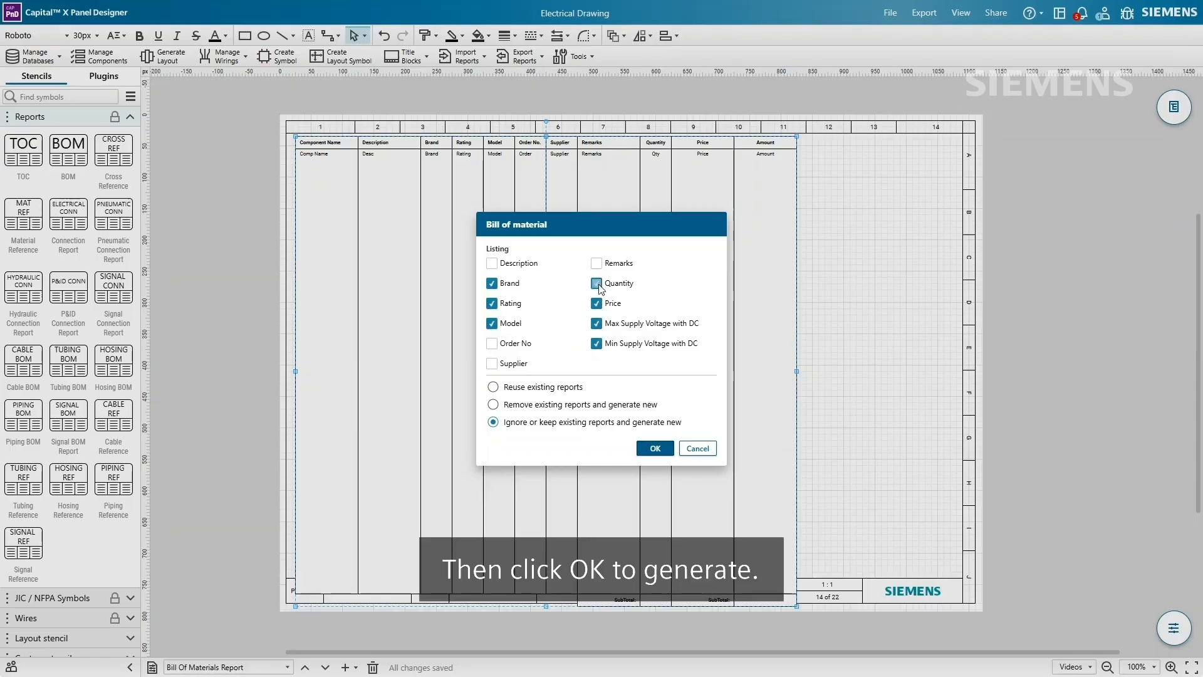
left_click(655, 448)
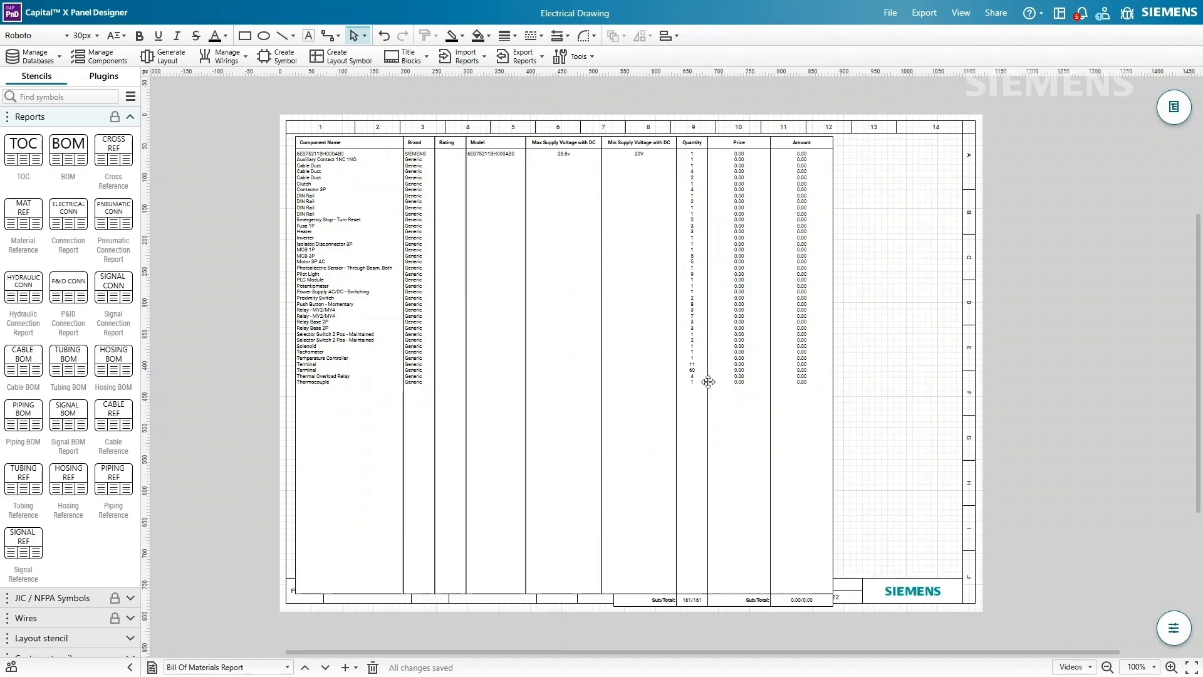
Shorten the BOM table to clear the title block and widen its columns.
left_click(655, 541)
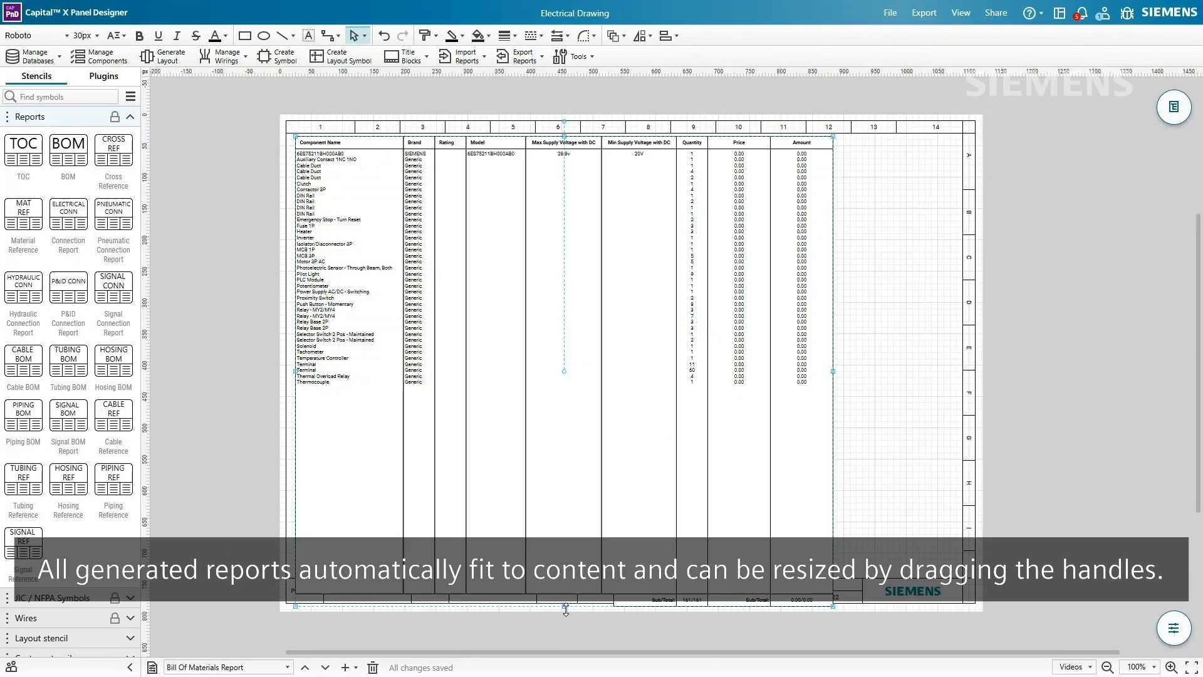
left_click_drag(566, 607, 564, 553)
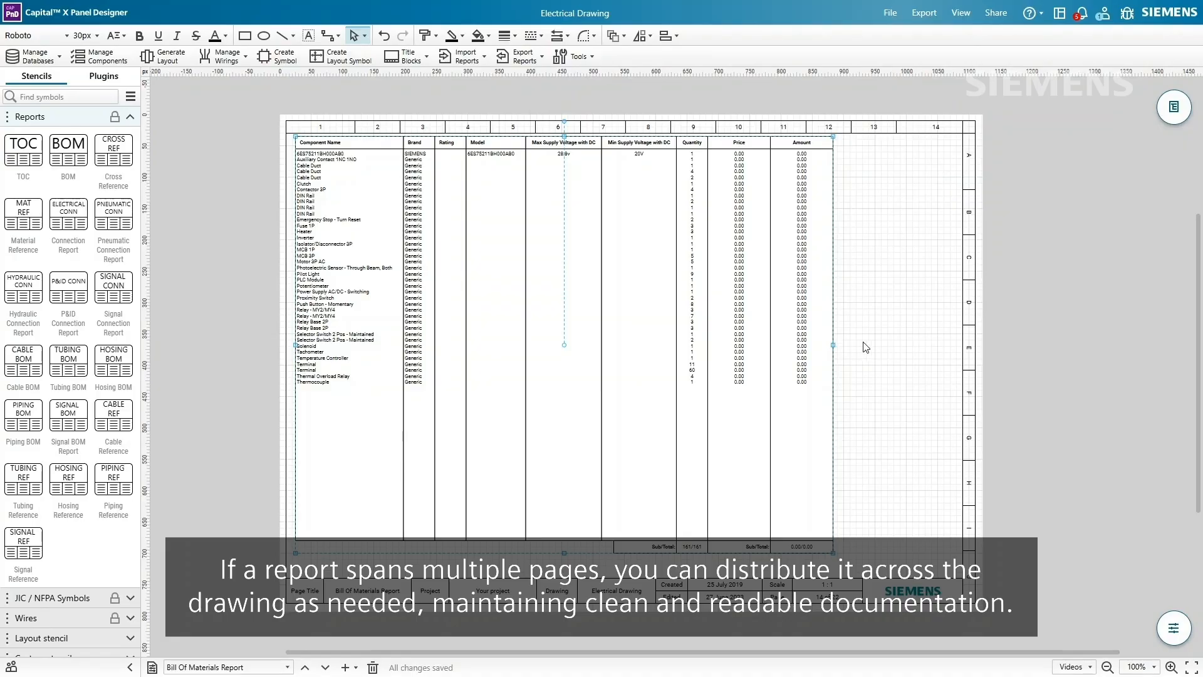
left_click_drag(866, 347, 878, 344)
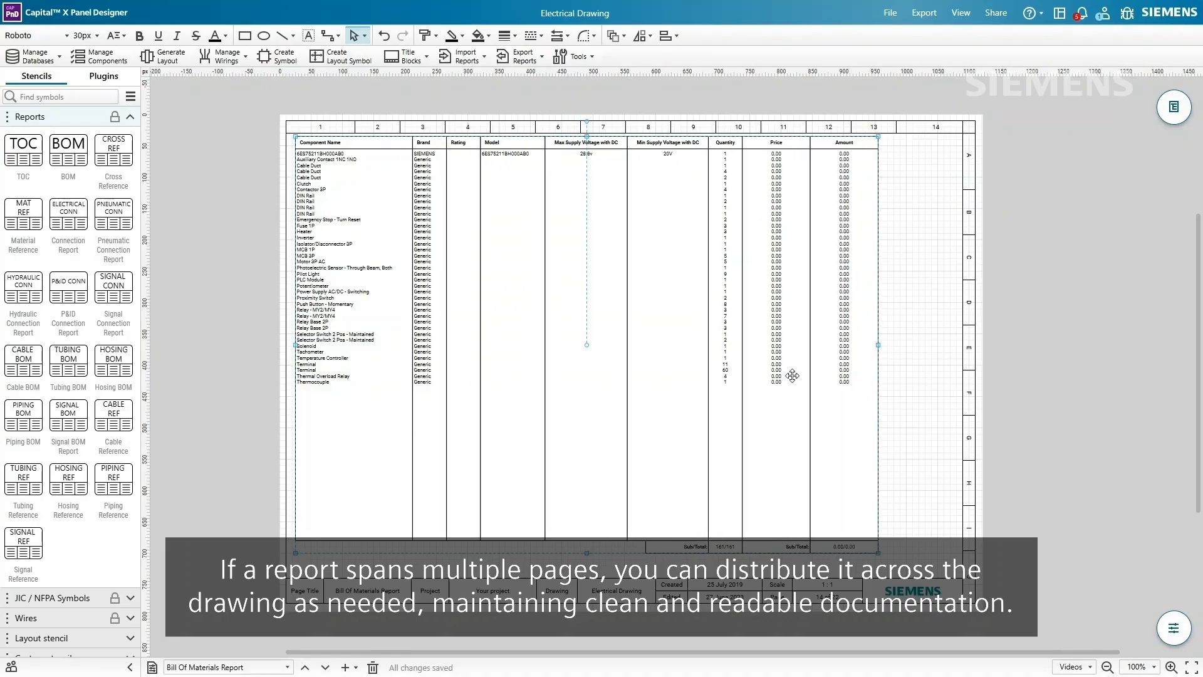
left_click(210, 227)
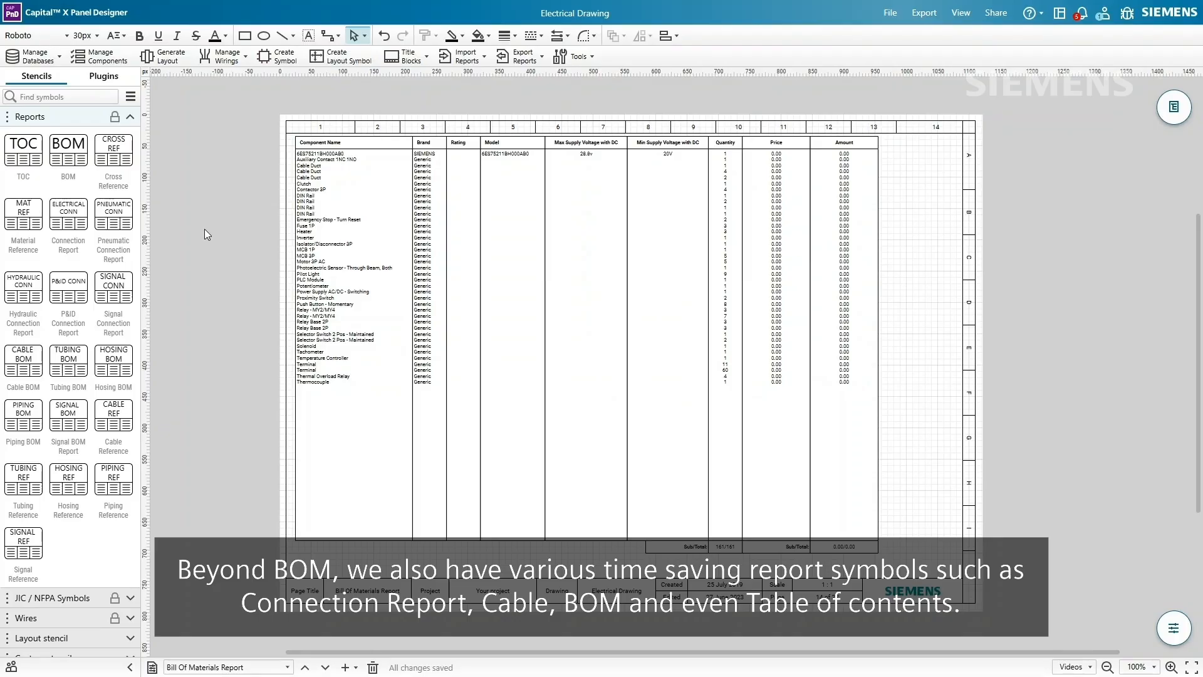
mouse_move(70, 223)
mouse_move(26, 163)
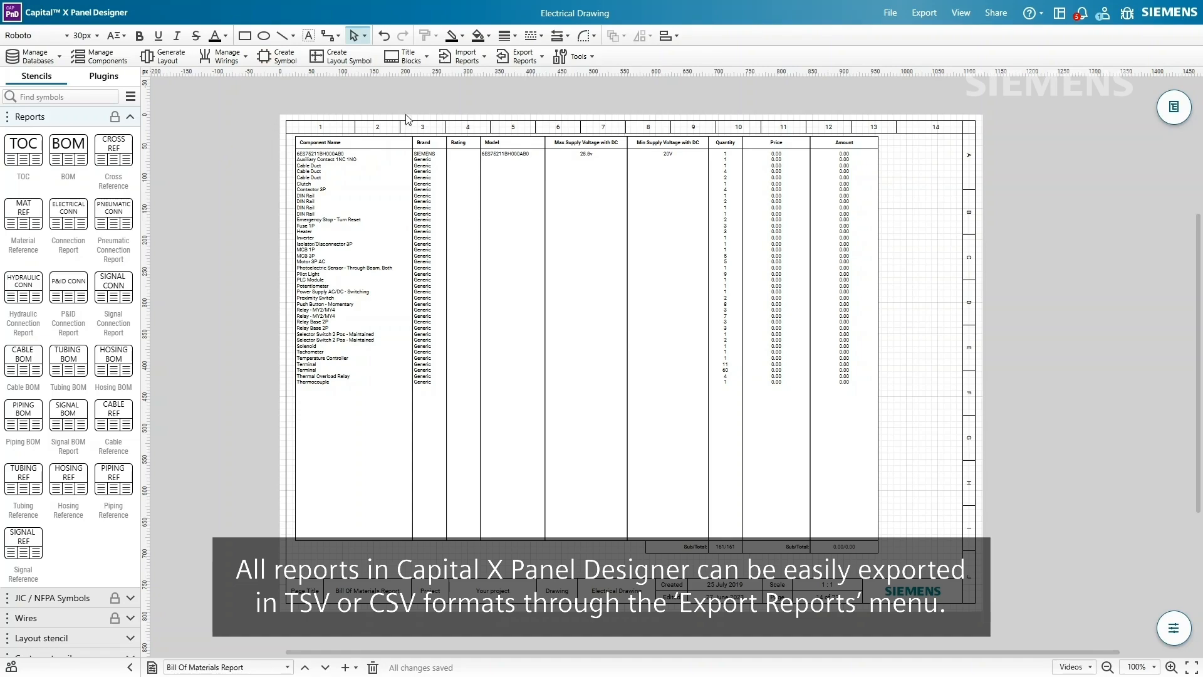
Export the BOM report excluding Description, Brand, Rating, Model, Order No and Supplier.
left_click(522, 57)
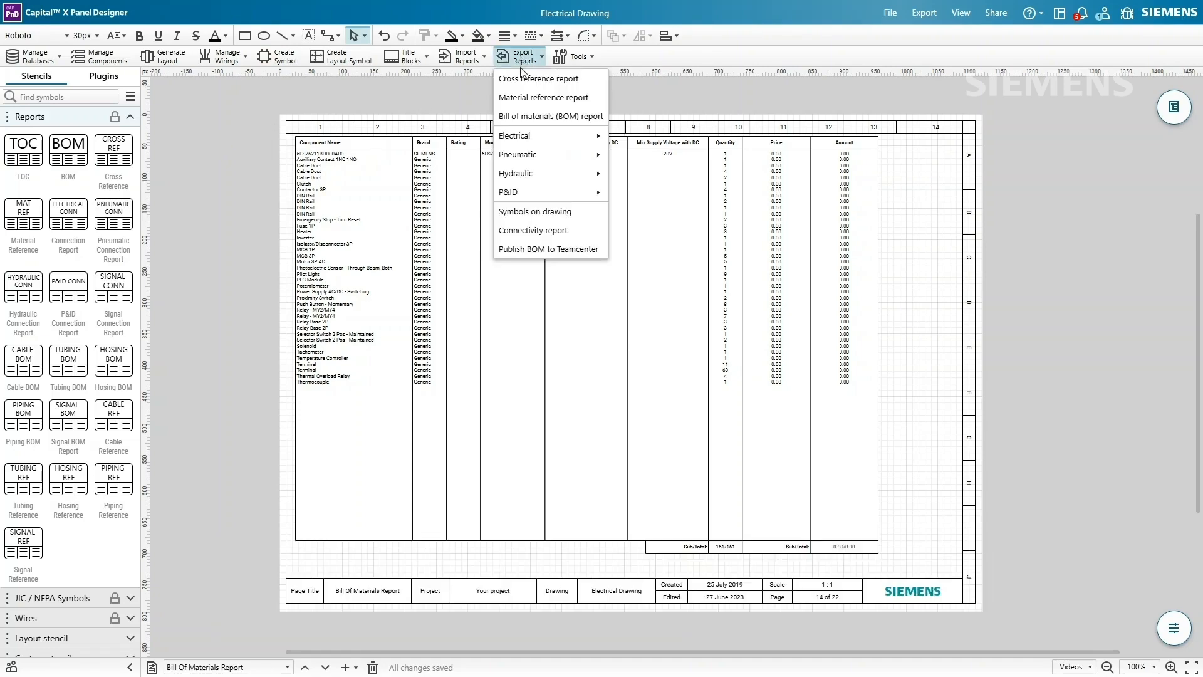
left_click(547, 117)
left_click(492, 281)
left_click(492, 301)
left_click(492, 321)
left_click(492, 341)
left_click(492, 361)
left_click(492, 382)
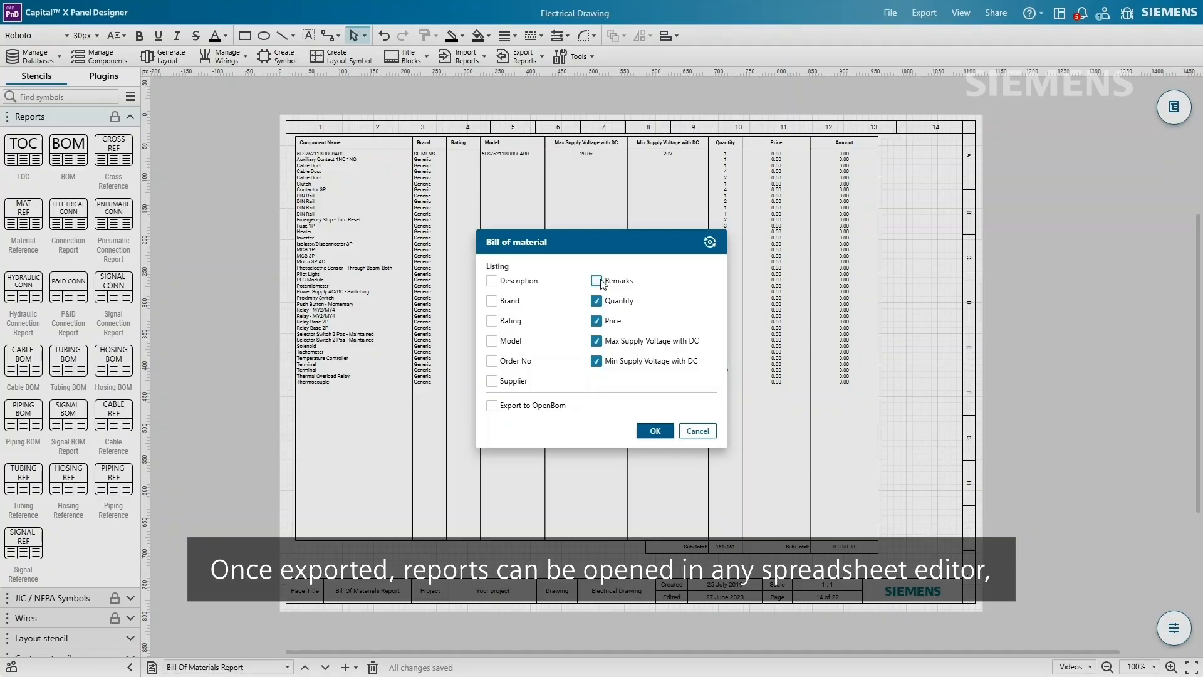
left_click(655, 430)
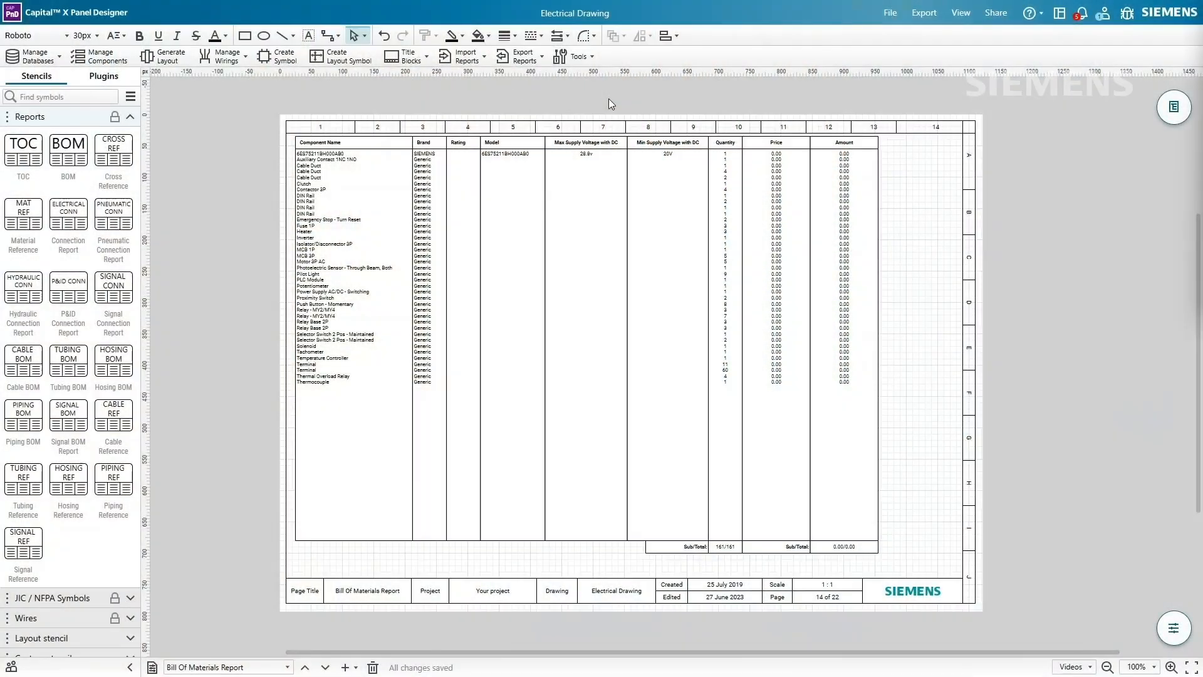
Review the list of importable reports, then close it.
left_click(457, 63)
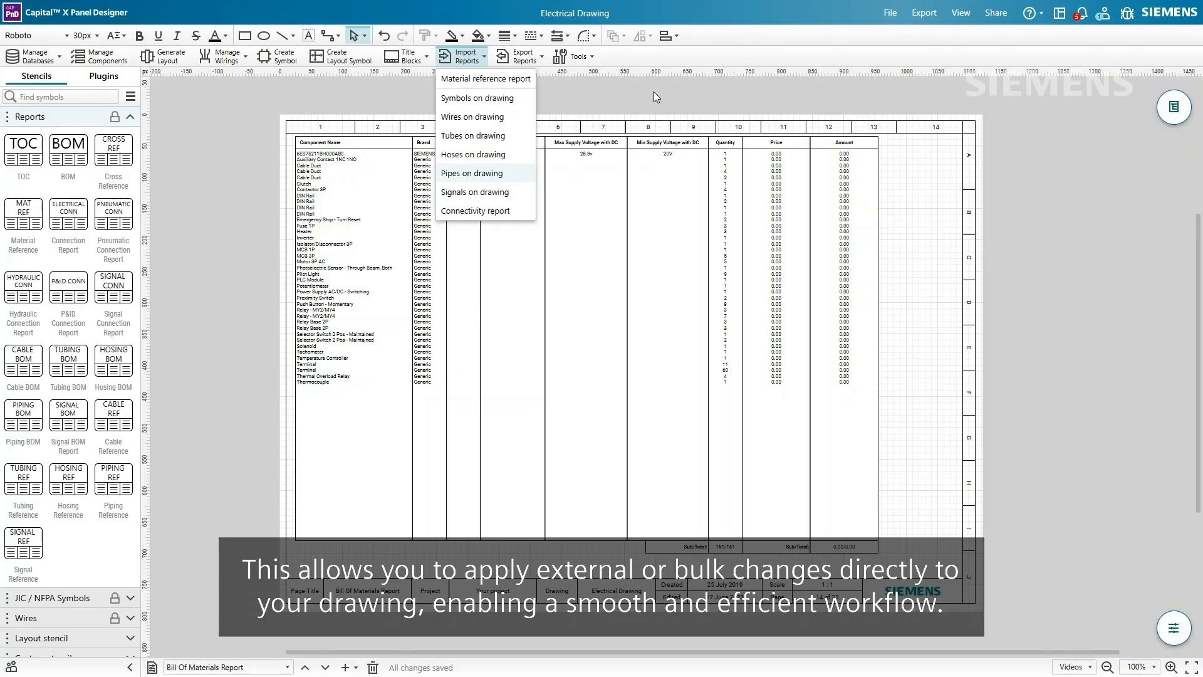
left_click(654, 92)
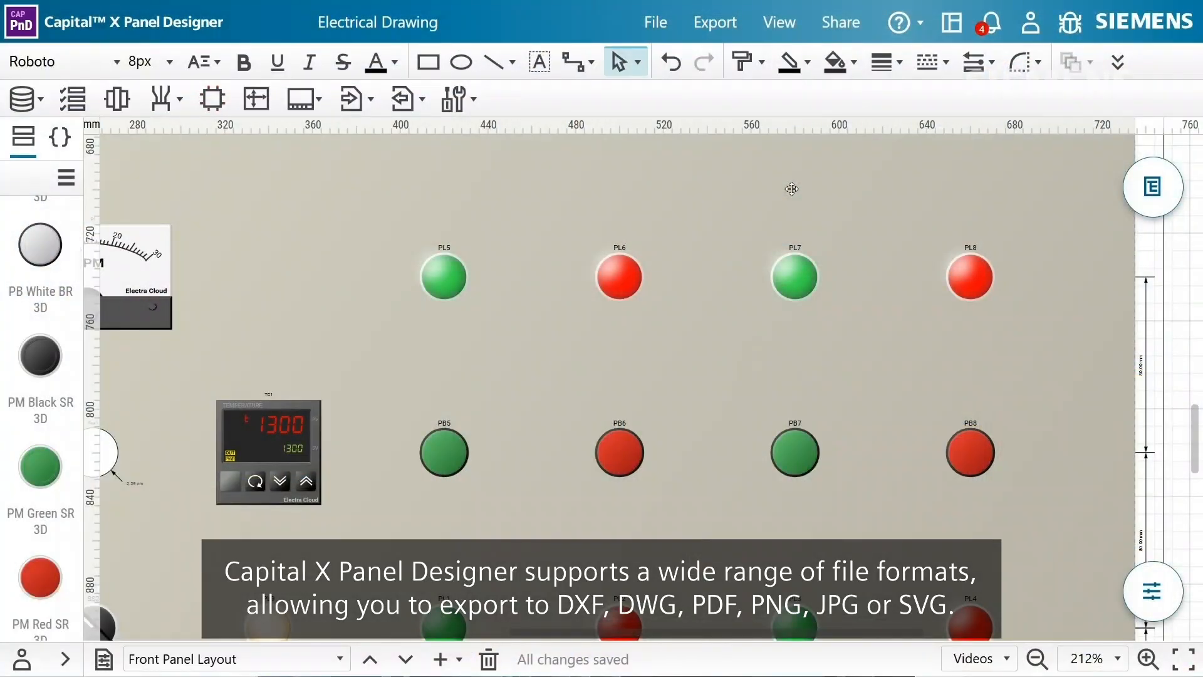
Export the front panel layout as a single-page DXF, front-panel-layout (1).dxf.
left_click(714, 22)
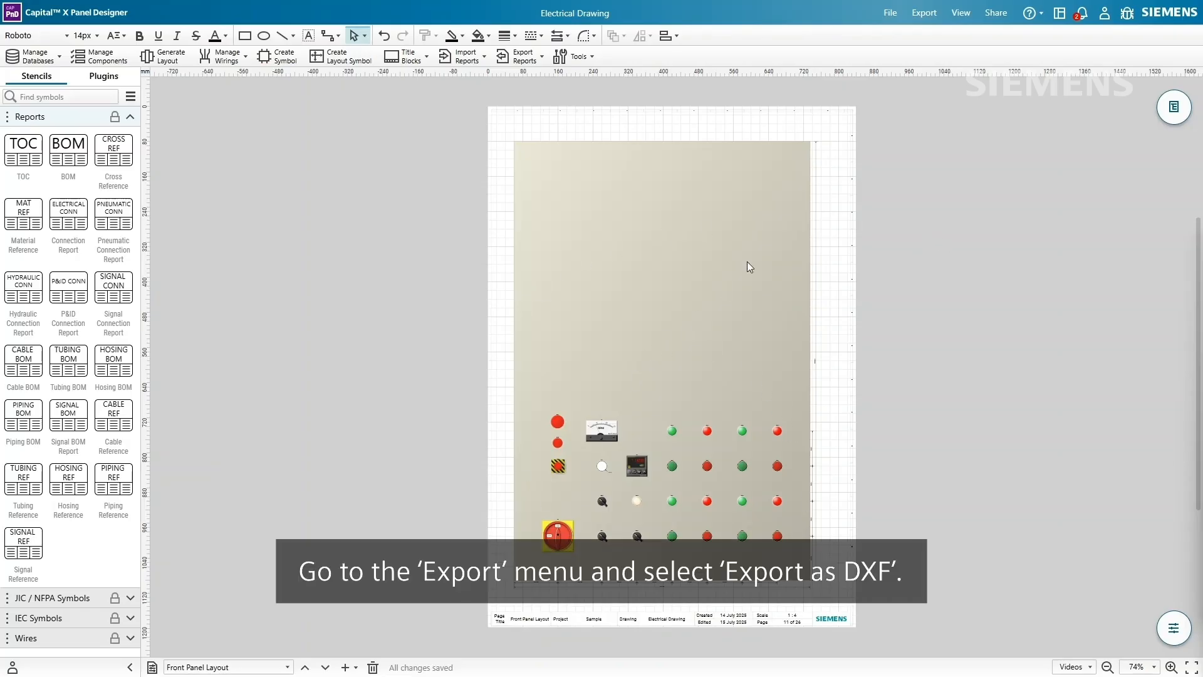
left_click(925, 12)
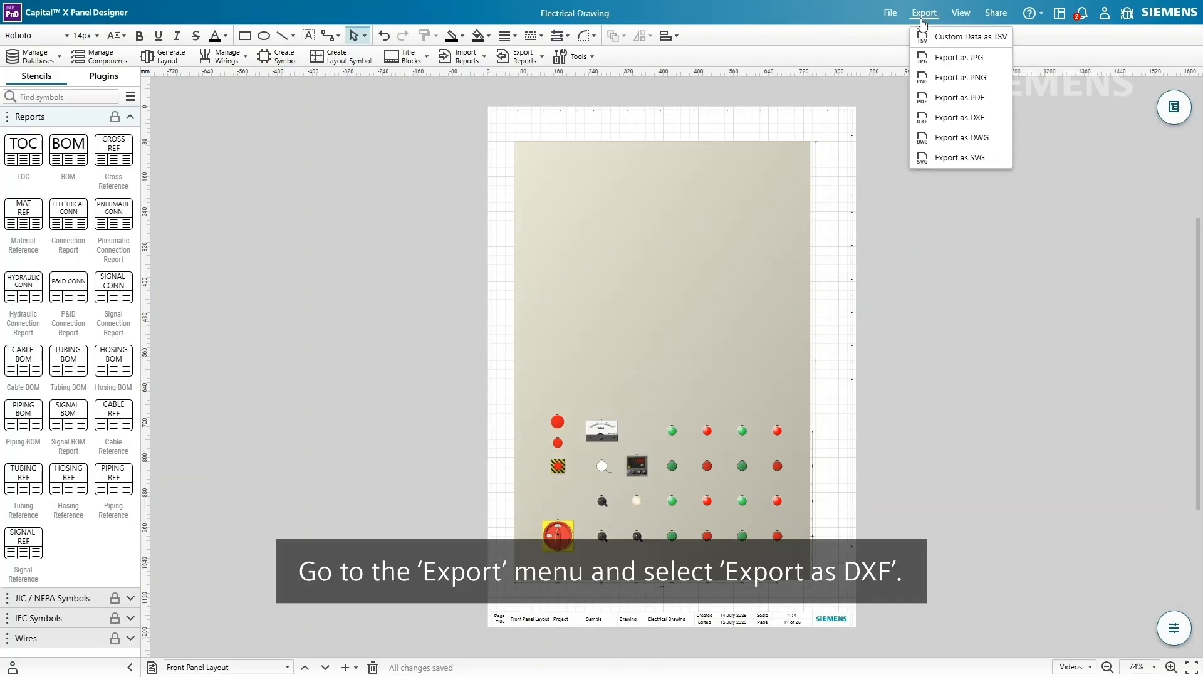
left_click(955, 119)
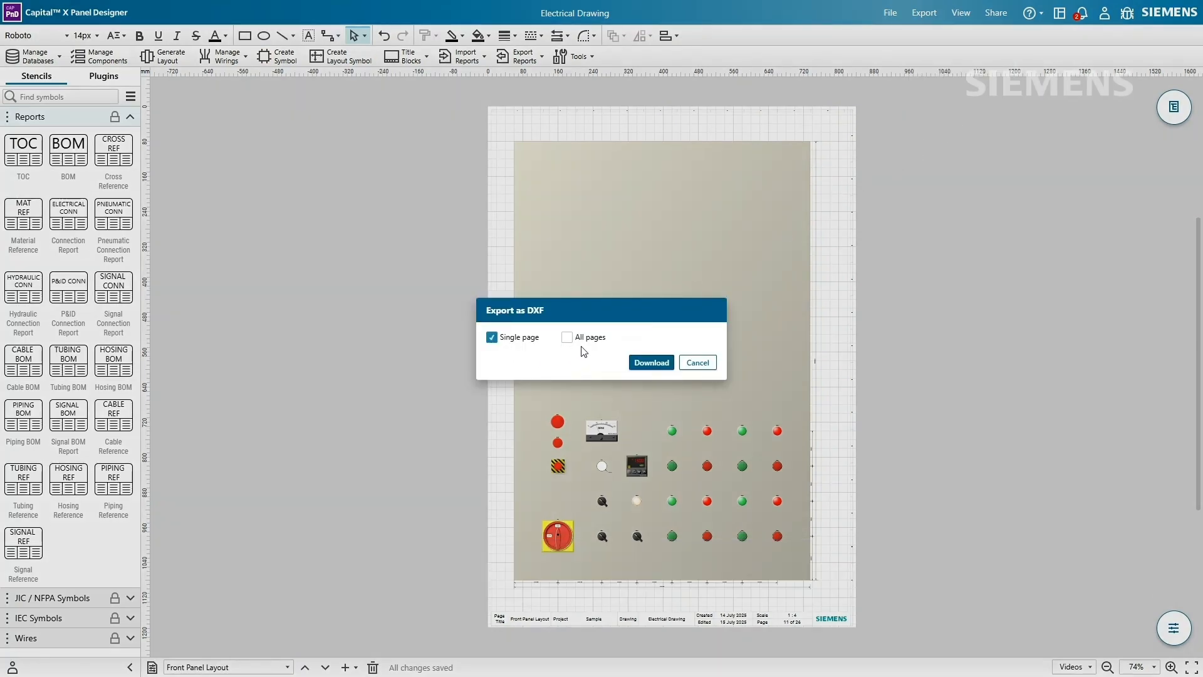
left_click(631, 364)
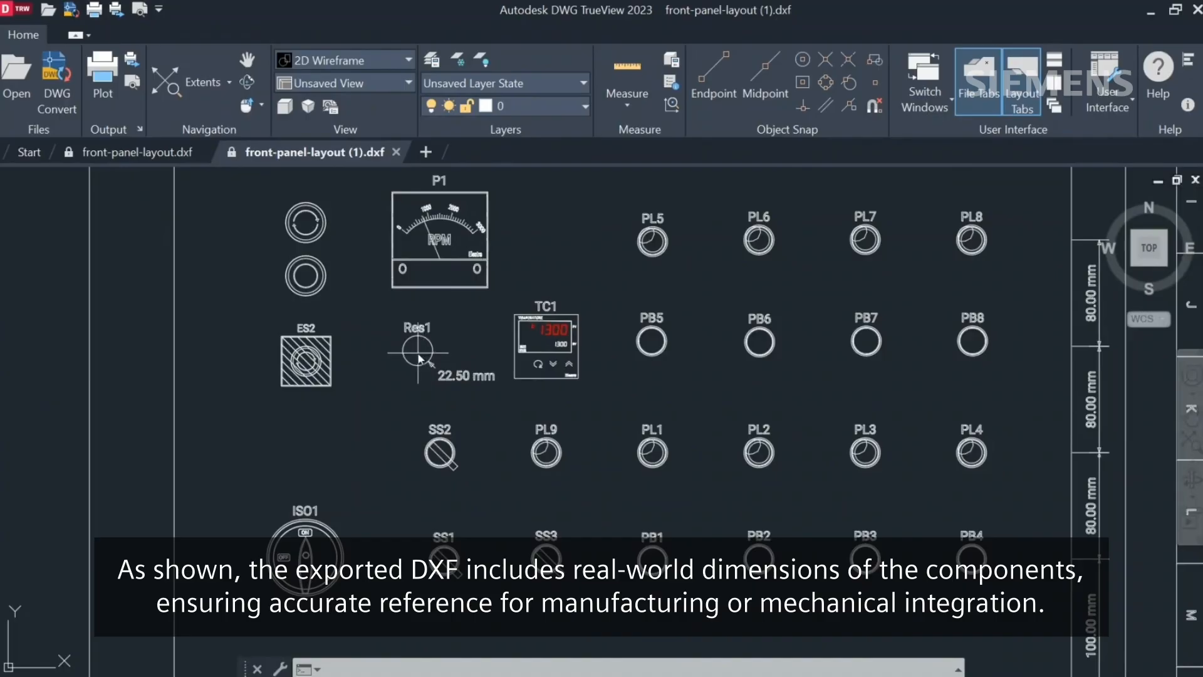
Export the Front Panel Layout page as a single-page PDF, Front Panel Layout.pdf.
scroll(419, 356, "up", 4)
scroll(419, 356, "up", 2)
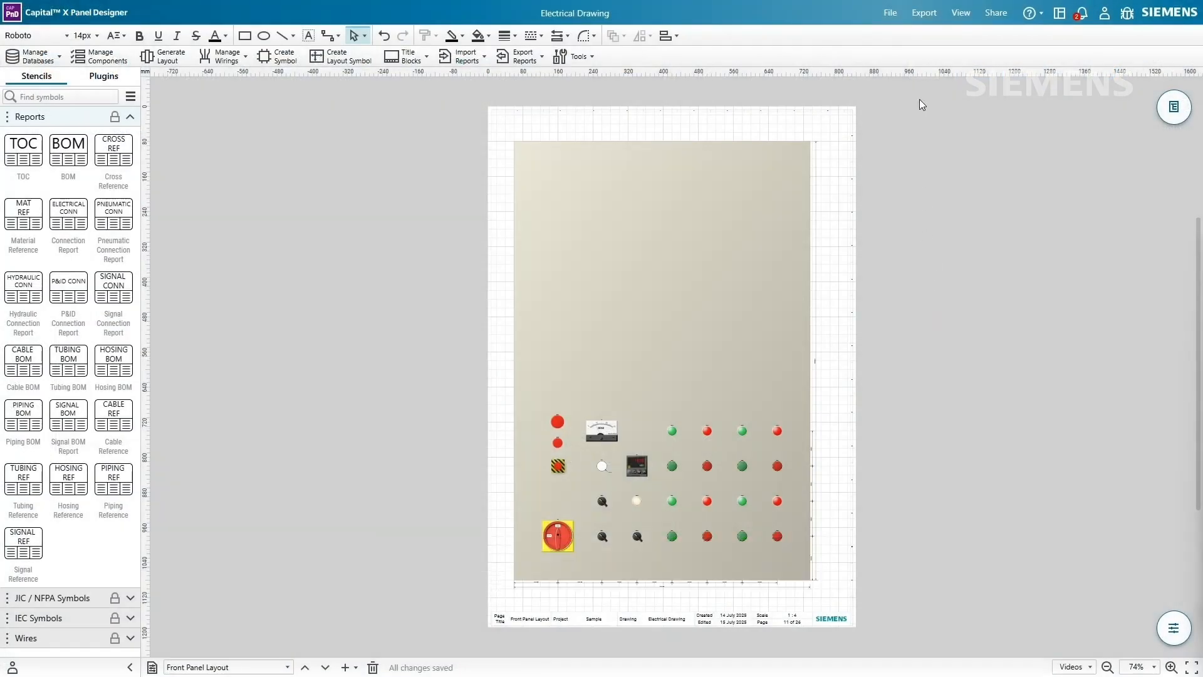
left_click(924, 12)
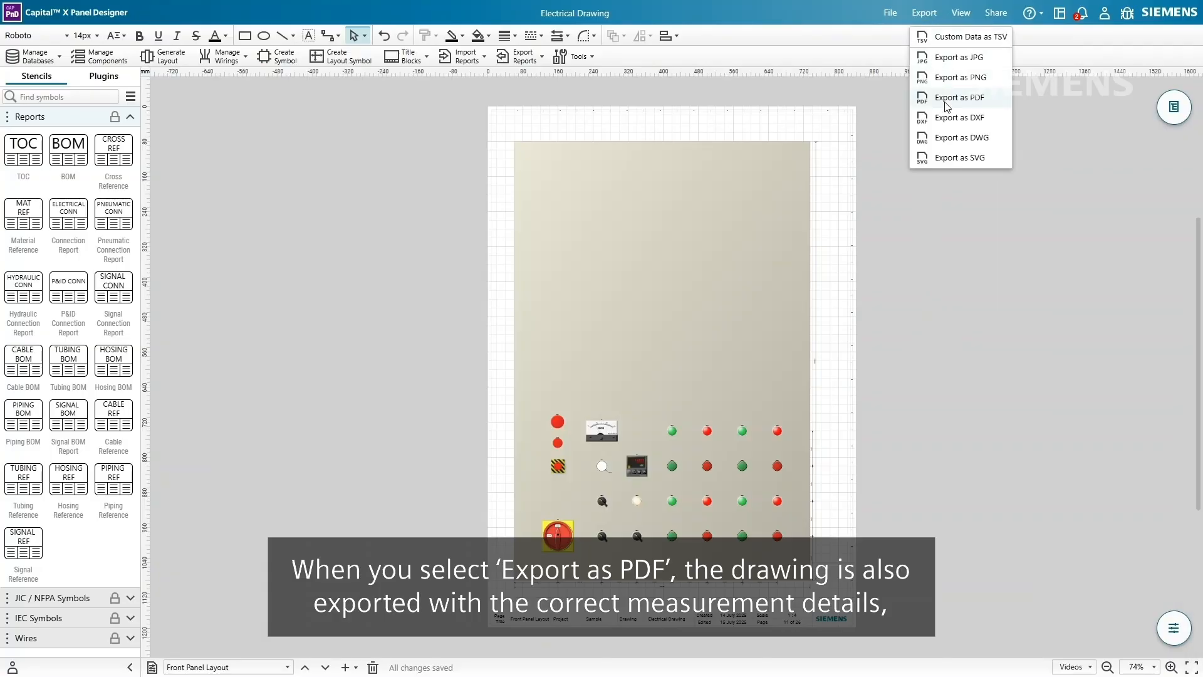
left_click(960, 97)
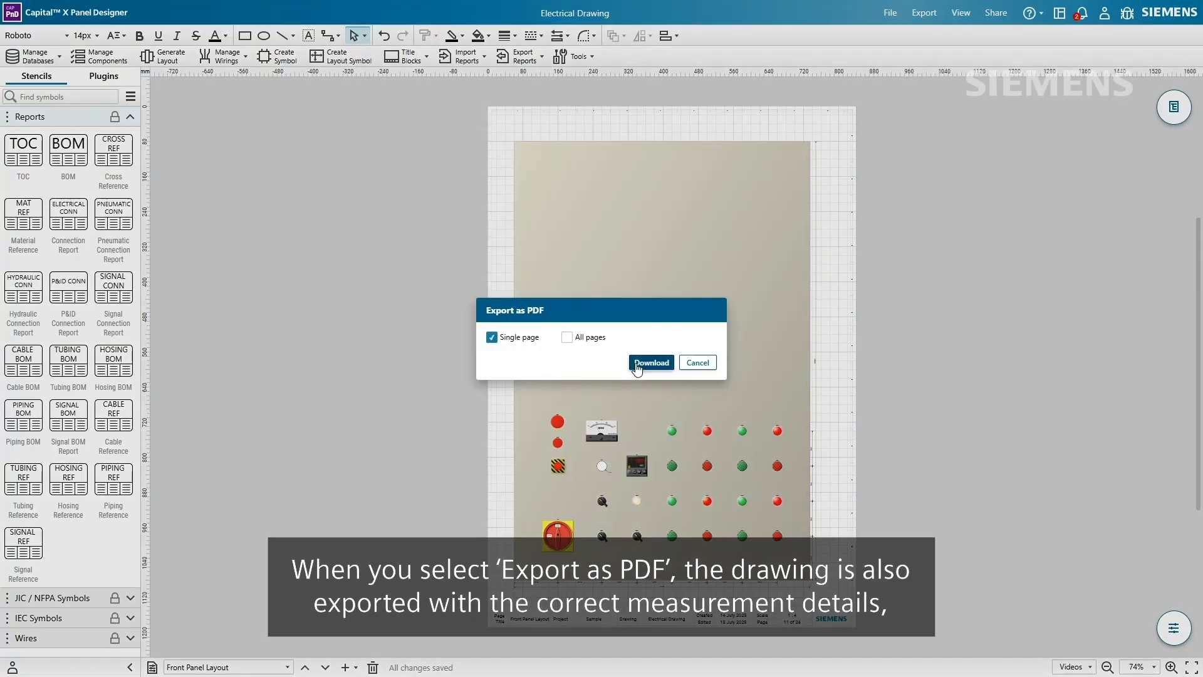
left_click(650, 359)
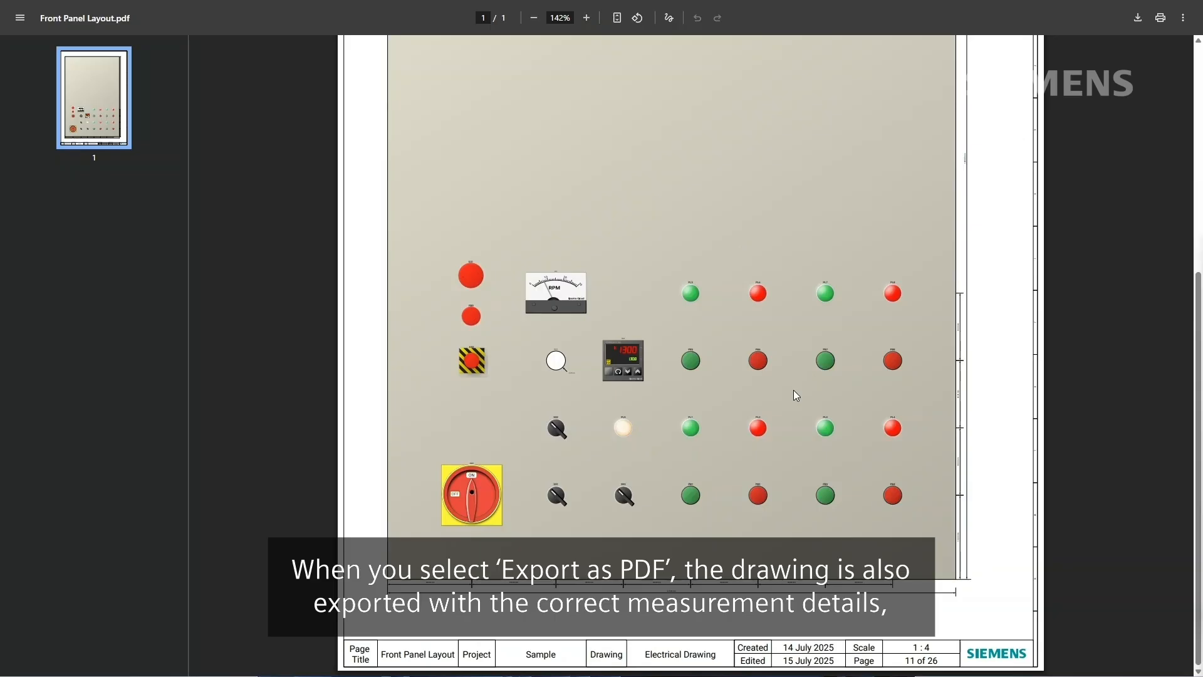
scroll(794, 389, "up", 7, "ctrl")
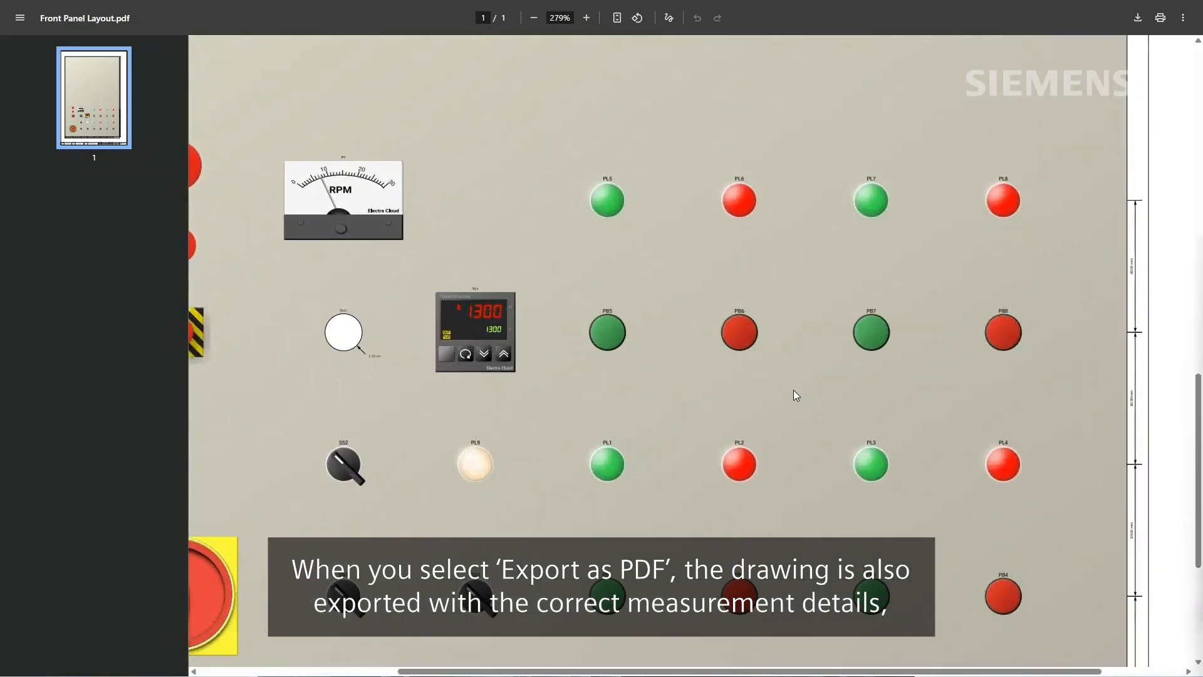
scroll(793, 389, "left", 7)
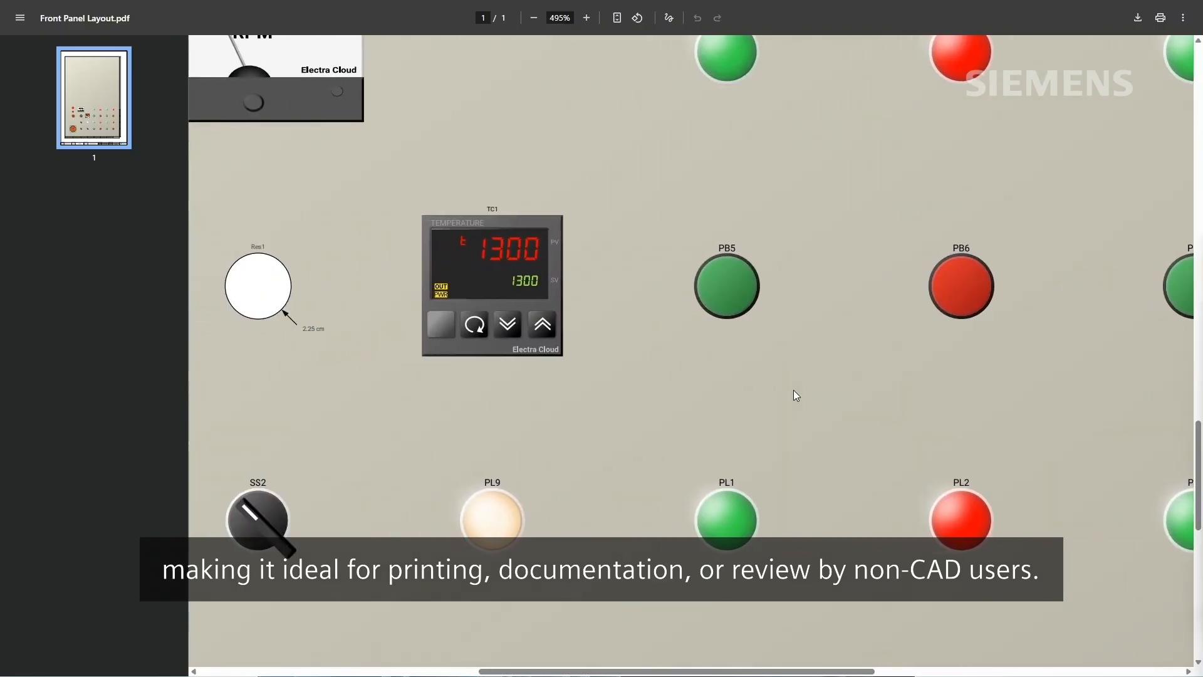
scroll(793, 390, "down", 10)
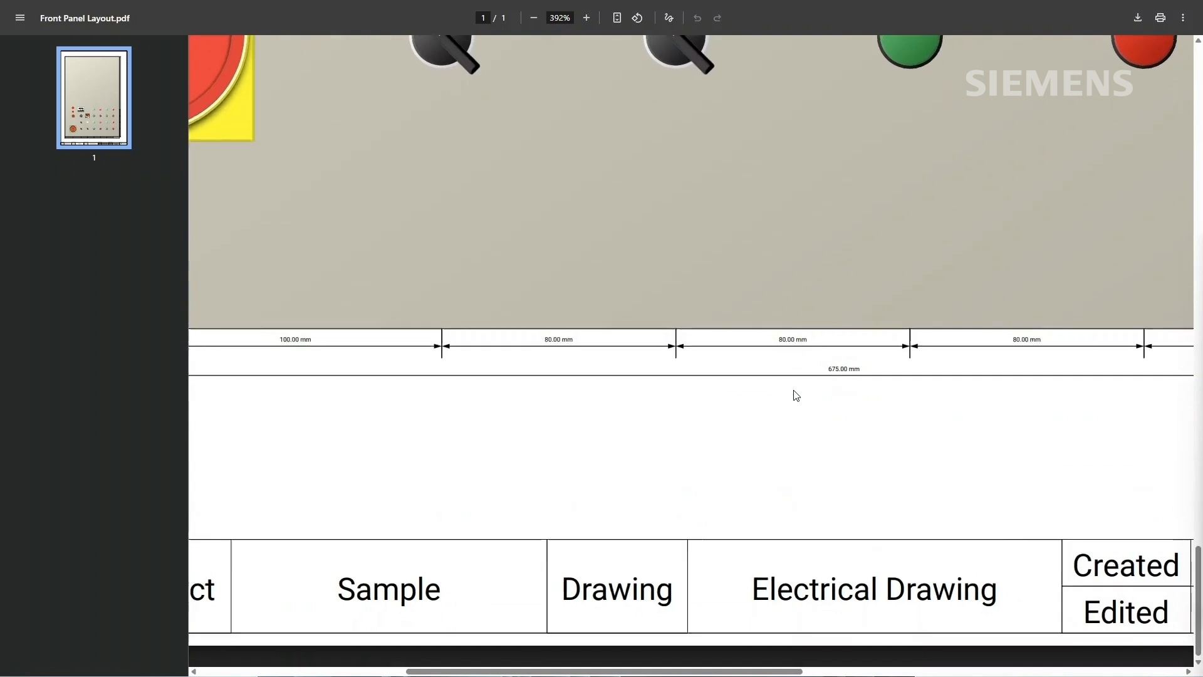
scroll(794, 391, "down", 5, "ctrl")
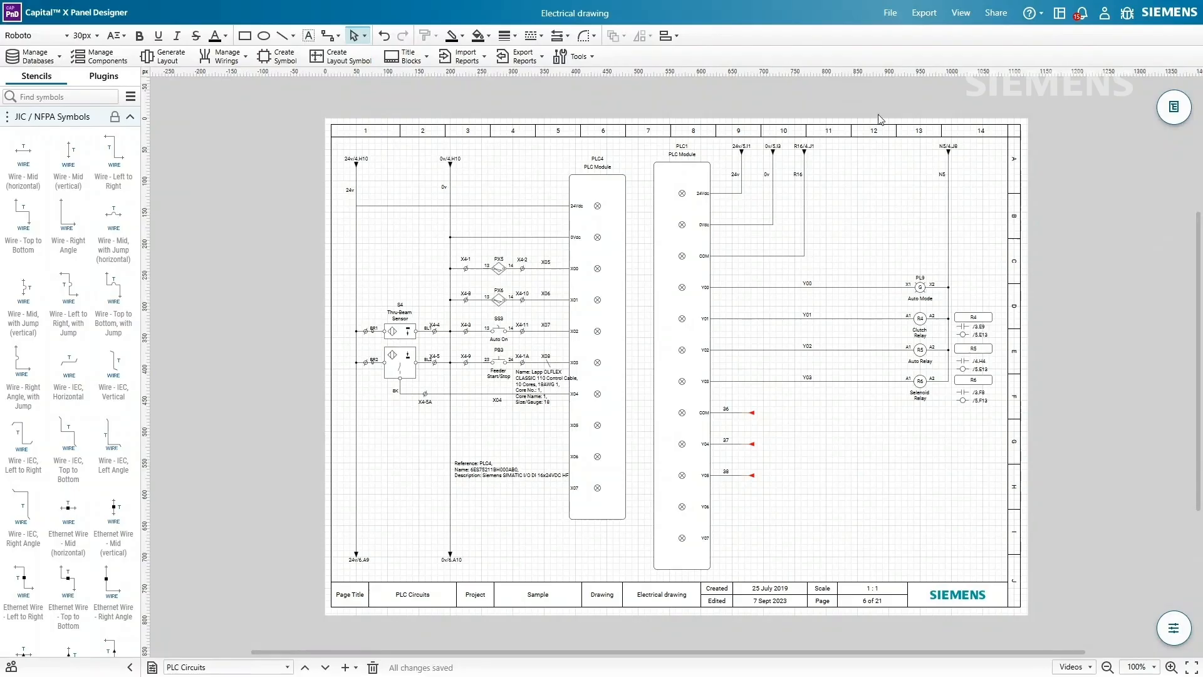
Restore the drawing to the untitled Jul 10 2025 version from version history, with current-drawing preview off.
left_click(898, 14)
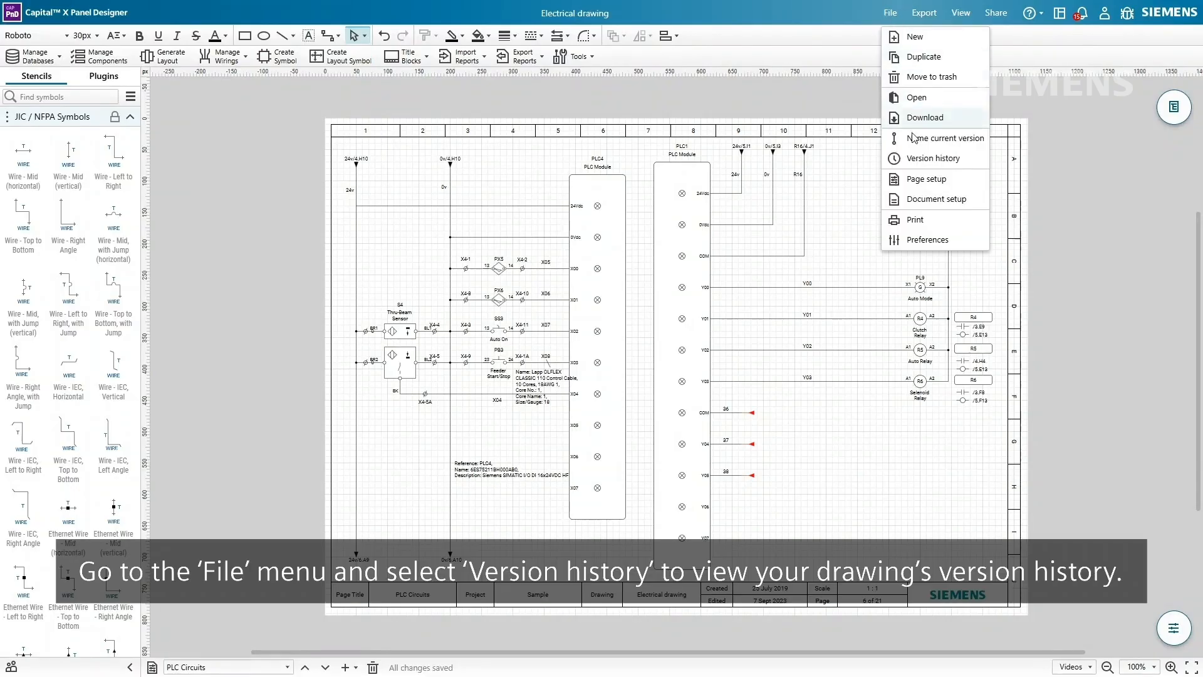
left_click(918, 159)
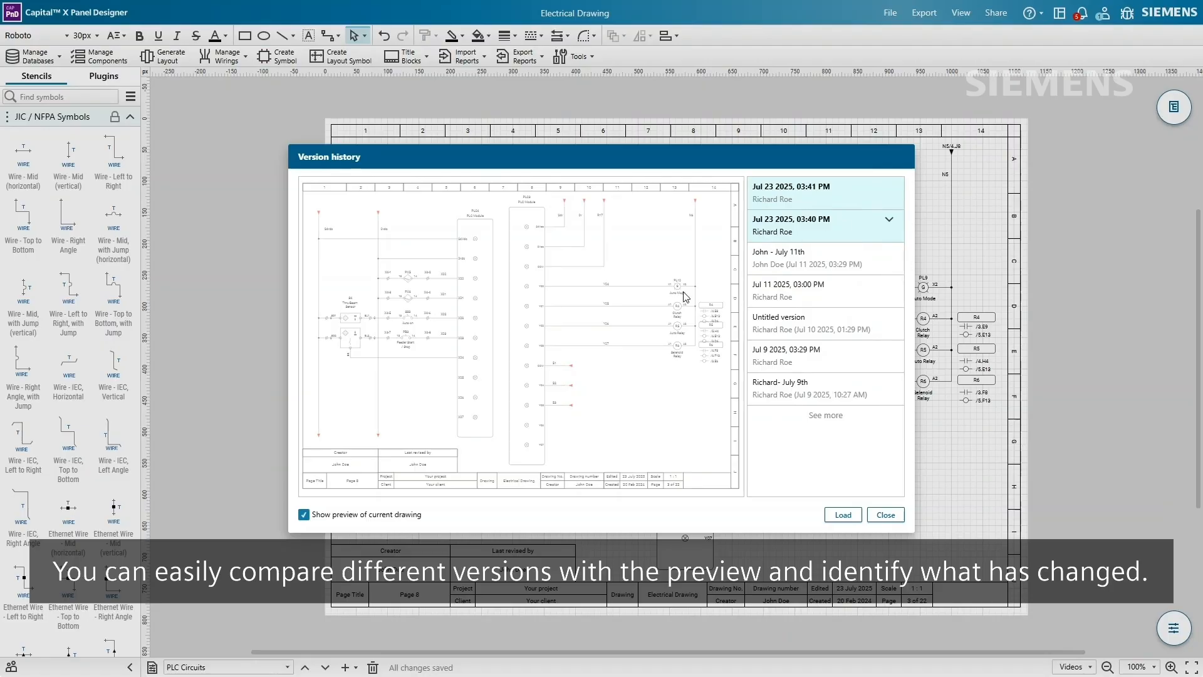
left_click(304, 515)
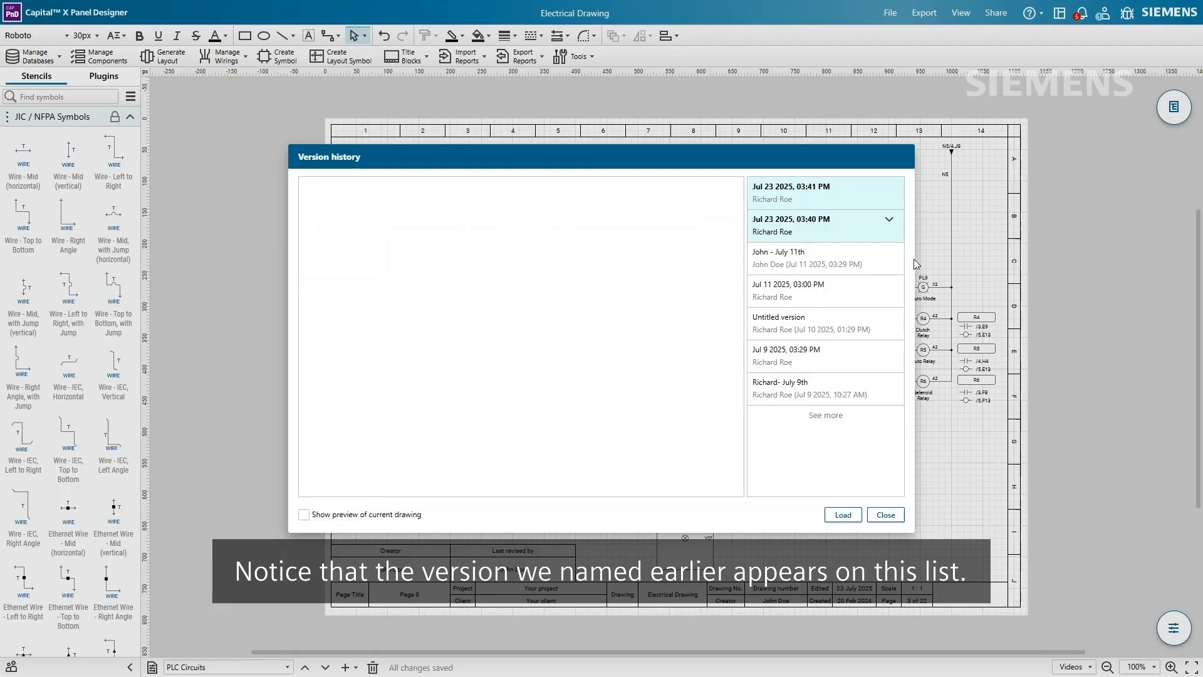
left_click(813, 263)
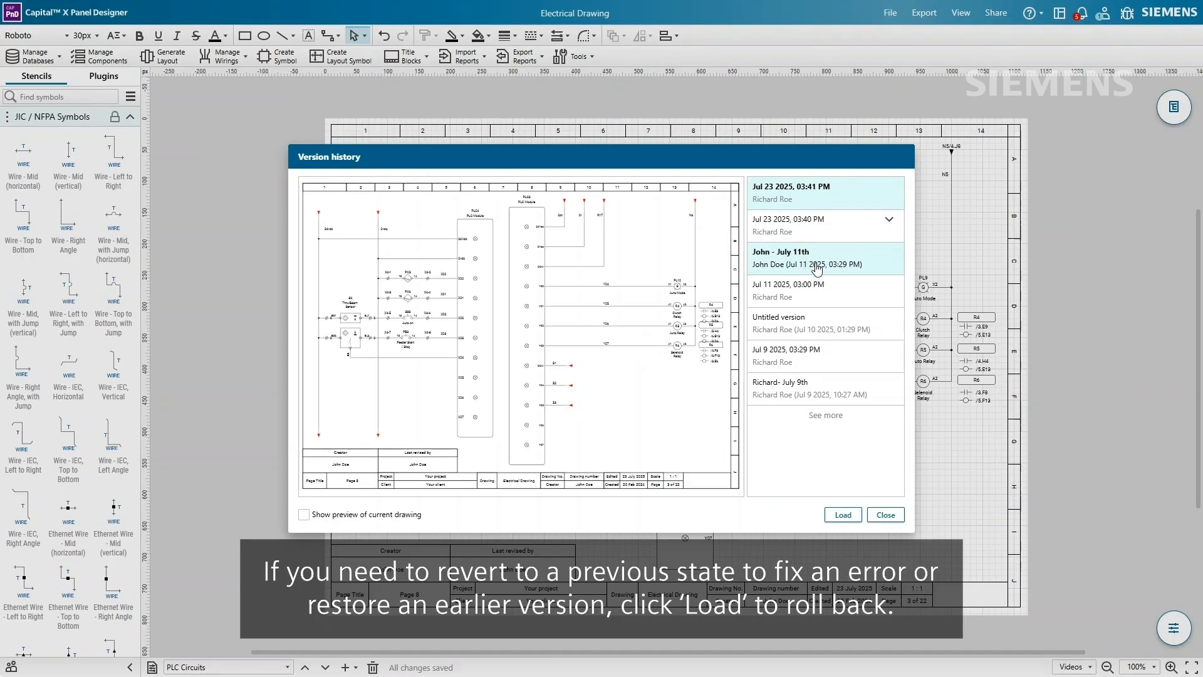
left_click(844, 325)
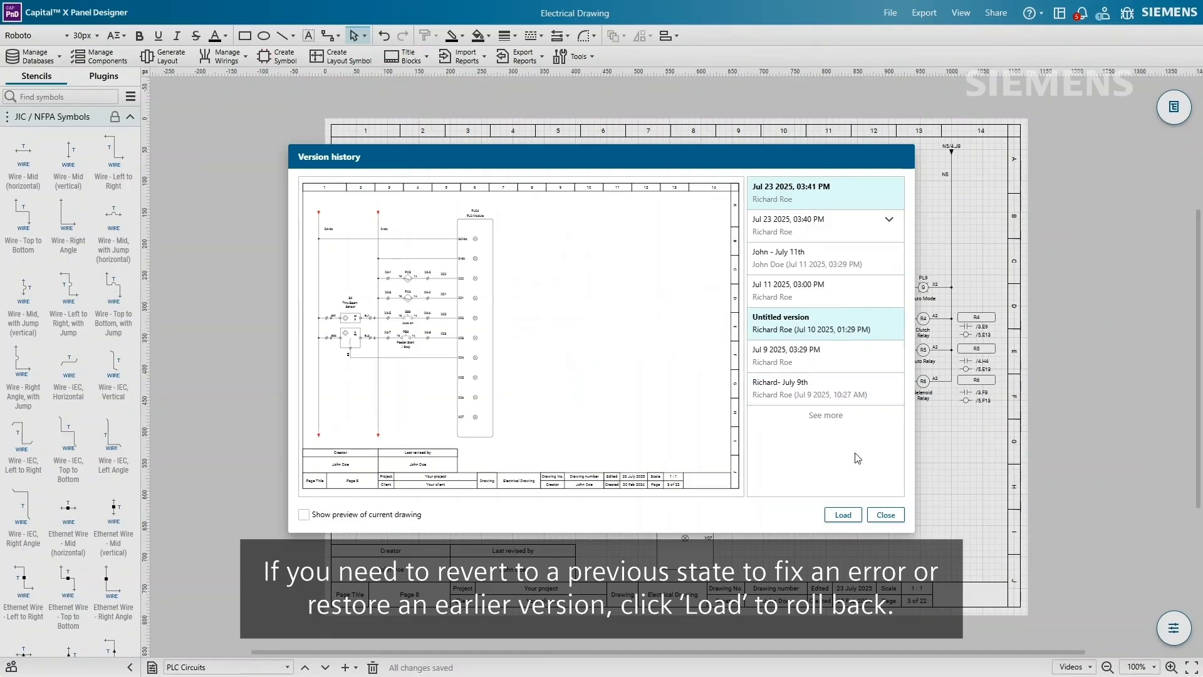
left_click(852, 518)
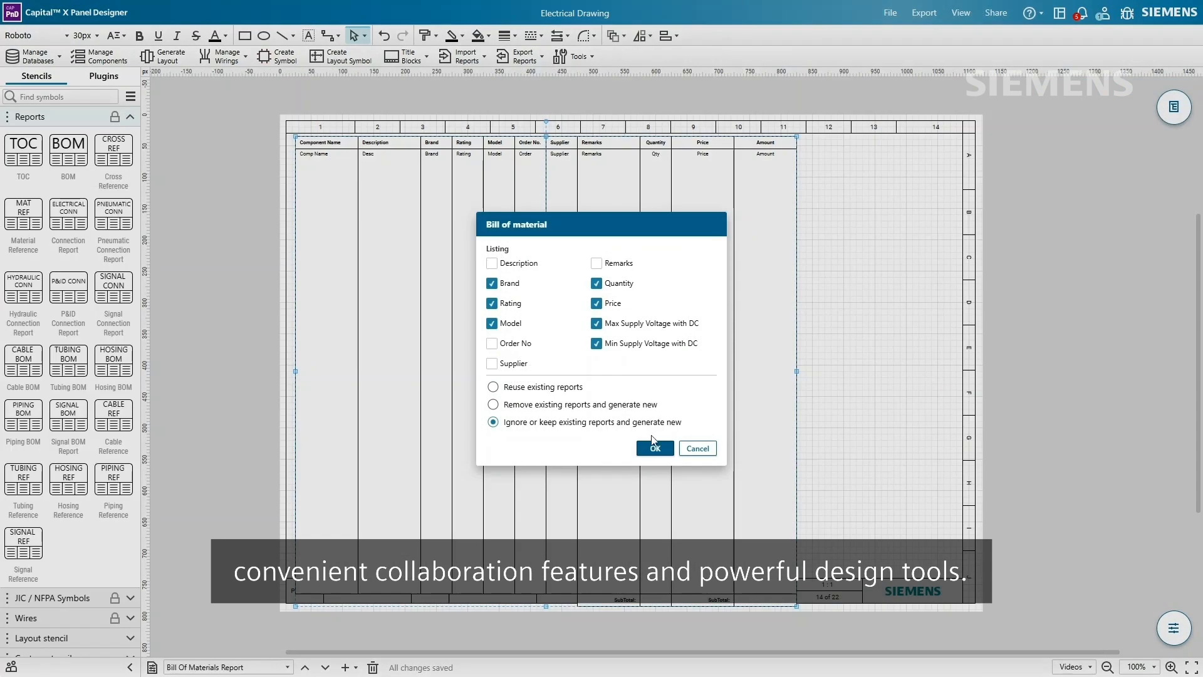
Confirm the Bill of Materials dialog to generate the BOM report.
left_click(653, 445)
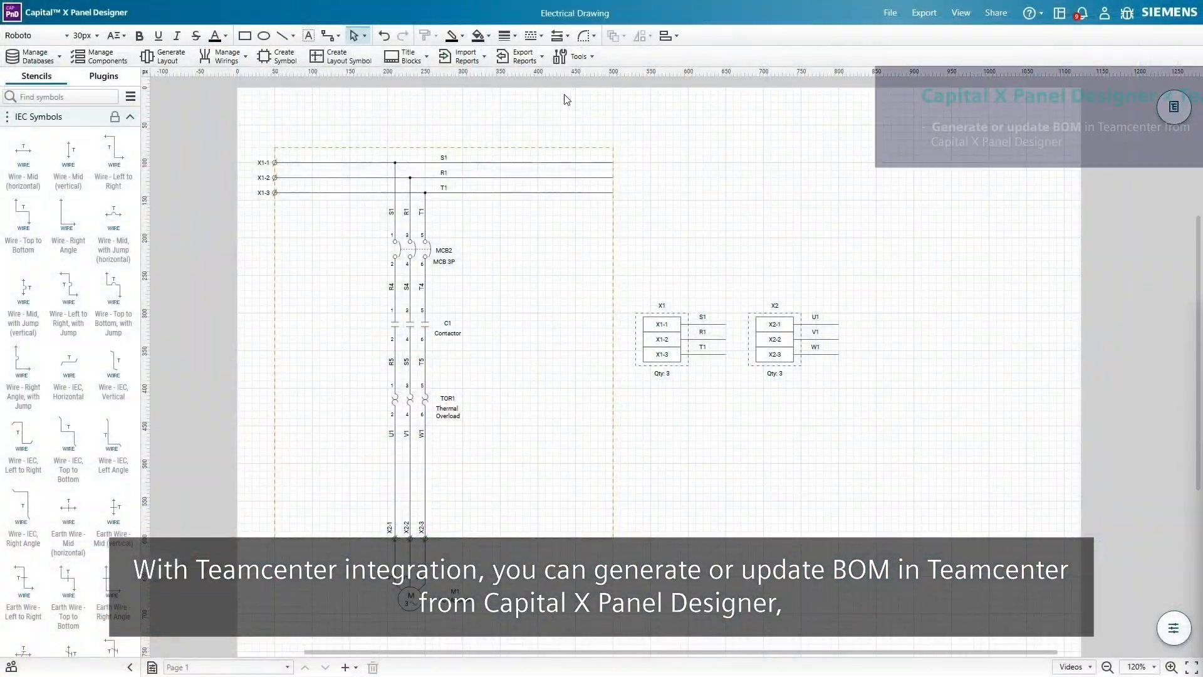
Start Publish BOM to Teamcenter from the Export Reports list.
left_click(534, 57)
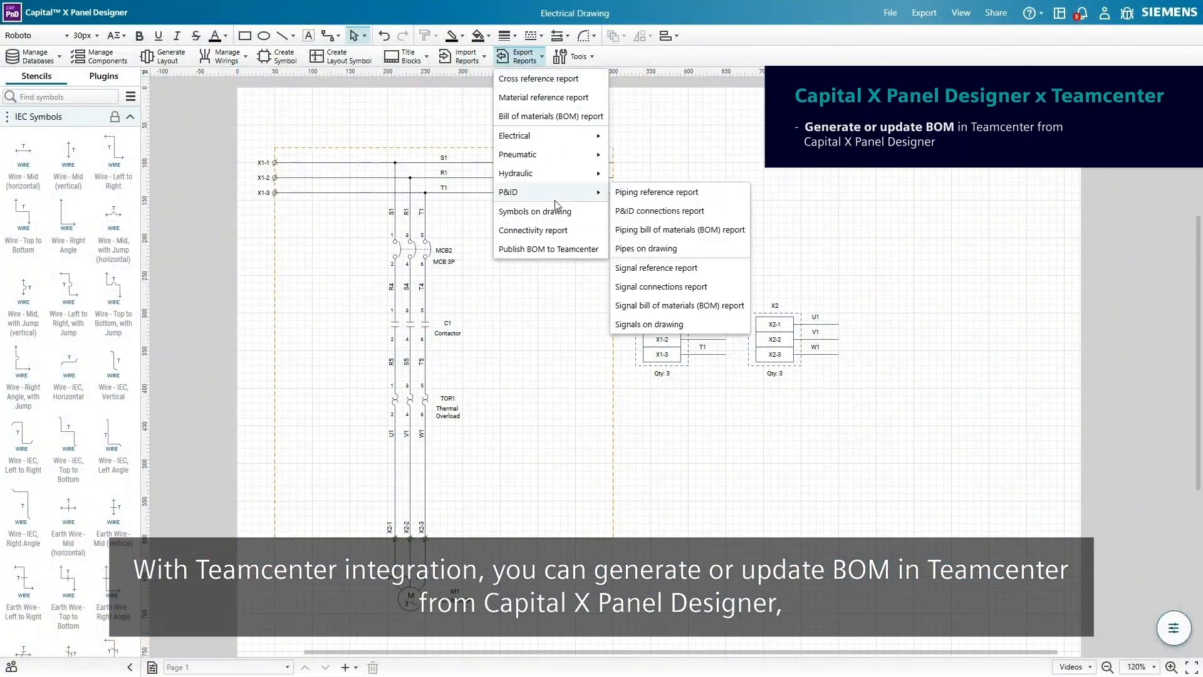
left_click(555, 250)
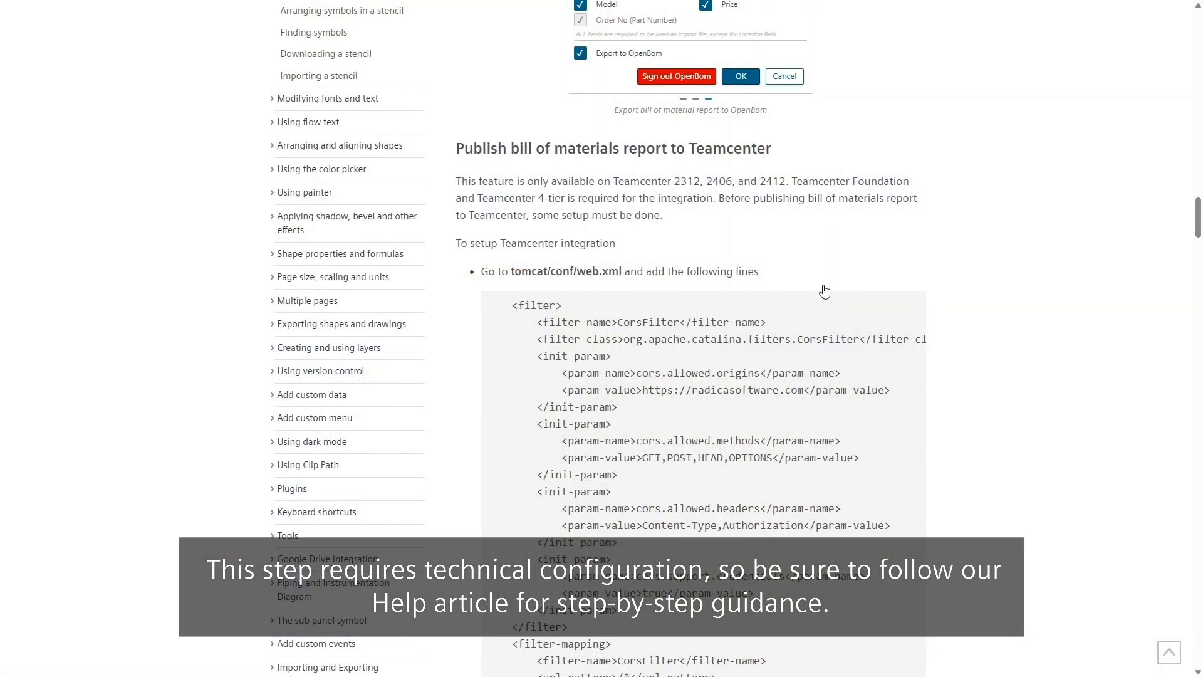
scroll(825, 291, "down", 5)
scroll(825, 291, "down", 12)
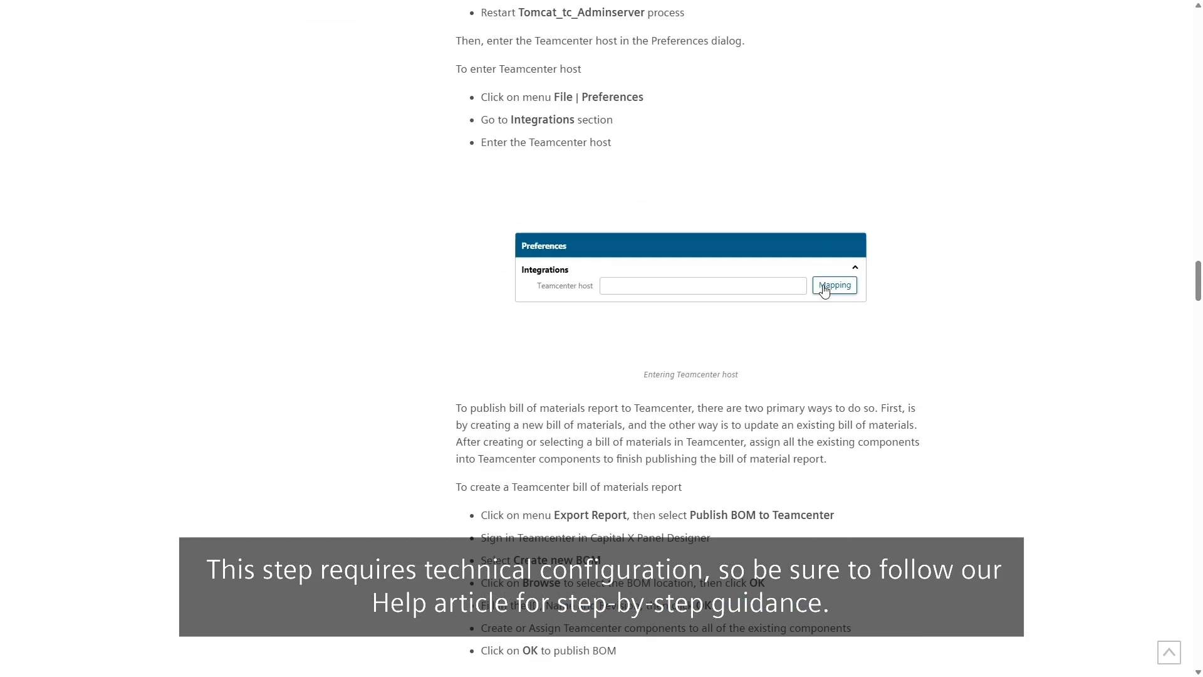
scroll(825, 291, "down", 8)
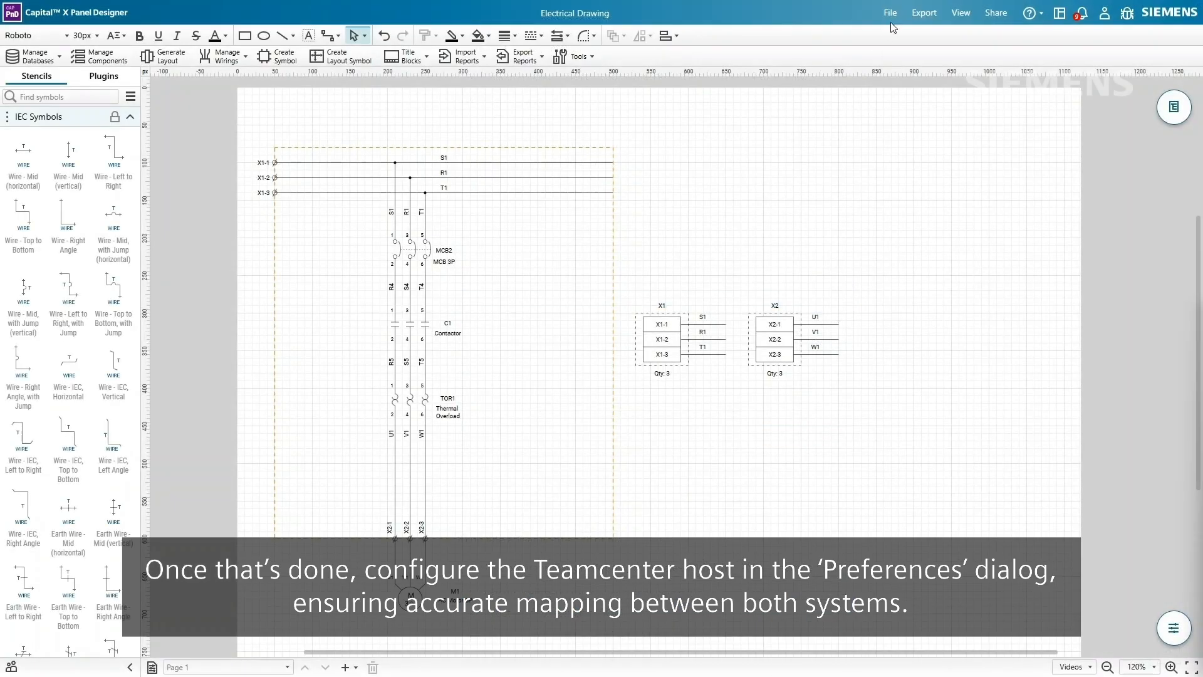
left_click(890, 14)
left_click(917, 240)
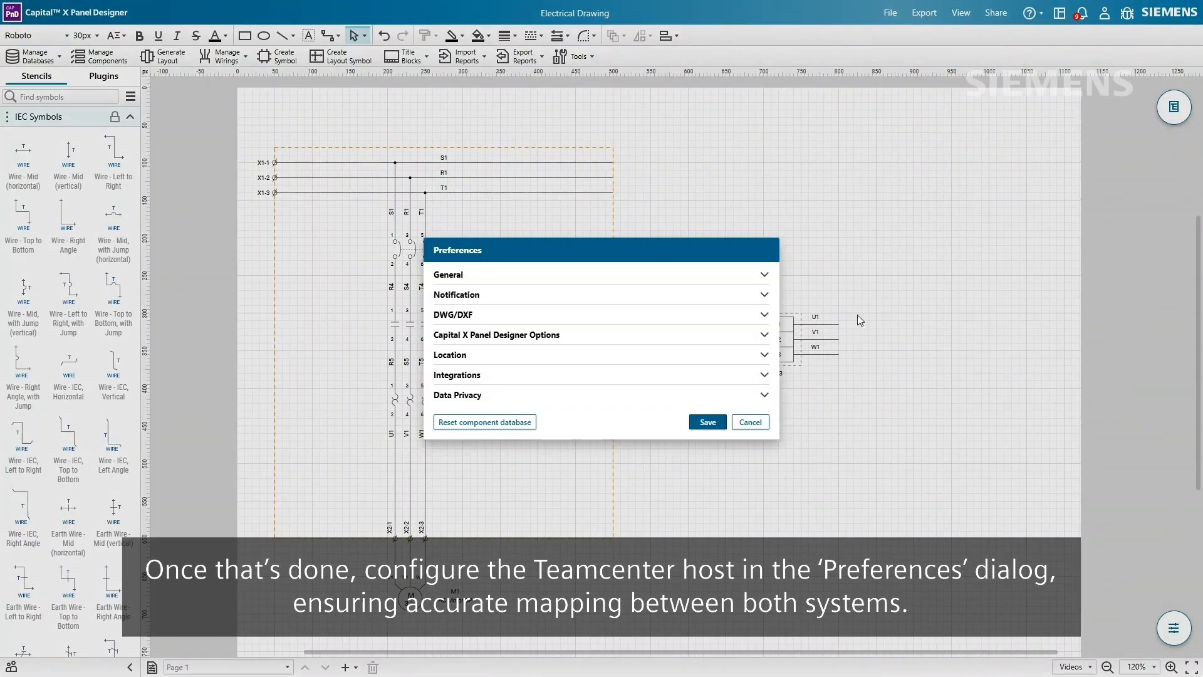
left_click(764, 376)
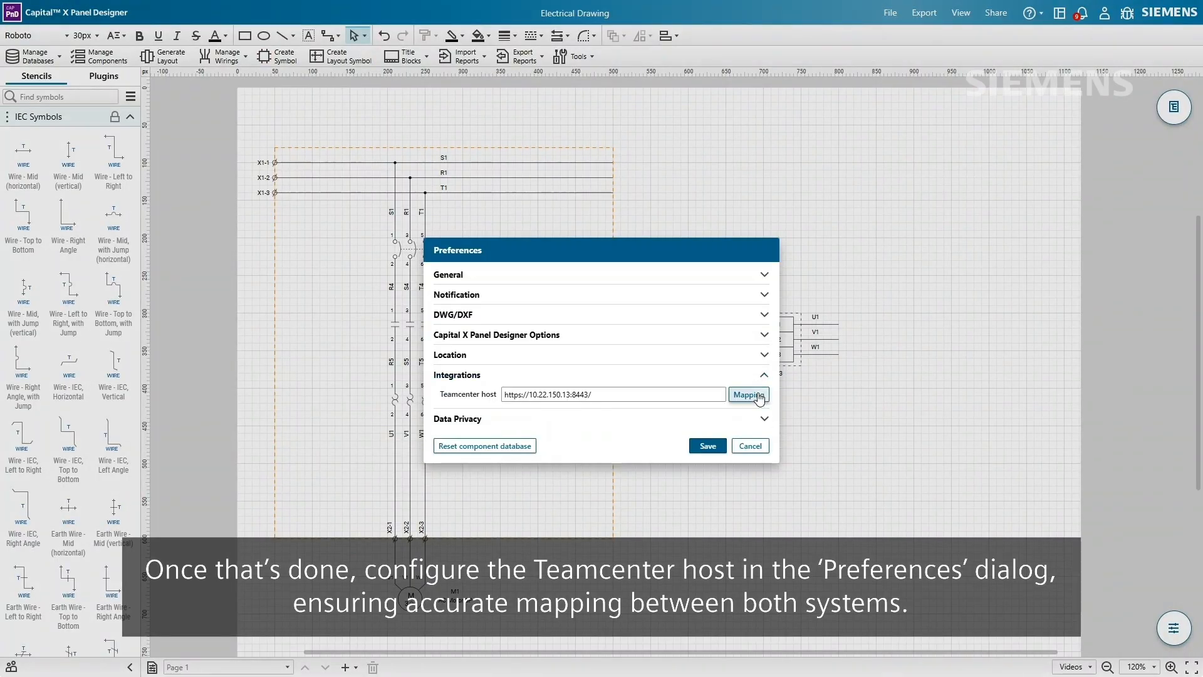
left_click(707, 447)
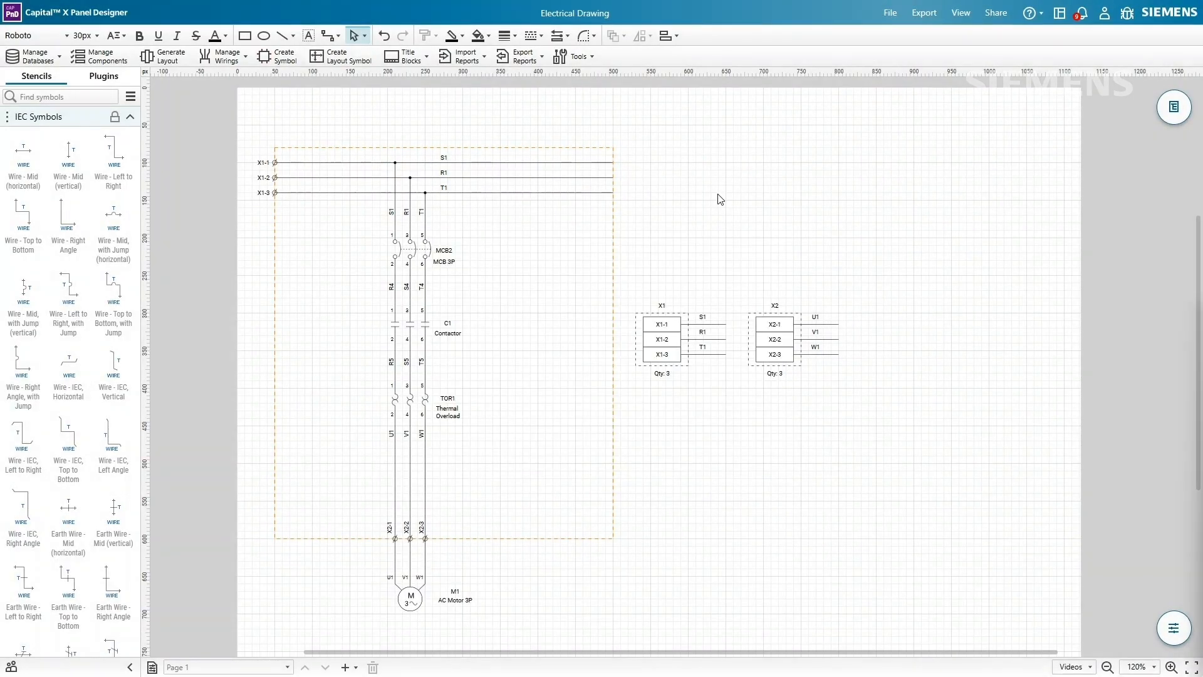
left_click(535, 61)
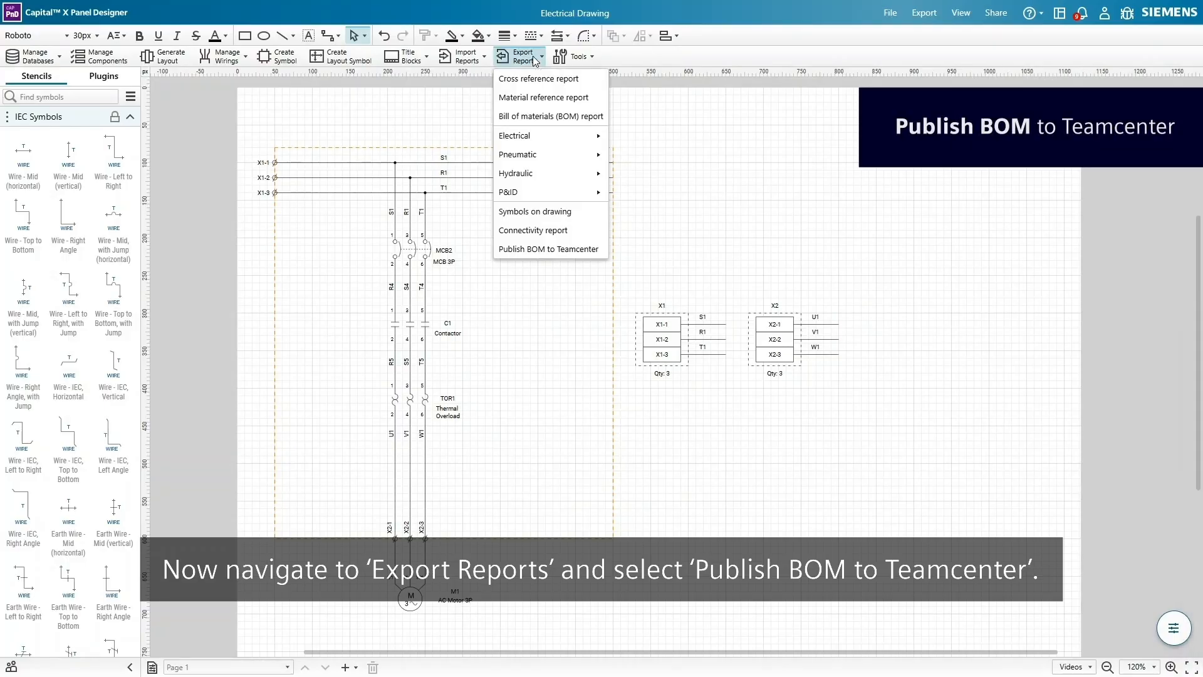
left_click(560, 250)
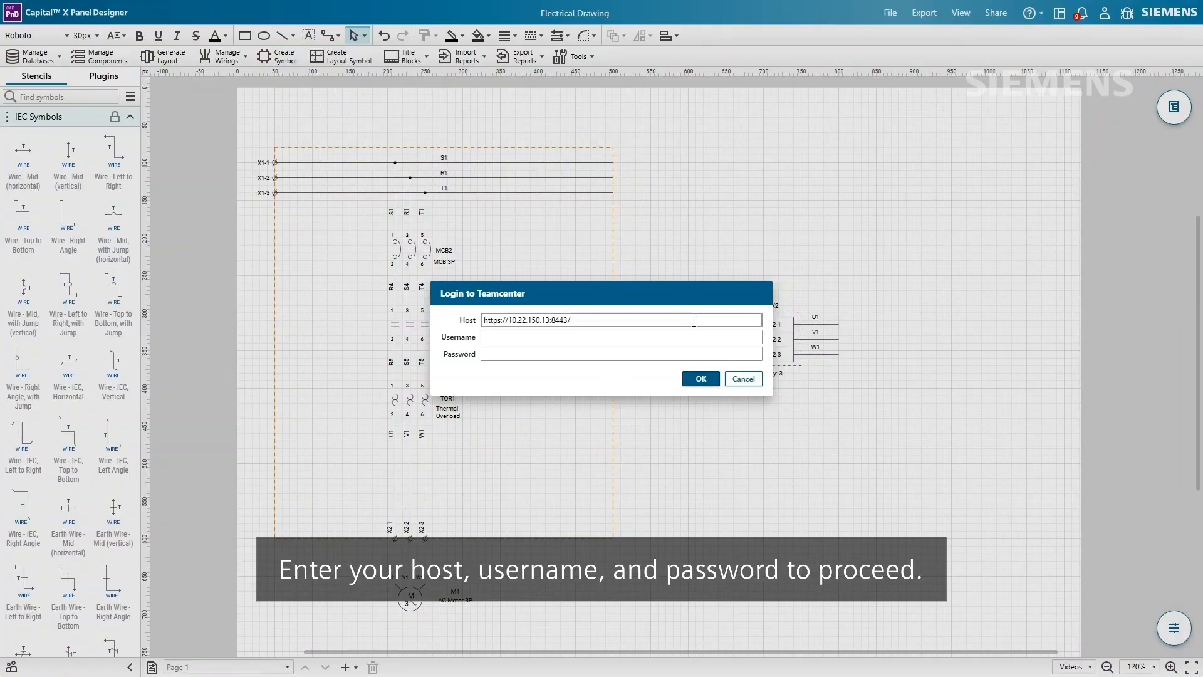
Log in to Teamcenter and create new BOM component_1 in Components with its revision.
left_click(695, 337)
left_click(695, 353)
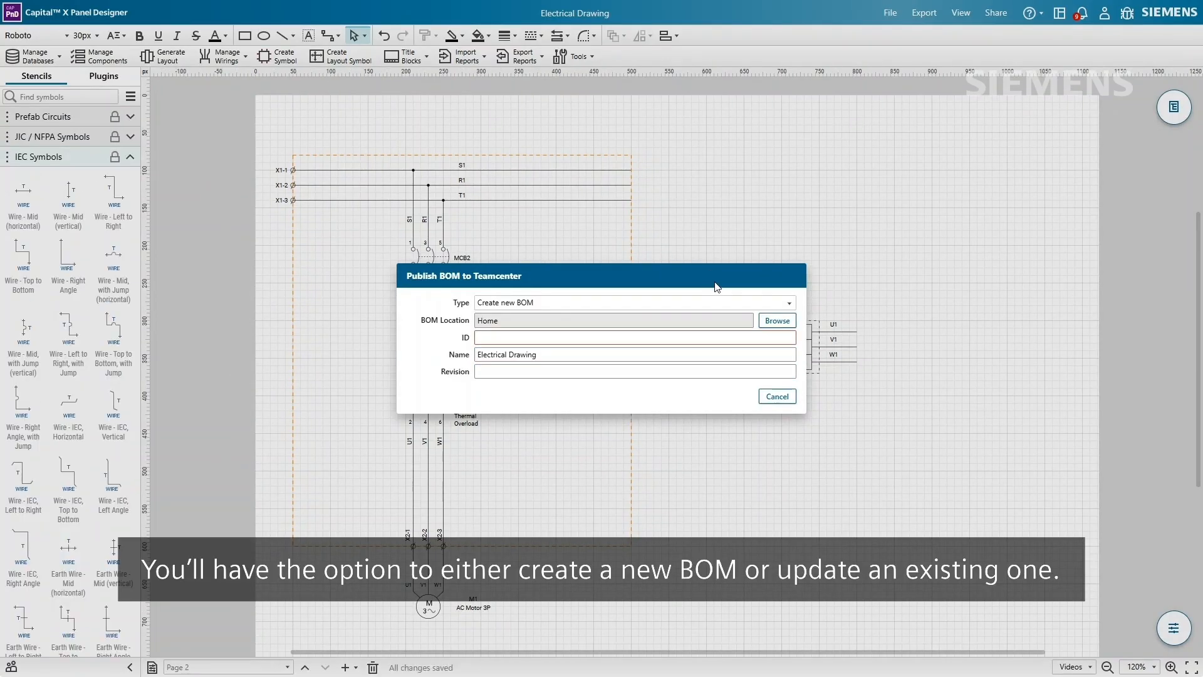
left_click(723, 306)
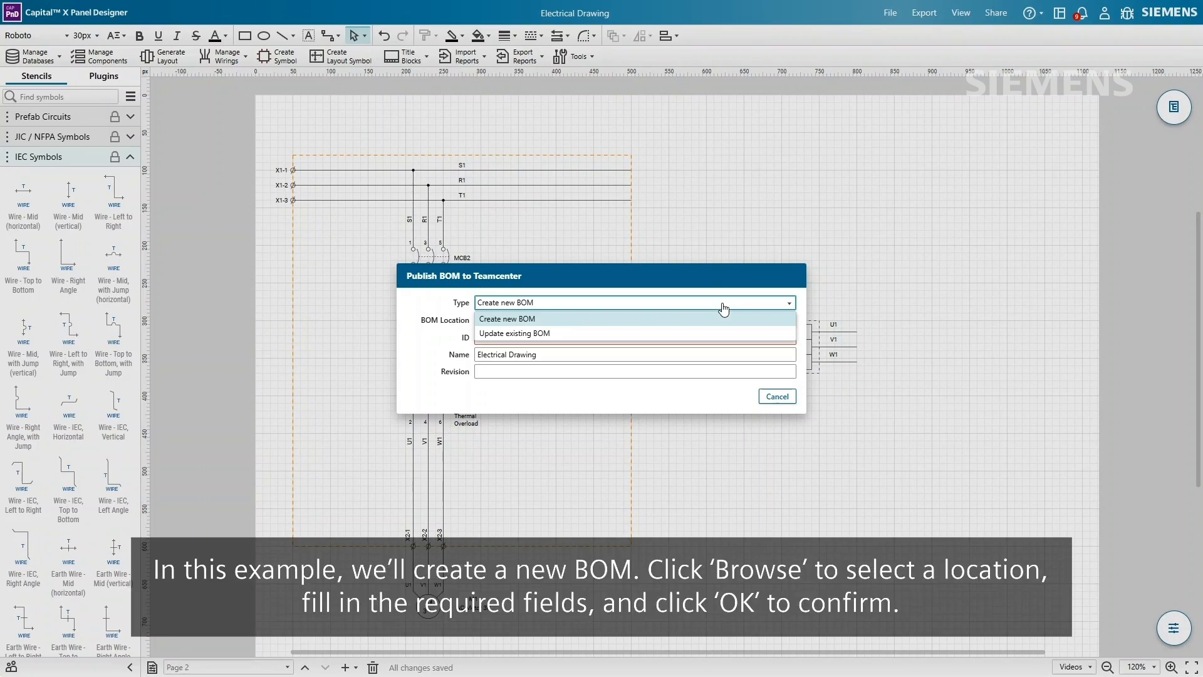
left_click(727, 320)
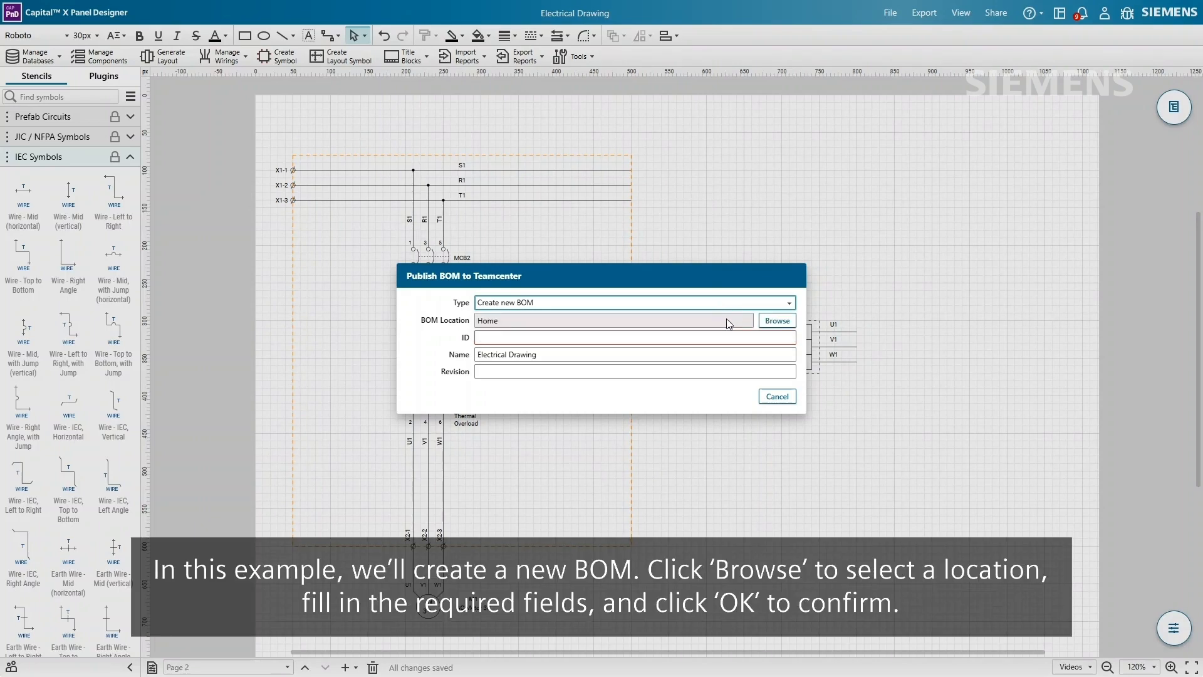
left_click(778, 322)
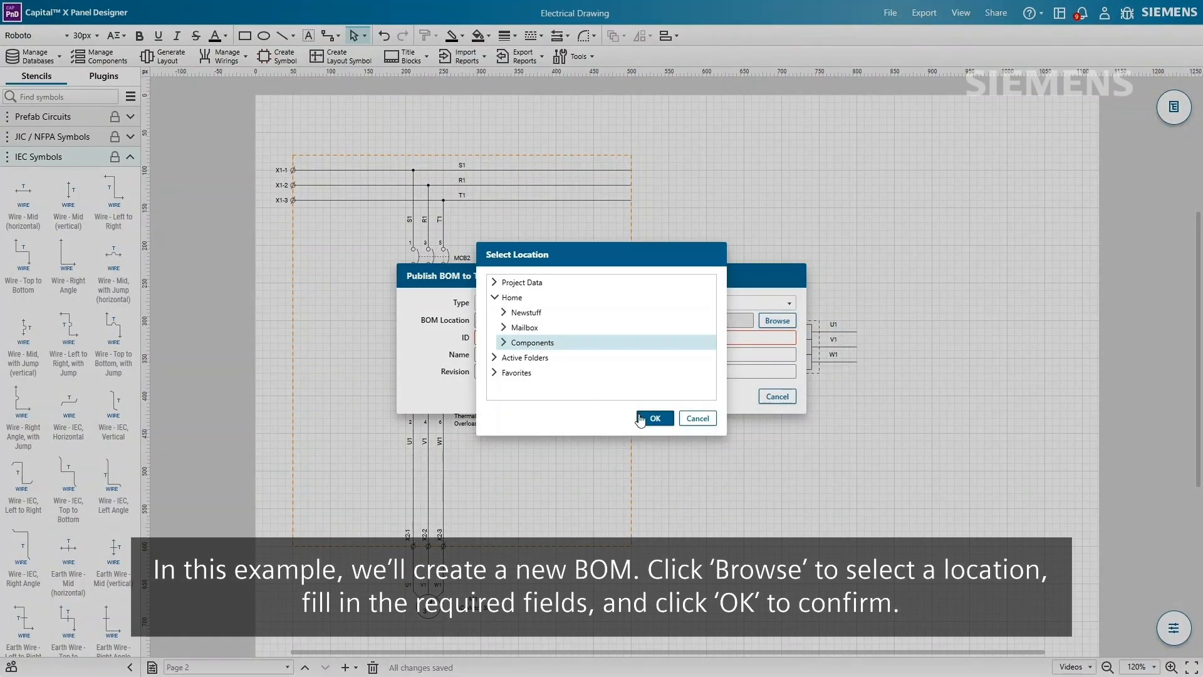
left_click(654, 418)
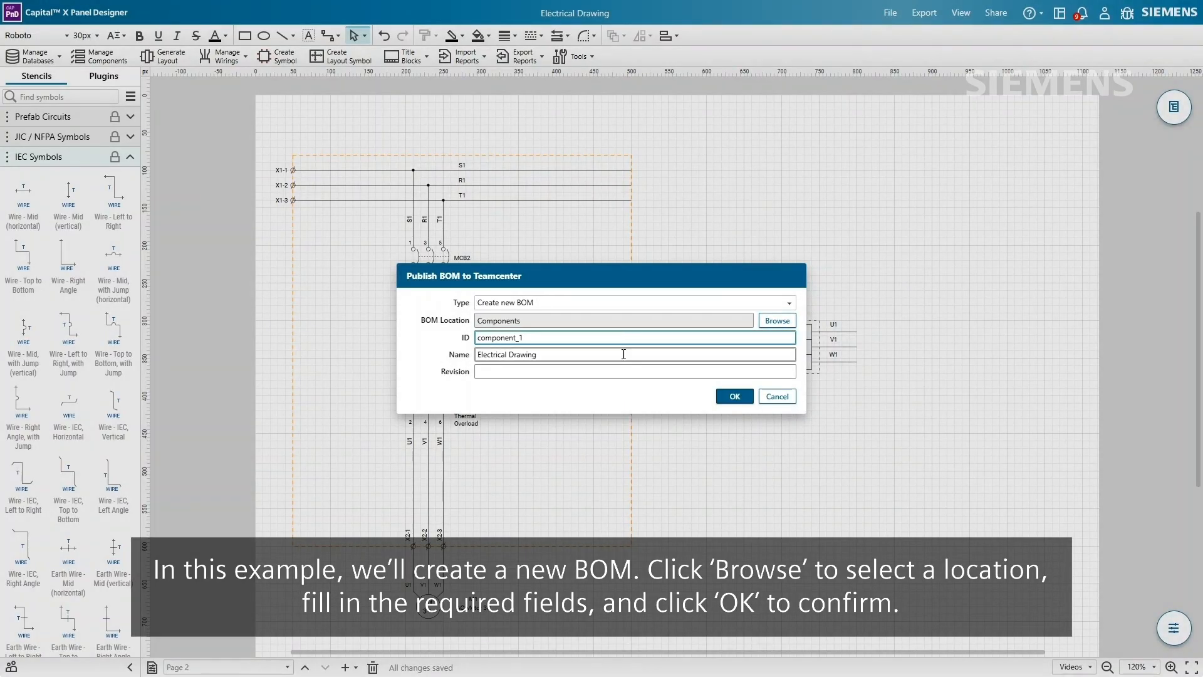
left_click(624, 371)
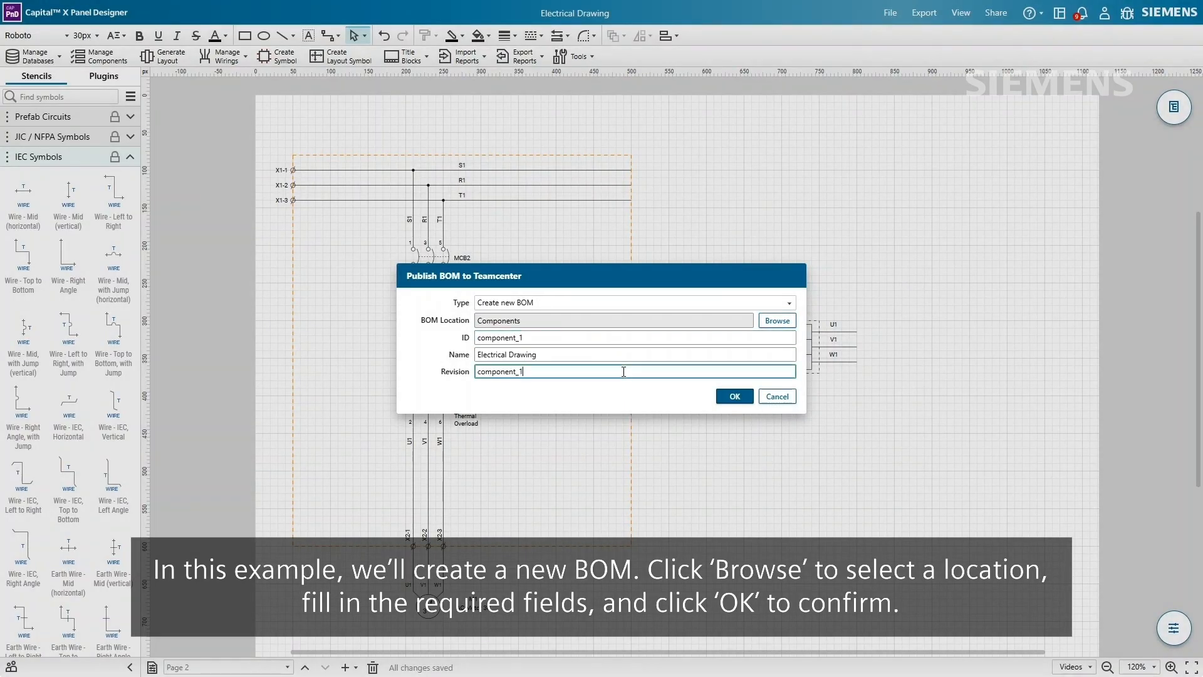
left_click(733, 397)
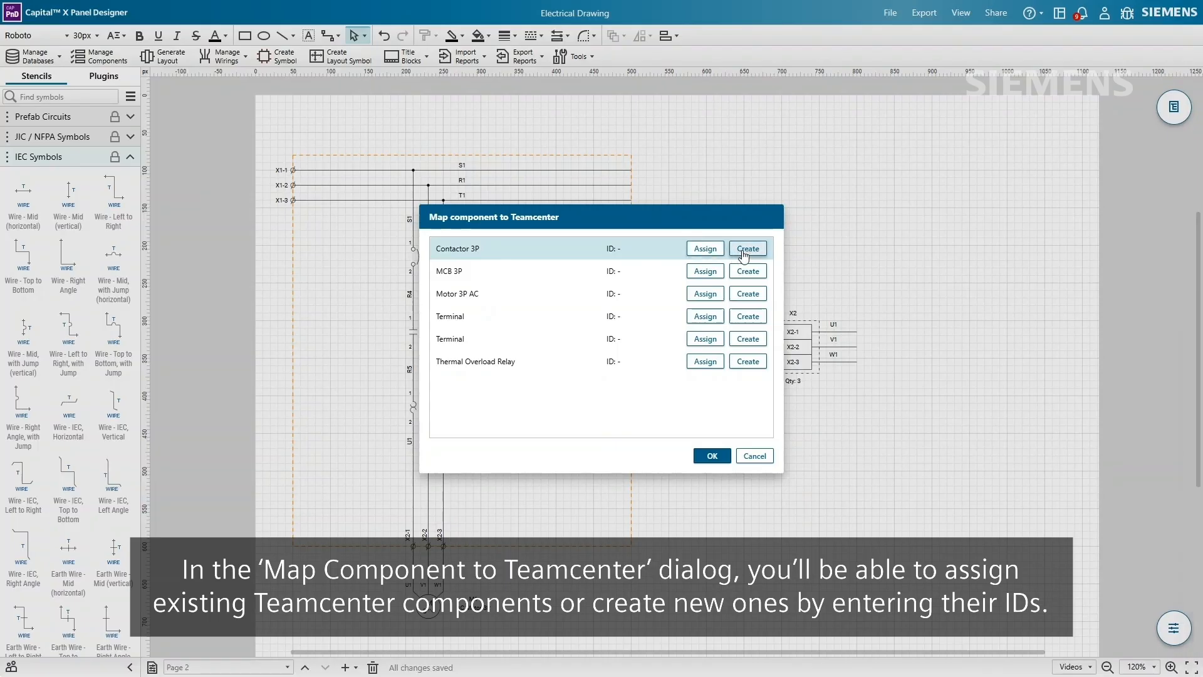
Create a Teamcenter item for Contactor 3P, then publish the fully mapped BOM.
left_click(746, 249)
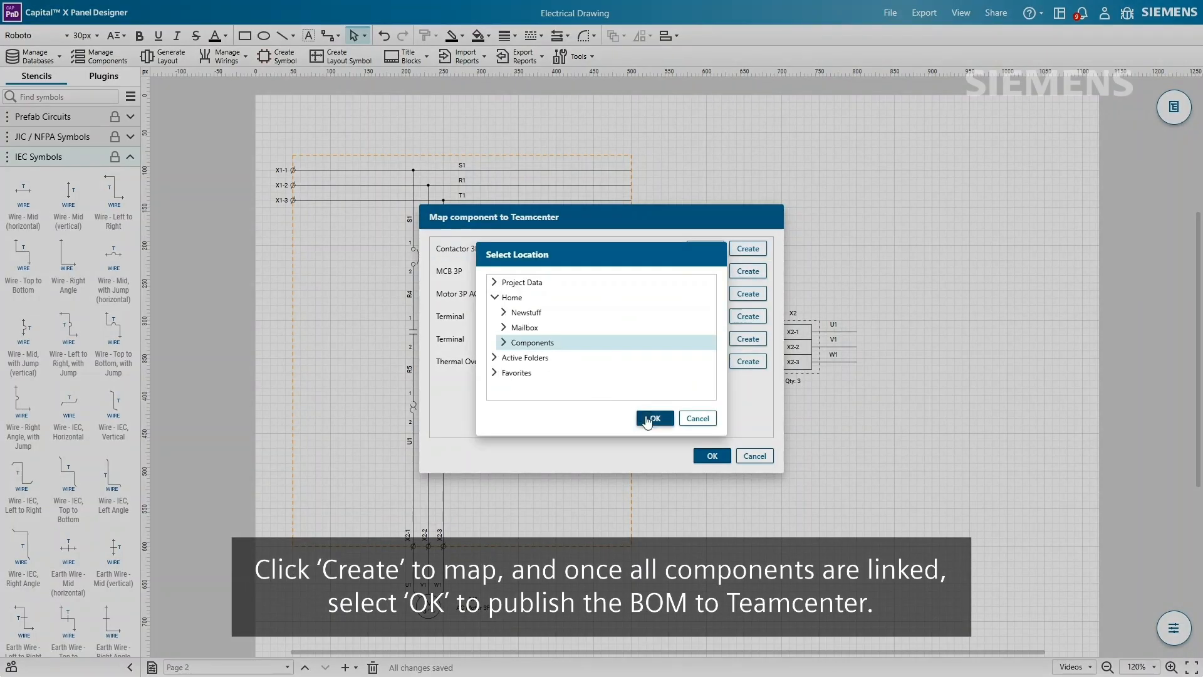
left_click(652, 419)
left_click(694, 374)
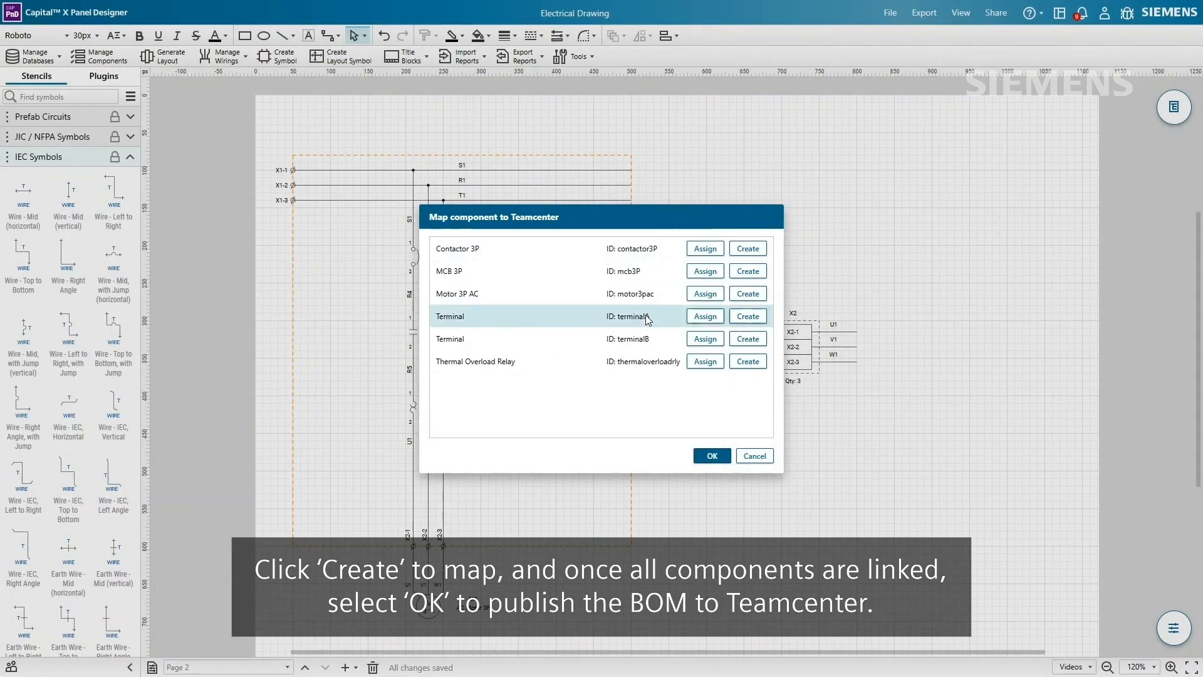
left_click(710, 458)
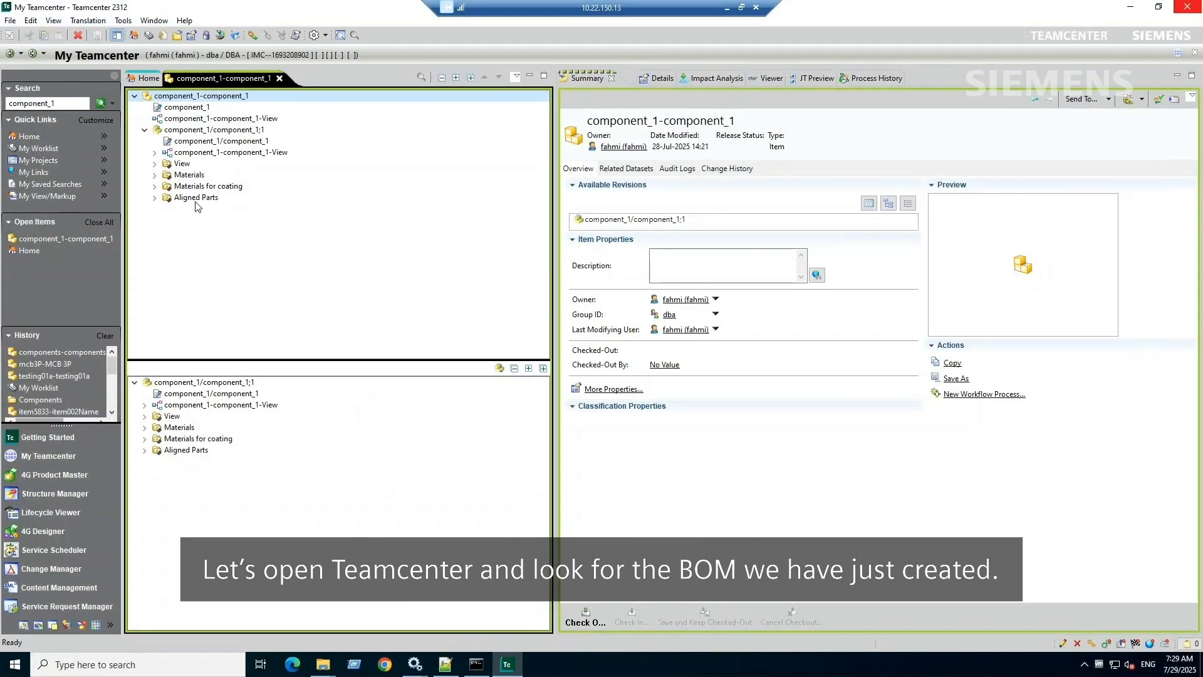
Expand the View under component_1/component_1;1 to list the published components.
left_click(154, 163)
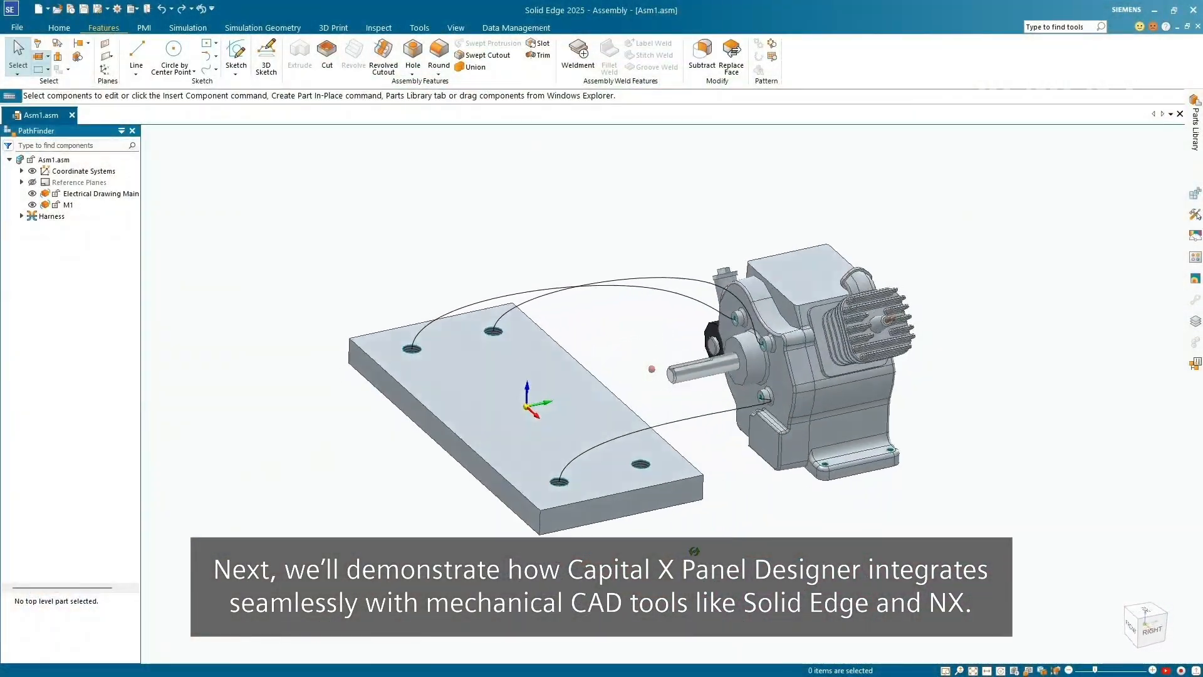
Drag on the electrical drawing in Capital X Panel Designer.
middle_click_drag(695, 551, 658, 498)
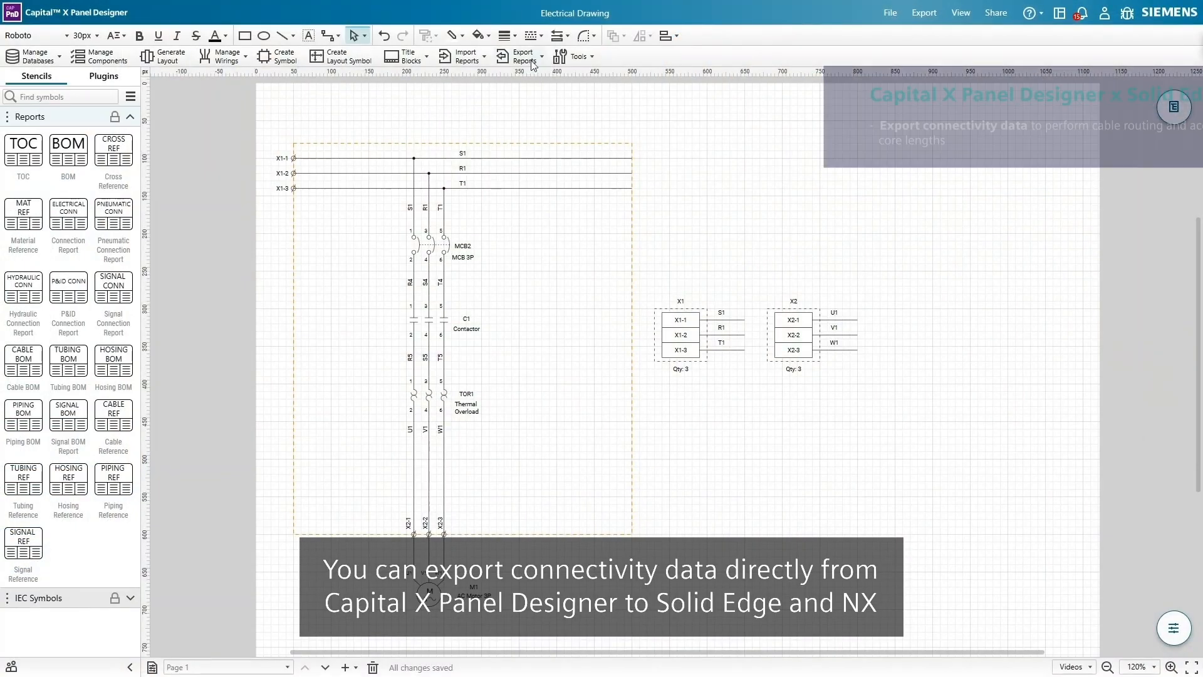
Export the connectivity report in Solid Edge (.xml) format.
left_click(532, 62)
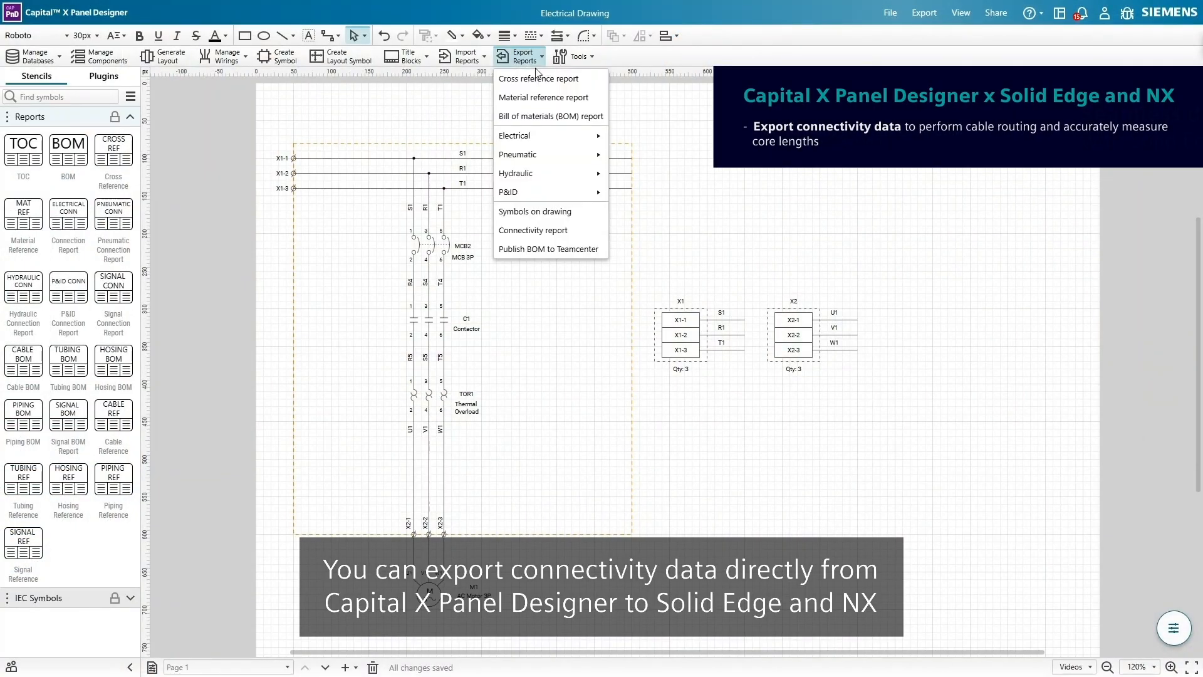
left_click(576, 235)
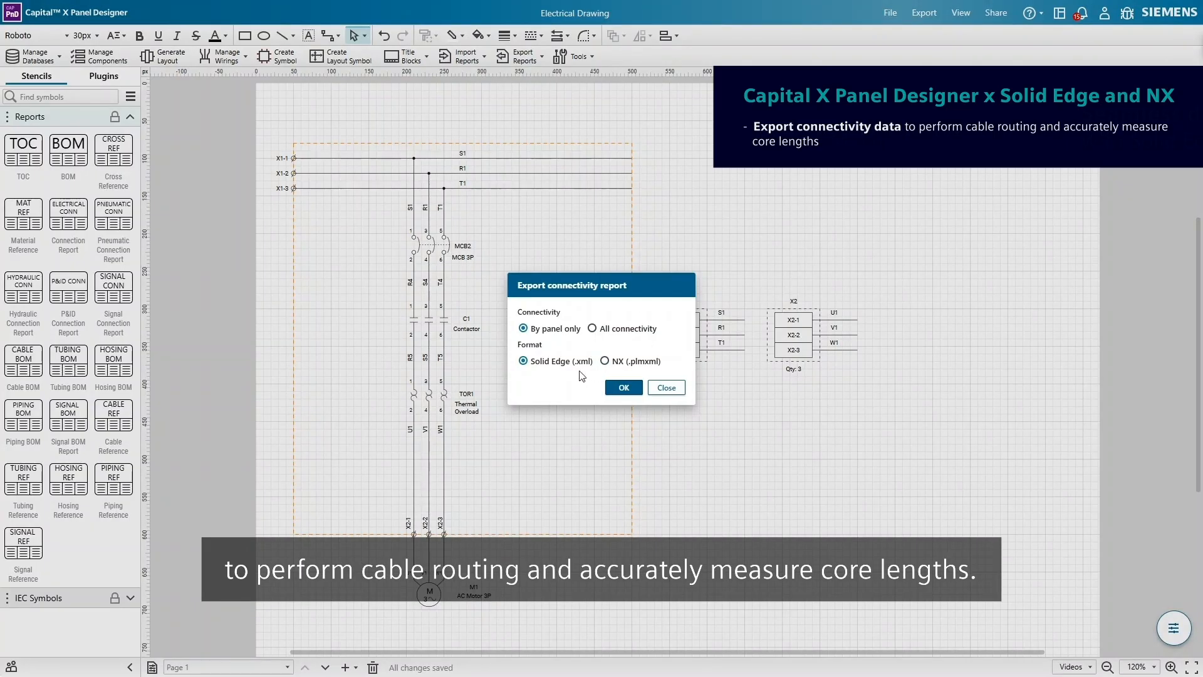
left_click(624, 387)
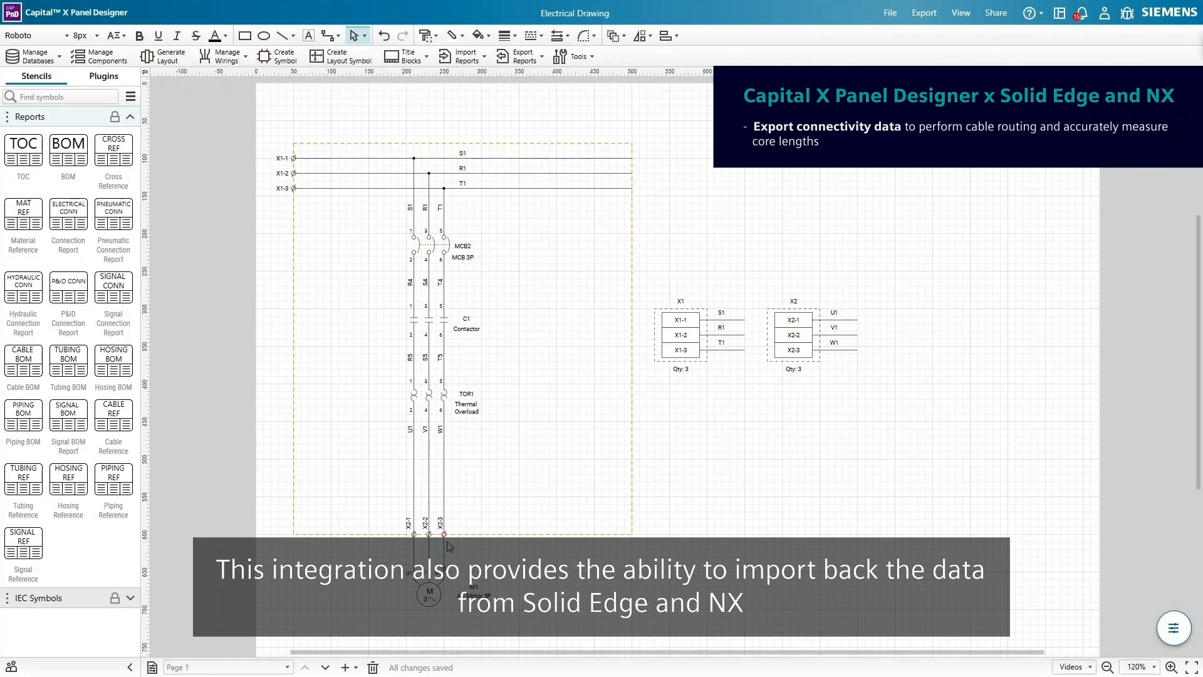
Check wire W1's cable cores, which show a core length of 911.6mm.
right_click(449, 543)
left_click(480, 432)
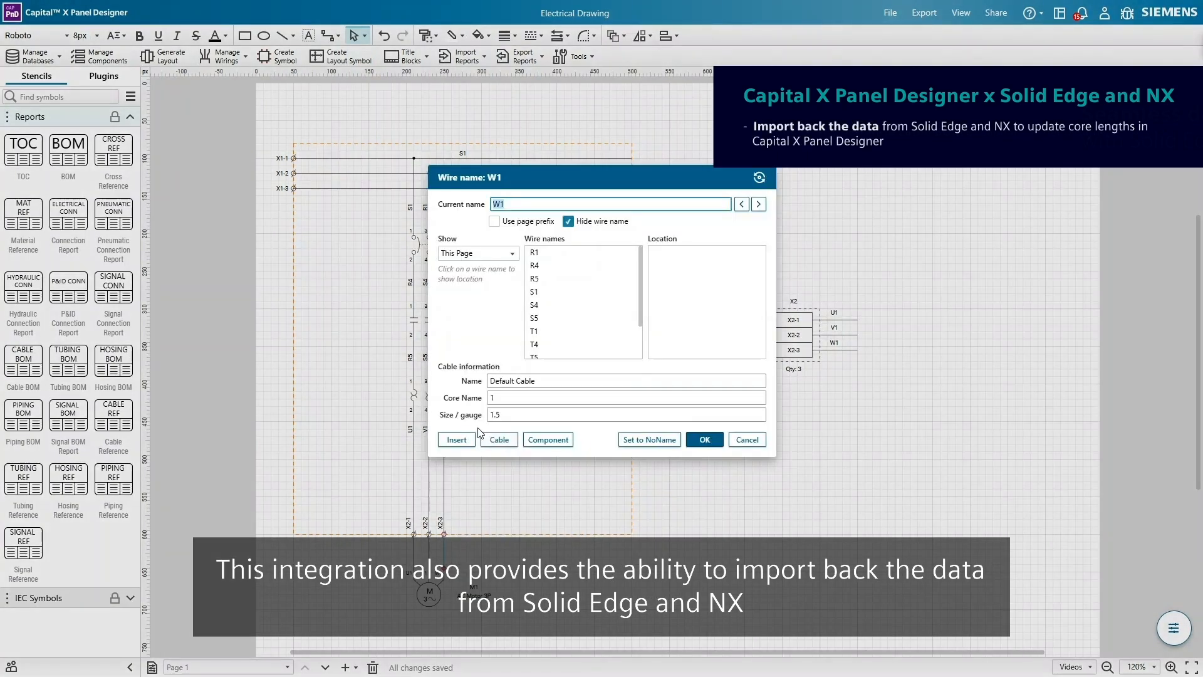
left_click(490, 437)
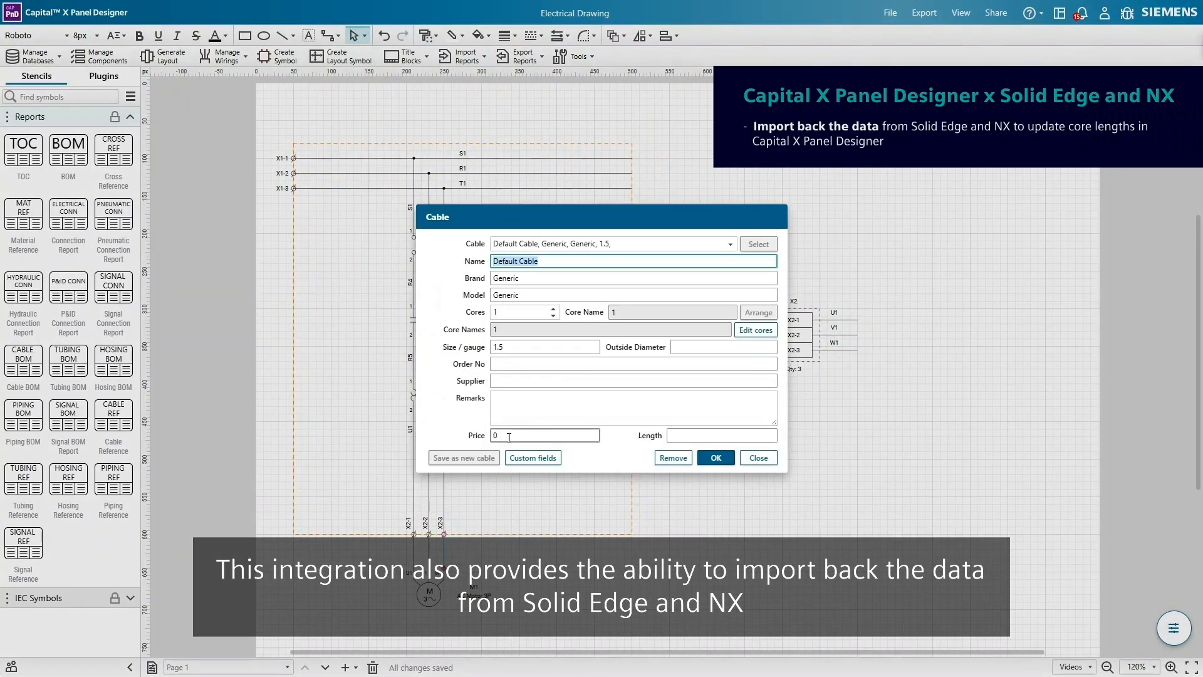
left_click(746, 337)
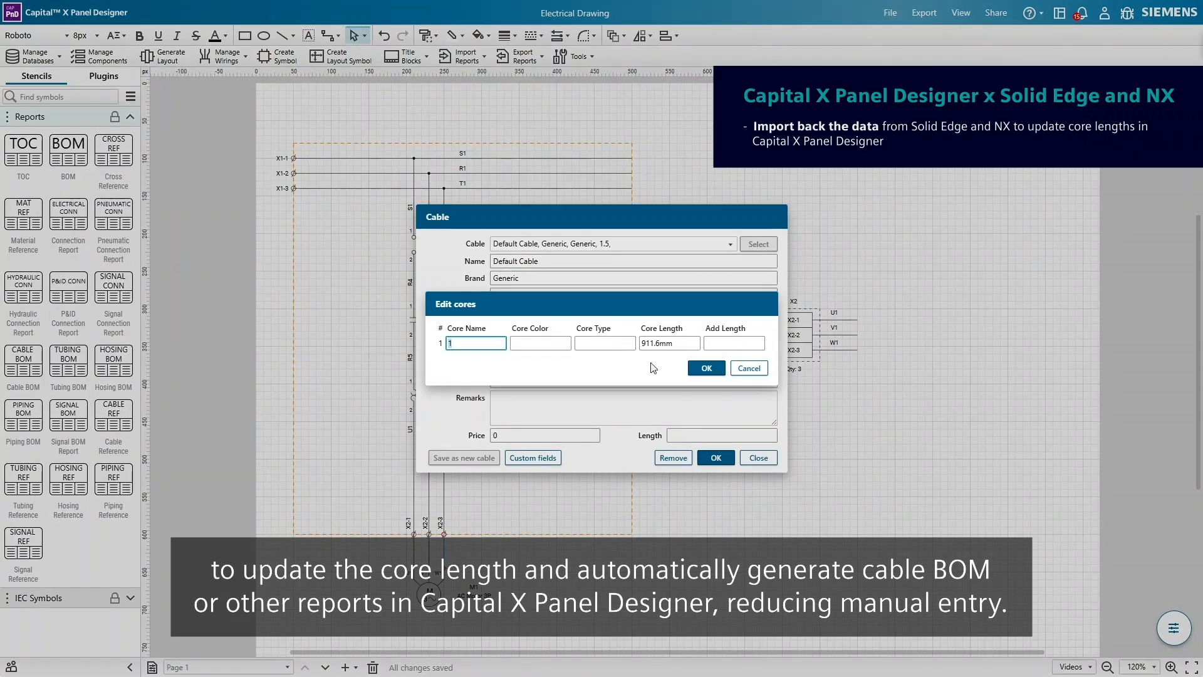
left_click(703, 369)
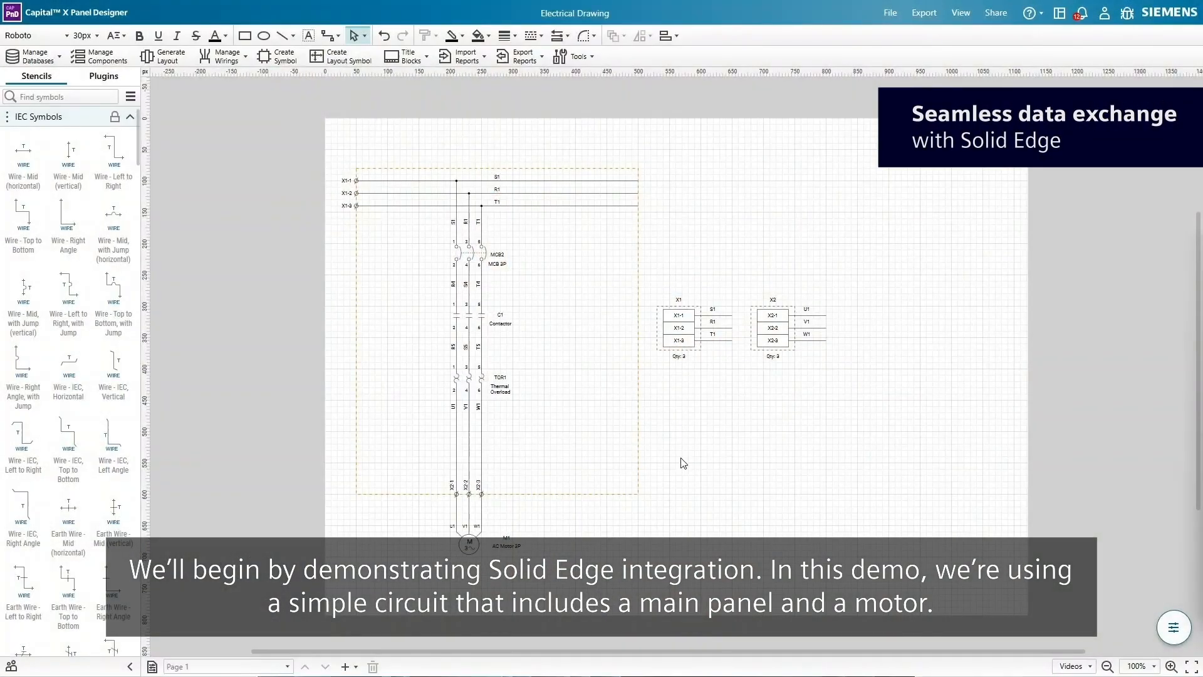
scroll(466, 594, "up", 4, "ctrl")
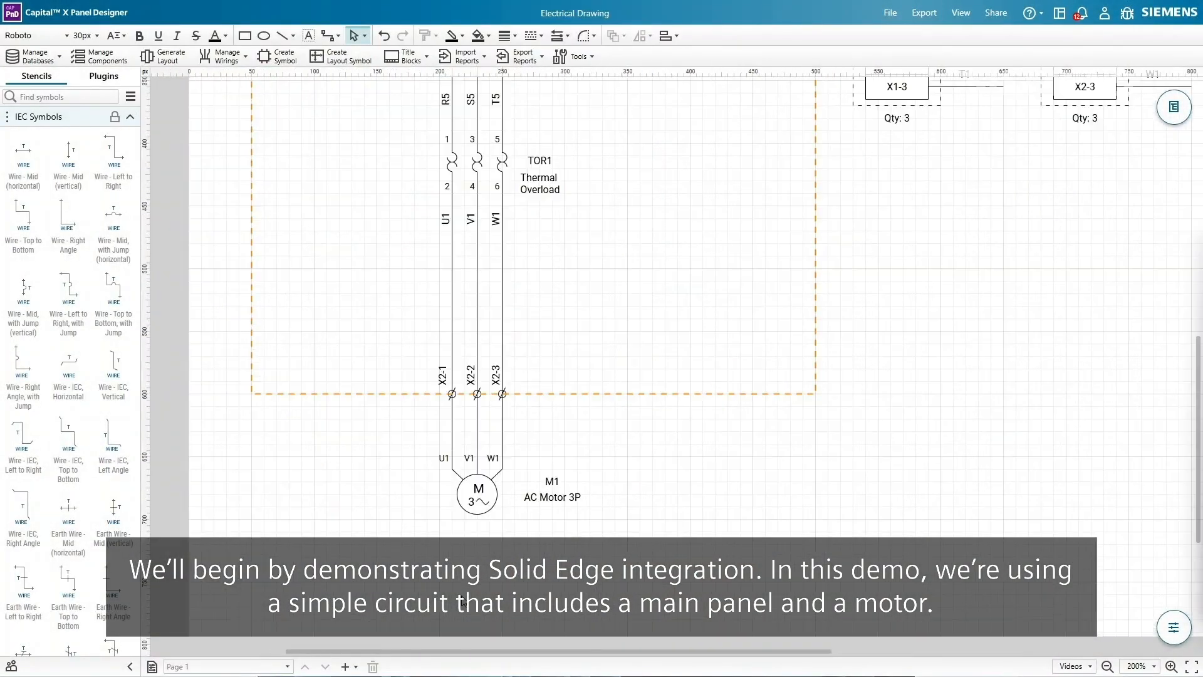
left_click(503, 431)
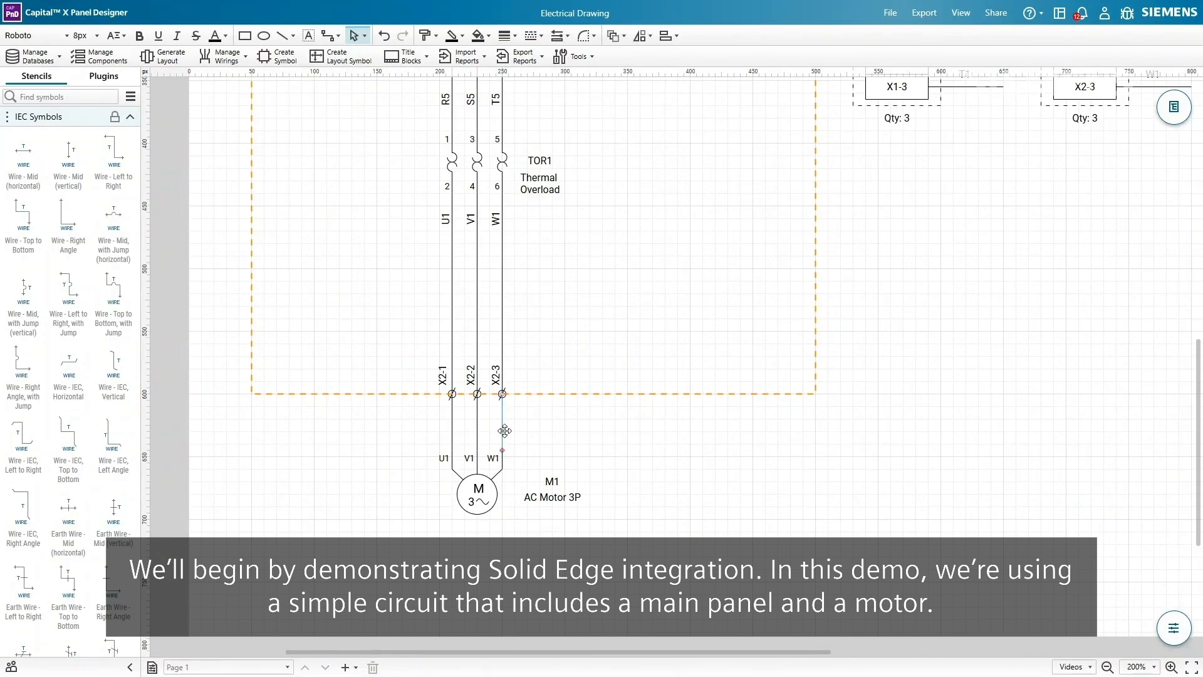
right_click(505, 430)
left_click(526, 425)
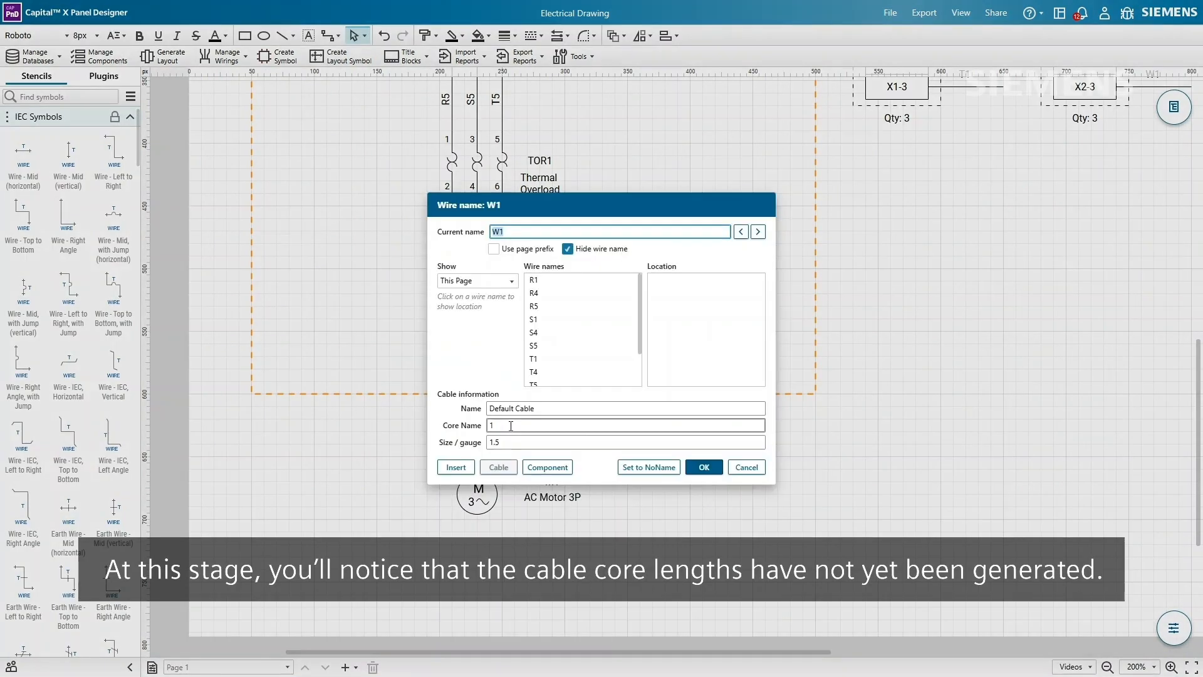
left_click(499, 469)
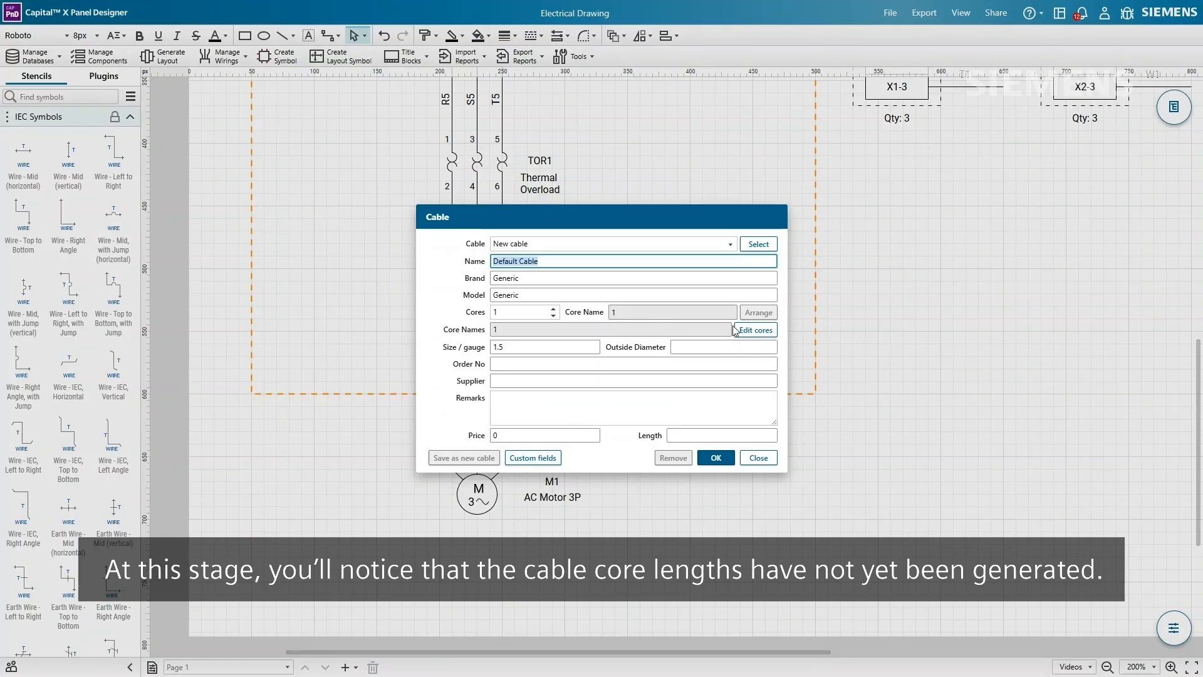
left_click(755, 330)
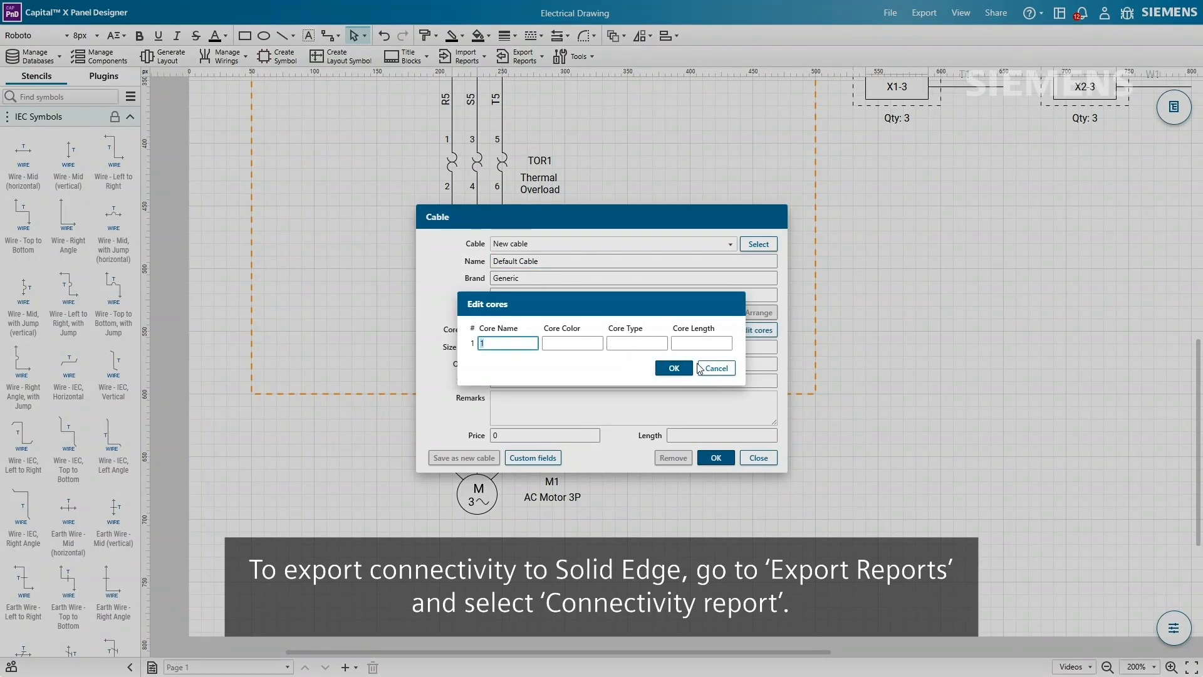
left_click(714, 367)
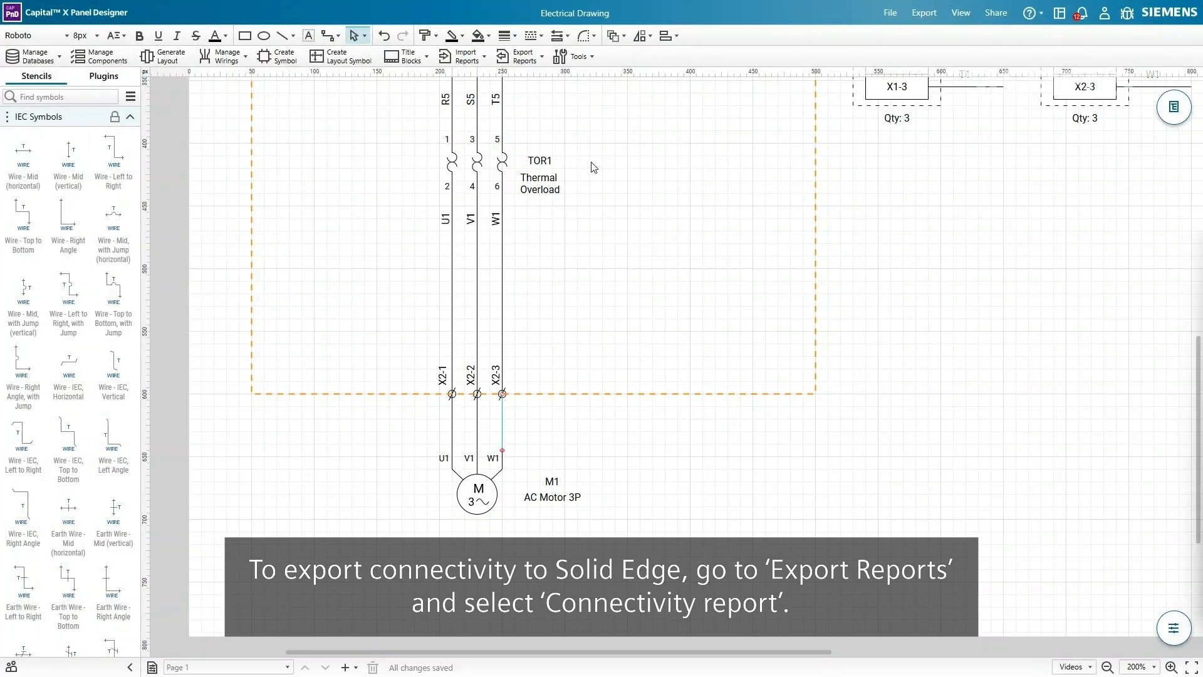
left_click(537, 60)
Open the connectivity report export options for the Solid Edge export.
left_click(544, 232)
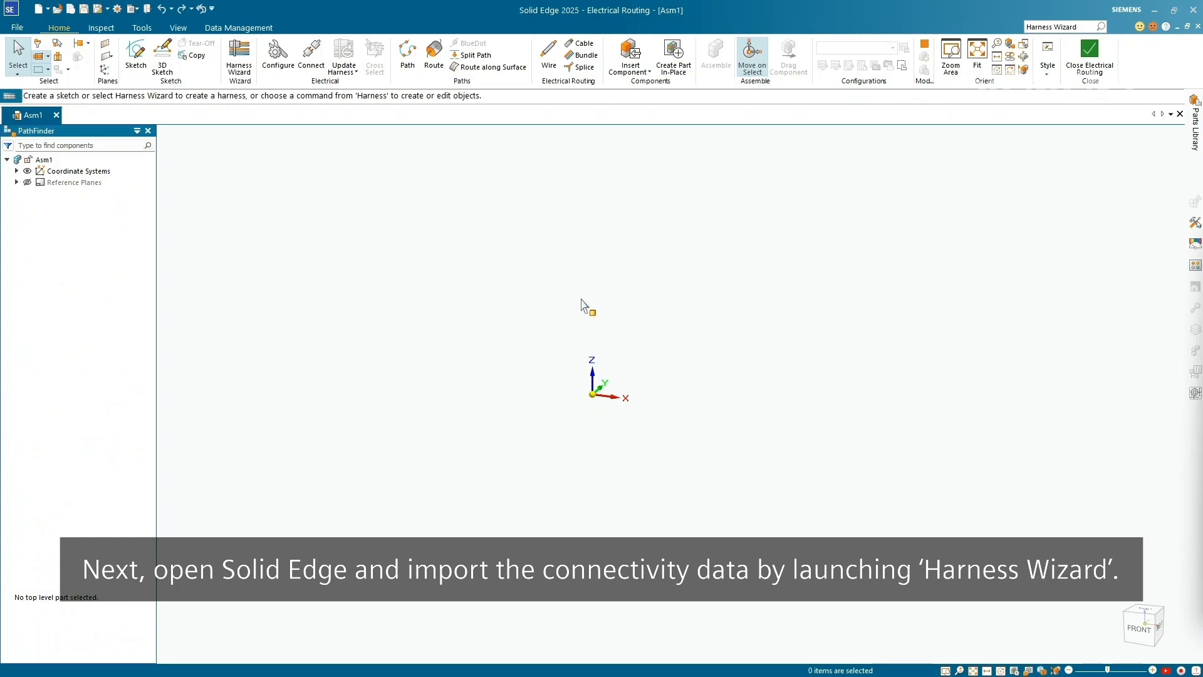
Load Electrical Drawing - X2ML.xml into the Harness Wizard as Capital X Panel Designer data.
left_click(250, 79)
left_click(540, 314)
left_click(551, 338)
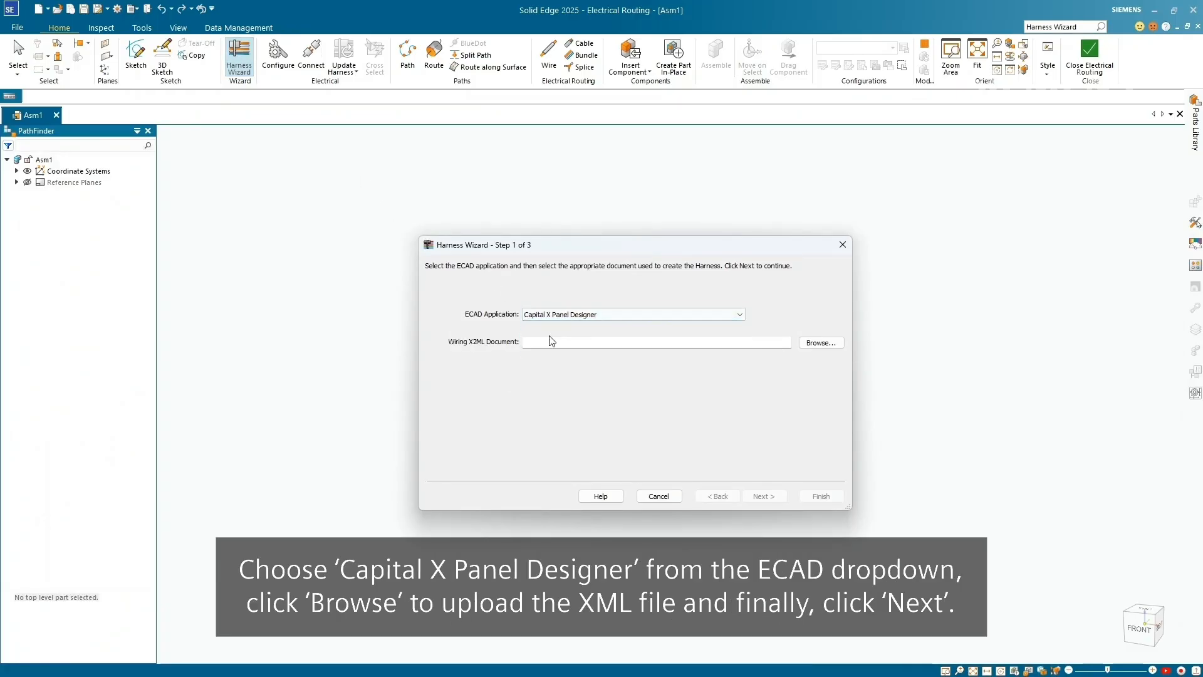
left_click(804, 346)
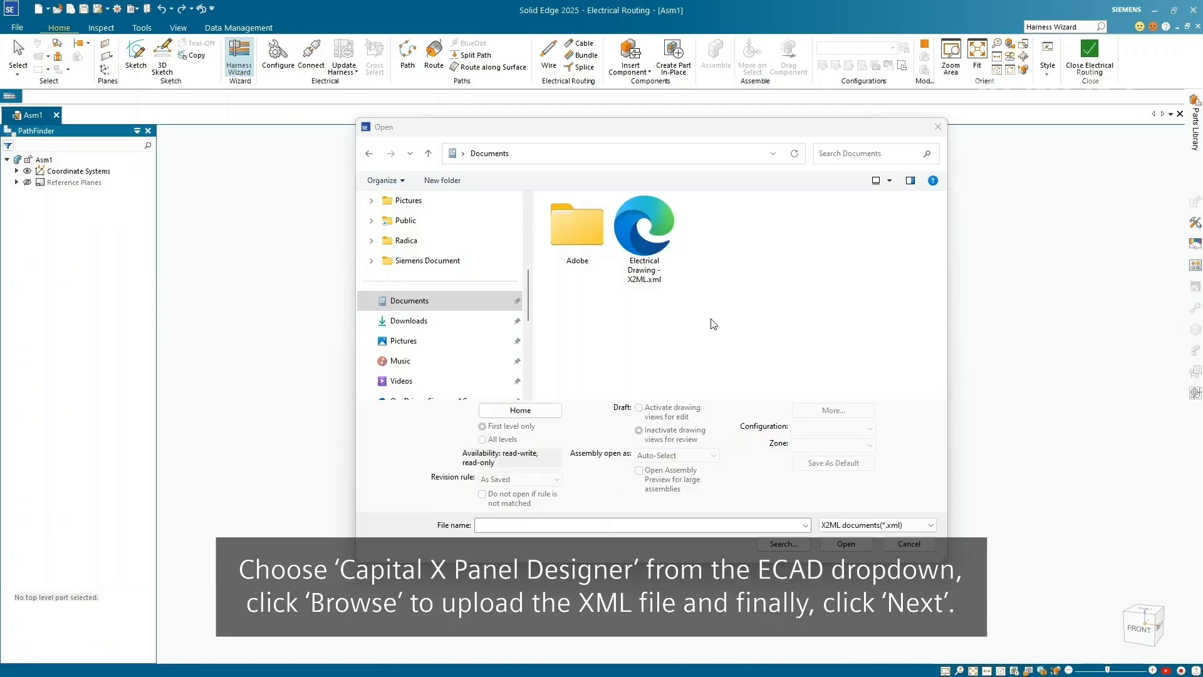
double_click(648, 235)
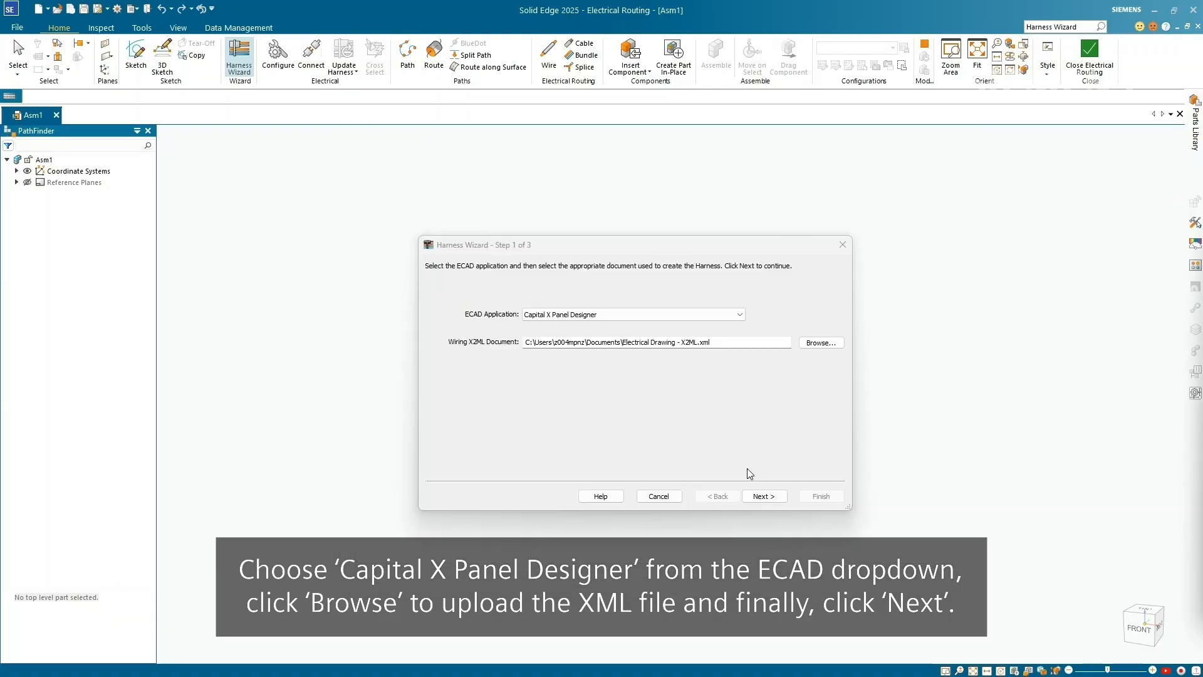
left_click(769, 499)
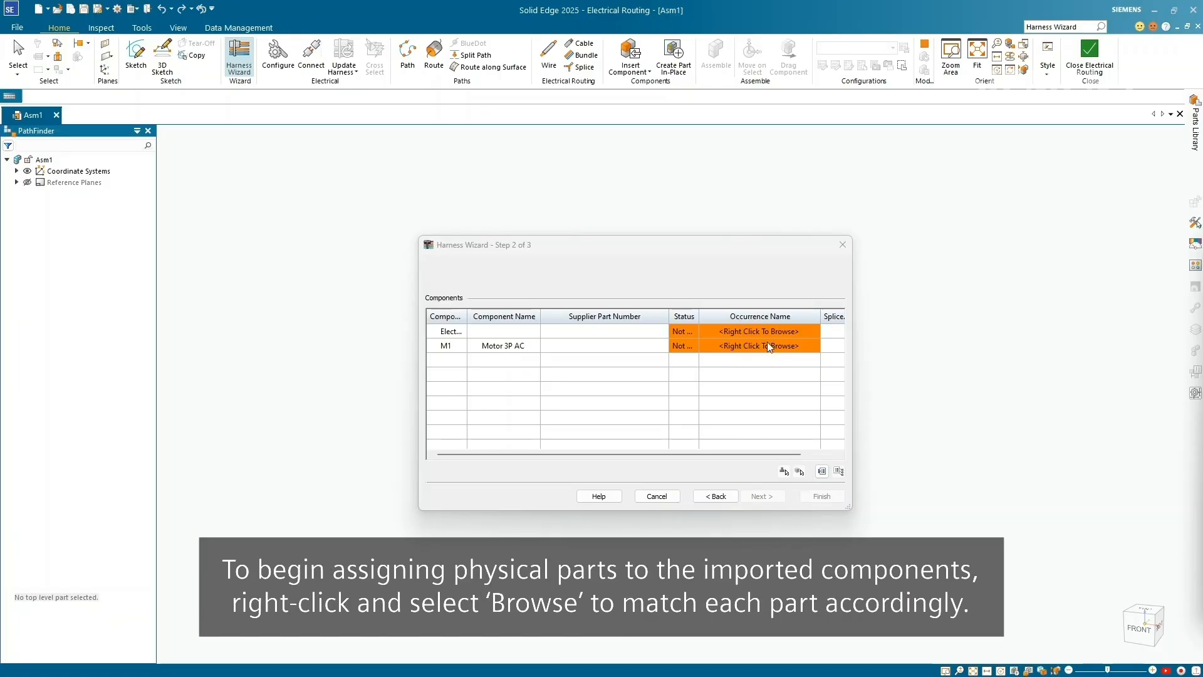
Assign the part file baseplate1.par to the panel component.
right_click(768, 330)
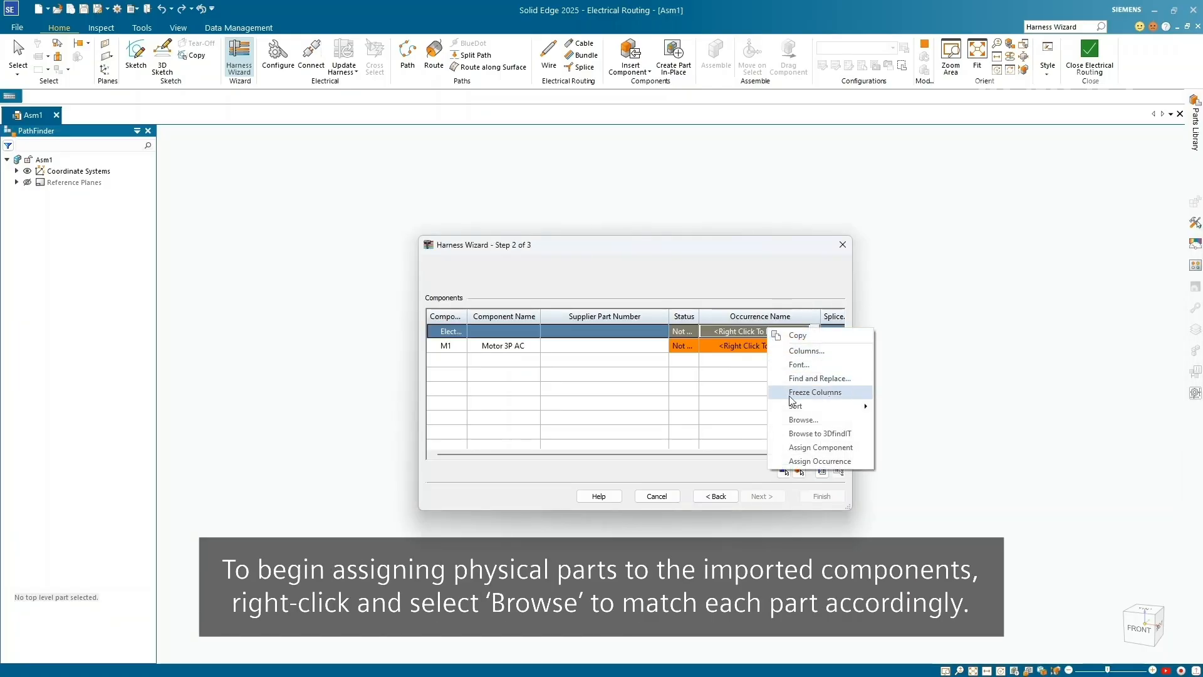
left_click(804, 419)
left_click(871, 356)
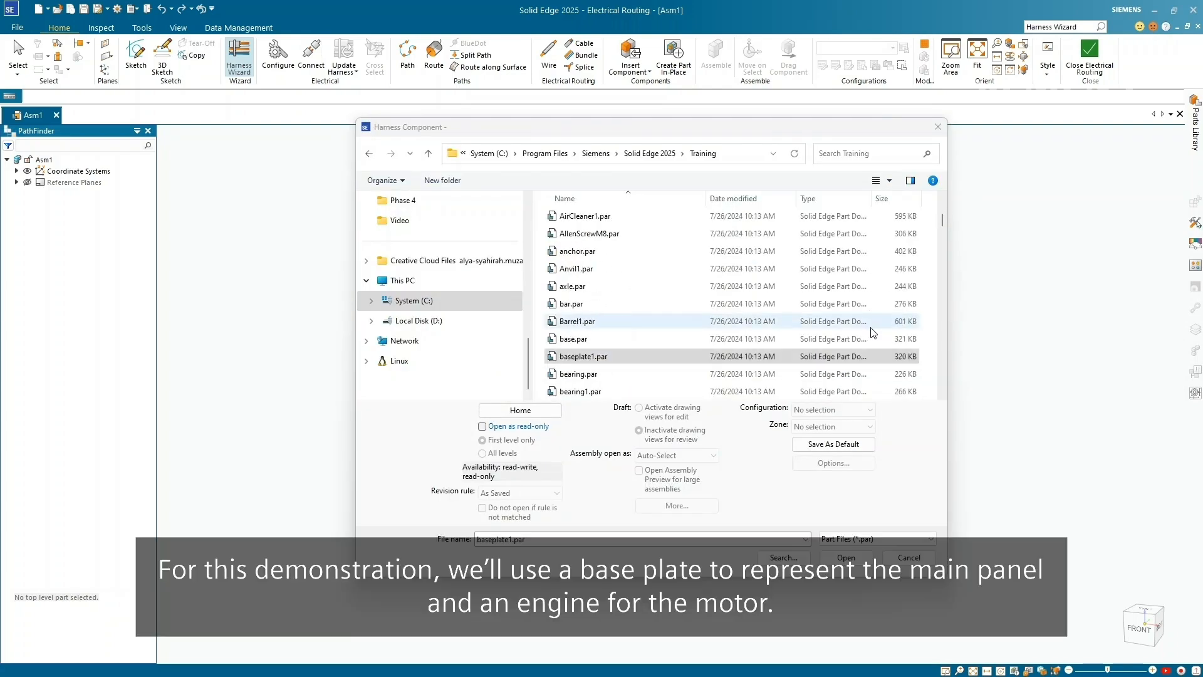
scroll(874, 332, "down", 1)
left_click(604, 305)
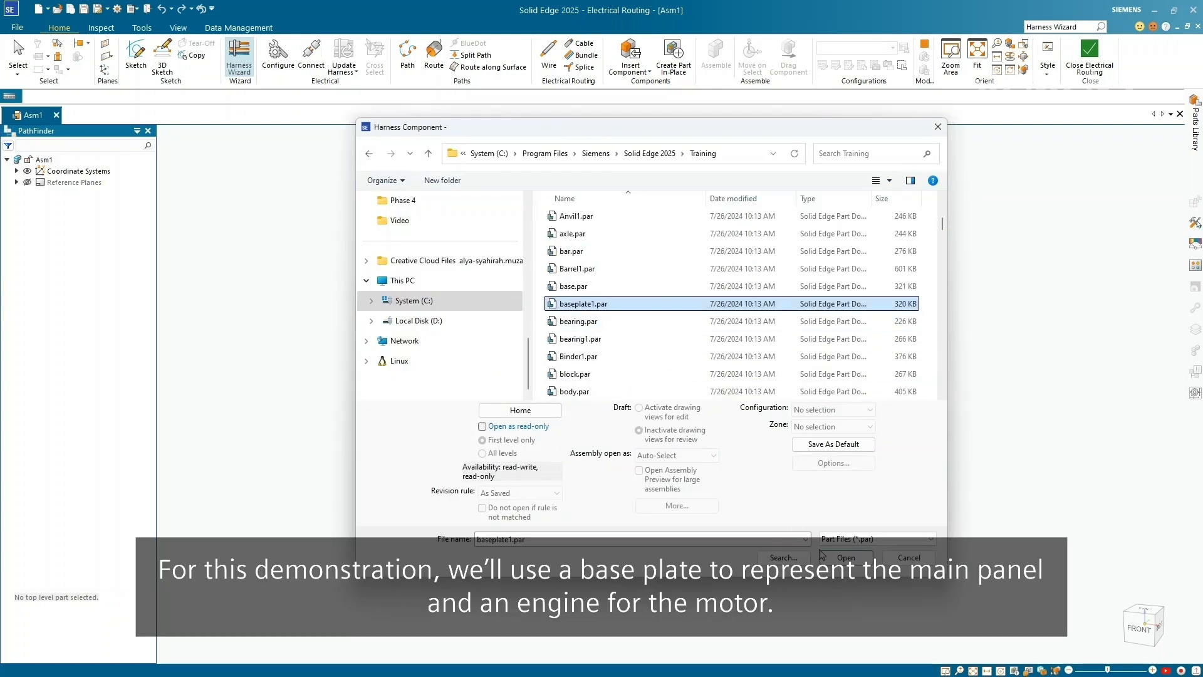
left_click(840, 560)
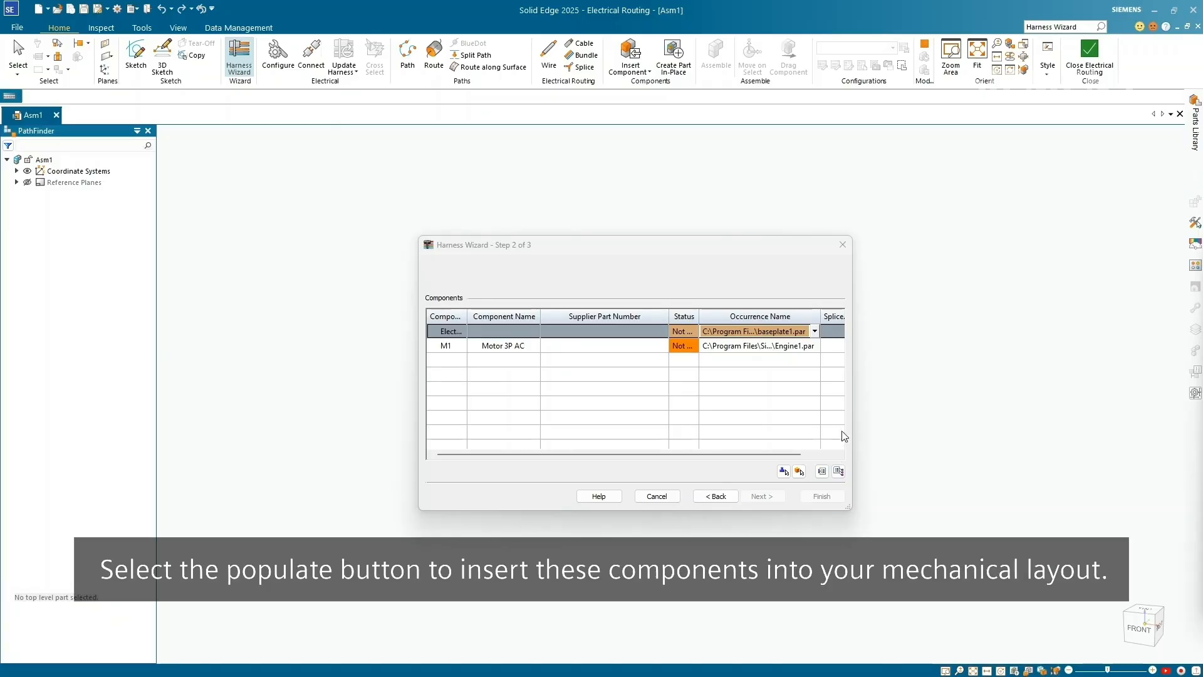
Populate the assembly with the assigned parts and highlight the engine and baseplate.
left_click(839, 471)
left_click_drag(774, 252, 792, 438)
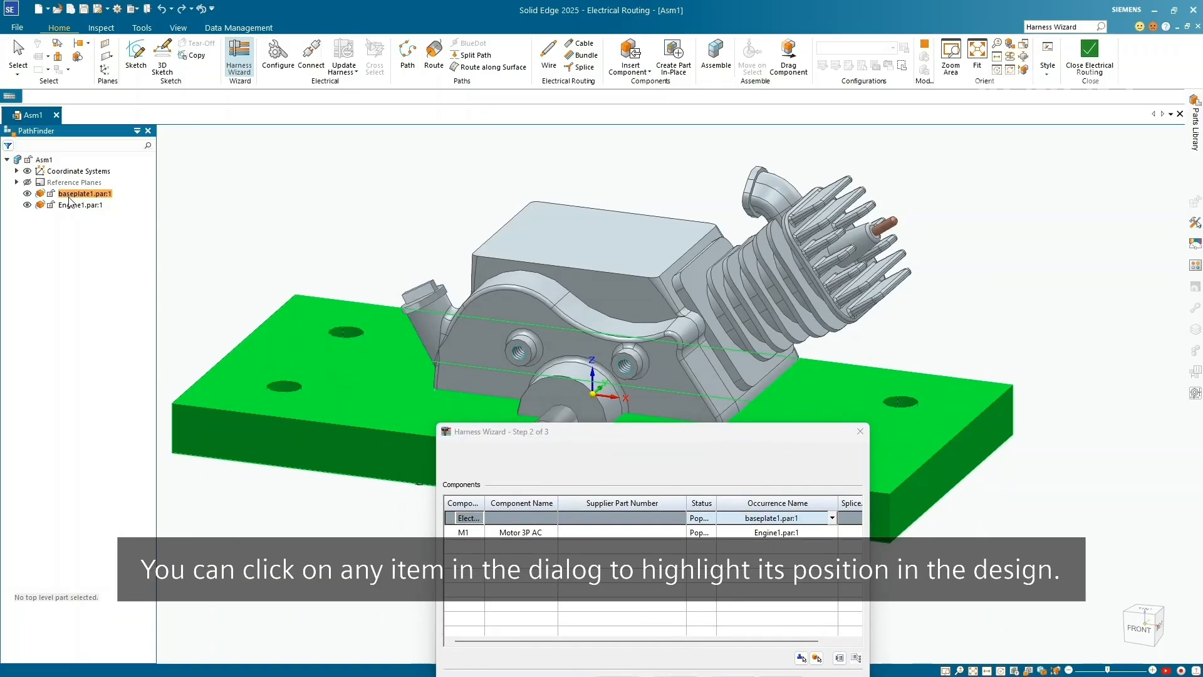
left_click(71, 207)
left_click(76, 195)
left_click_drag(782, 435, 745, 229)
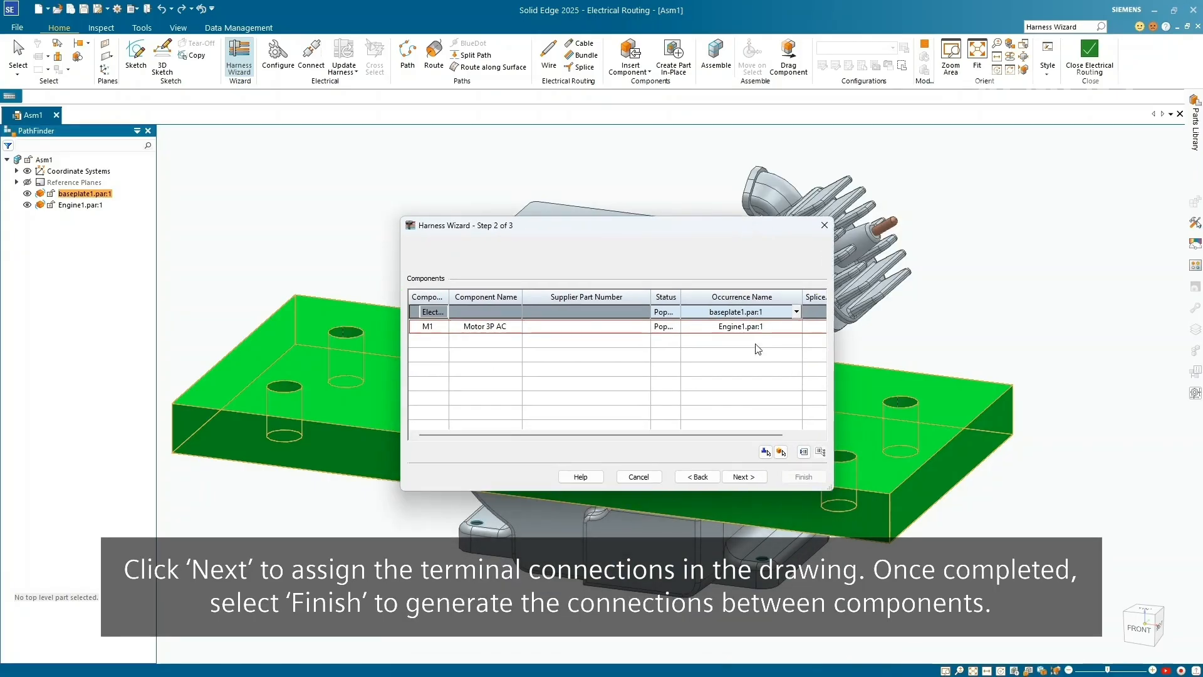
Go to terminal connections and pick a baseplate hole as a terminal cavity.
left_click(742, 477)
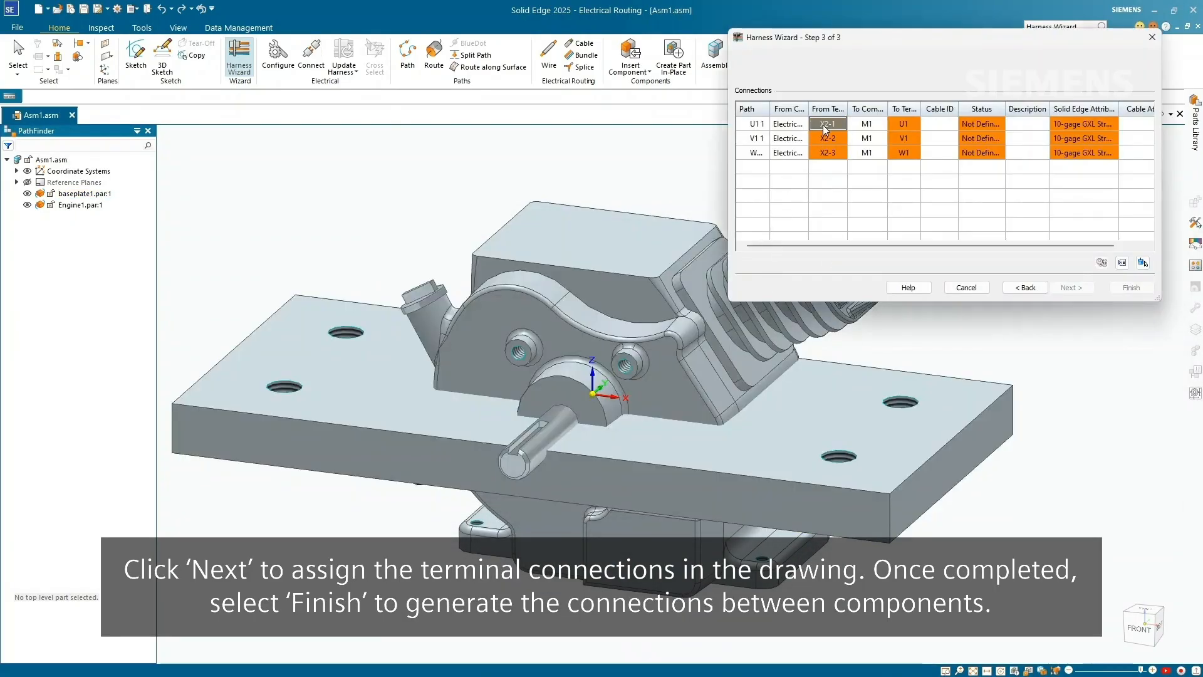
left_click(1143, 262)
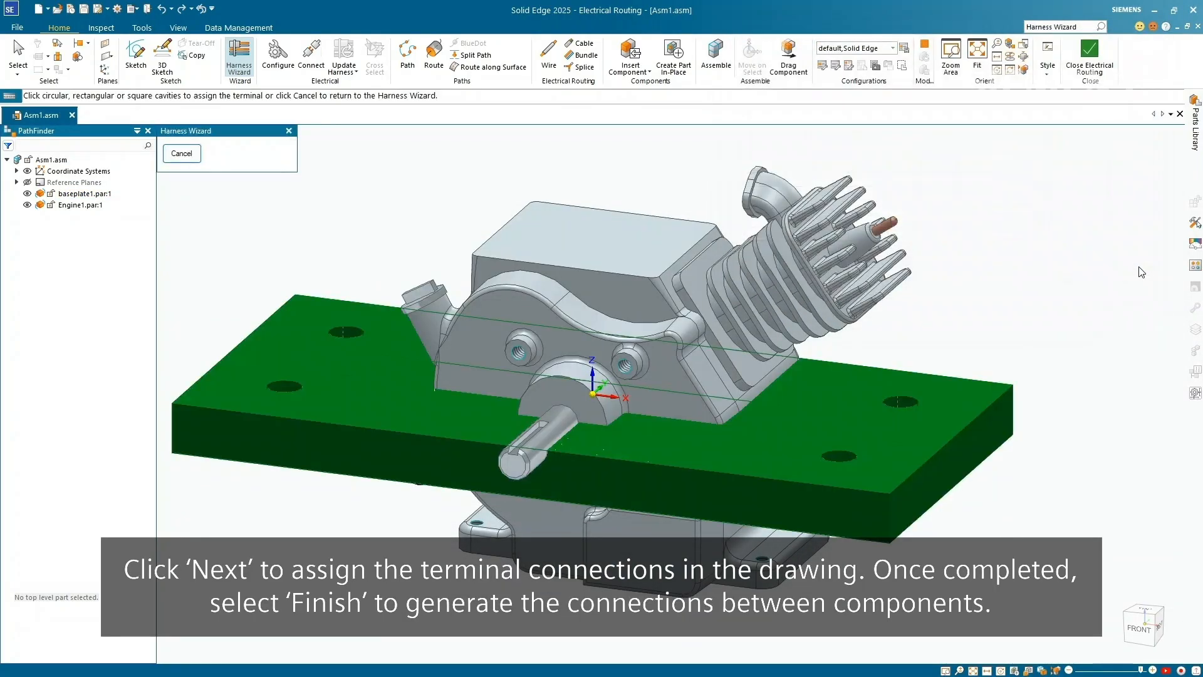
left_click(354, 334)
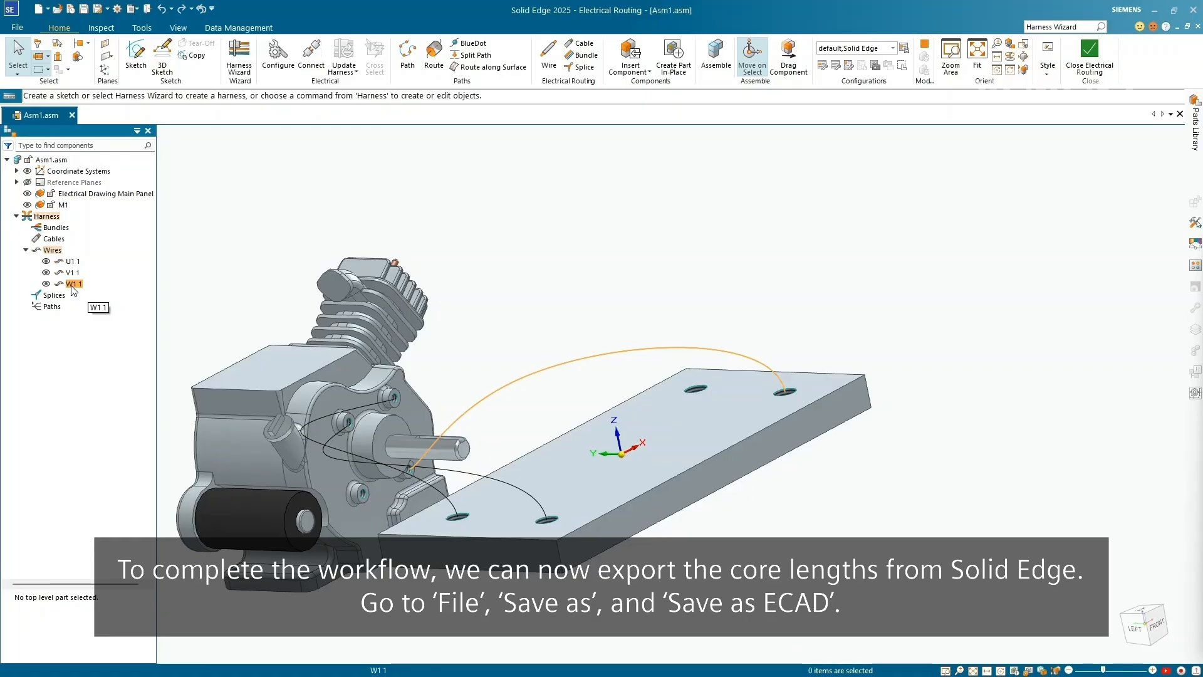
Save the assembly as ECAD wiring file Asm1.xml targeted at Capital X Panel Designer.
left_click(17, 28)
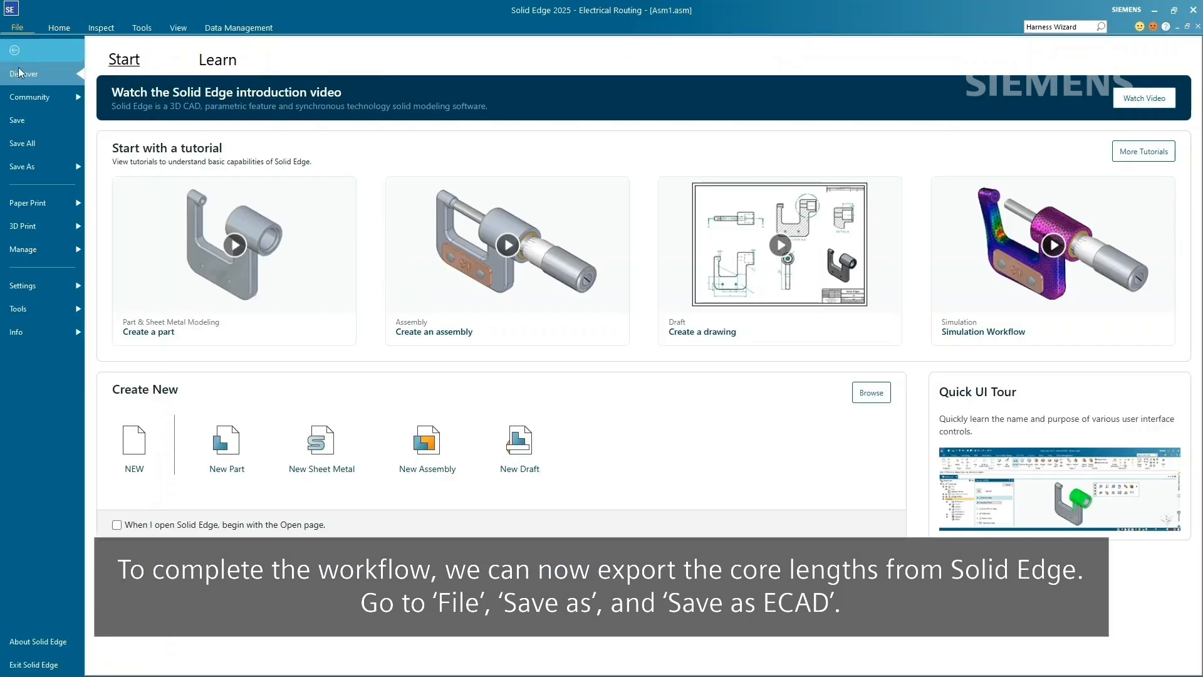
left_click(20, 166)
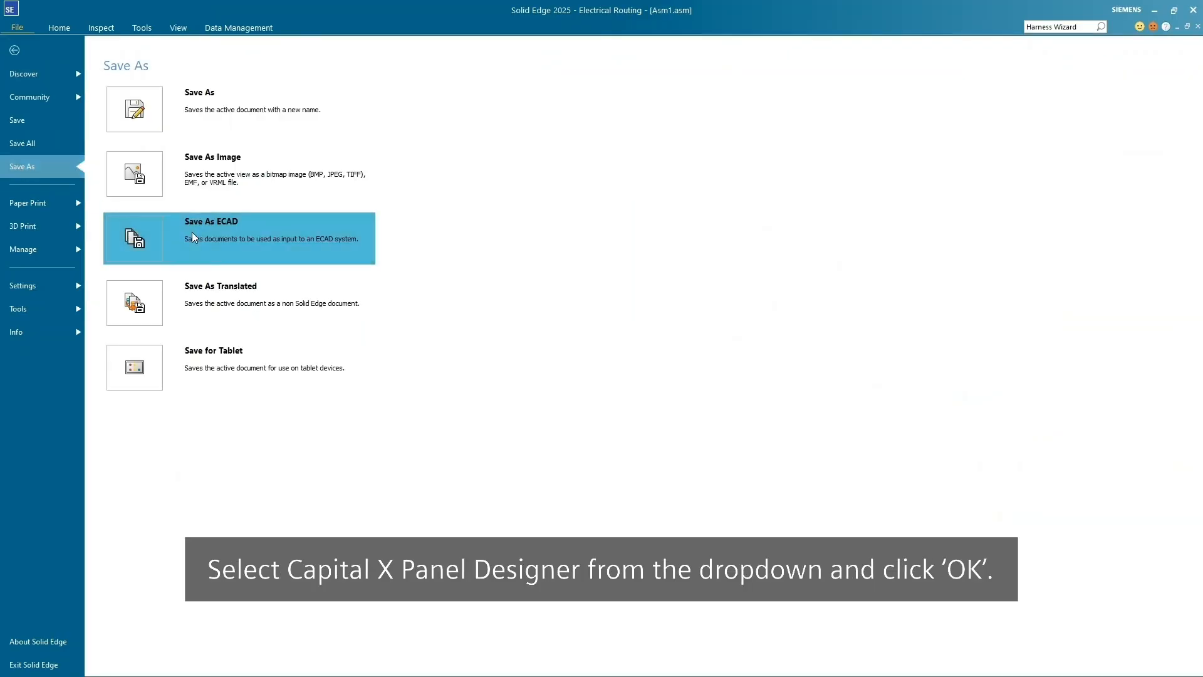
left_click(190, 232)
left_click(498, 310)
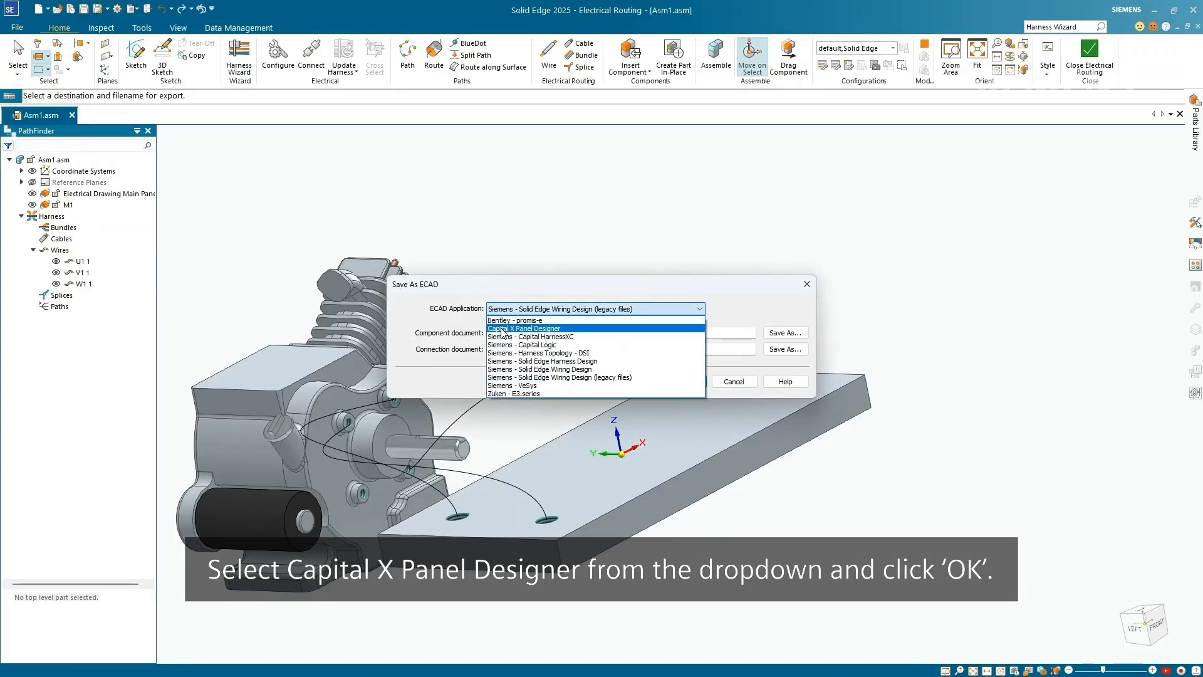
left_click(514, 321)
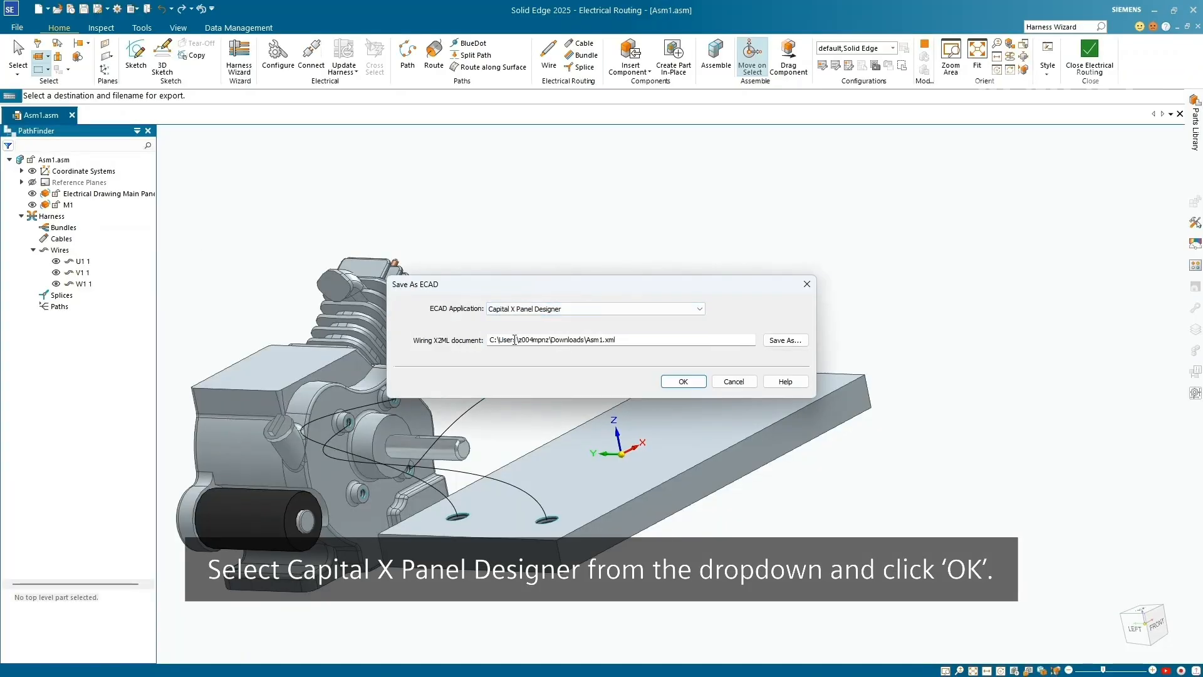
left_click(683, 381)
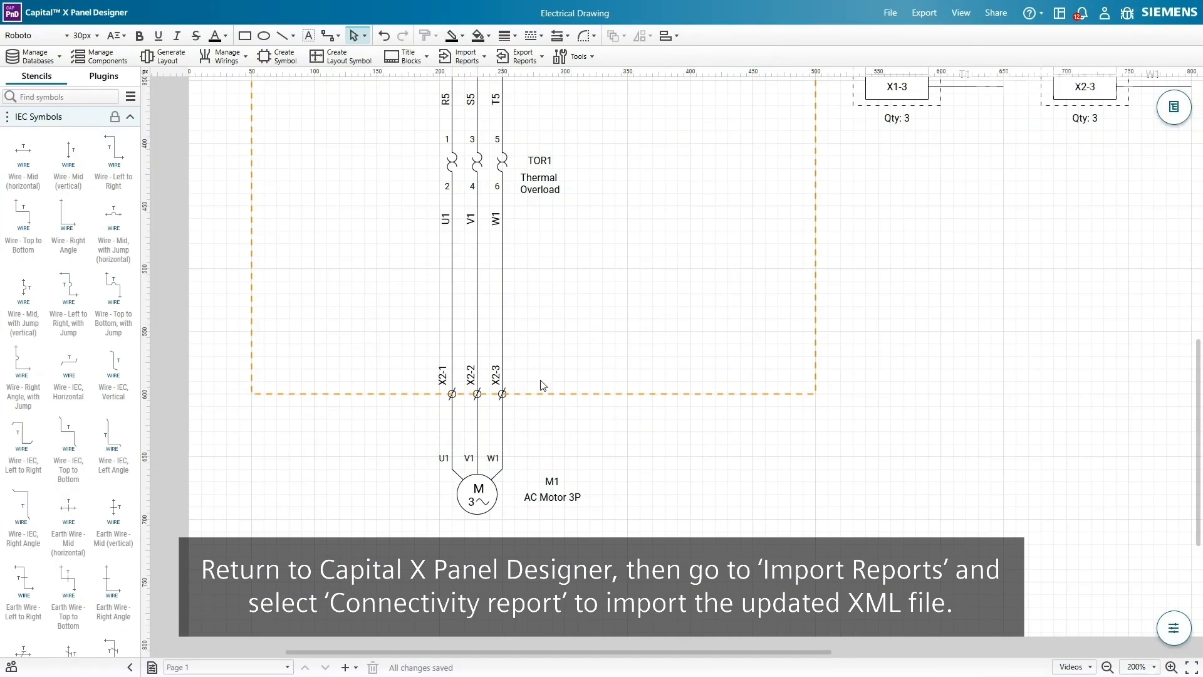
Import the updated connectivity report so cable cores show routed lengths like 0.4m.
left_click(483, 60)
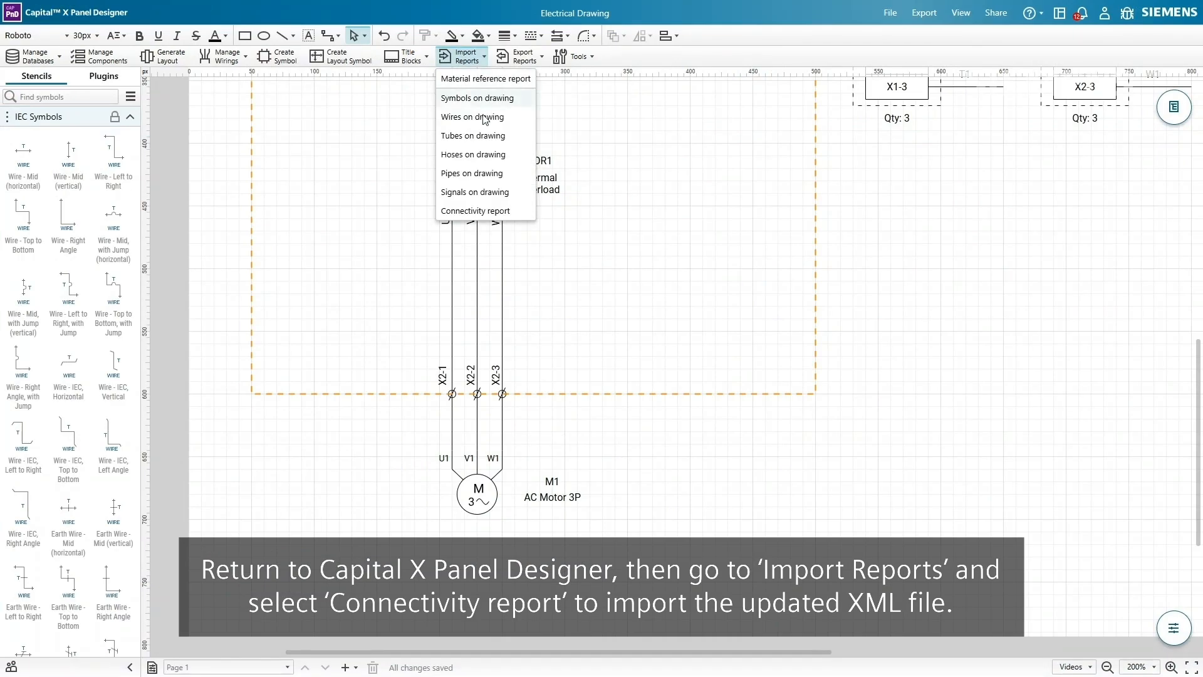
left_click(488, 209)
left_click(679, 425)
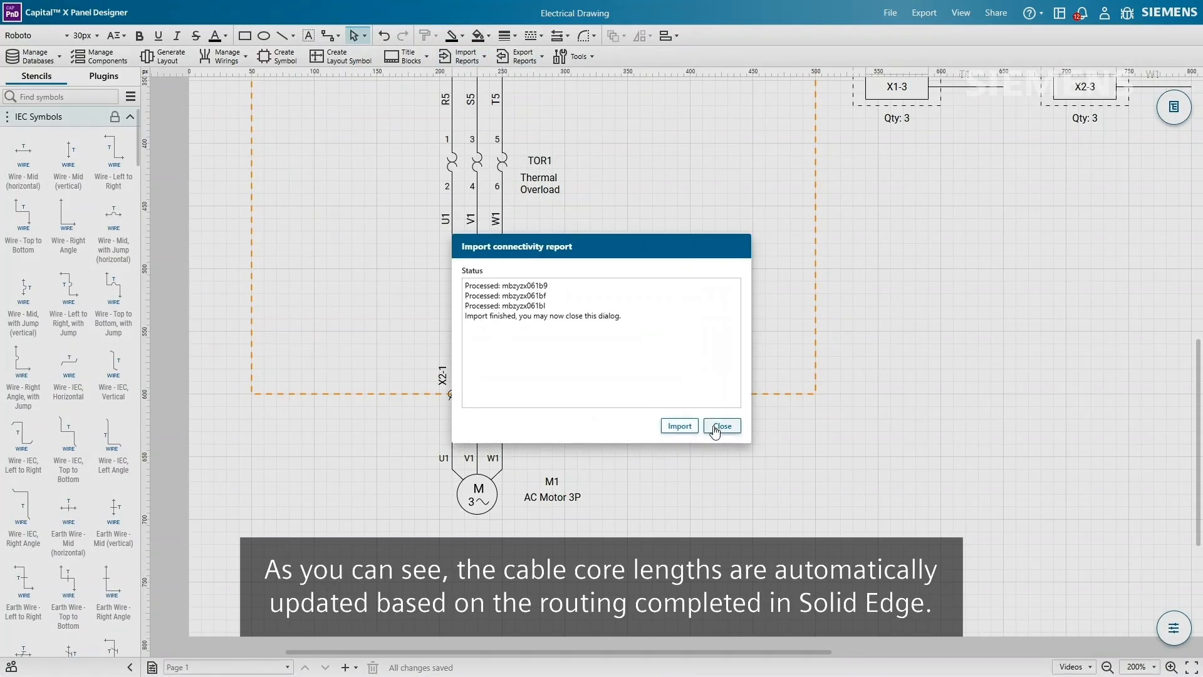
left_click(721, 426)
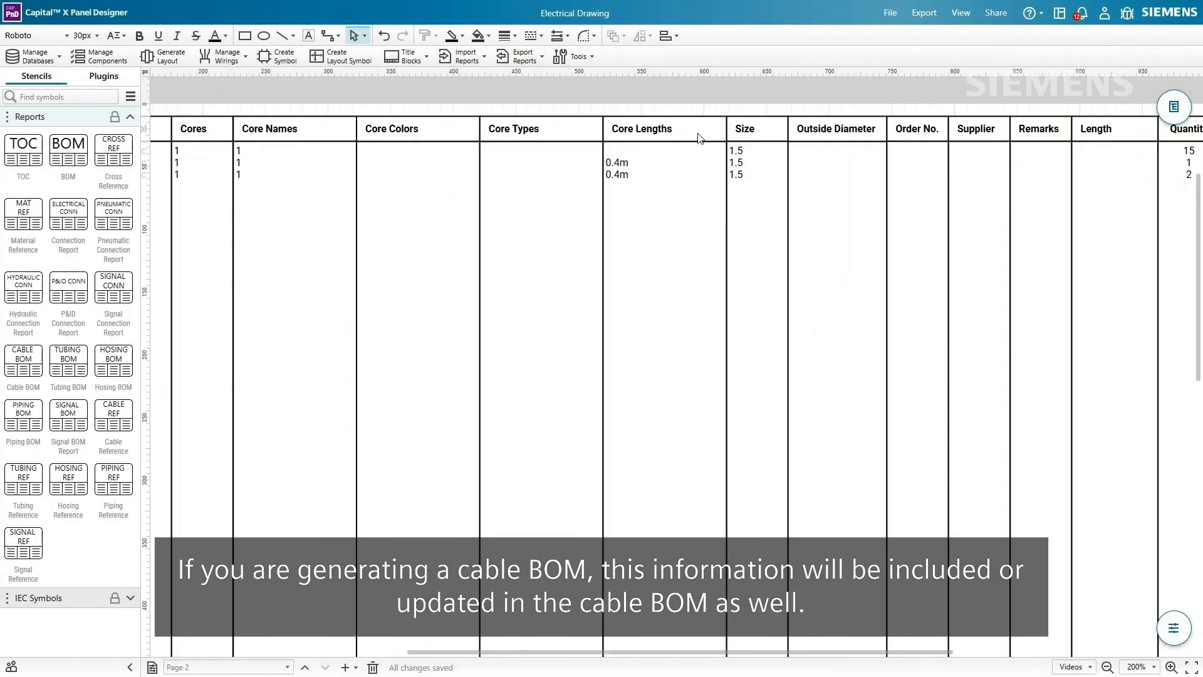
scroll(701, 137, "up", 2, "ctrl")
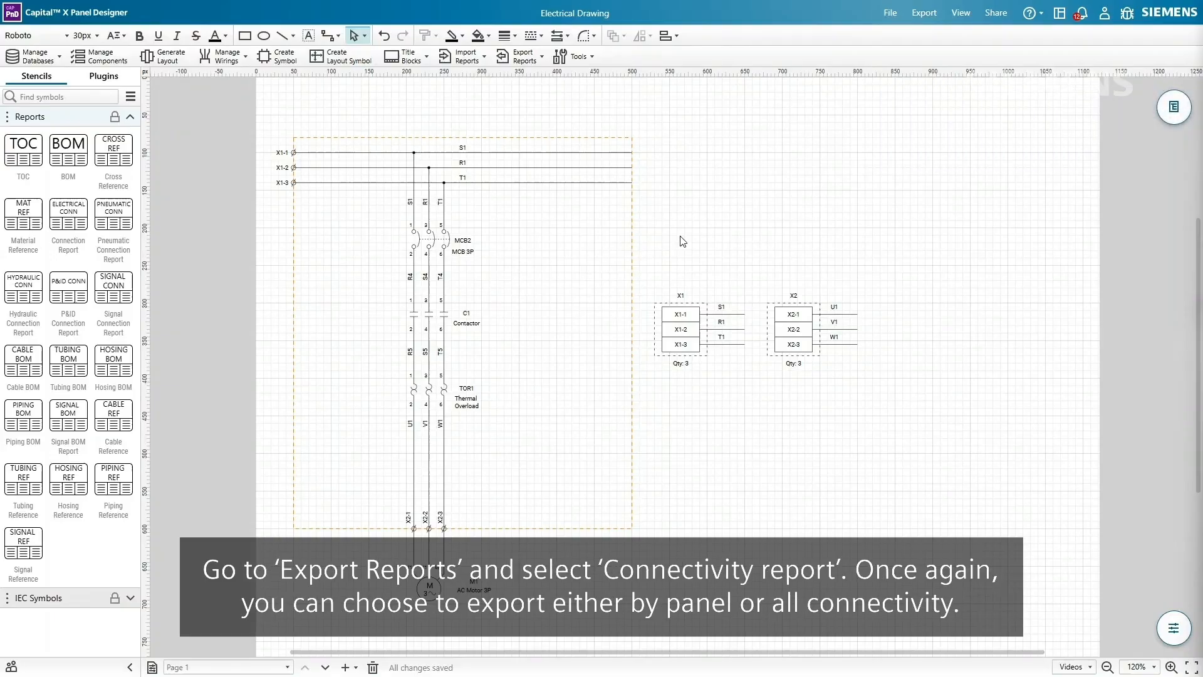
Start a panel-only connectivity report export with NX (.plmxml) as the format.
left_click(524, 58)
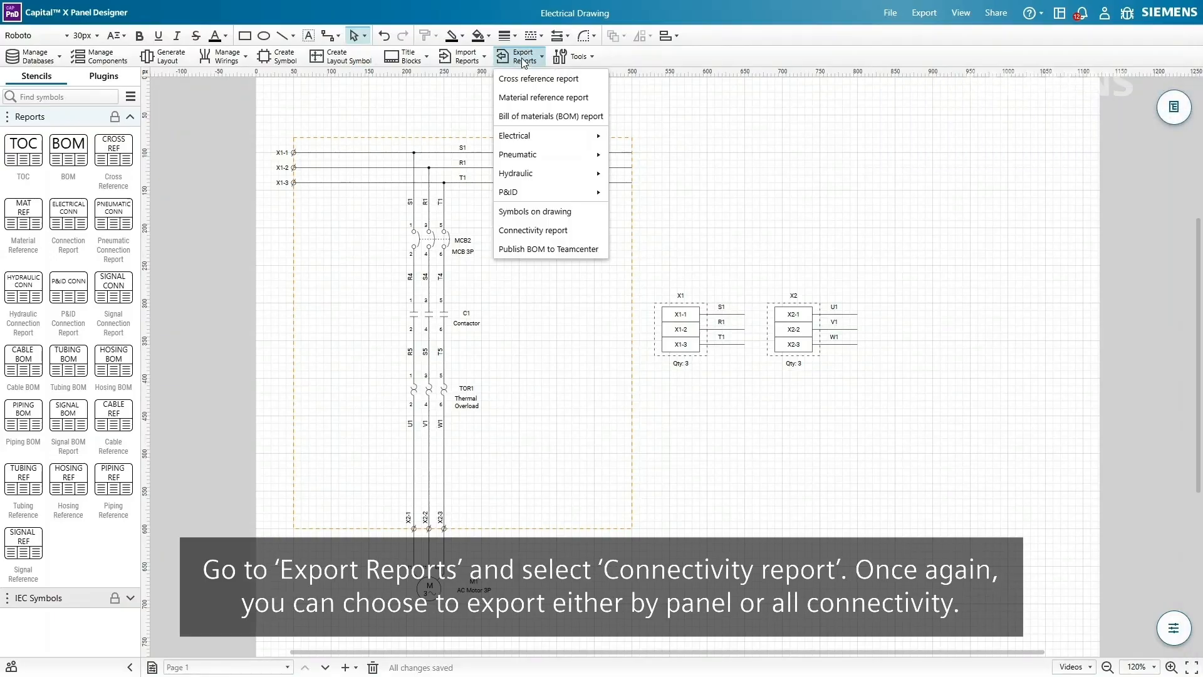
left_click(532, 230)
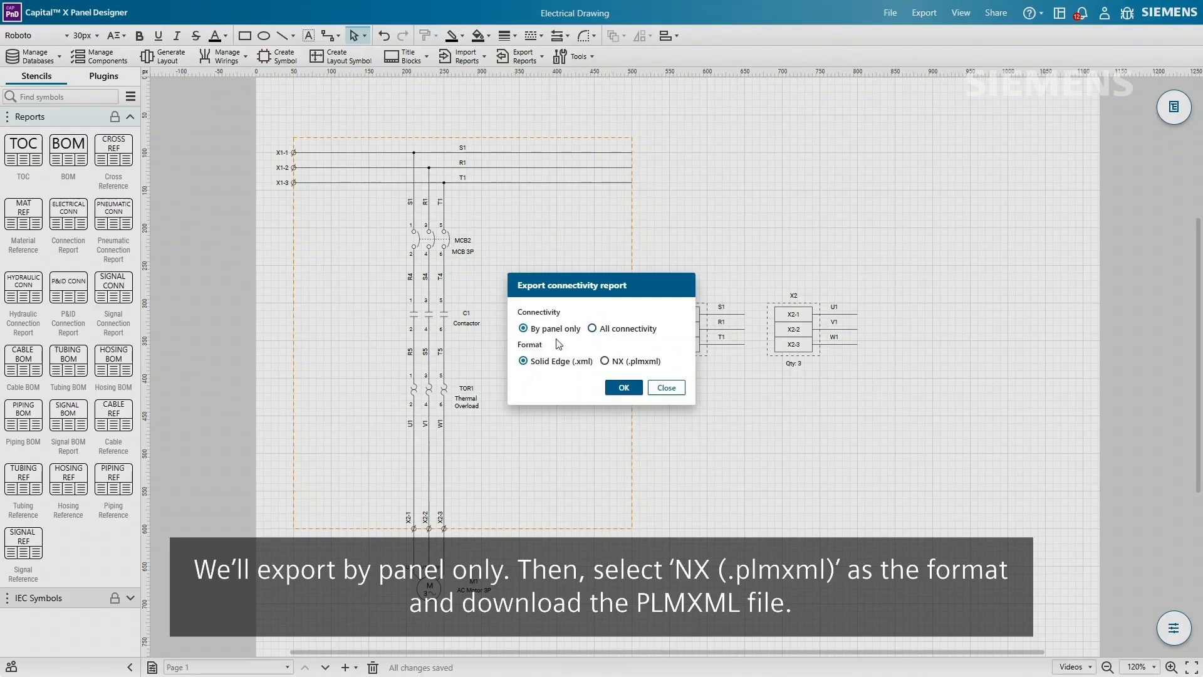
left_click(604, 362)
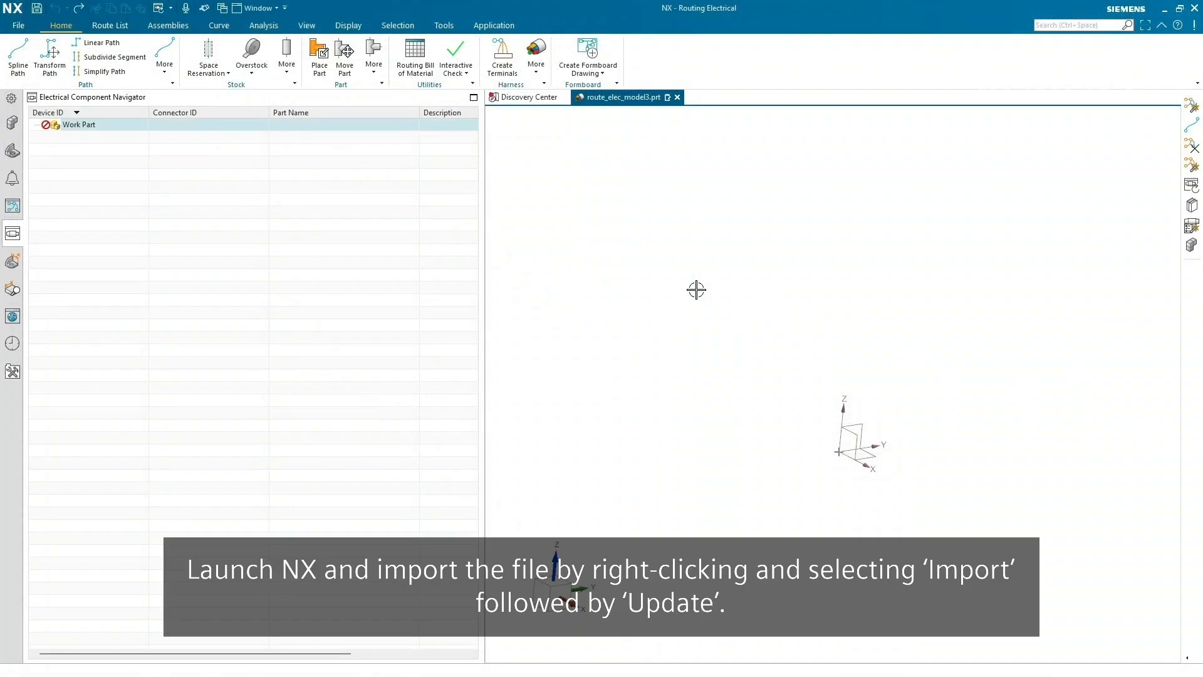
Import Electrical Drawing 1 - PLMXML.plmxml as an update, adding M1 and the Main Panel.
right_click(229, 200)
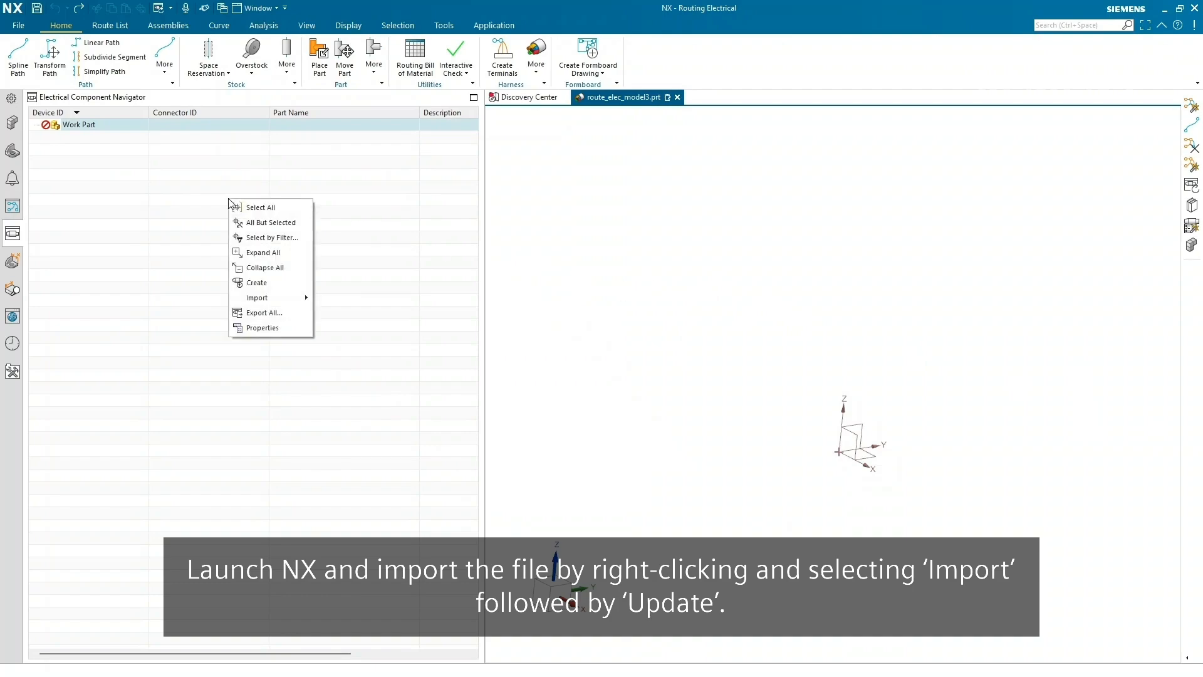
mouse_move(257, 299)
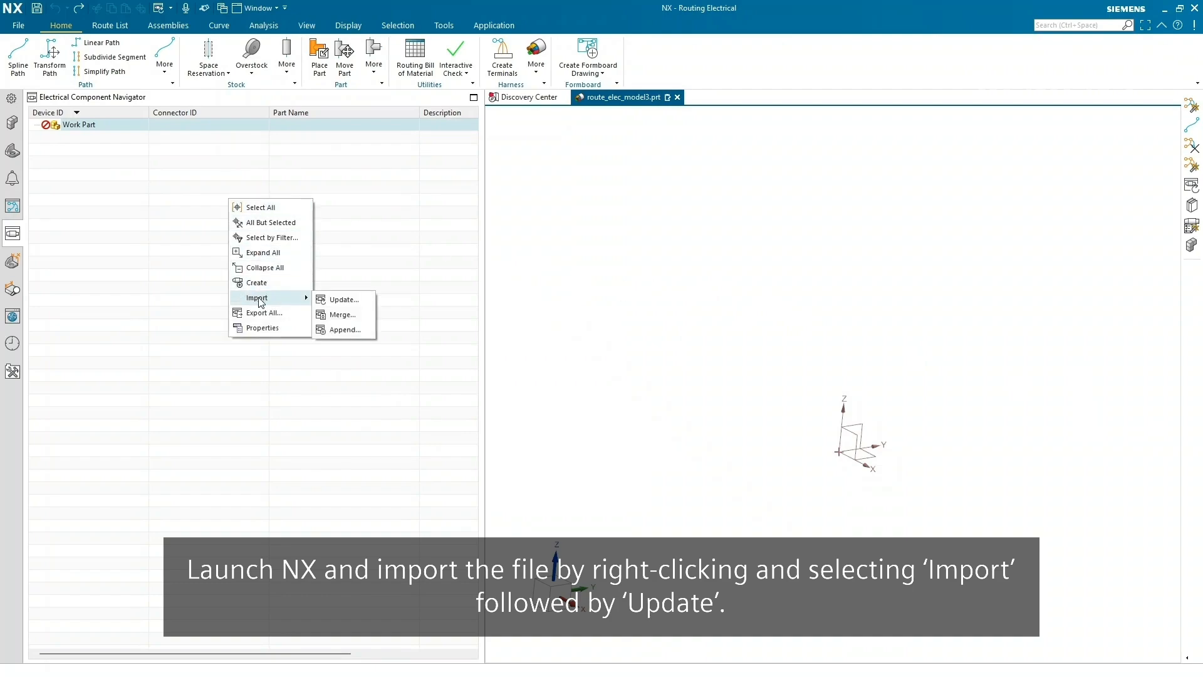
left_click(333, 300)
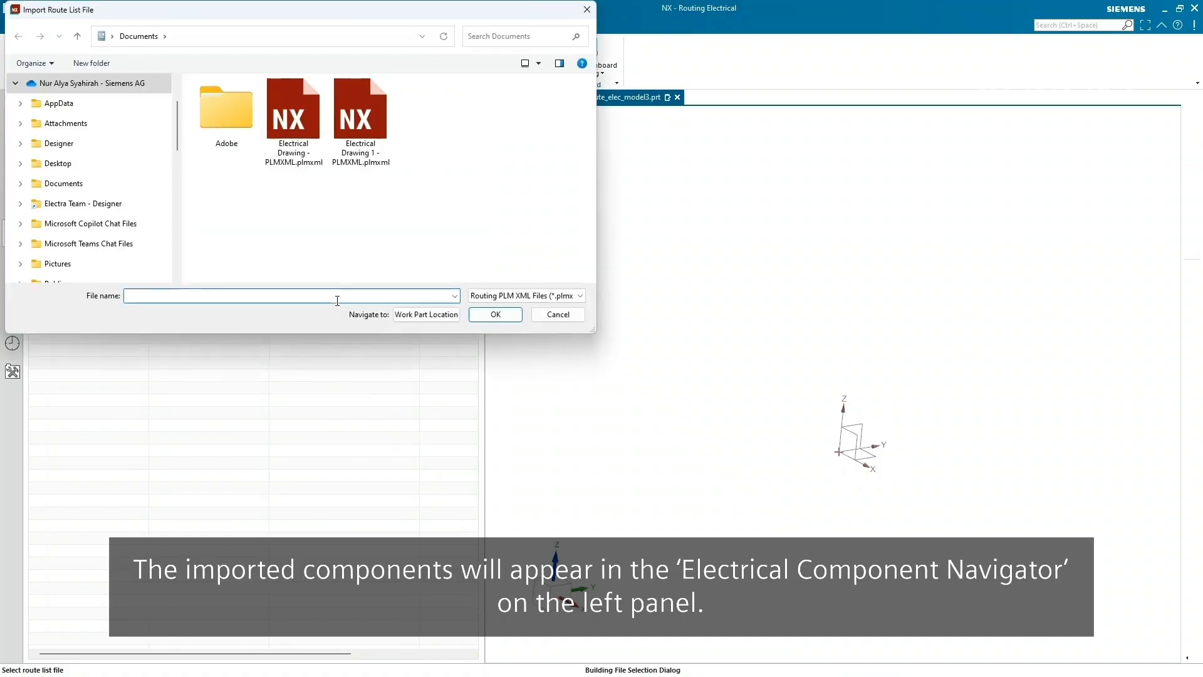
left_click(368, 159)
left_click(492, 317)
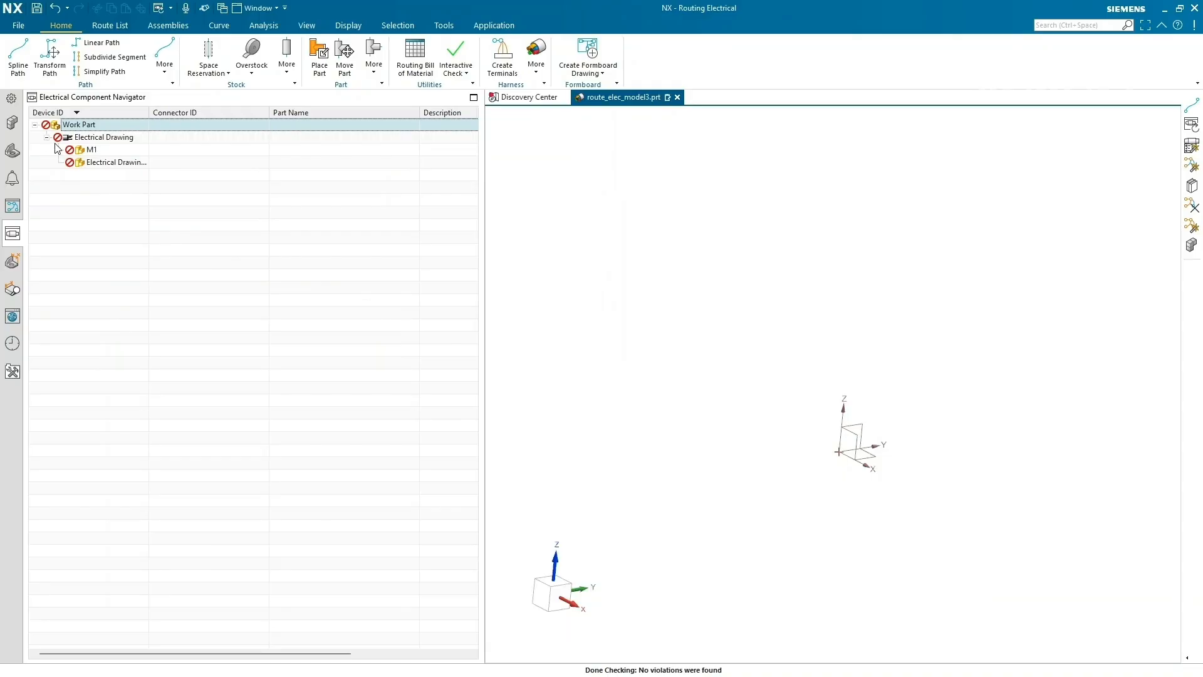
right_click(98, 166)
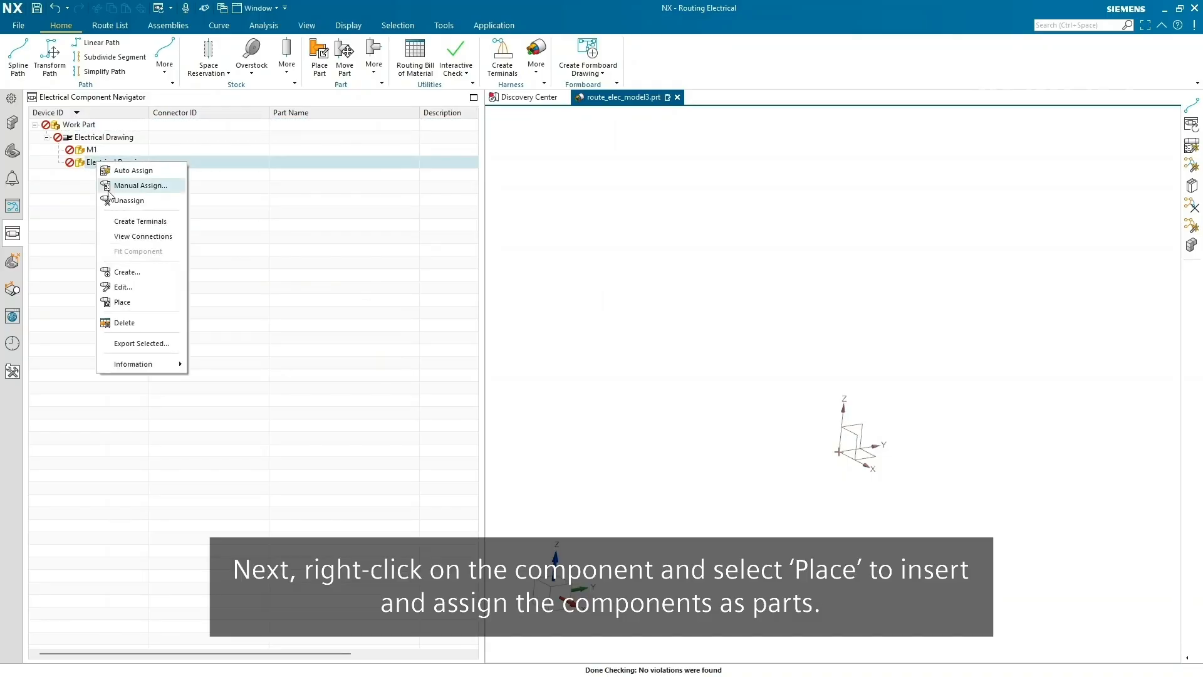
Place baseplate1 from Parts for demo as the main panel.
left_click(128, 302)
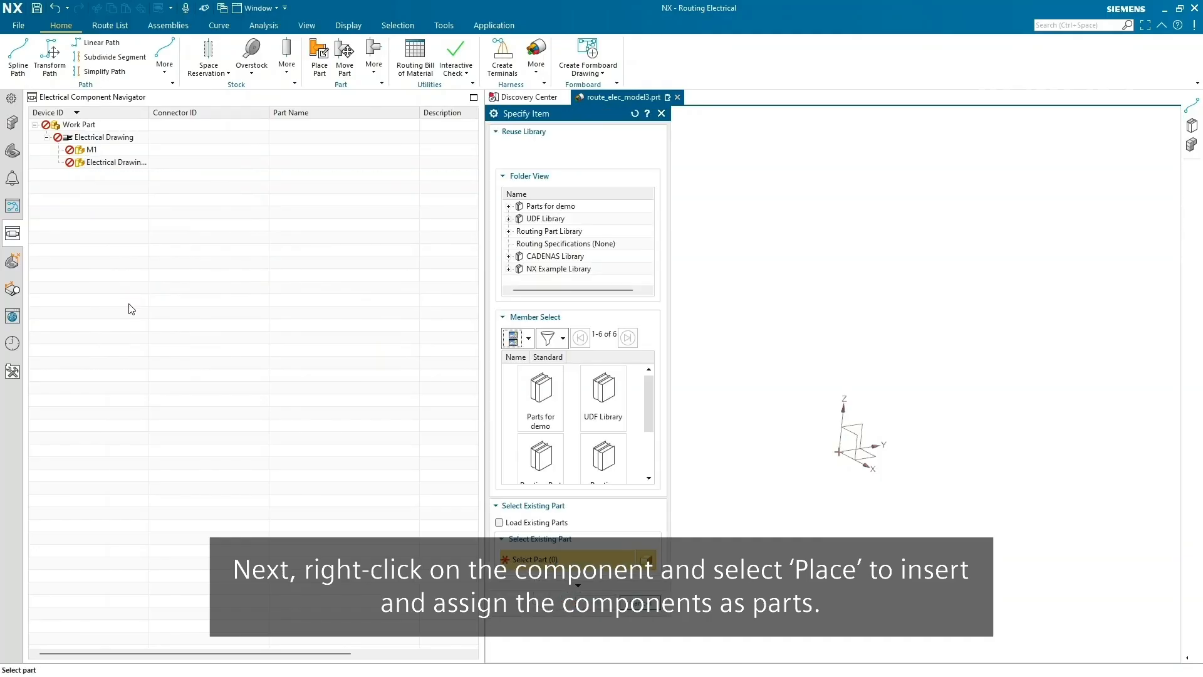
double_click(560, 400)
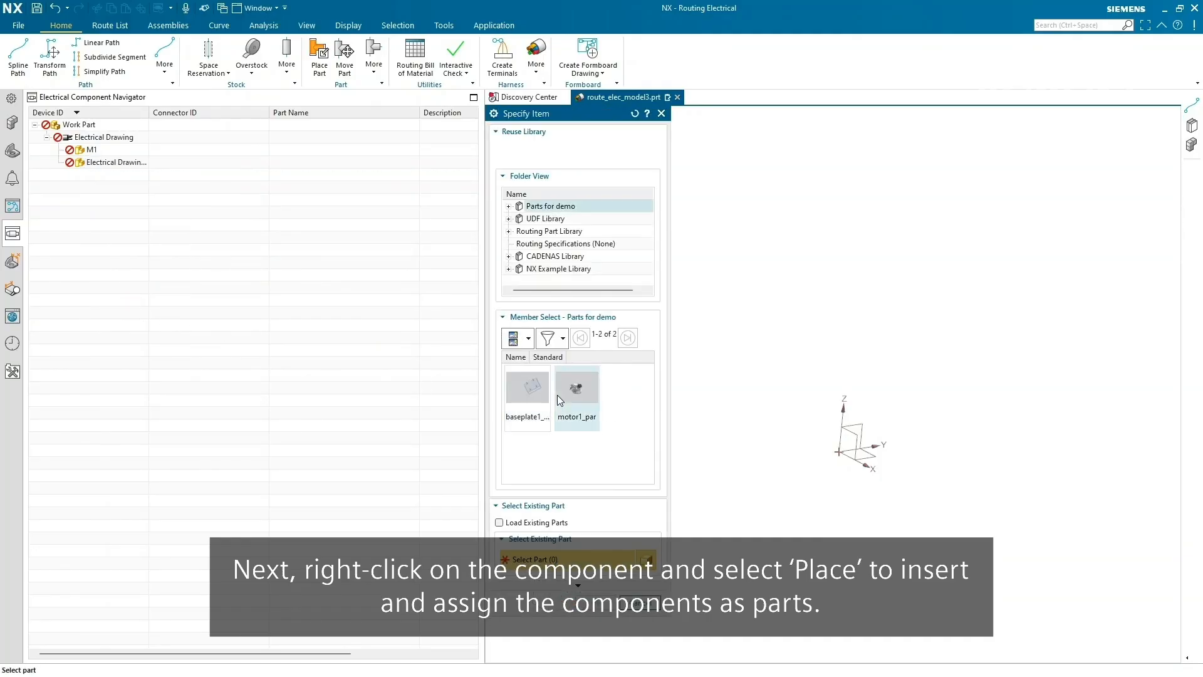
left_click(535, 406)
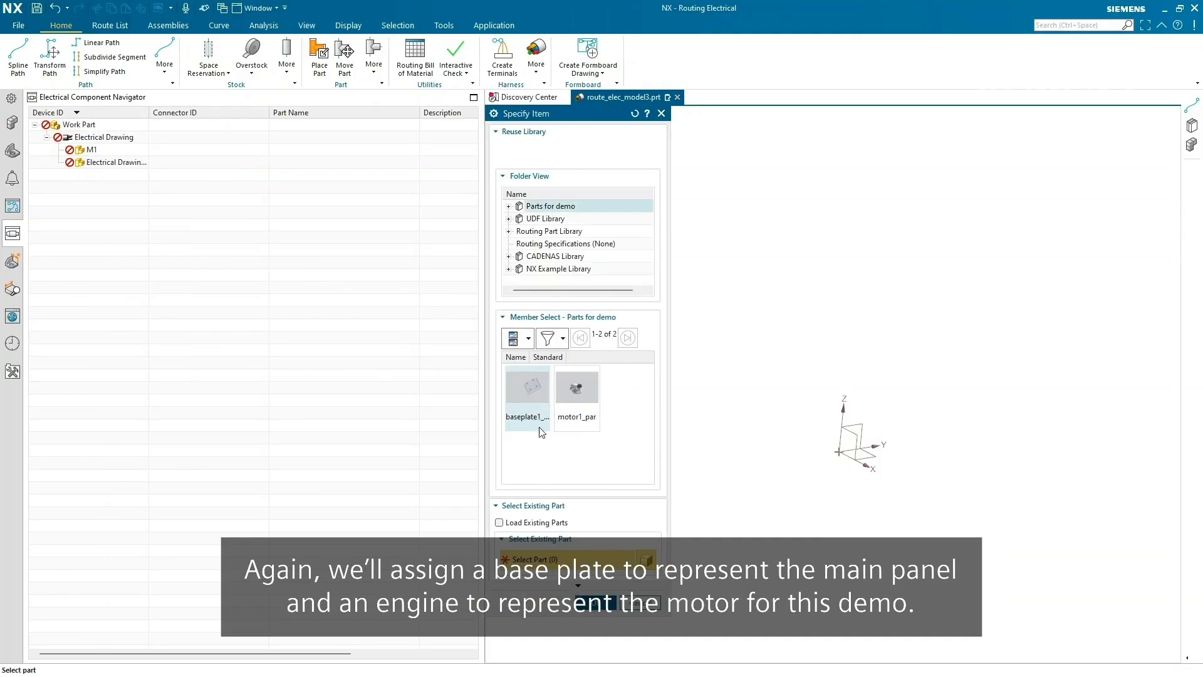
left_click(594, 604)
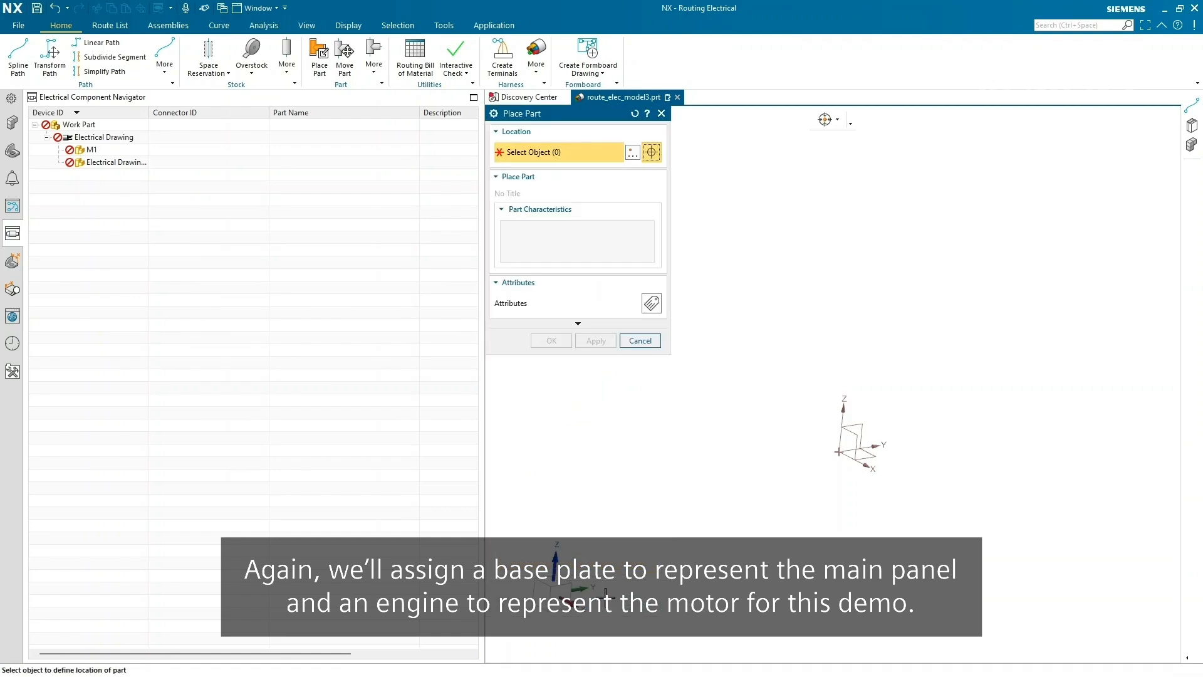
left_click(719, 532)
middle_click(803, 527)
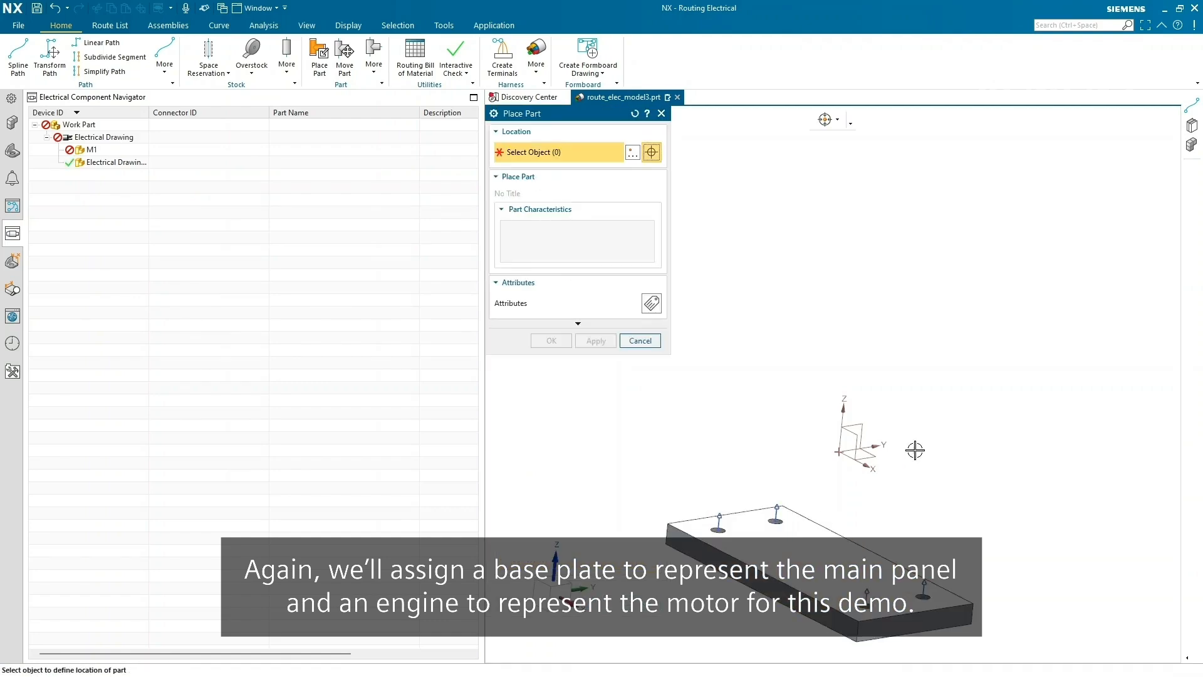
Place the engine for motor M1 and show the Electrical Connection Navigator.
left_click(979, 377)
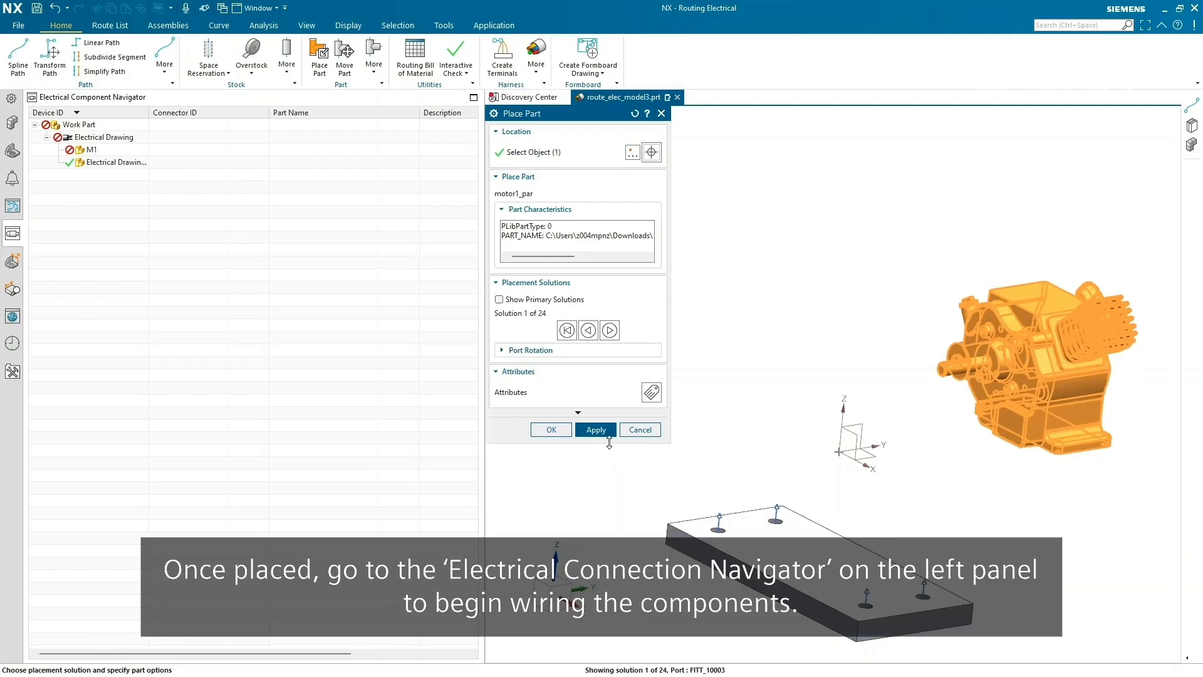
left_click(606, 433)
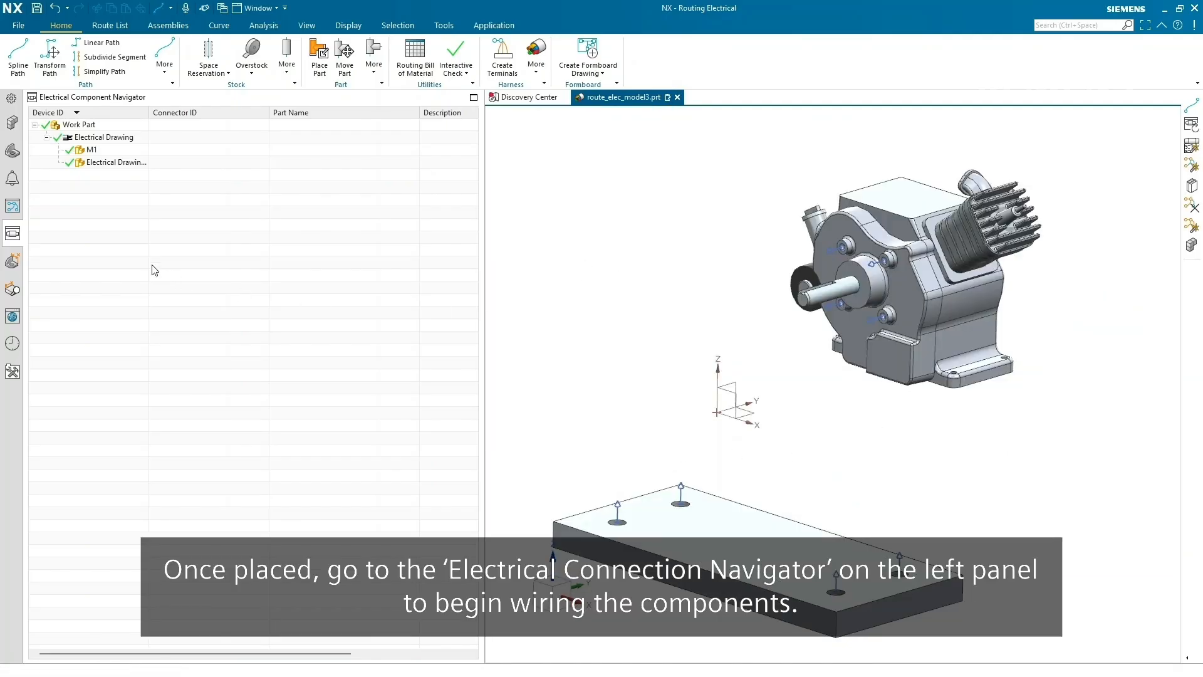
left_click(12, 208)
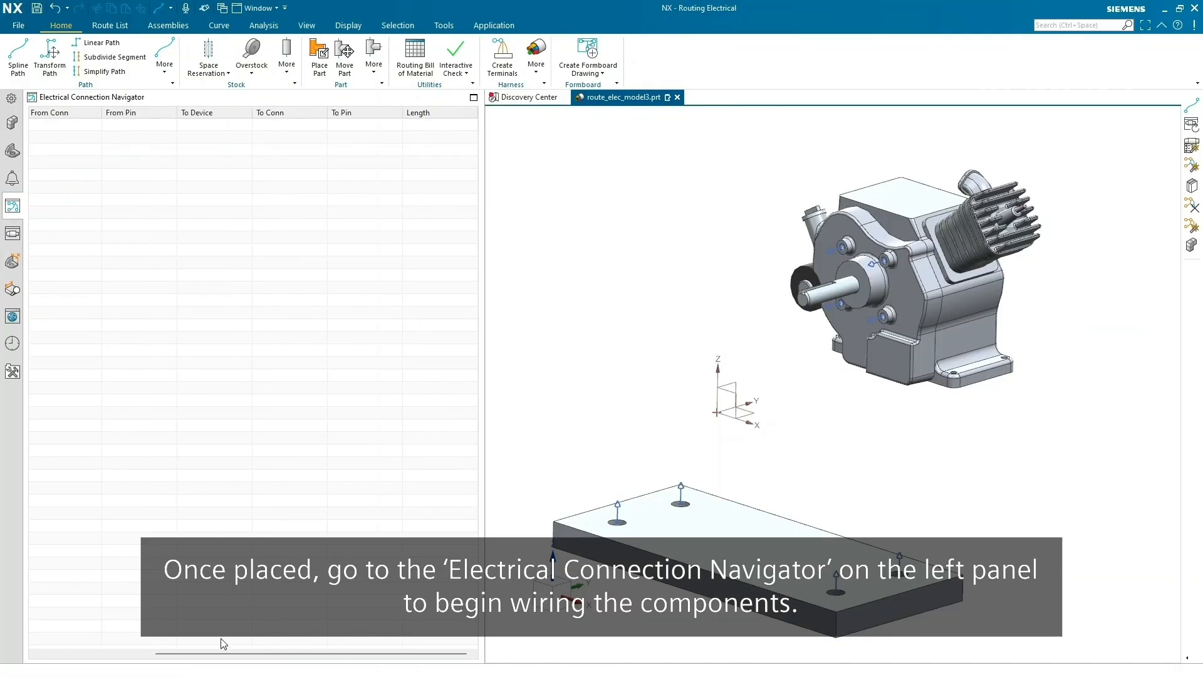
Create a spline routing path from the motor port to the left base-plate terminal.
left_click_drag(188, 653, 72, 653)
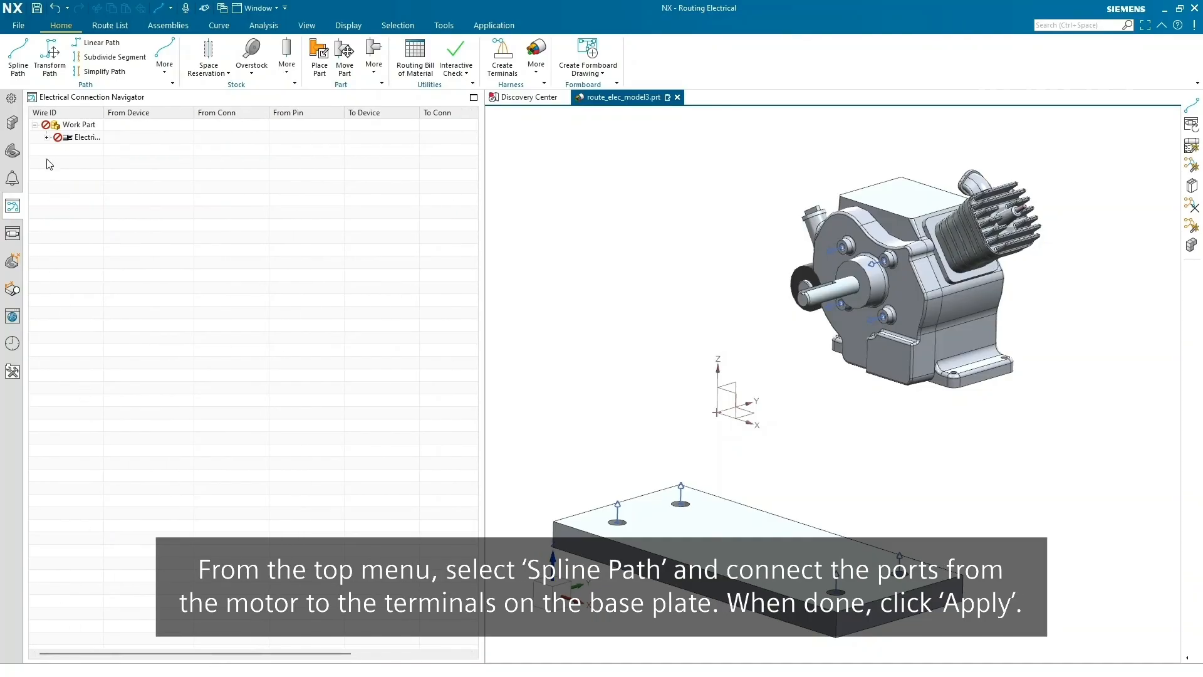
left_click(46, 138)
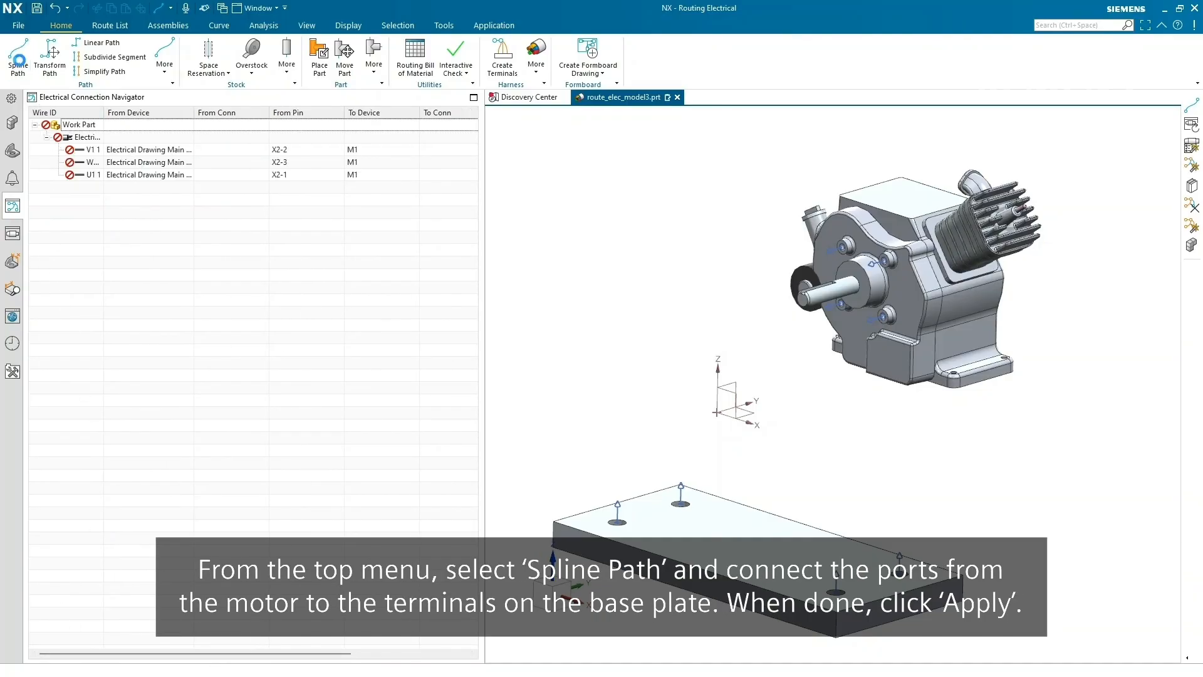
left_click(19, 60)
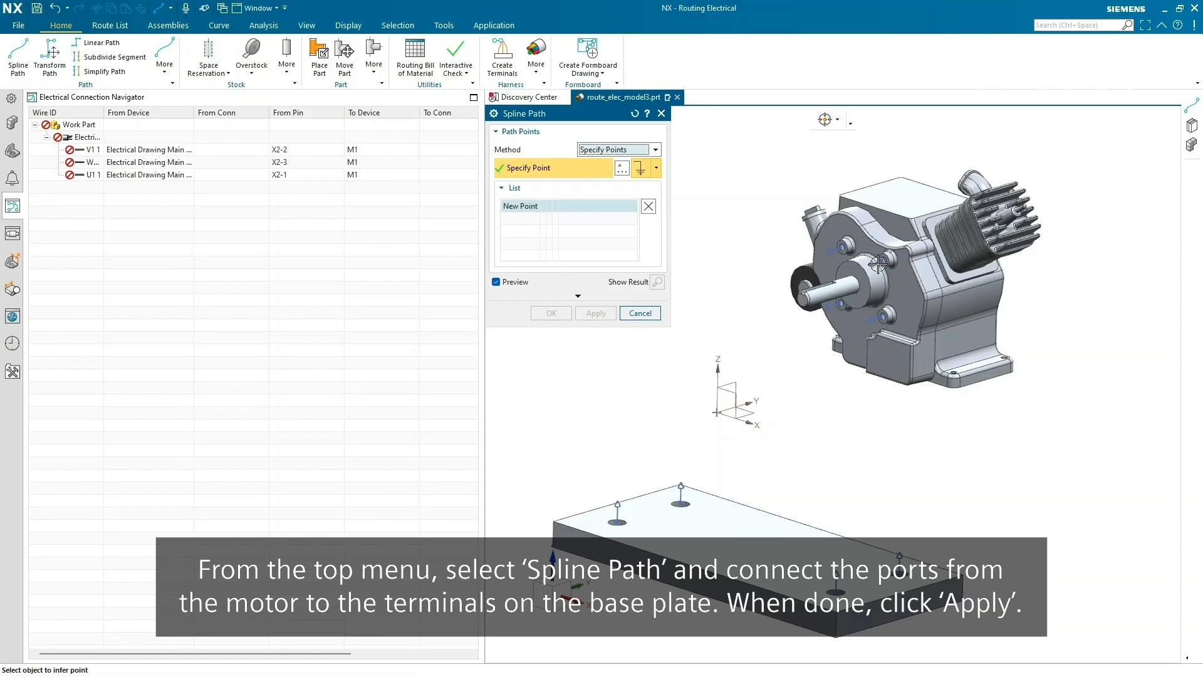
left_click(886, 300)
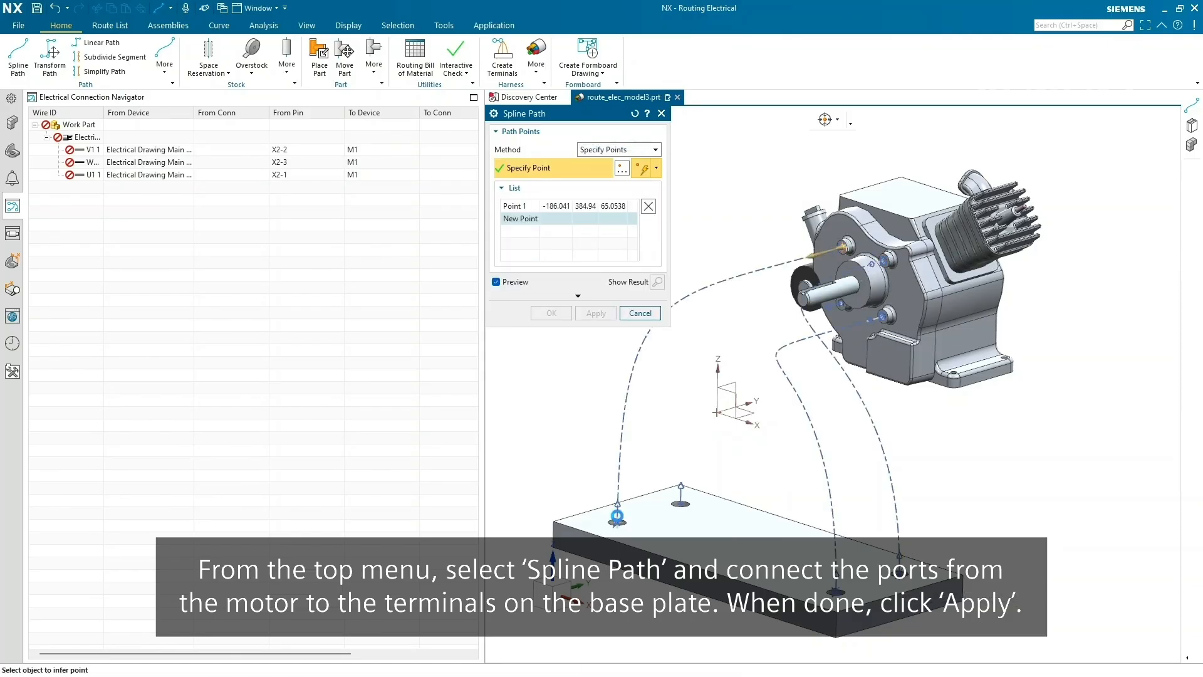
left_click(618, 521)
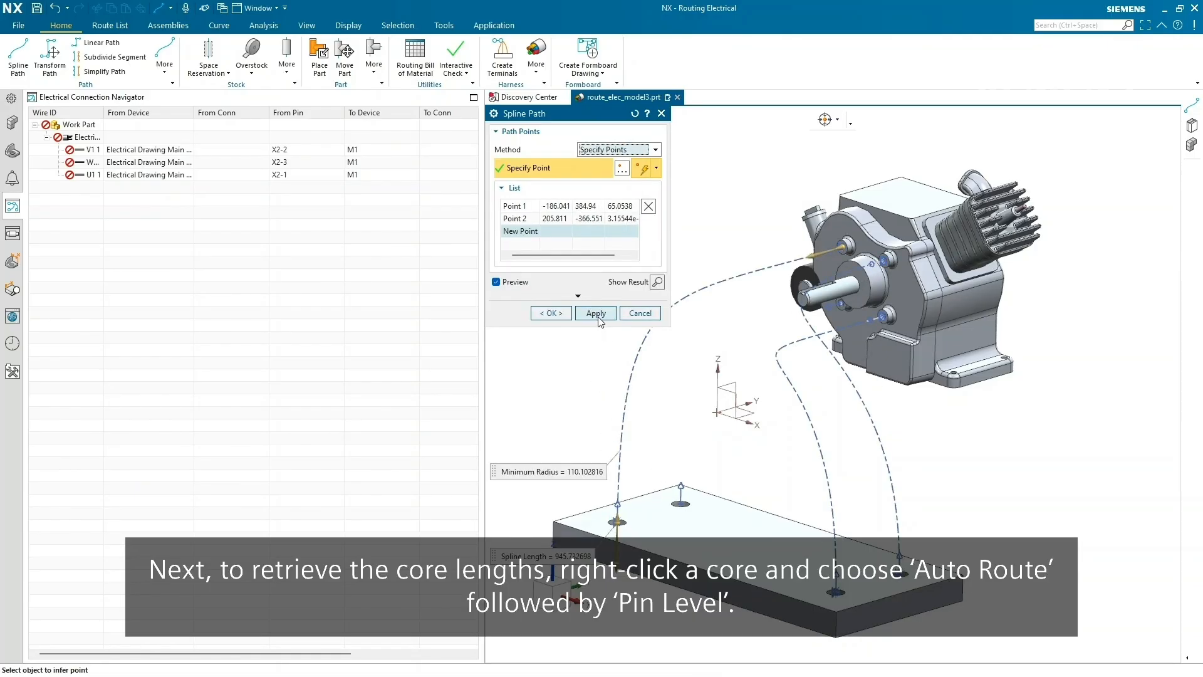
left_click(596, 313)
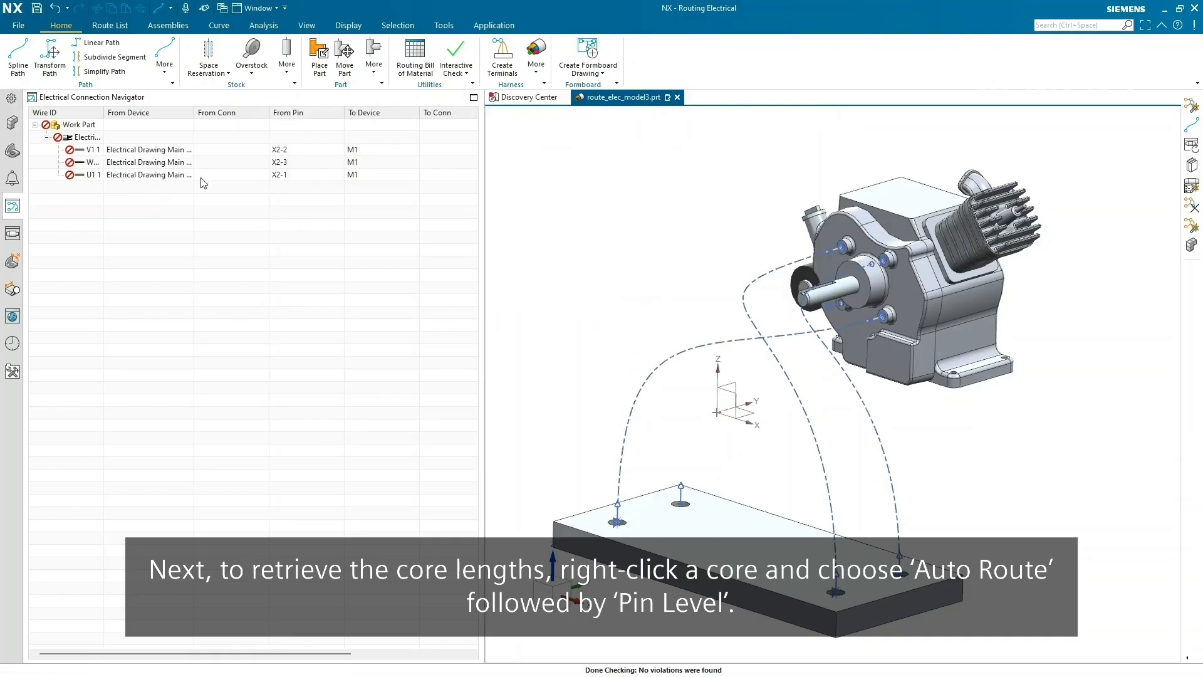
Auto-route wires V1 1, X2-3 and X2-1 at pin level to get their core lengths.
right_click(172, 154)
mouse_move(205, 189)
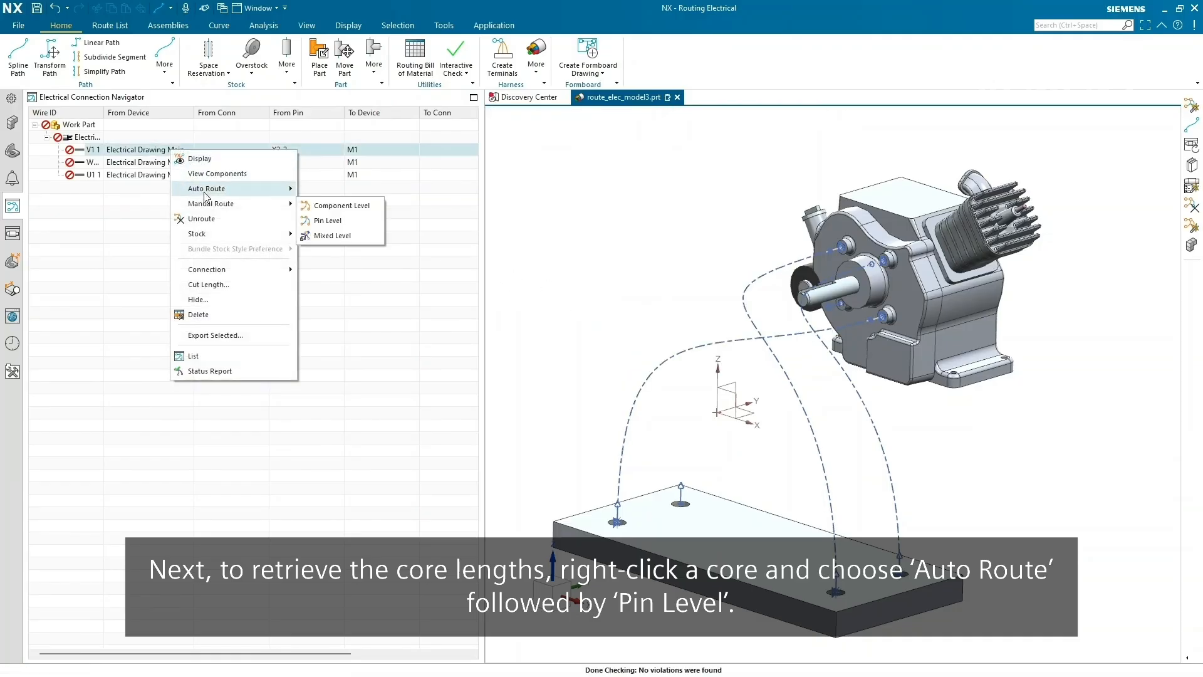
left_click(326, 205)
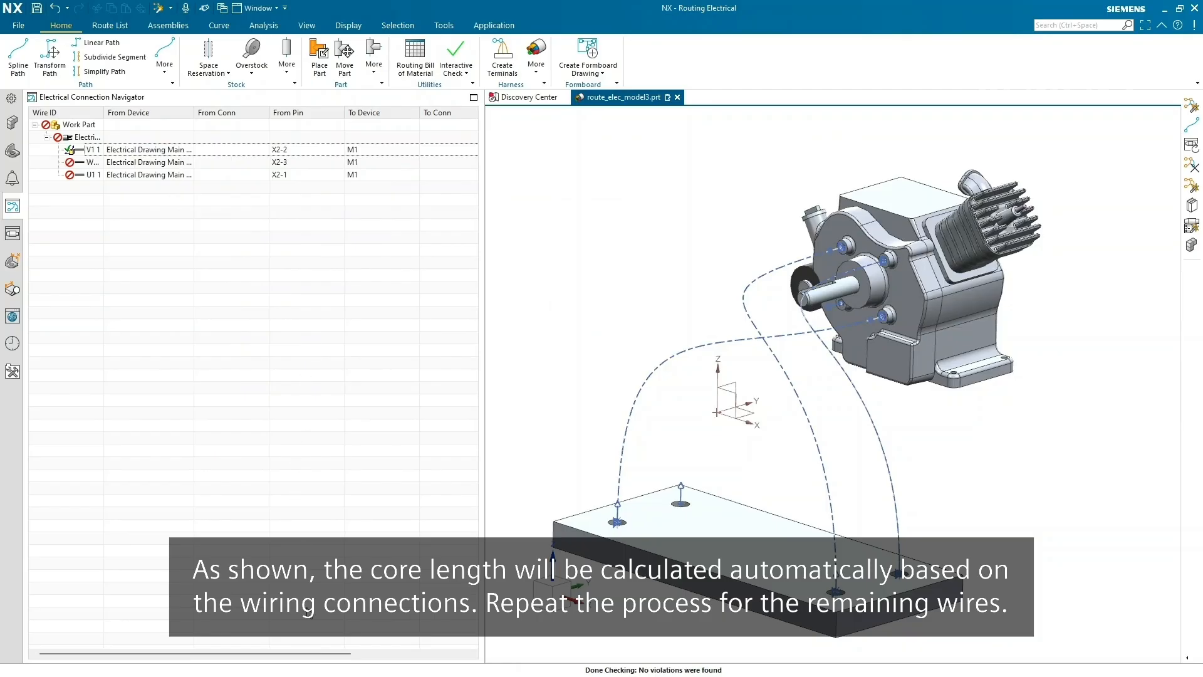
left_click_drag(316, 654, 433, 653)
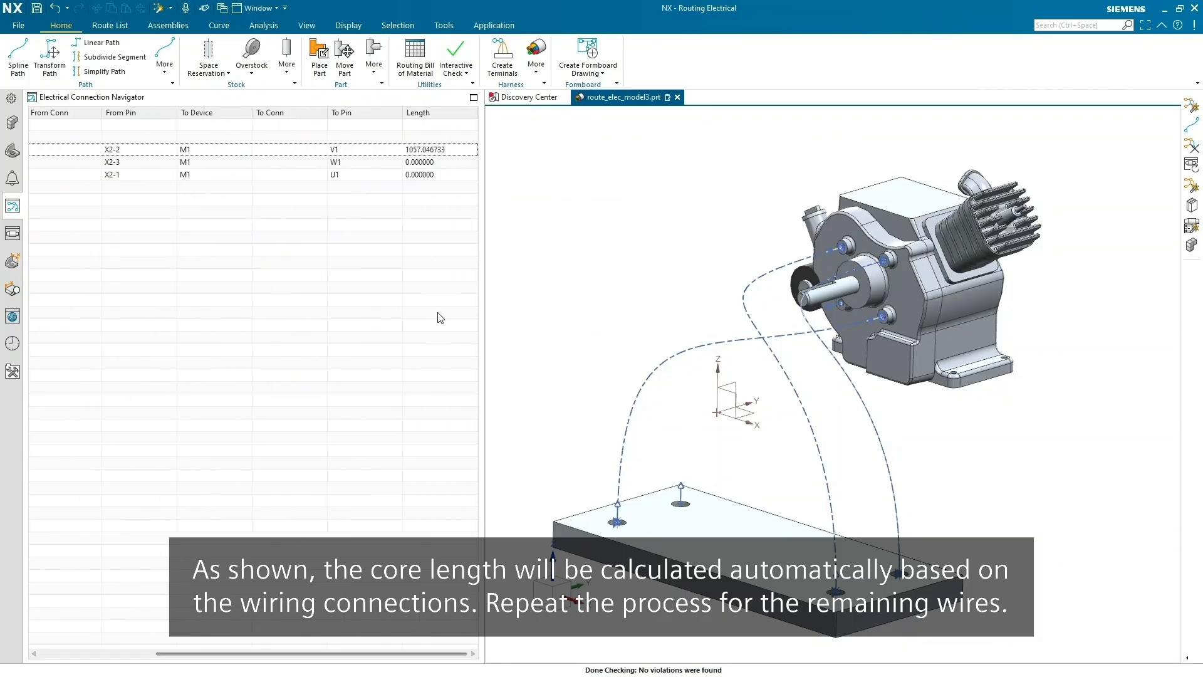
right_click(374, 165)
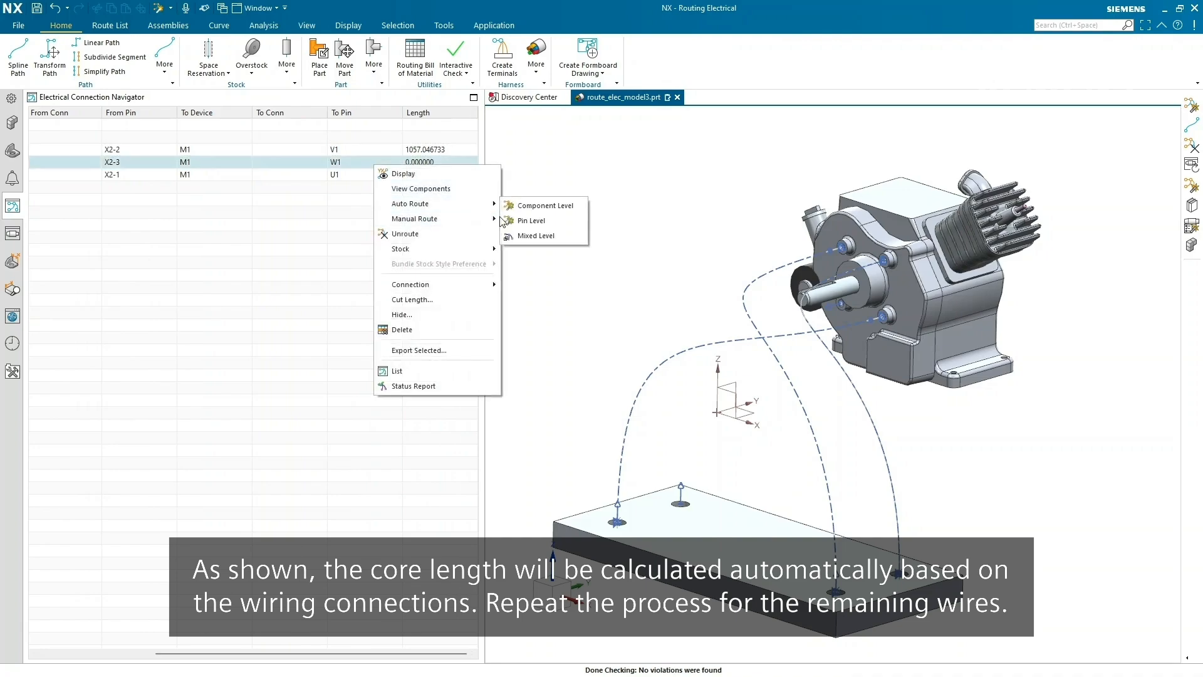
left_click(516, 223)
right_click(364, 176)
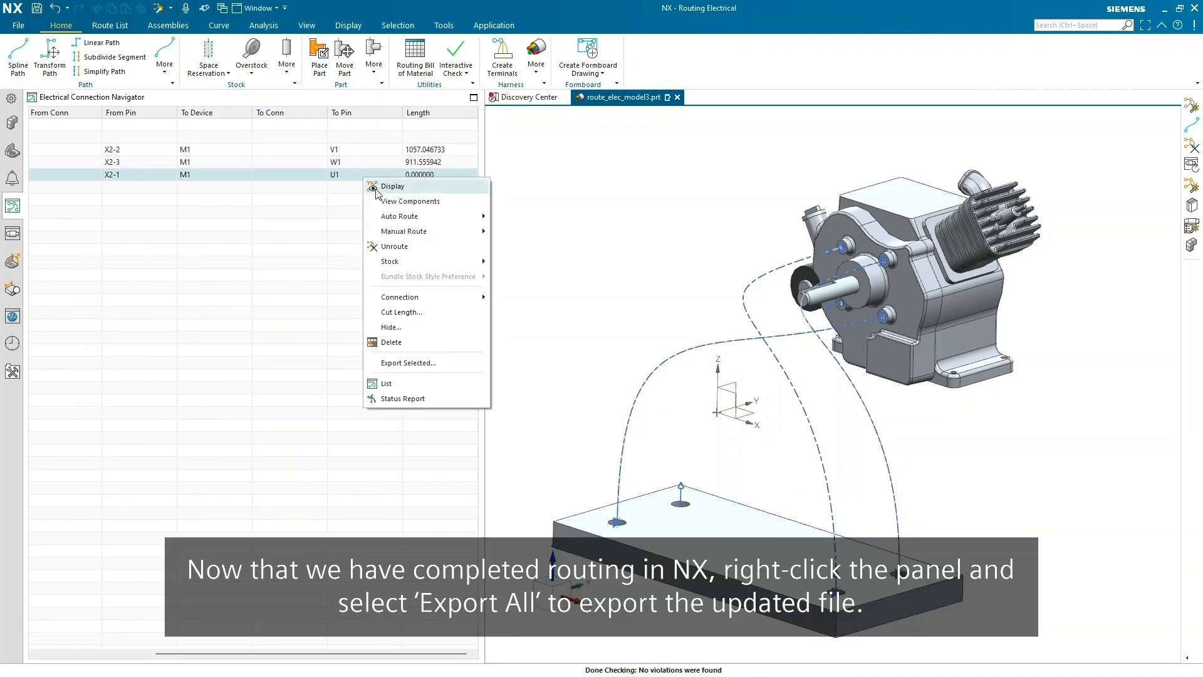
mouse_move(381, 216)
left_click(505, 235)
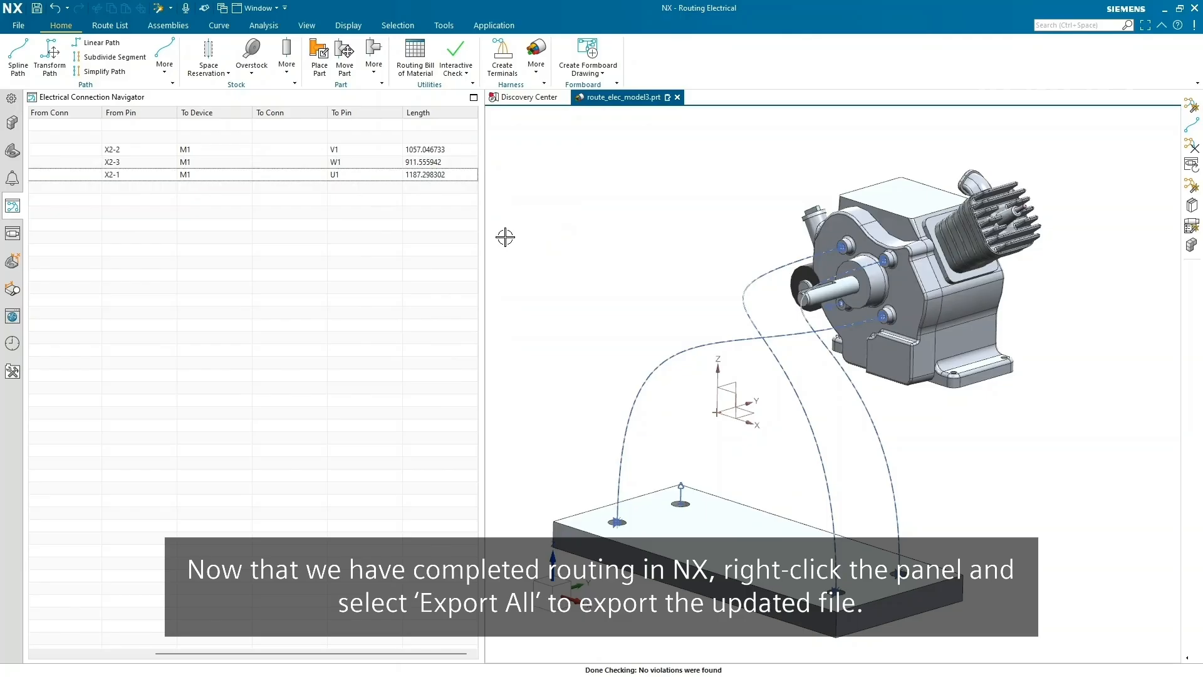
Export all route list data as Updated Electrical Drawing - PLMXML.plmxml.
right_click(408, 194)
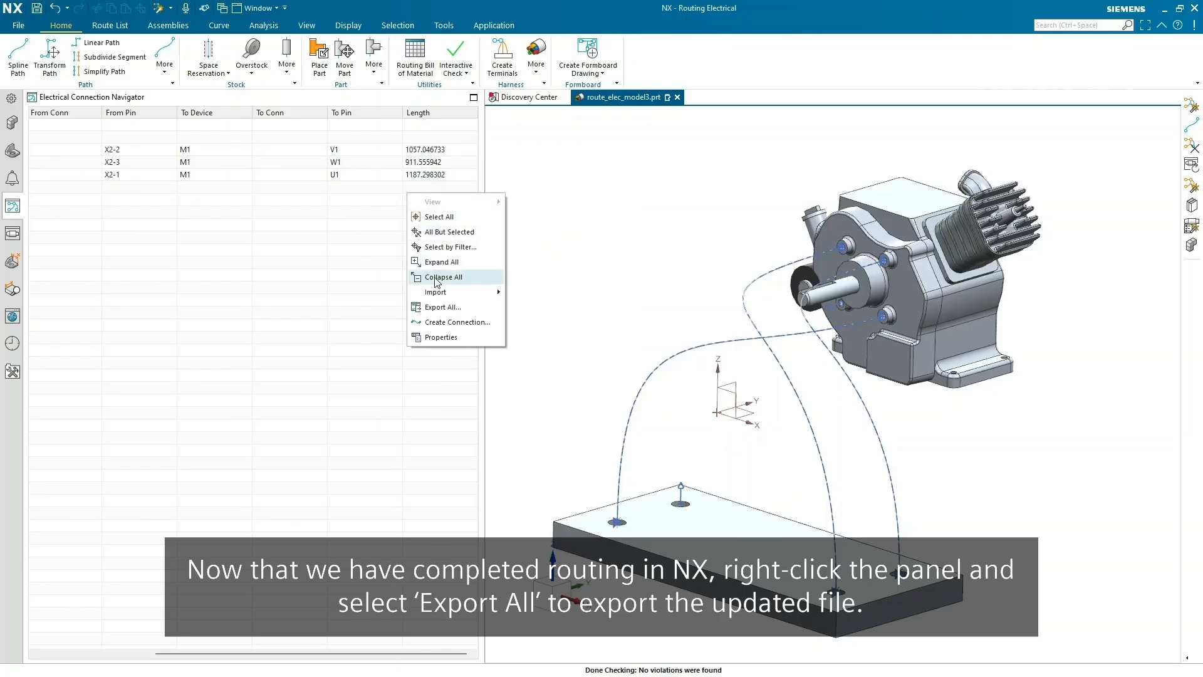
left_click(442, 308)
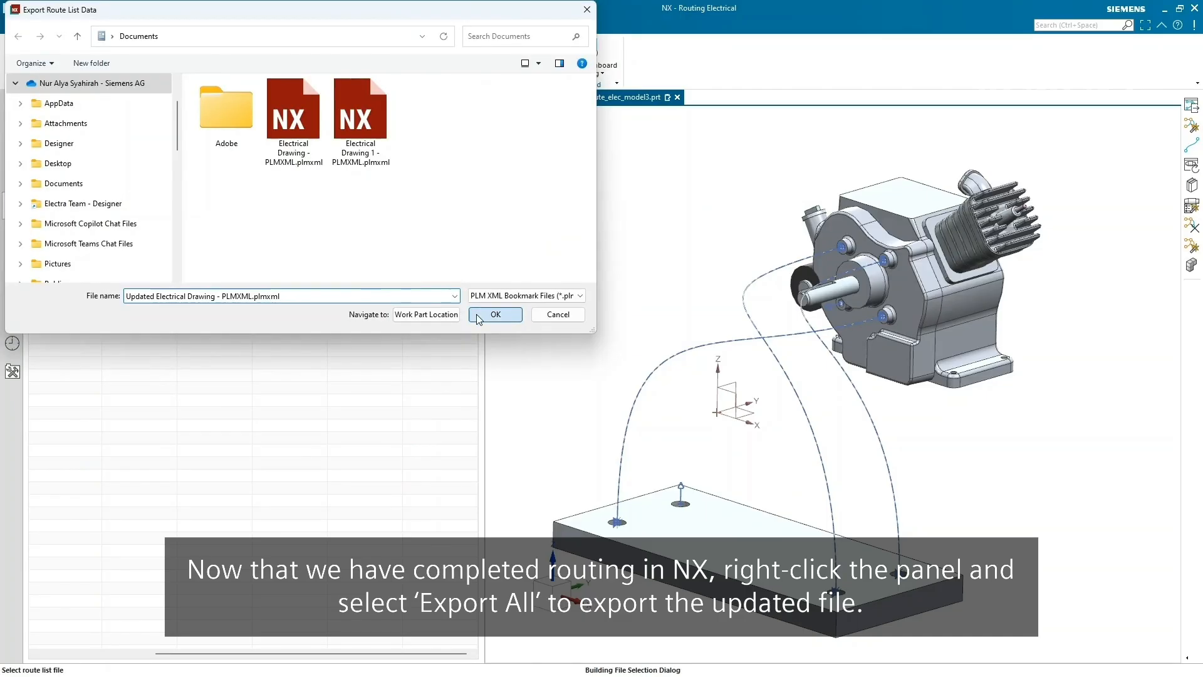
left_click(495, 315)
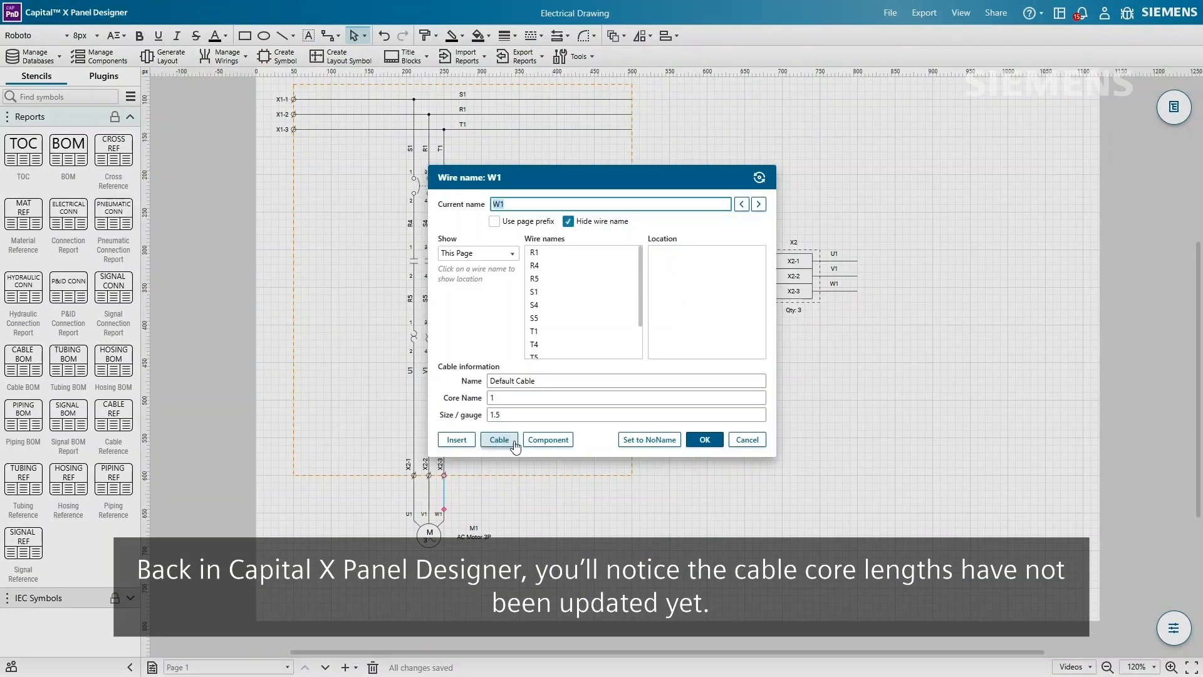
Import Updated Electrical Drawing - PLMXML.plmxml as a connectivity report and verify cable W1's 911.6mm core length.
left_click(499, 440)
left_click(749, 332)
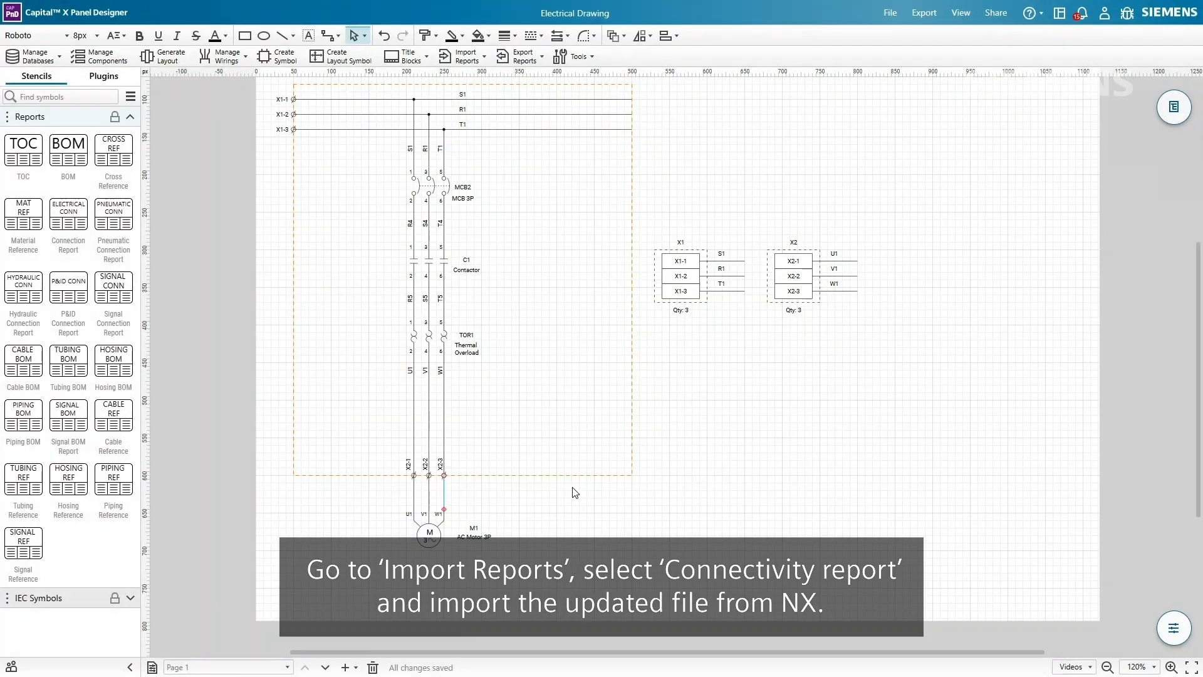
left_click(463, 58)
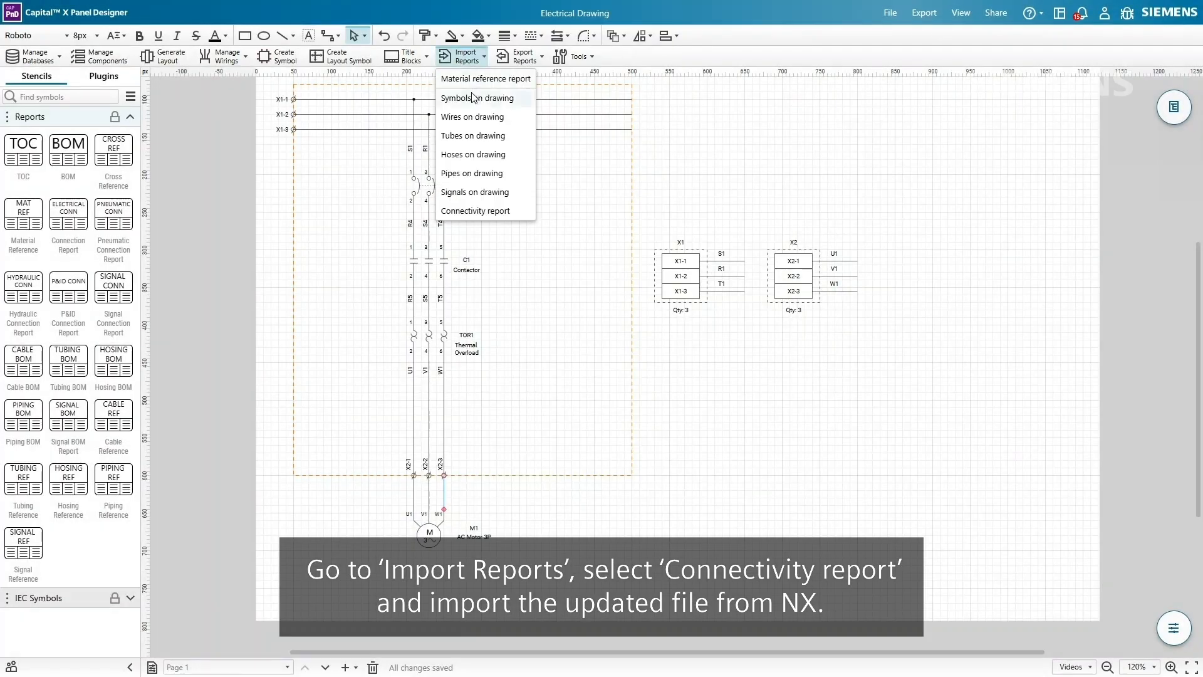
left_click(472, 210)
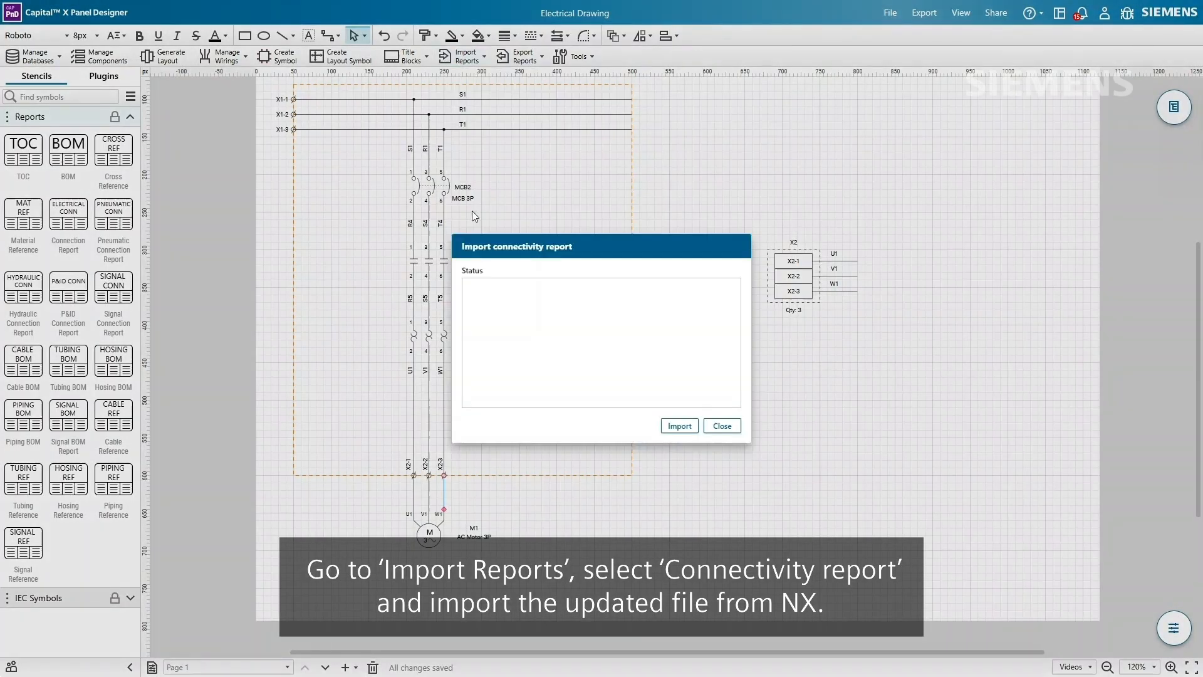
left_click(680, 427)
left_click(593, 126)
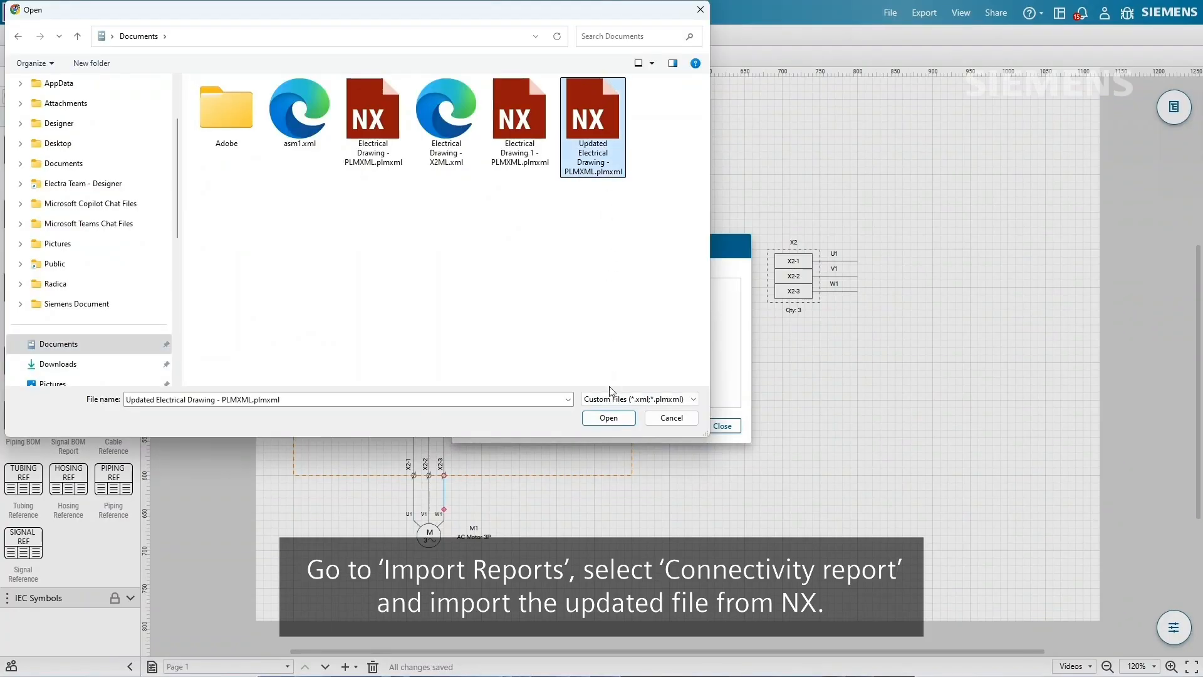
left_click(613, 420)
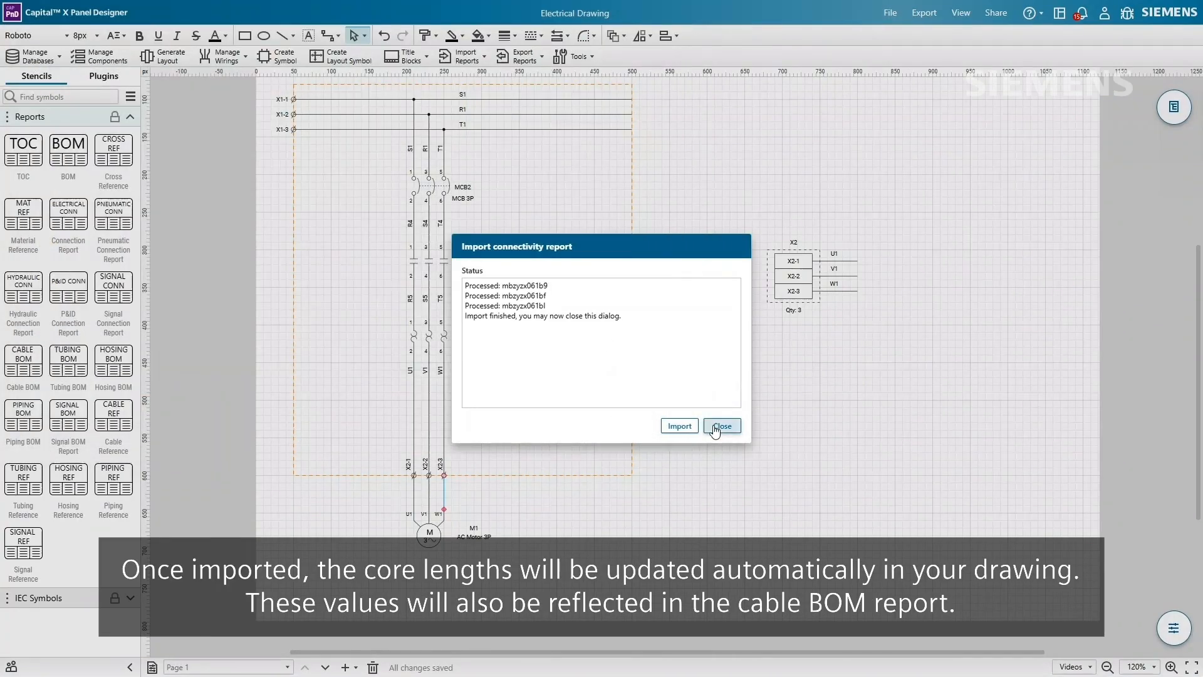
left_click(720, 424)
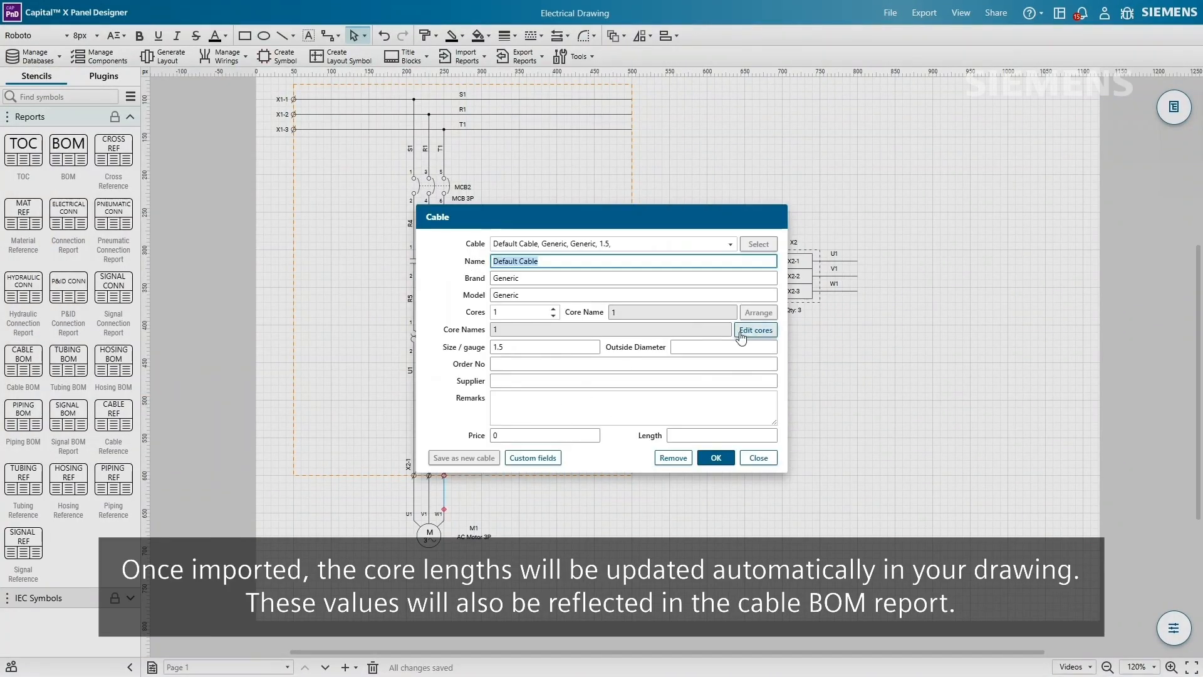
left_click(741, 334)
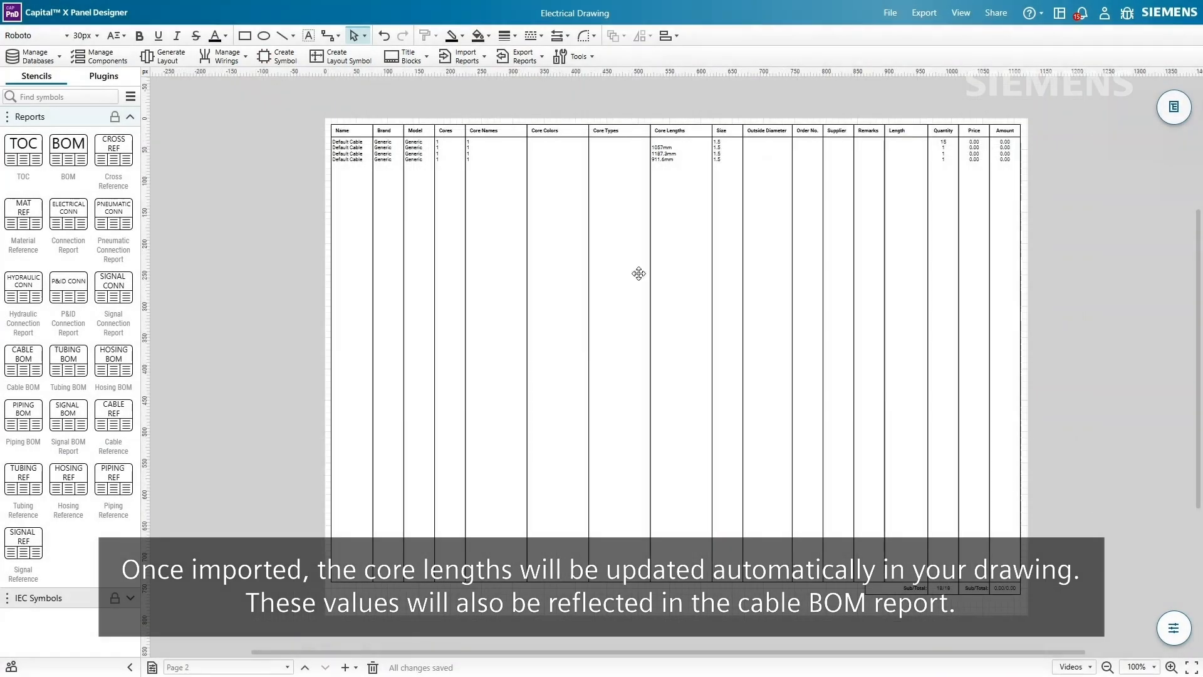
scroll(639, 272, "up", 6, "ctrl")
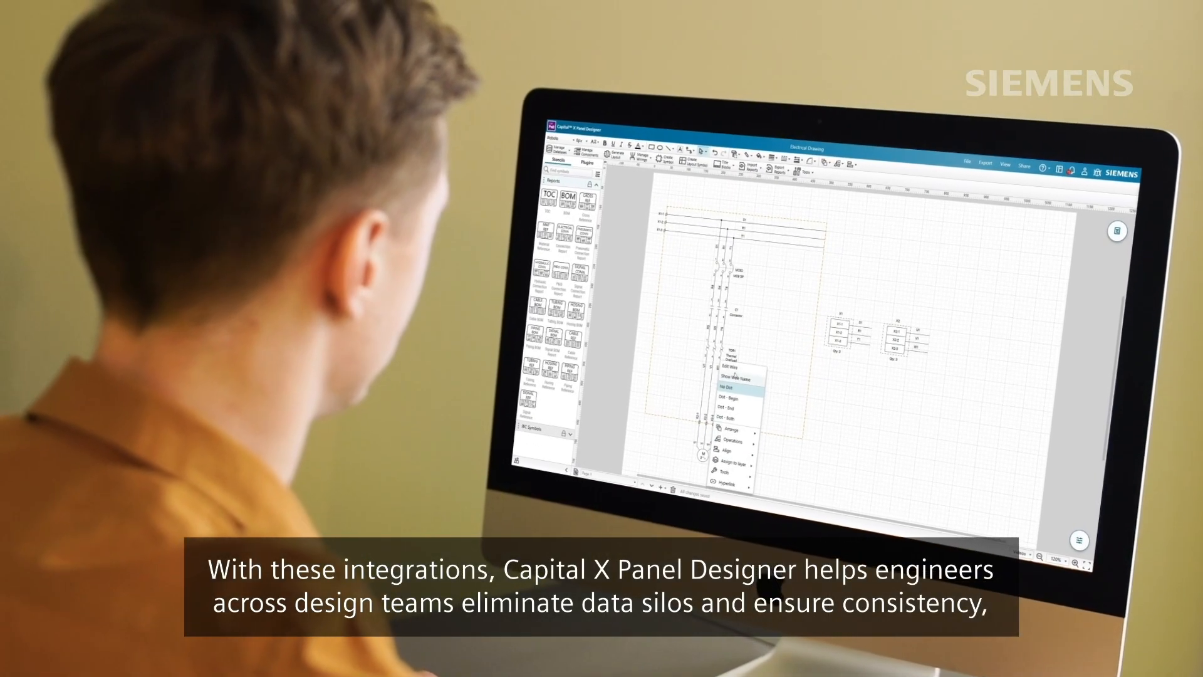
Review wire W1's naming and cable details, the component's View folder, and the cable core list.
left_click(727, 364)
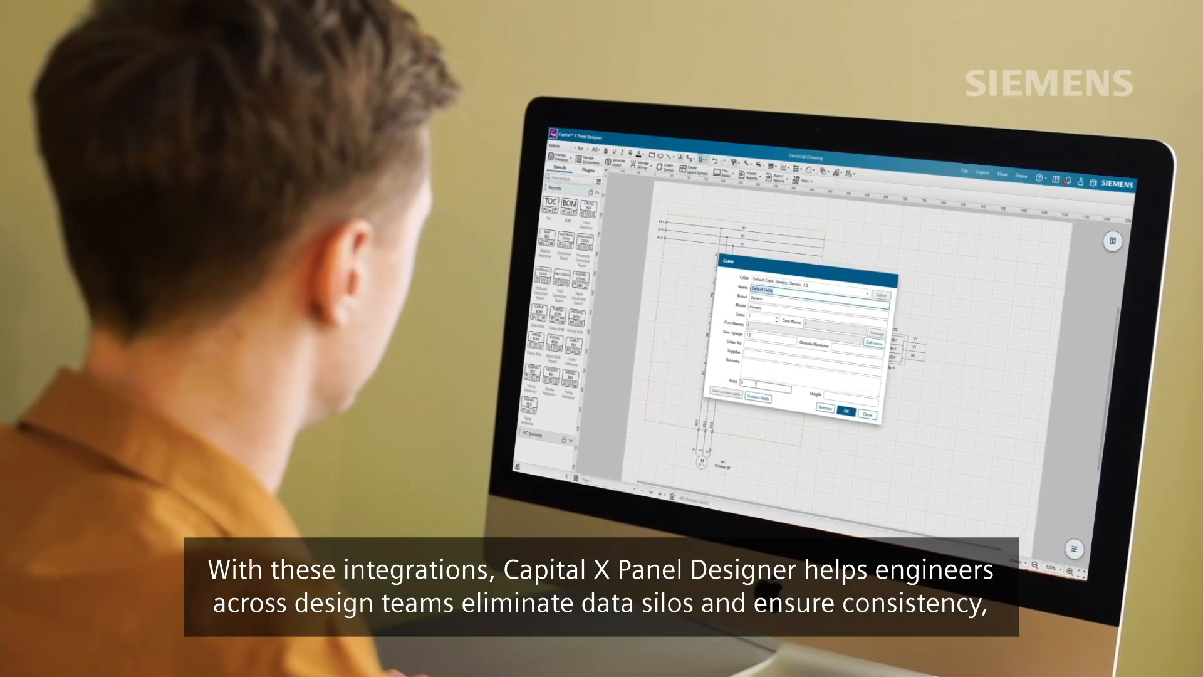
left_click(744, 385)
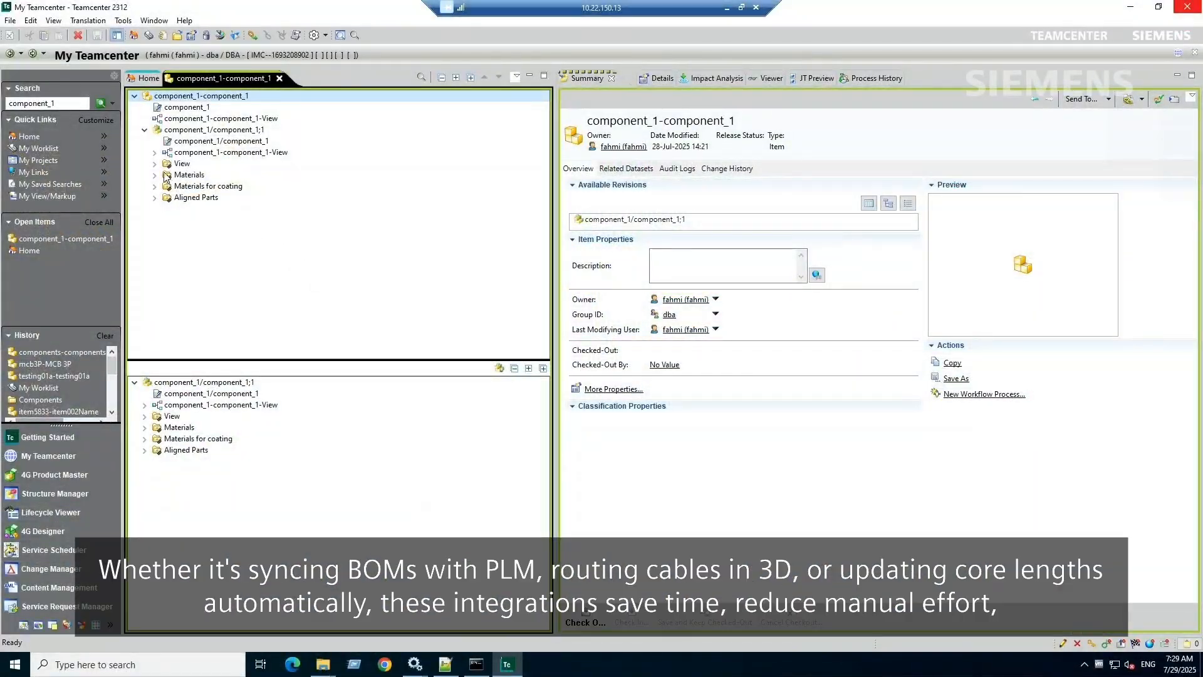
left_click(155, 165)
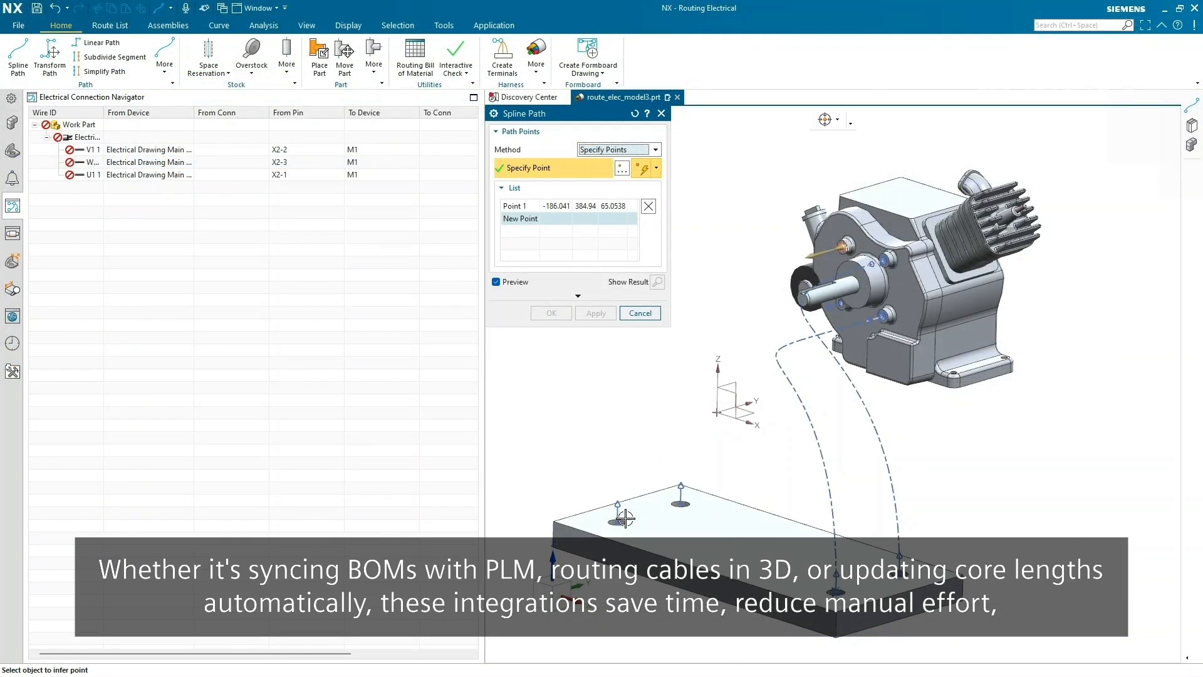
left_click(618, 513)
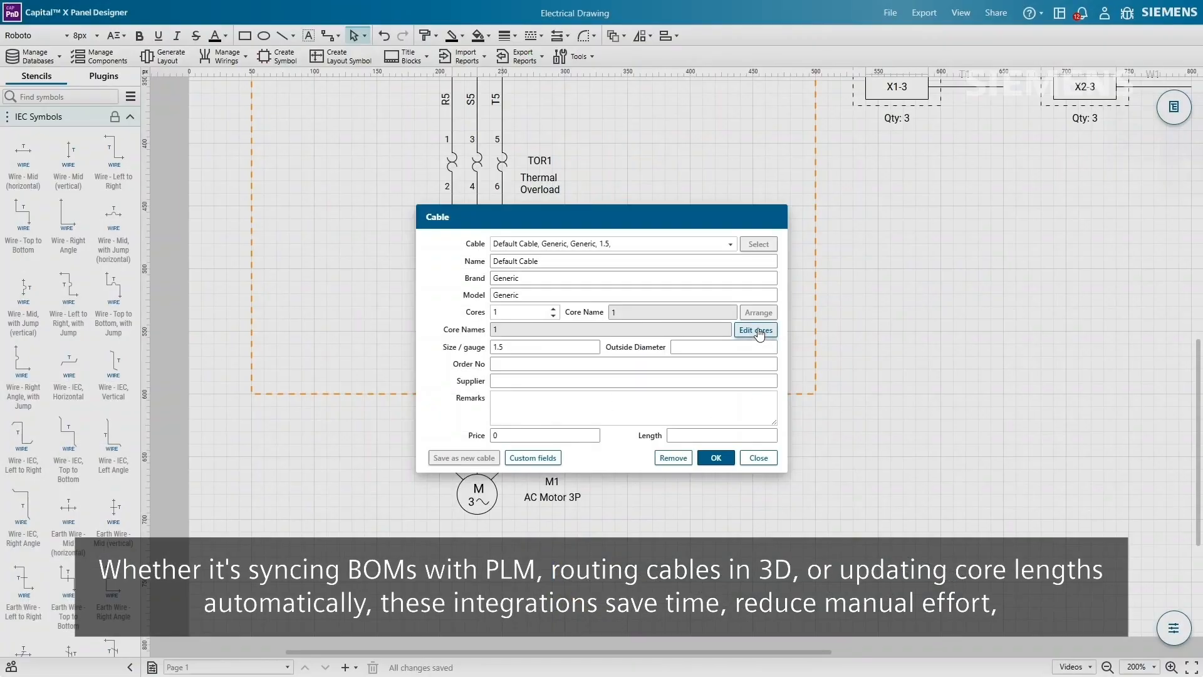
left_click(759, 333)
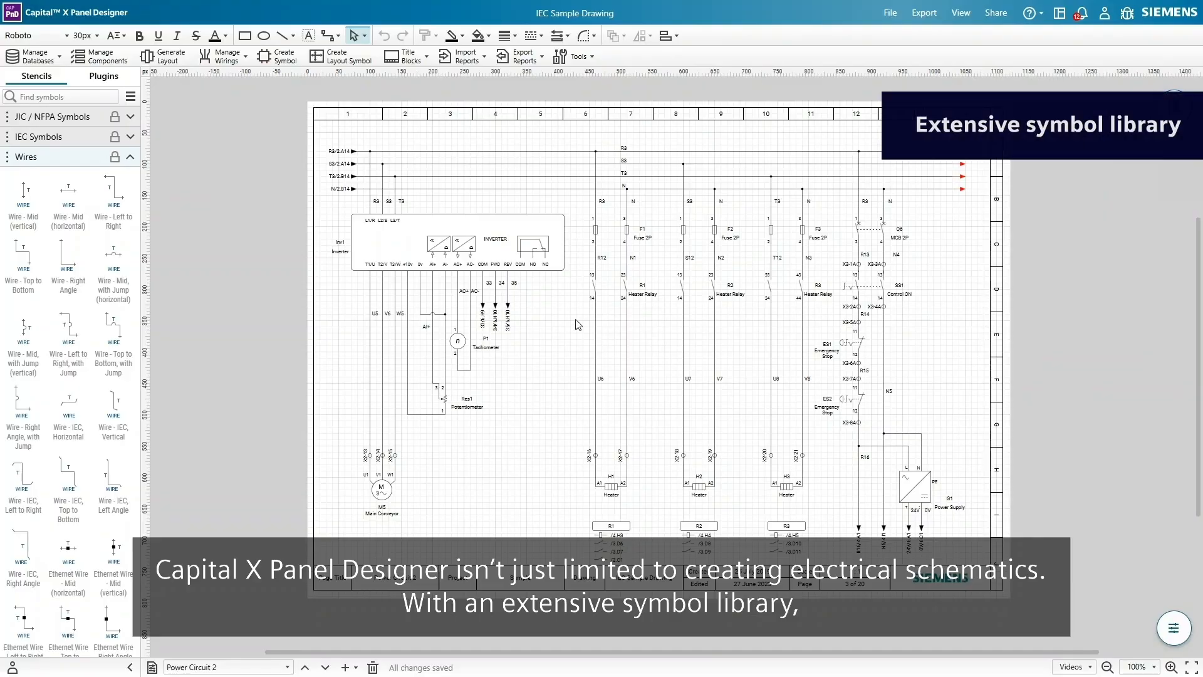
Browse the Pneumatic, Hydraulic and P&ID categories in the stencil library menu.
left_click(129, 97)
mouse_move(175, 91)
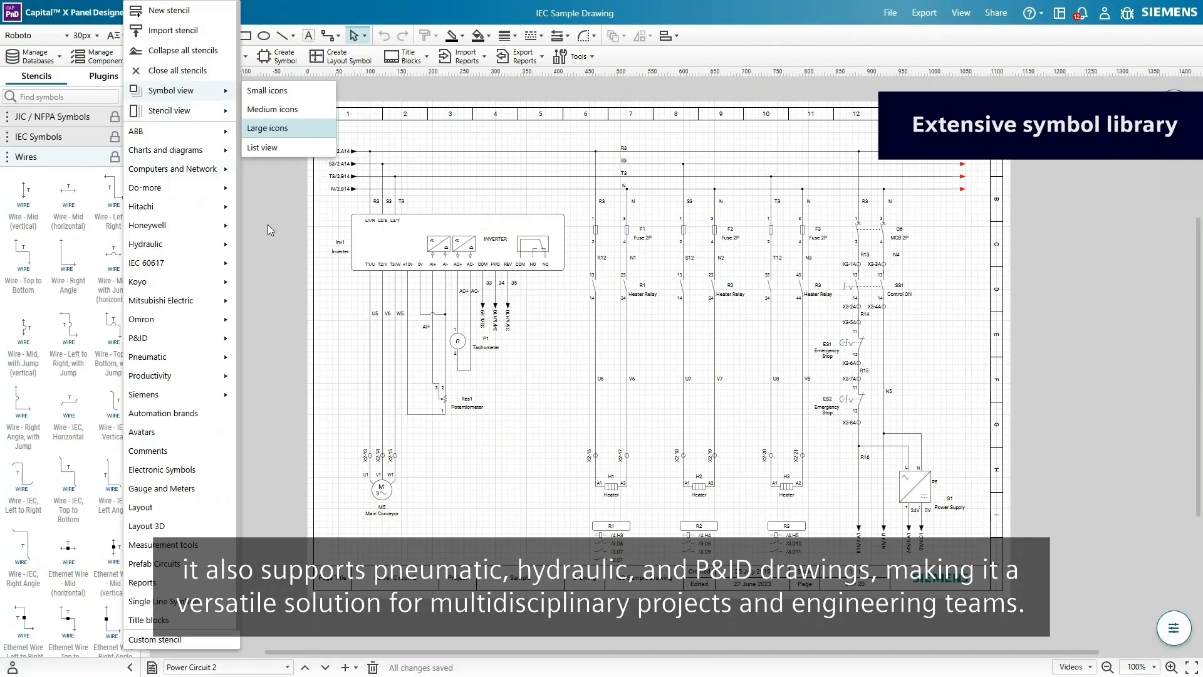
mouse_move(229, 367)
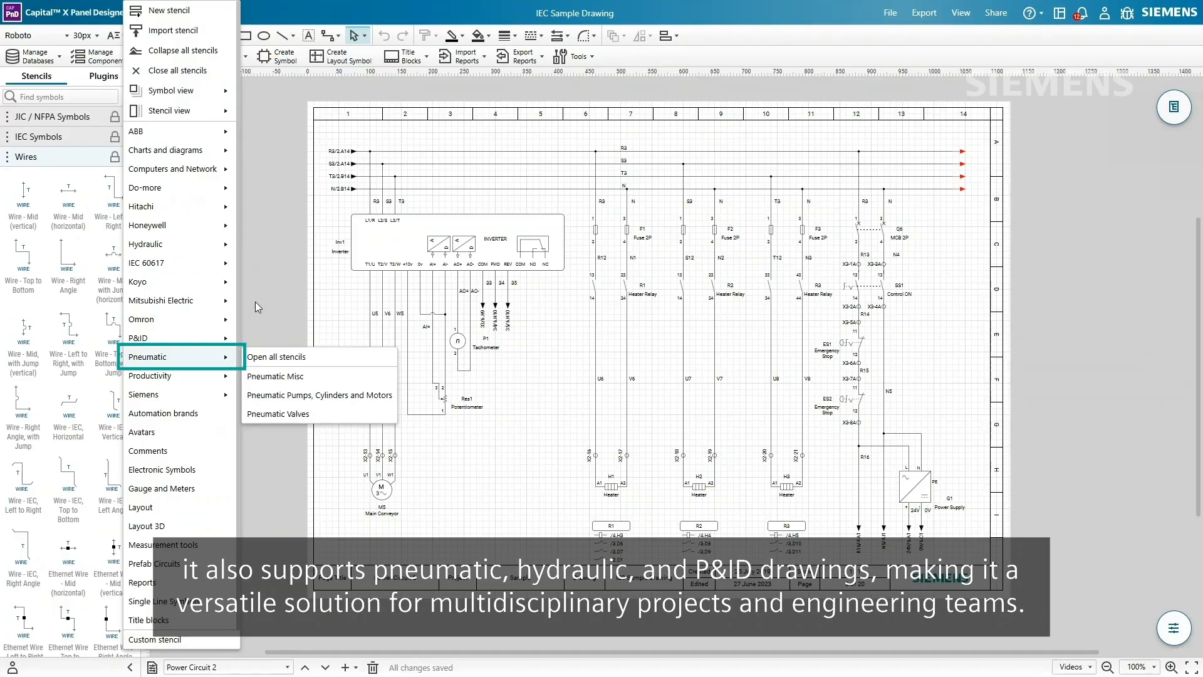
mouse_move(225, 251)
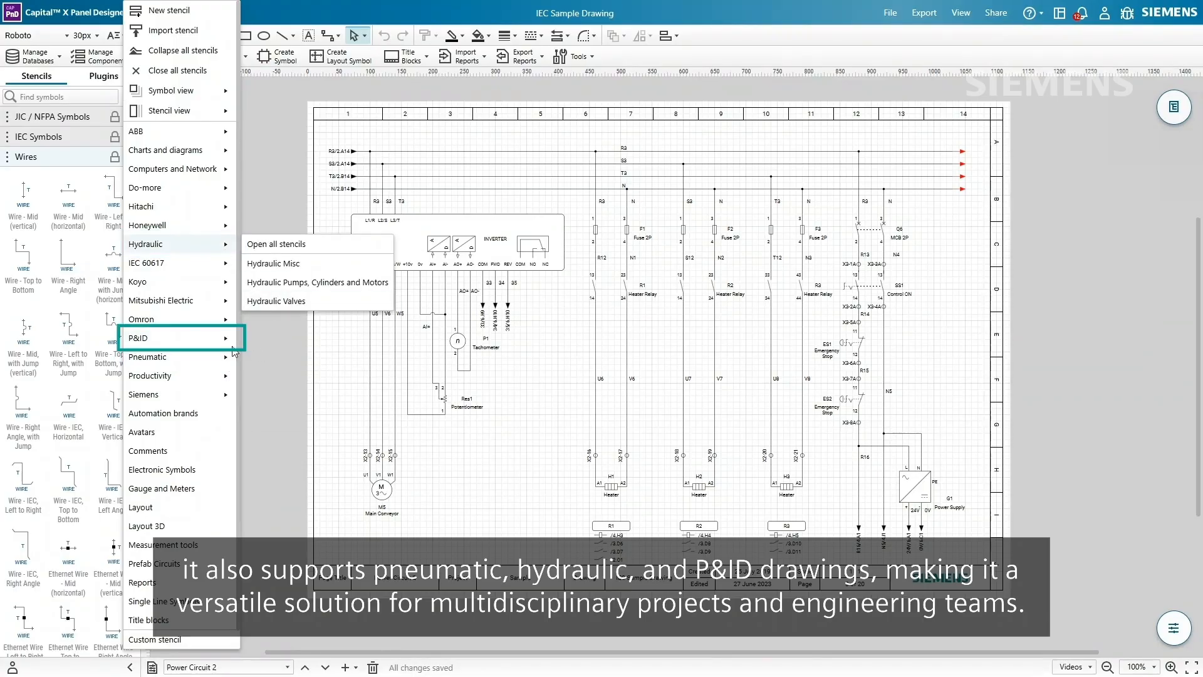
mouse_move(224, 345)
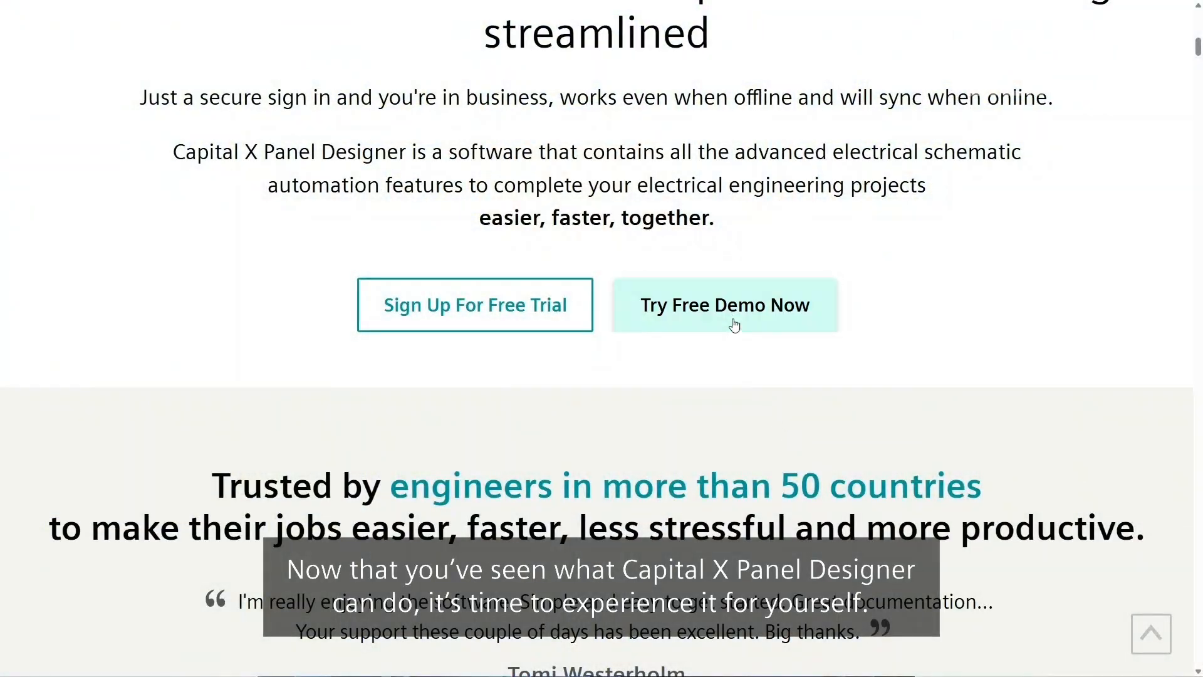
Launch the free demo and drop contactor C1 into the dashed box to auto-wire it.
left_click(733, 320)
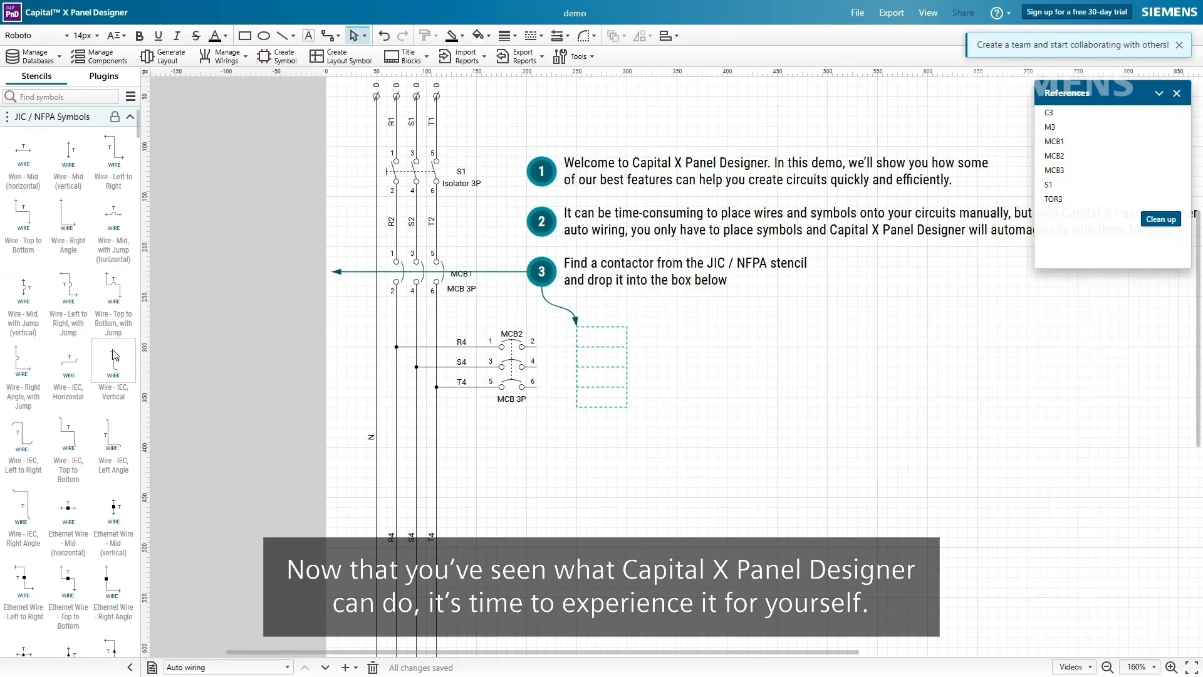
scroll(115, 356, "down", 10)
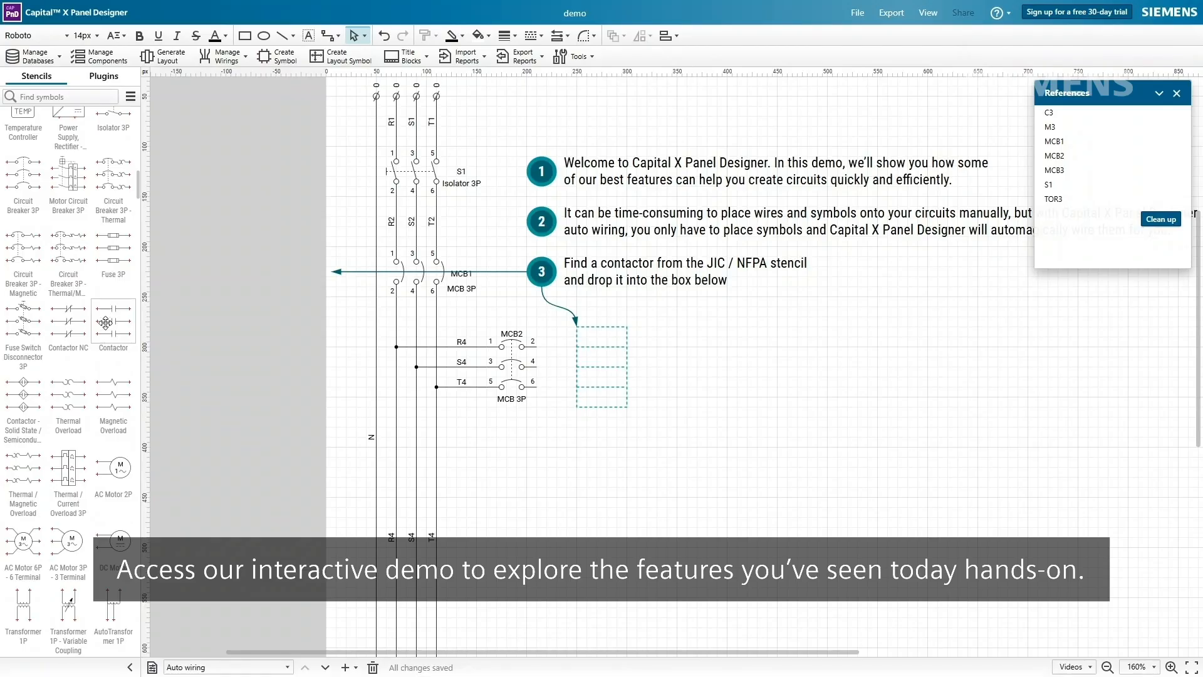
left_click_drag(336, 392, 604, 368)
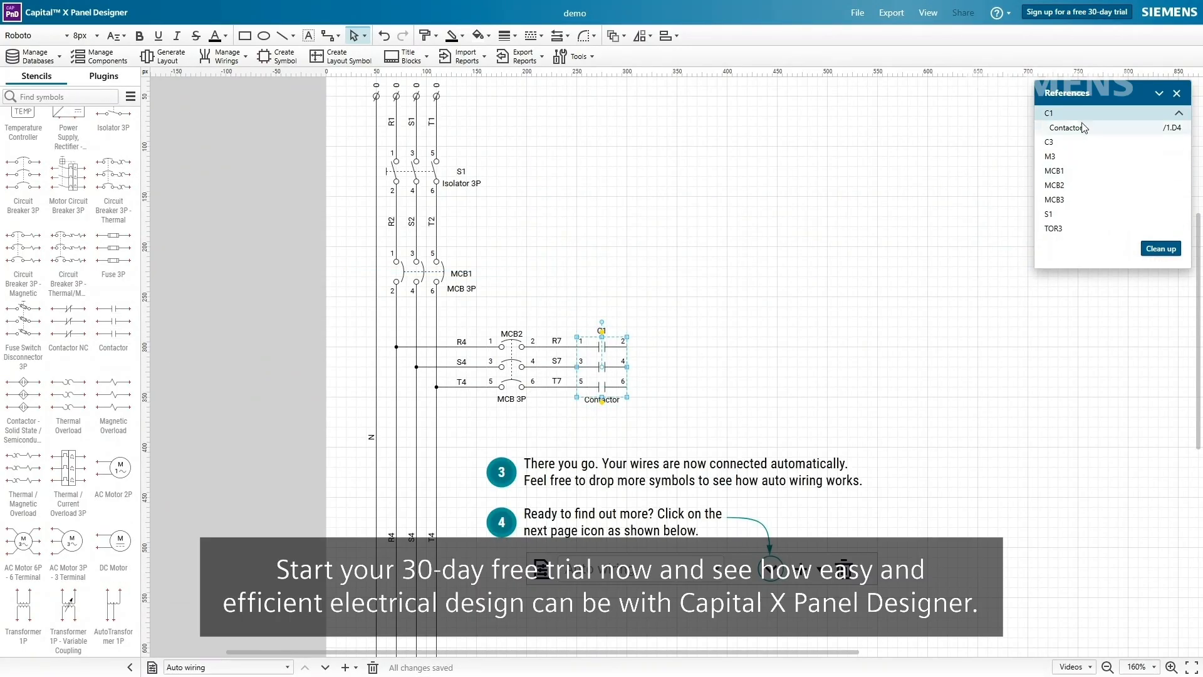
Sign up for the 30-day trial by e-mail, entering a name, e-mail address and password twice.
left_click(1066, 13)
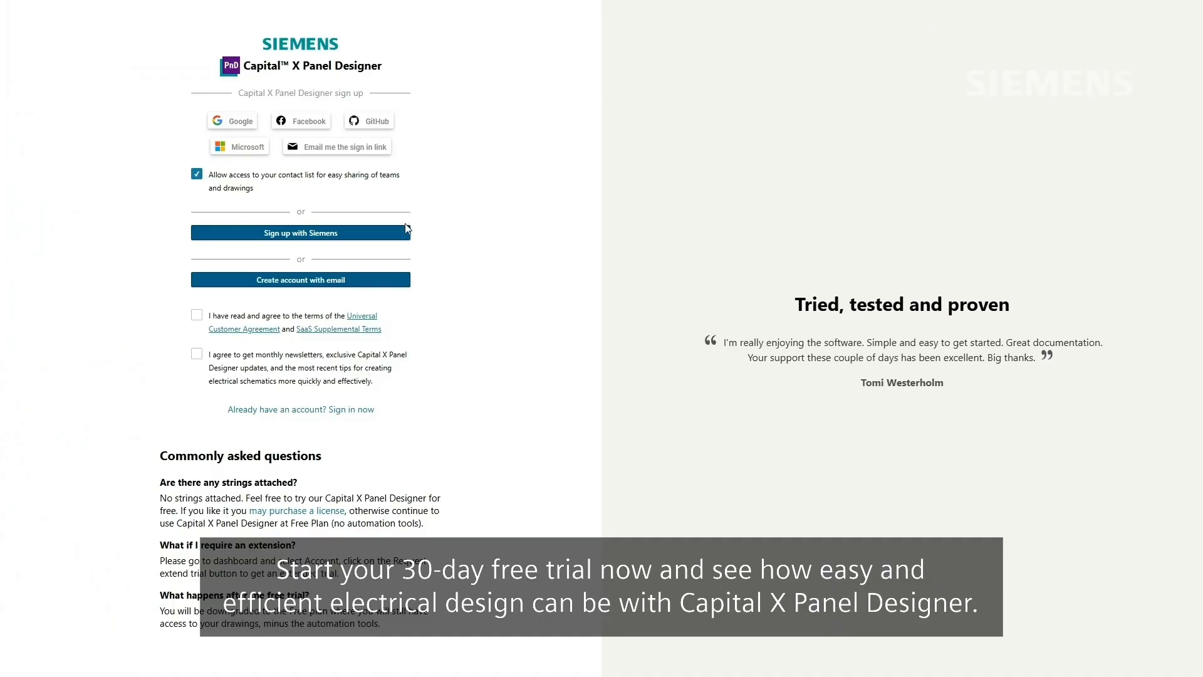
left_click(316, 280)
left_click(317, 292)
type("John Doe")
key("Tab")
type("johndoe@email.com")
key("Tab")
type("••••••••")
key("Tab")
type("••••••••")
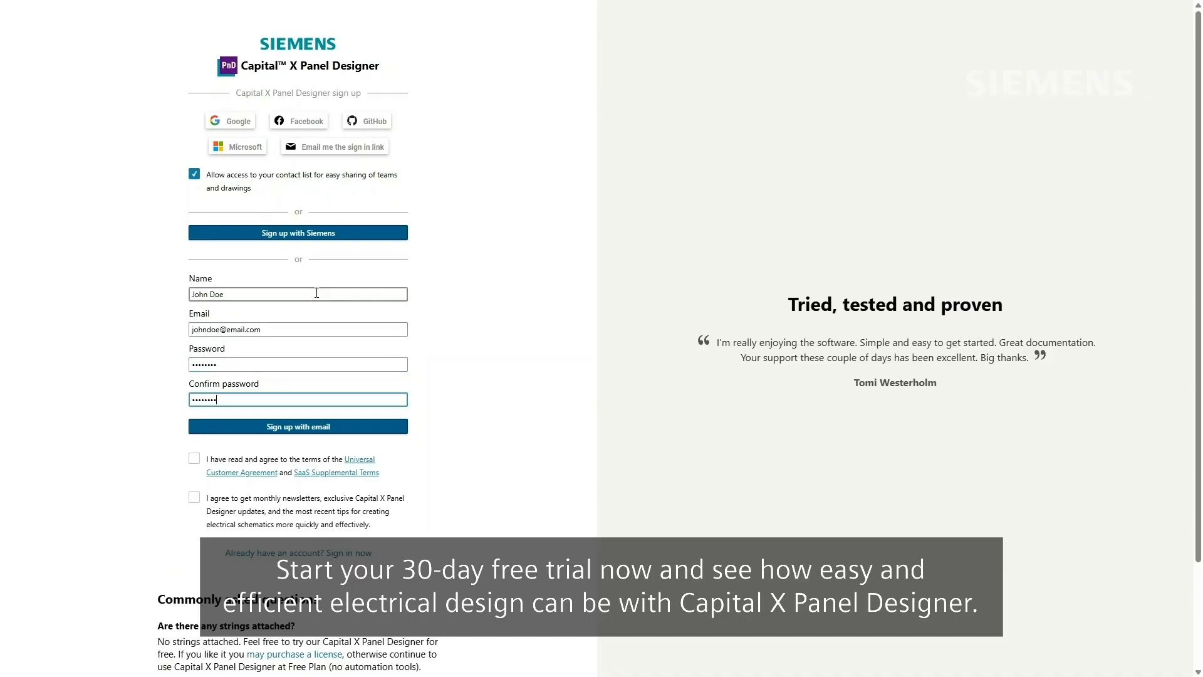